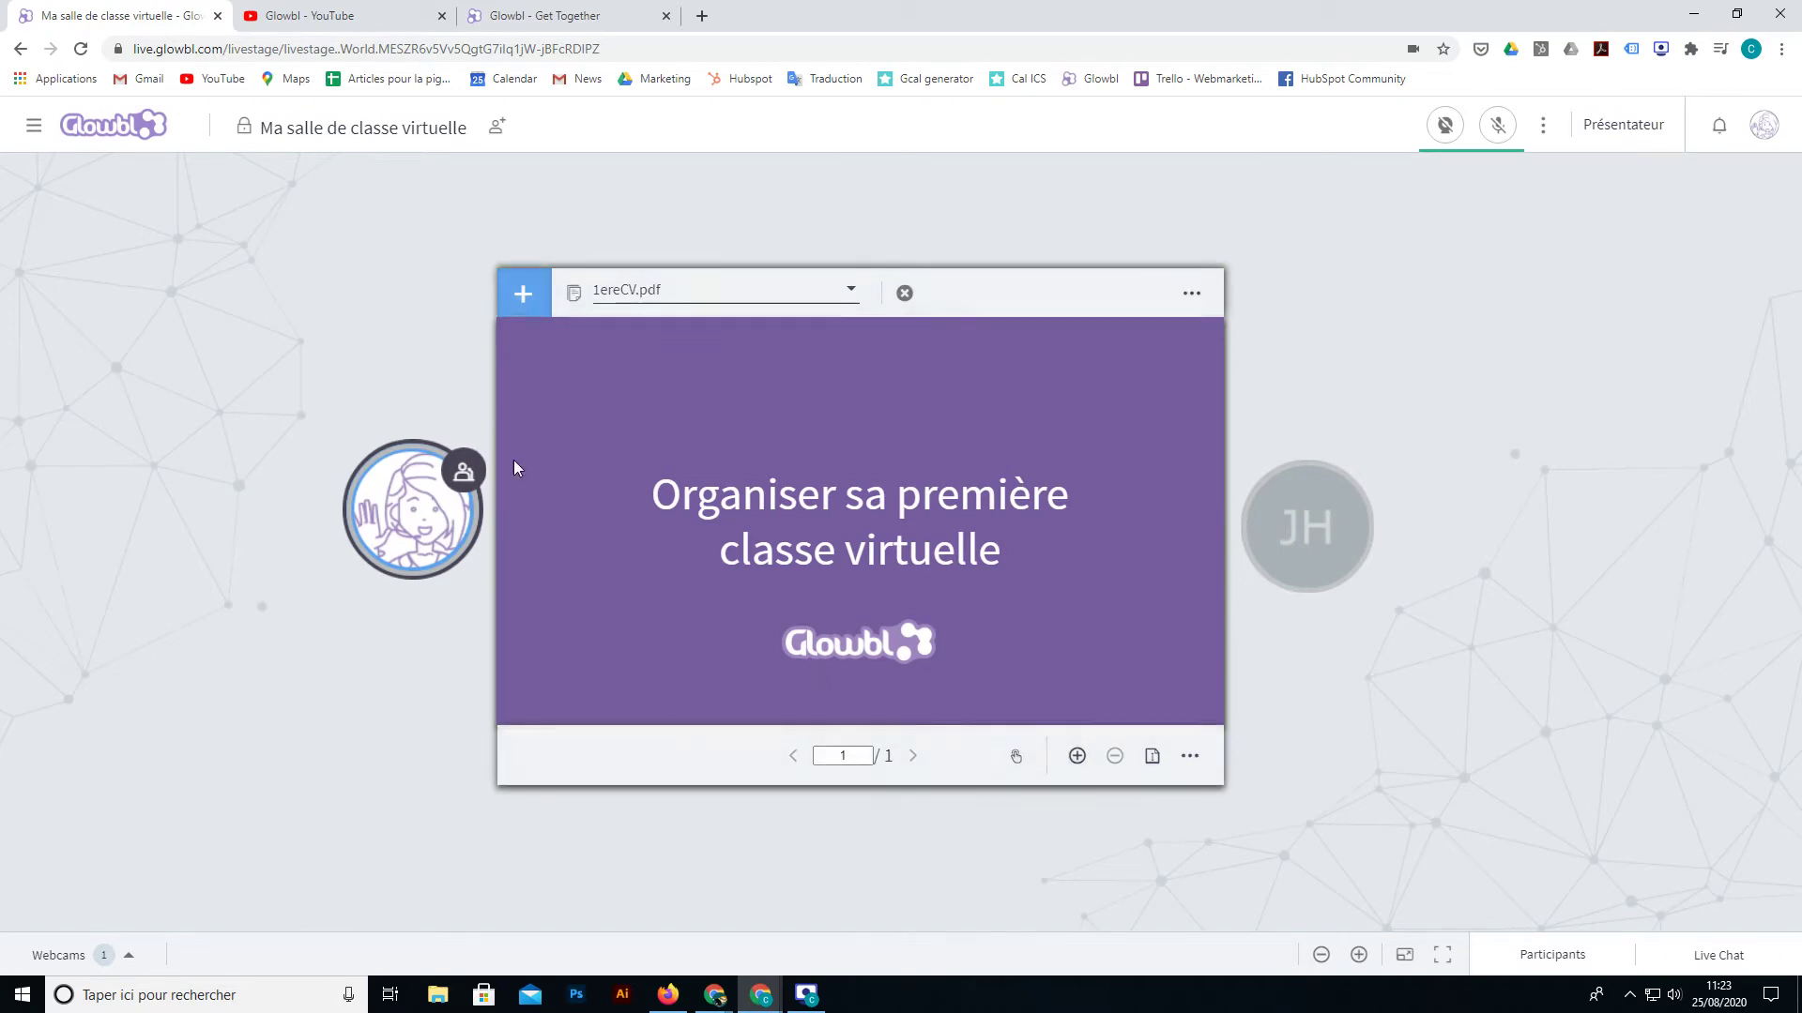
Step: Share the existing document Capture.PNG from the document library in the classroom's content window
left_click(530, 286)
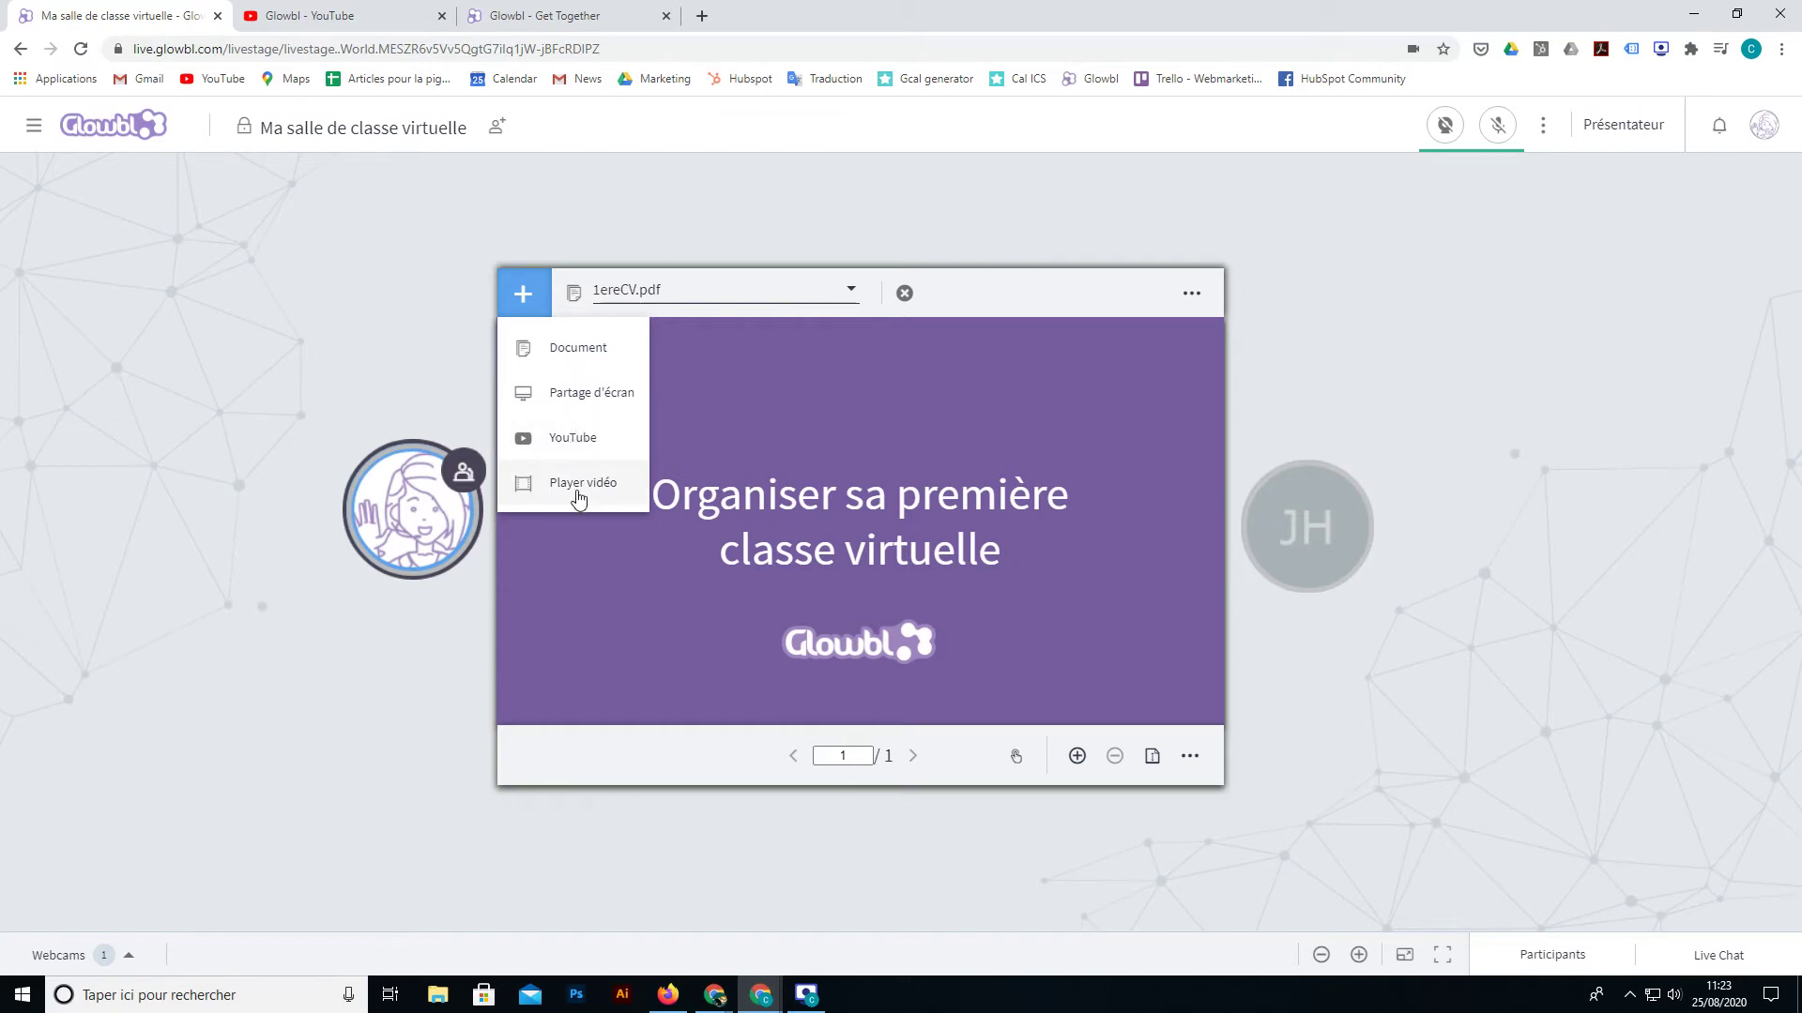
left_click(558, 357)
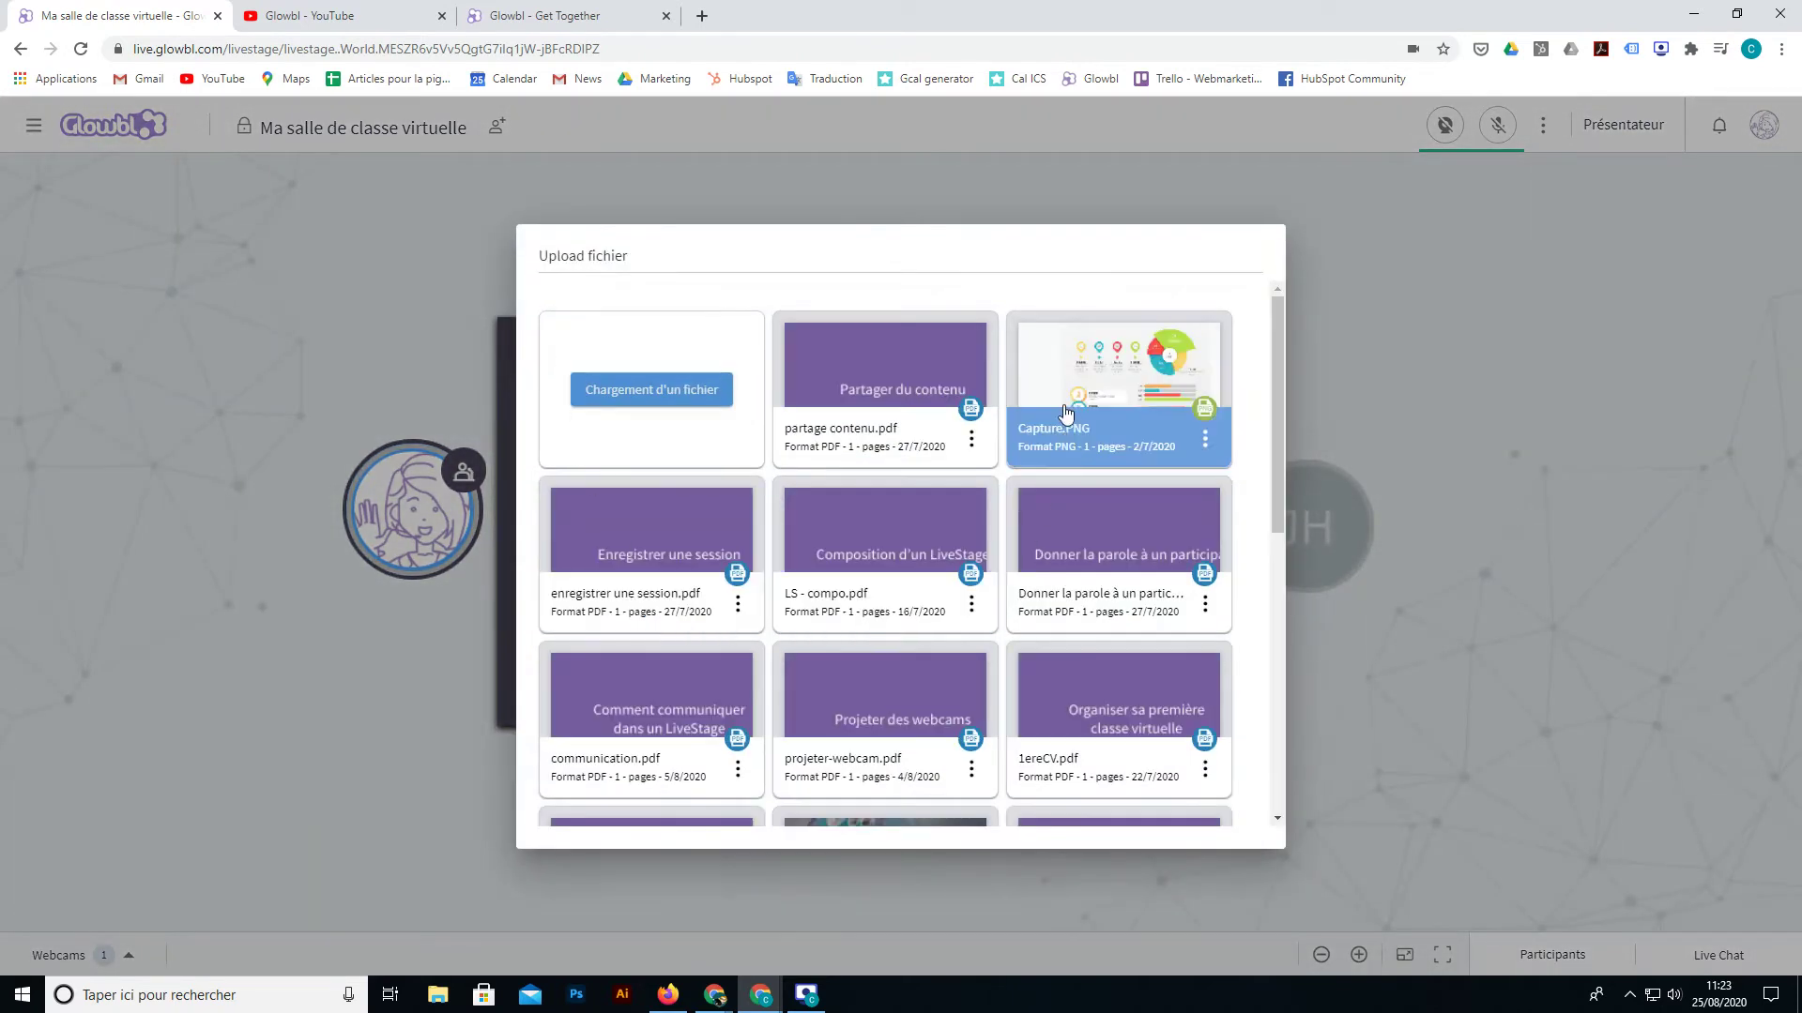
scroll(1116, 614, "down", 2)
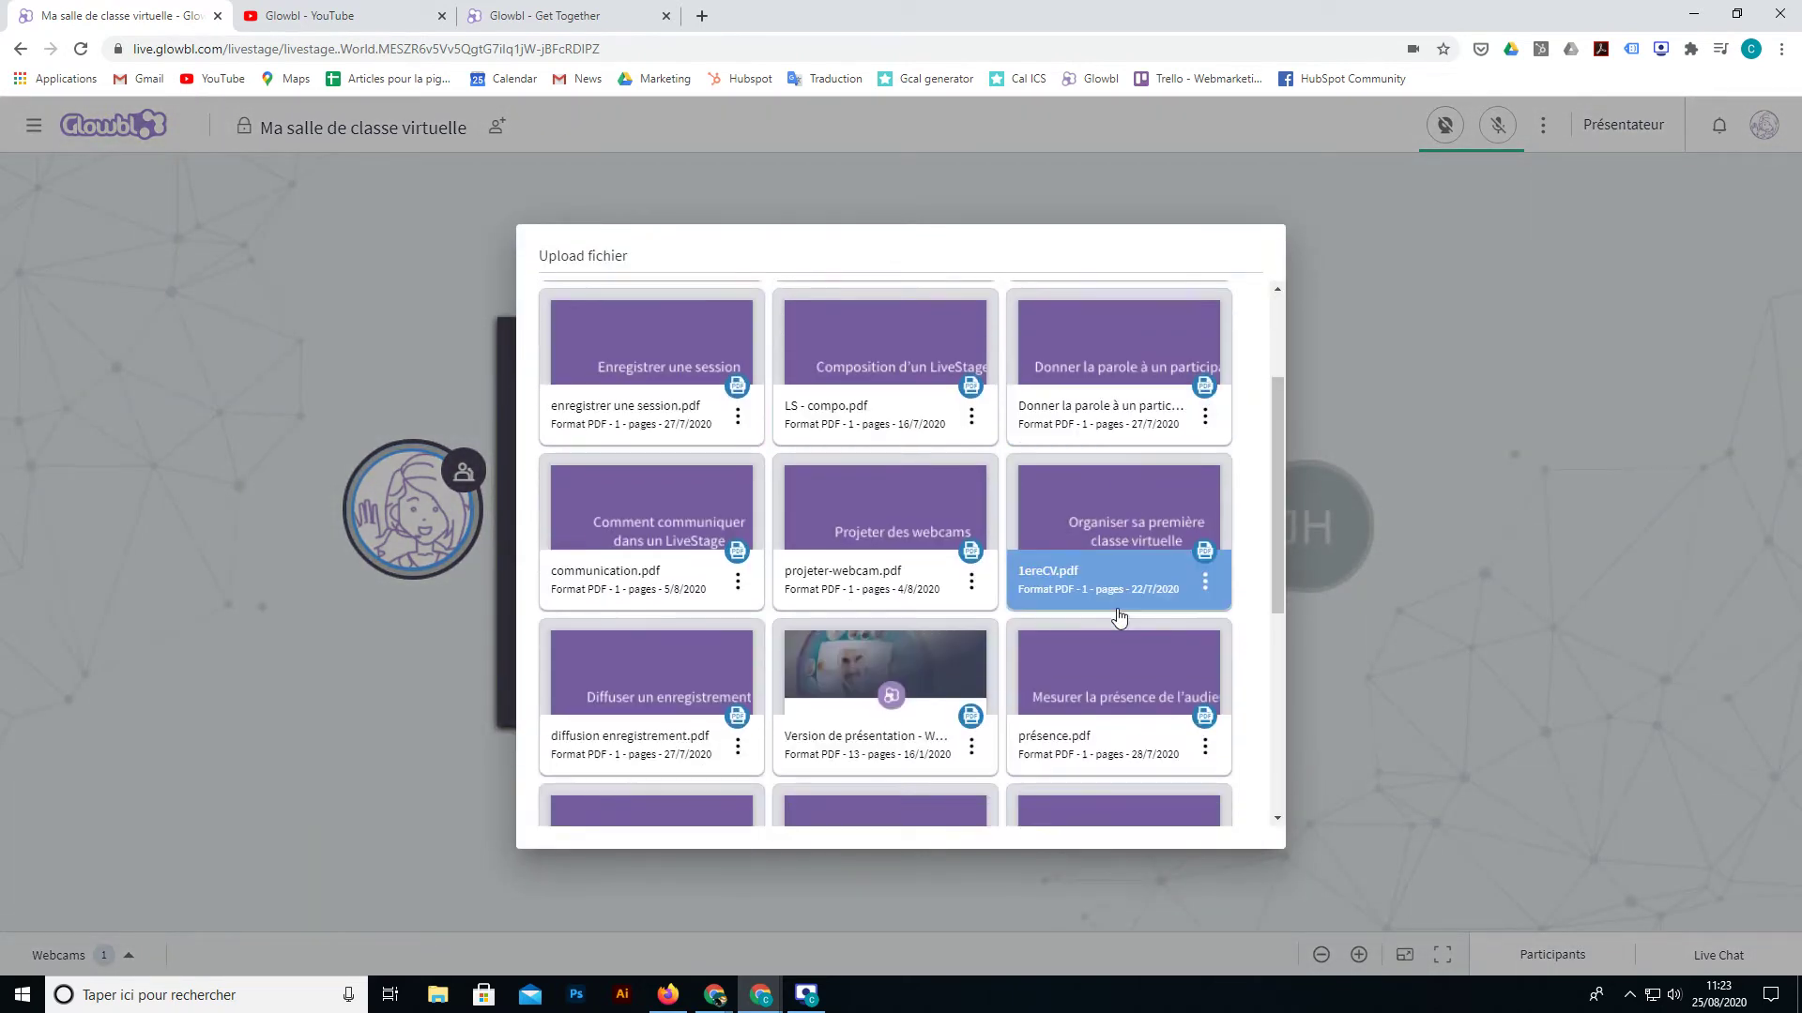
scroll(1118, 616, "down", 2)
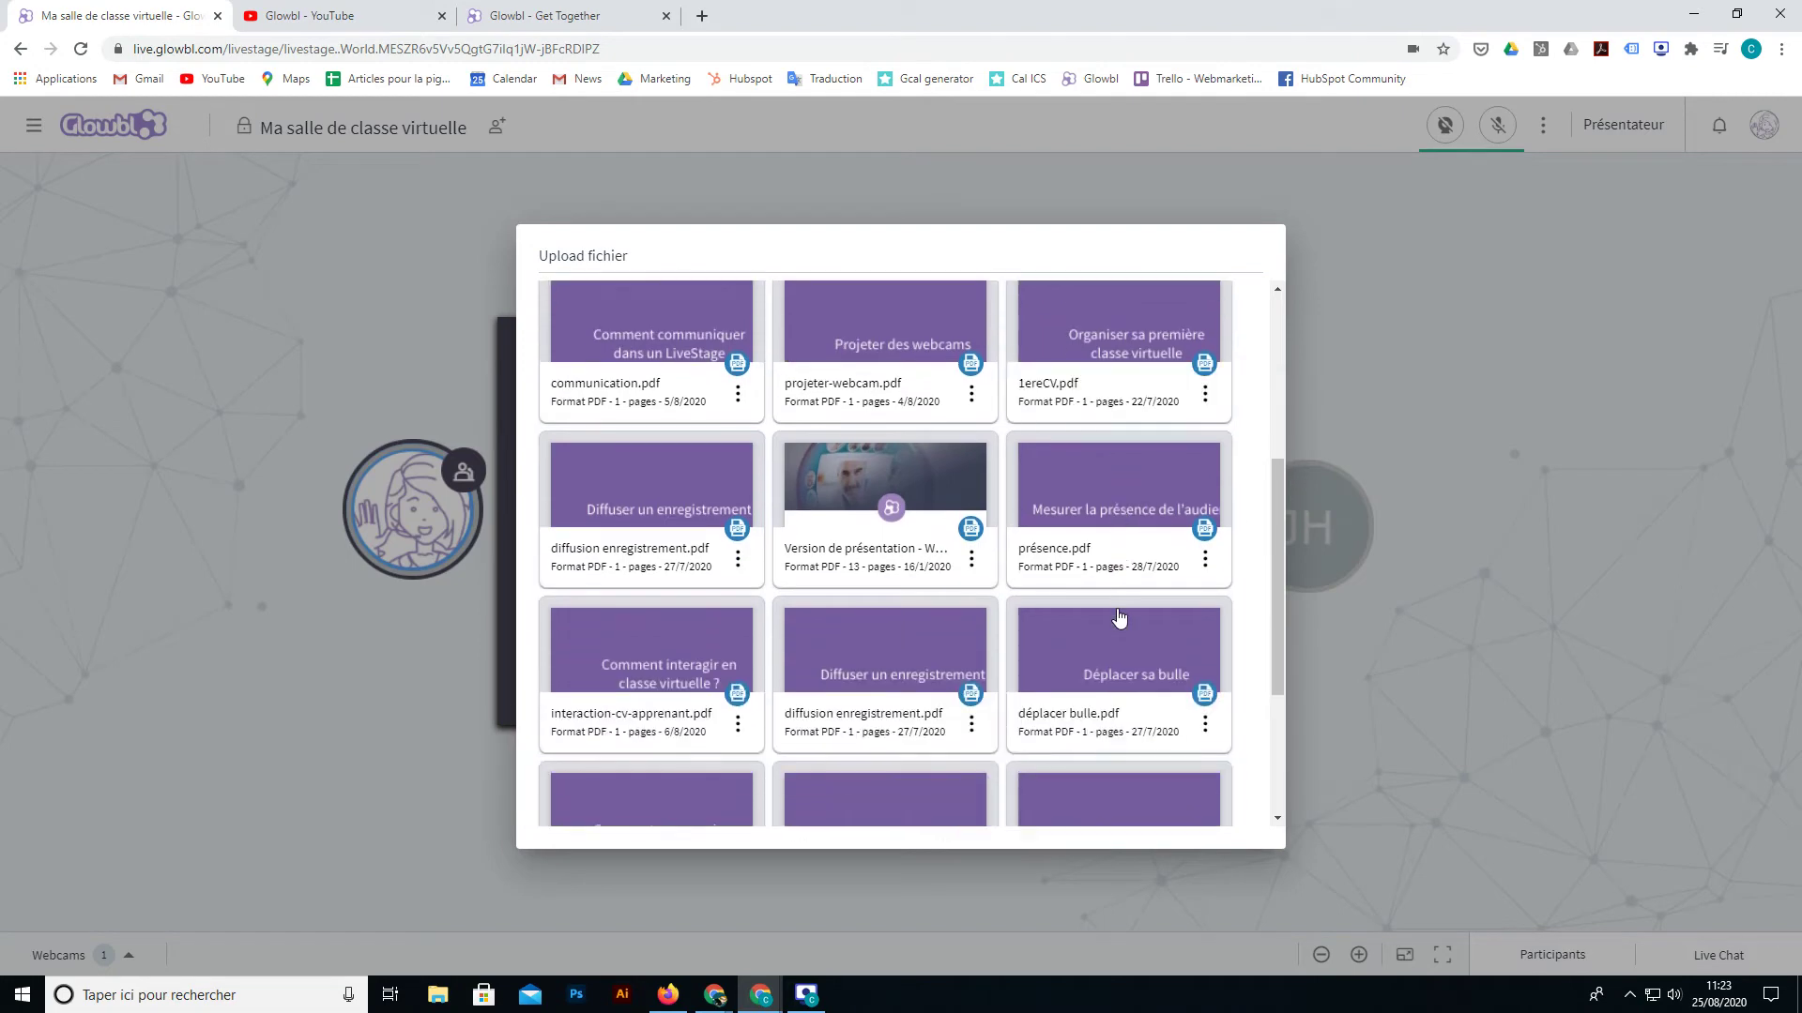
scroll(1117, 615, "down", 1)
scroll(1053, 742, "up", 5)
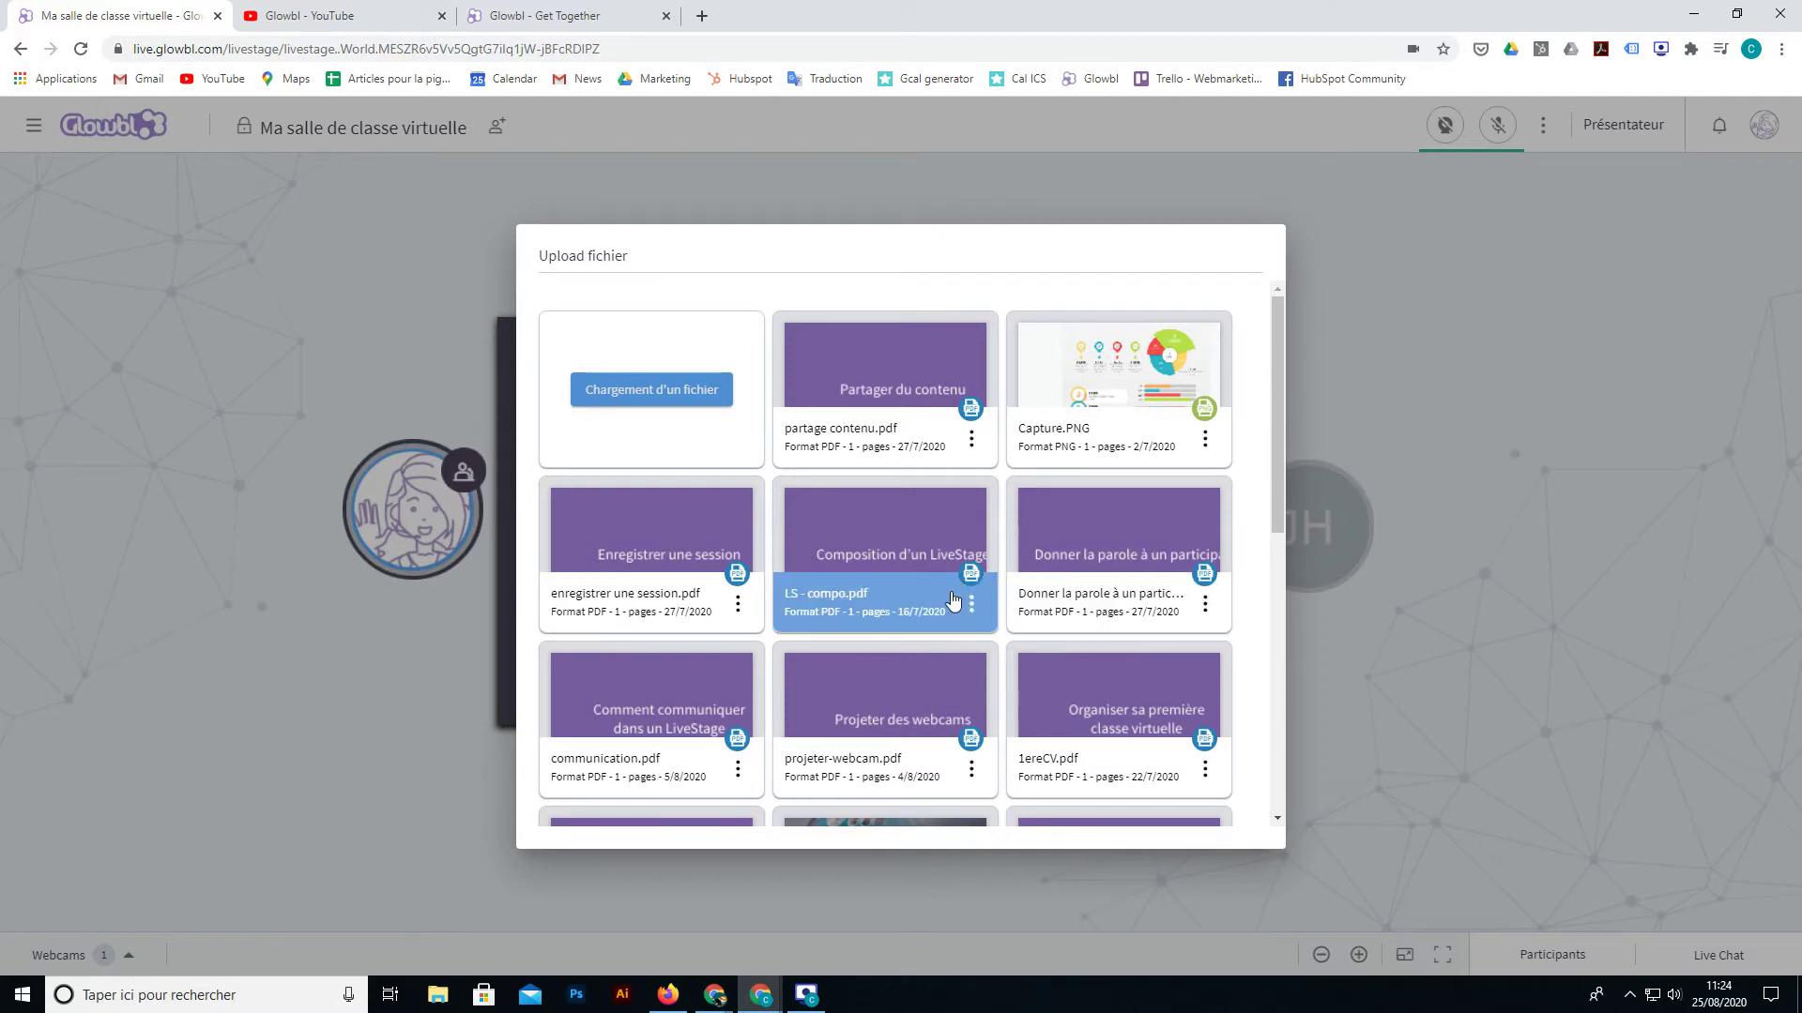
left_click(1121, 378)
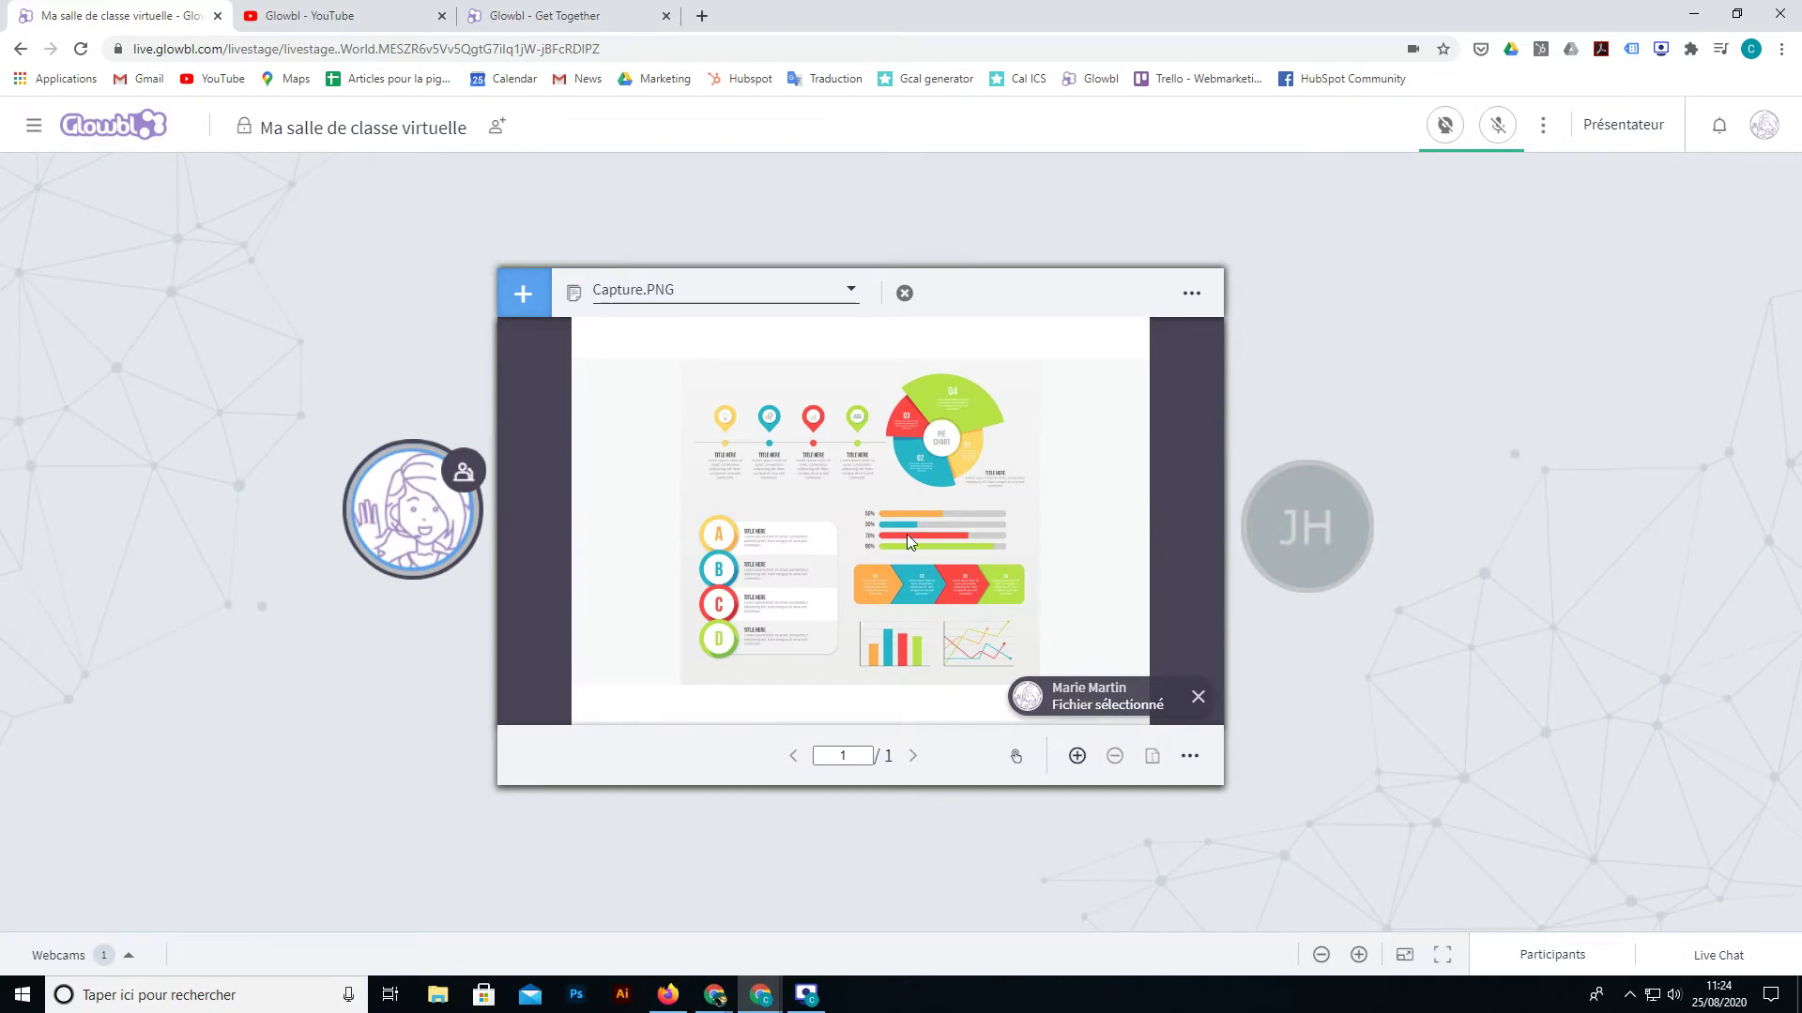
Step: Upload the Unsplash JPG photo of people around a table as a new document and display it in the content window
left_click(514, 300)
left_click(563, 354)
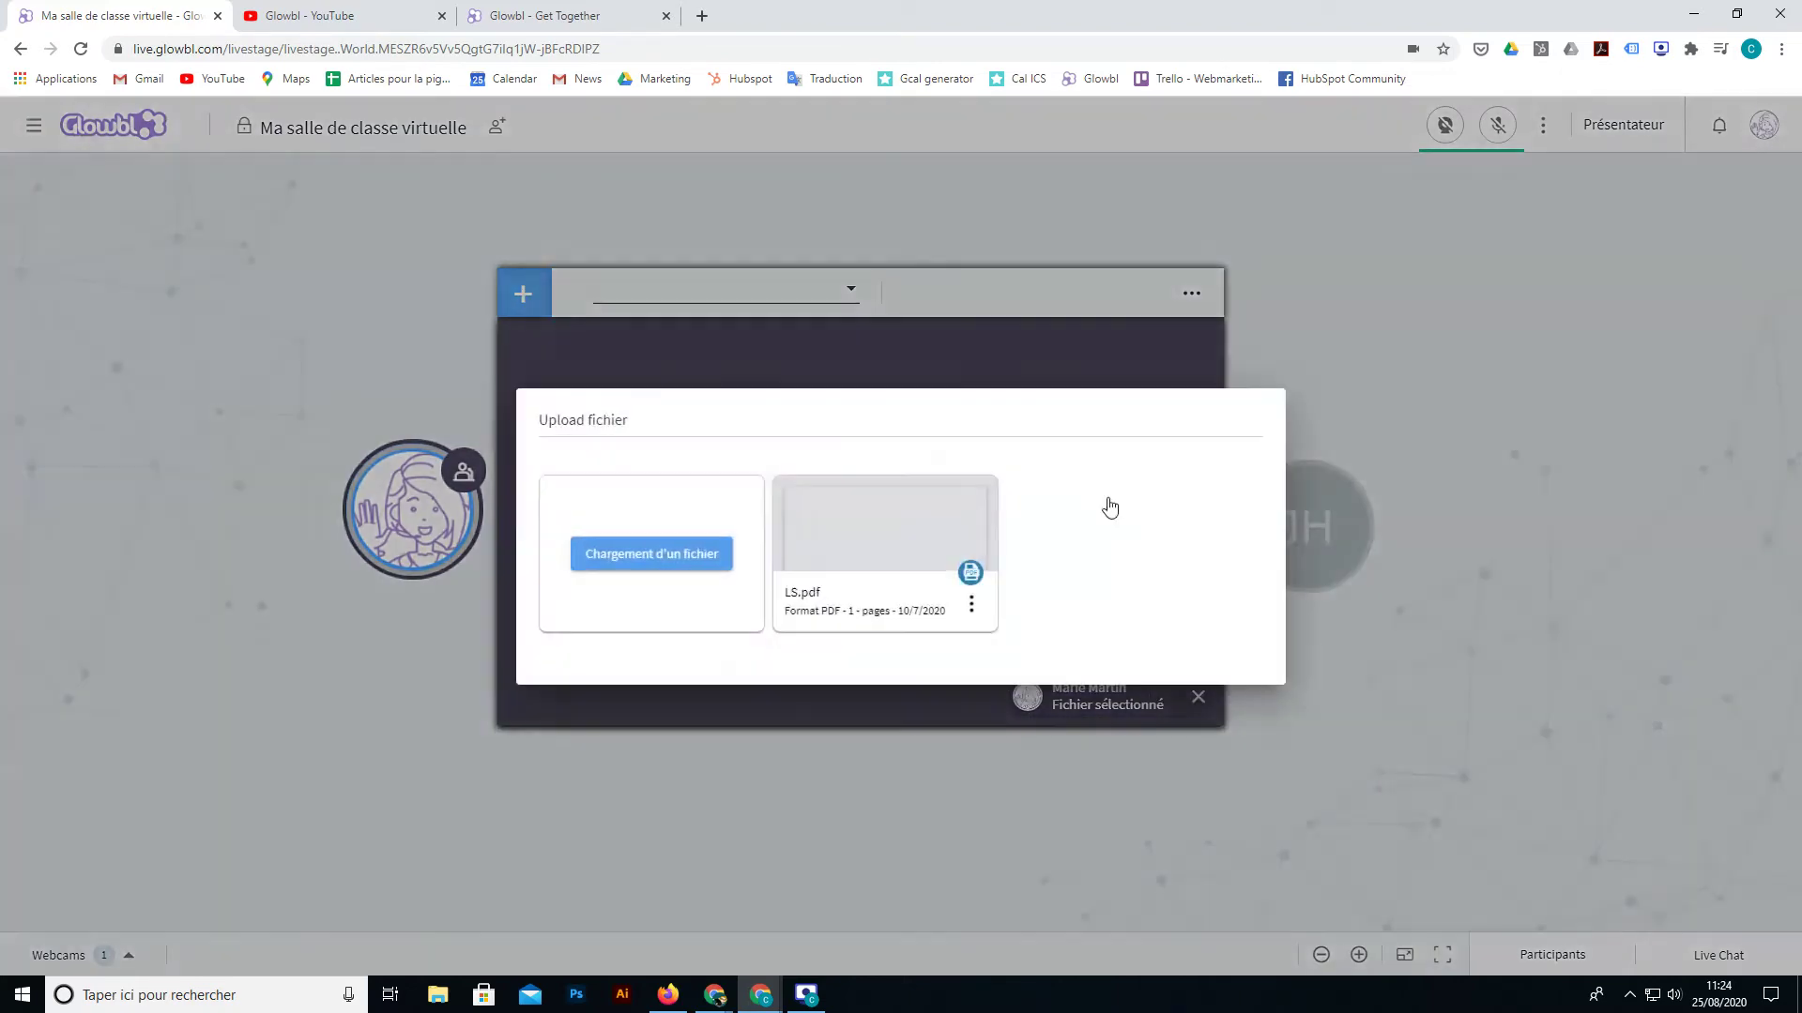
left_click(673, 402)
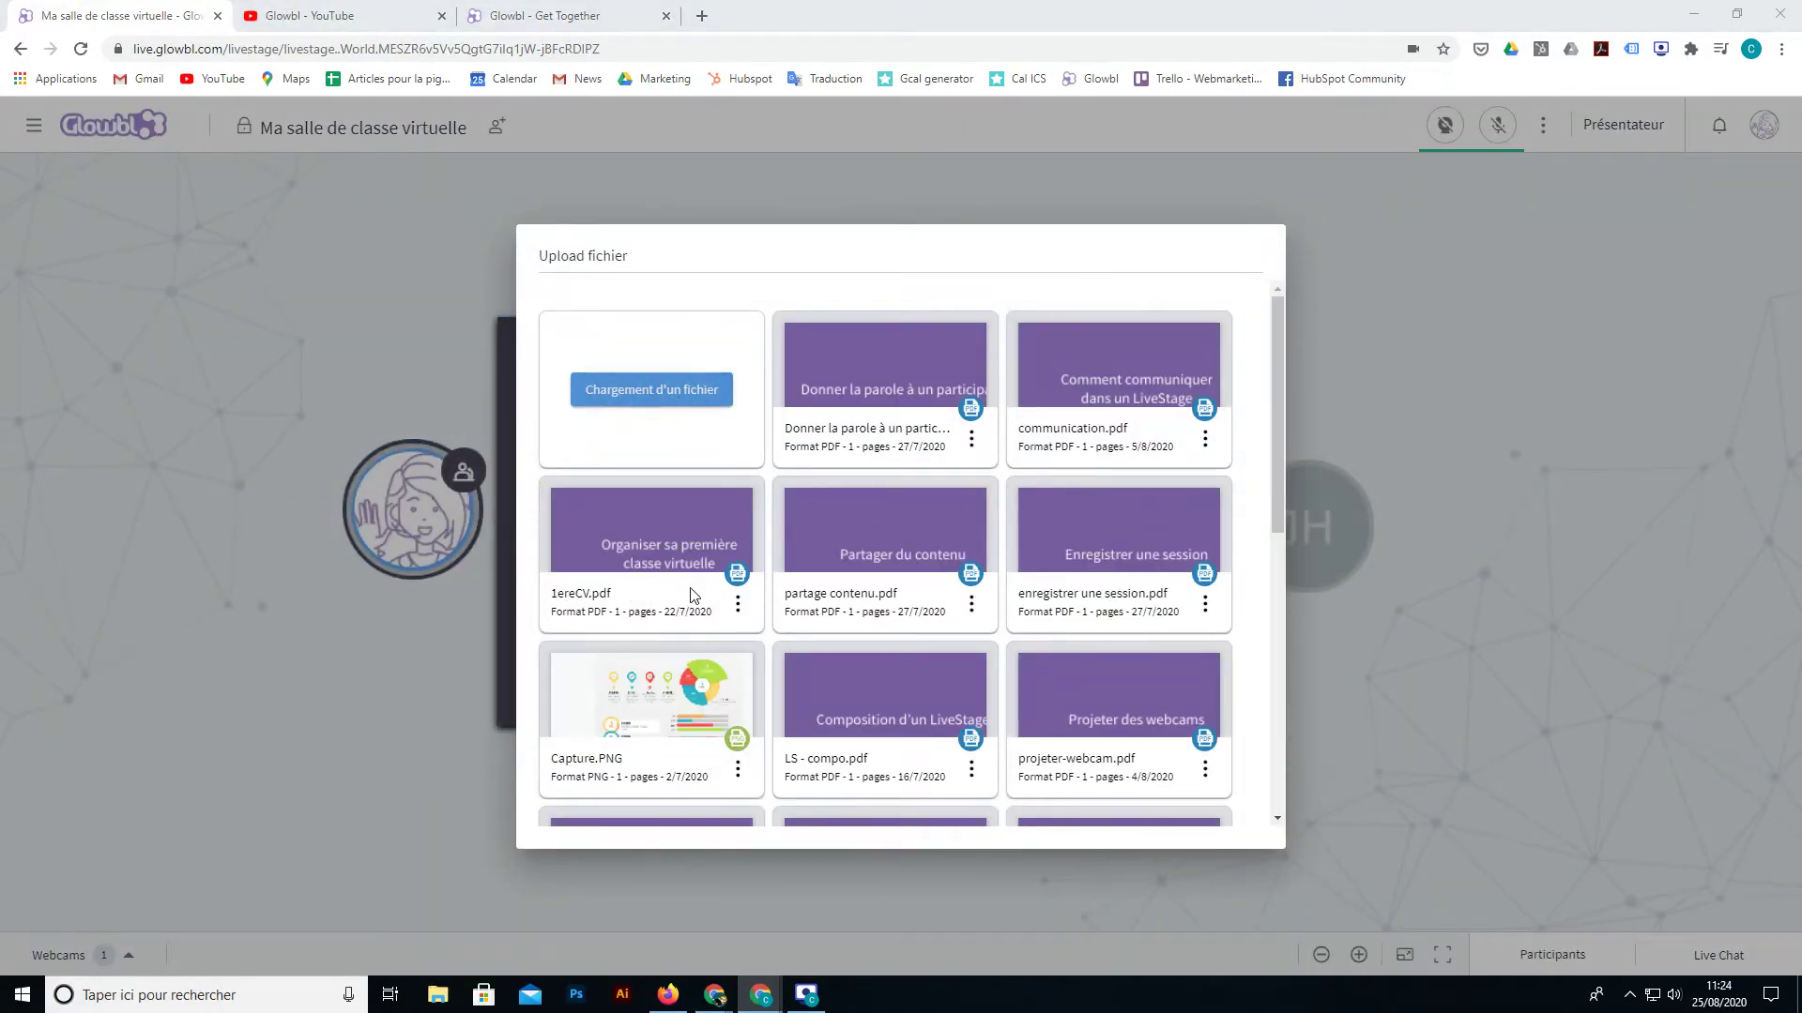
left_click(246, 158)
left_click(741, 475)
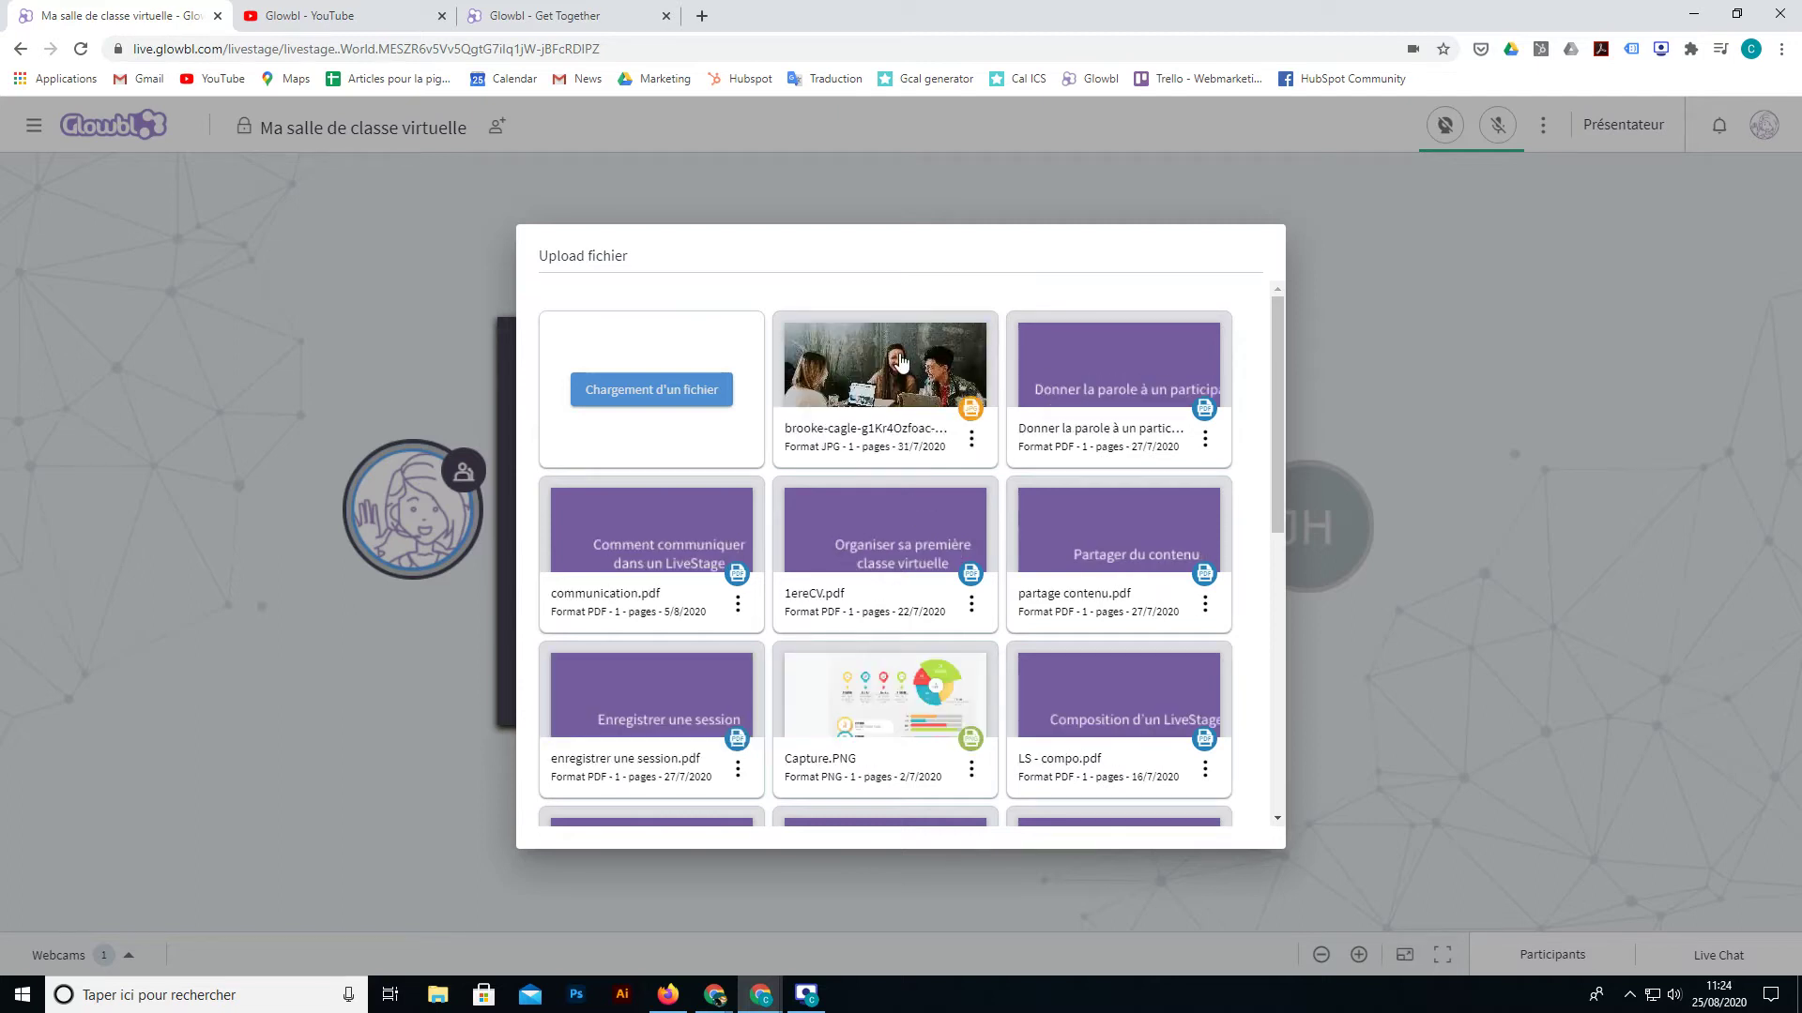
left_click(902, 353)
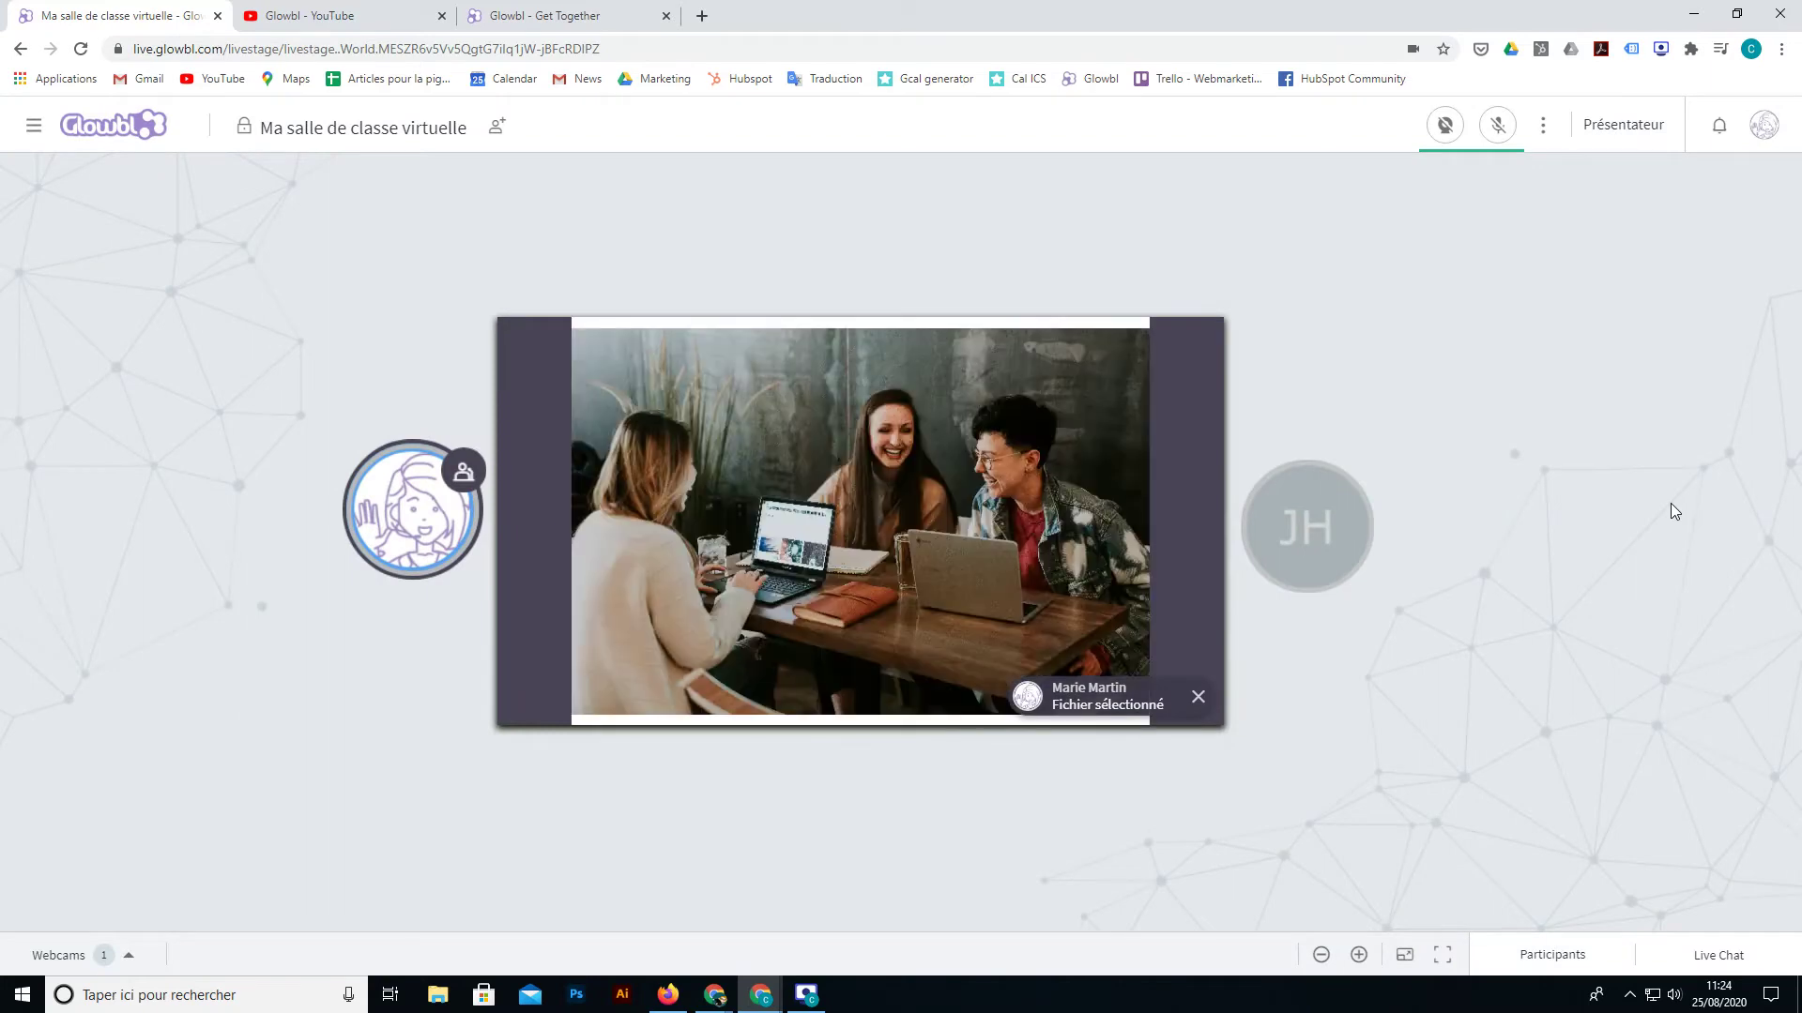
Step: Switch to YouTube, open Glowbl's video "Les avantages de la réunion en ligne", copy its address and close the video page
left_click(523, 295)
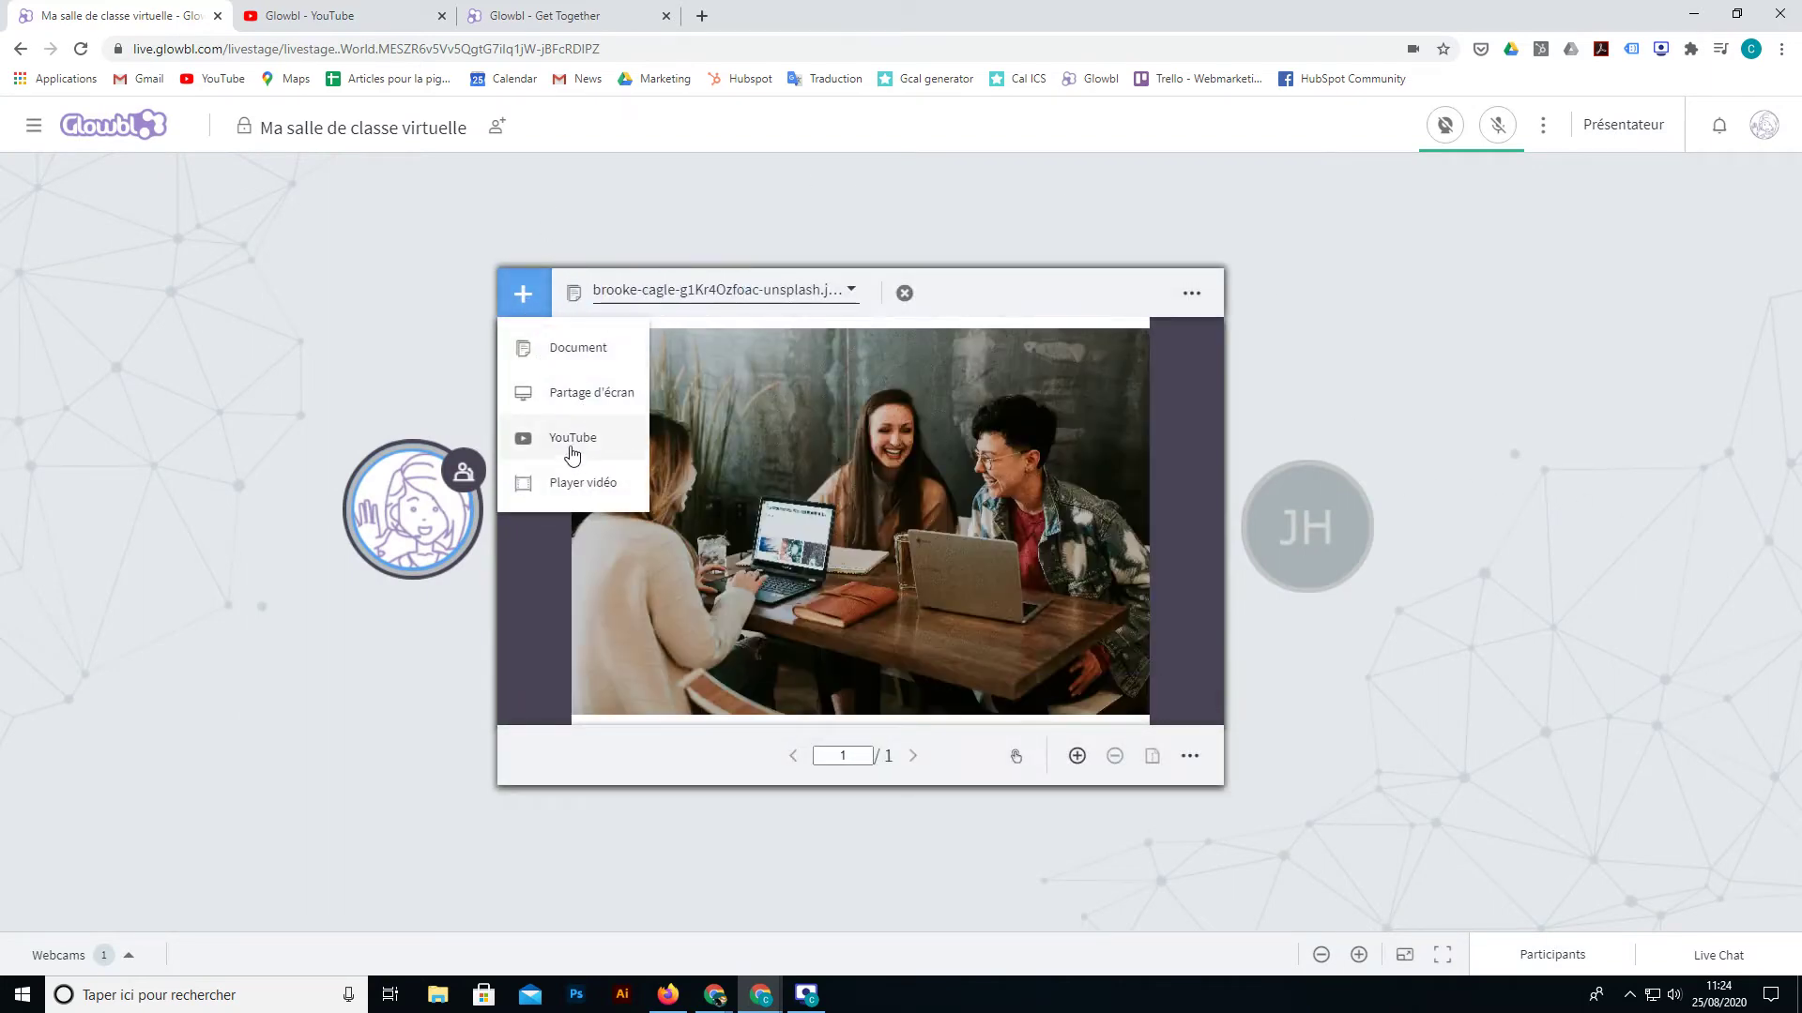
left_click(303, 8)
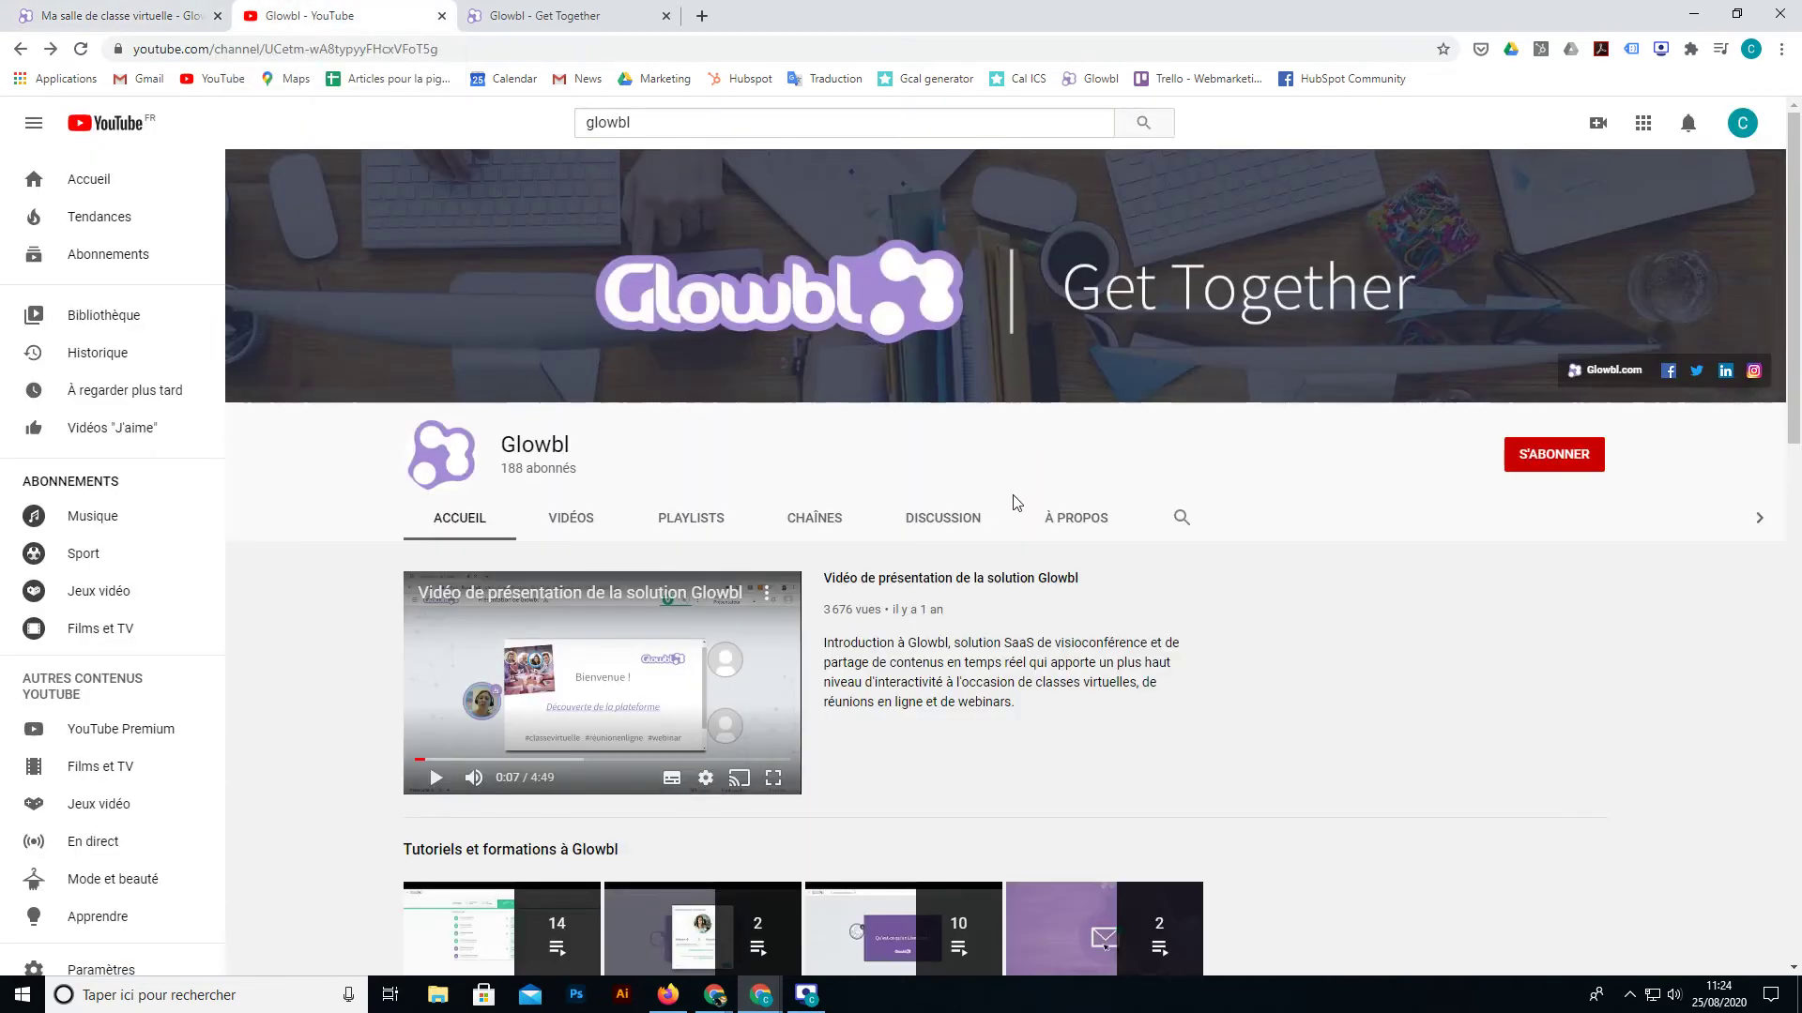
scroll(1013, 503, "down", 3)
scroll(1014, 503, "down", 3)
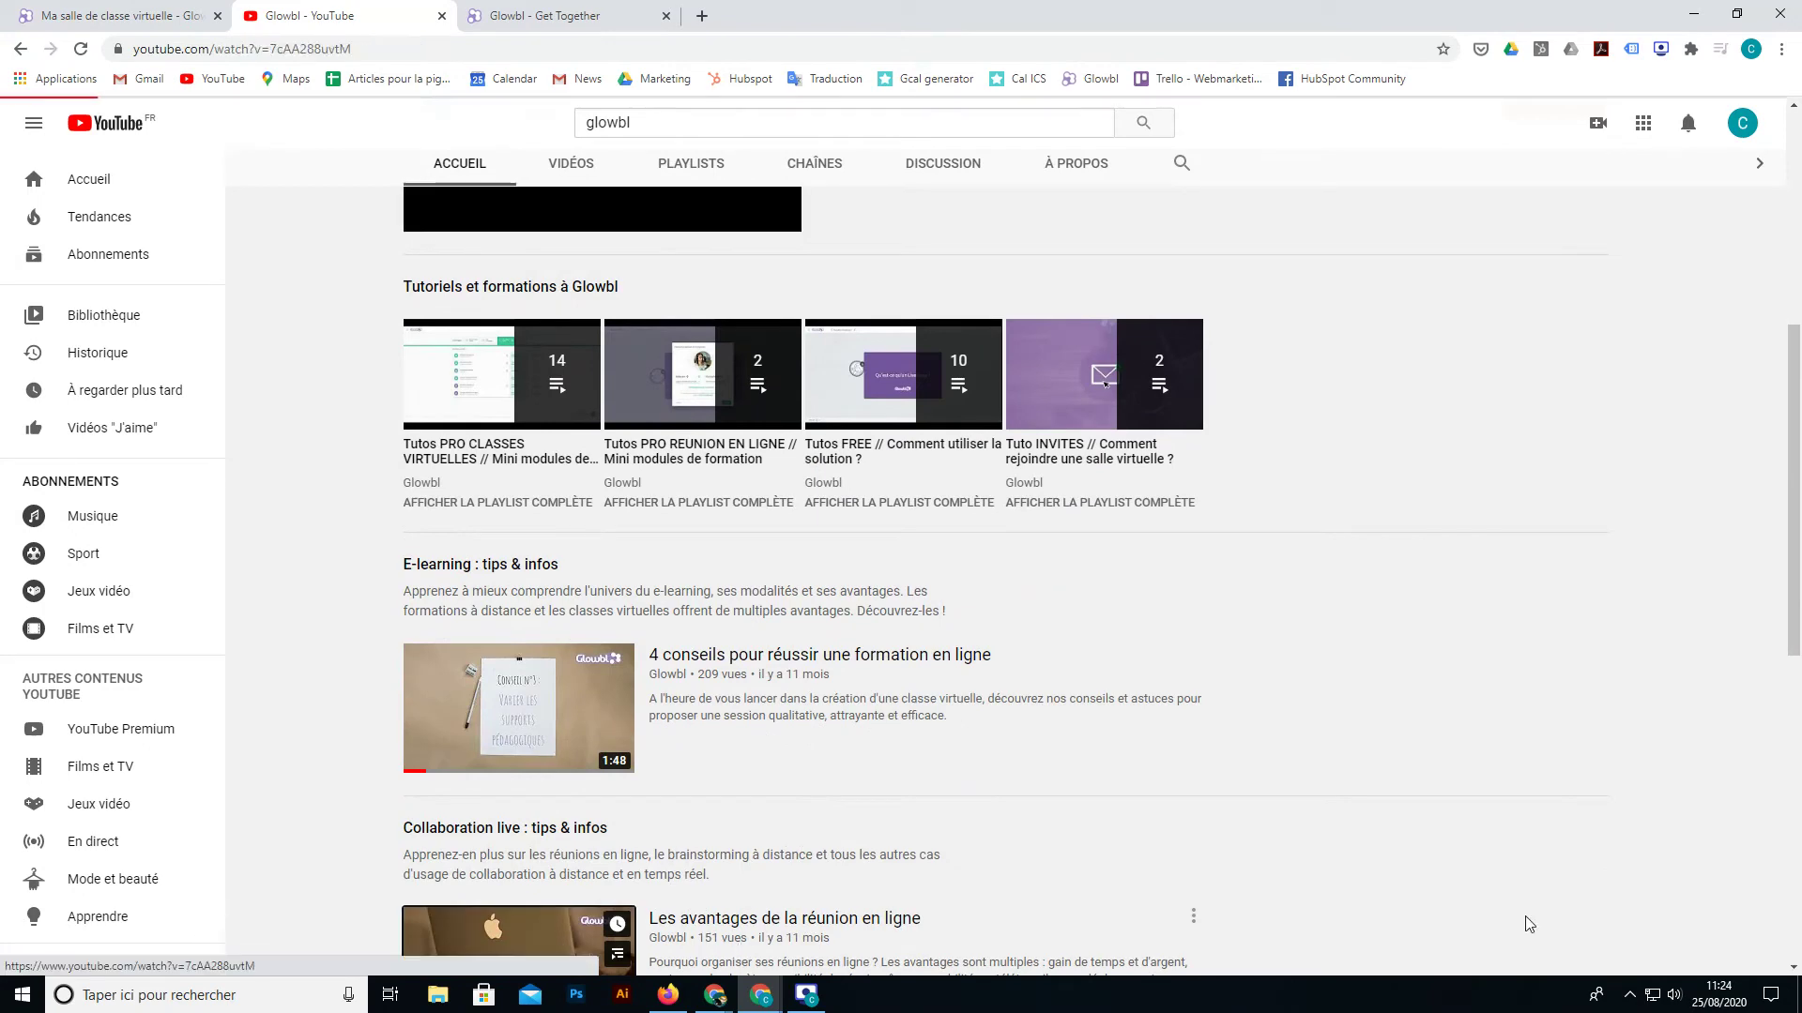
left_click(615, 924)
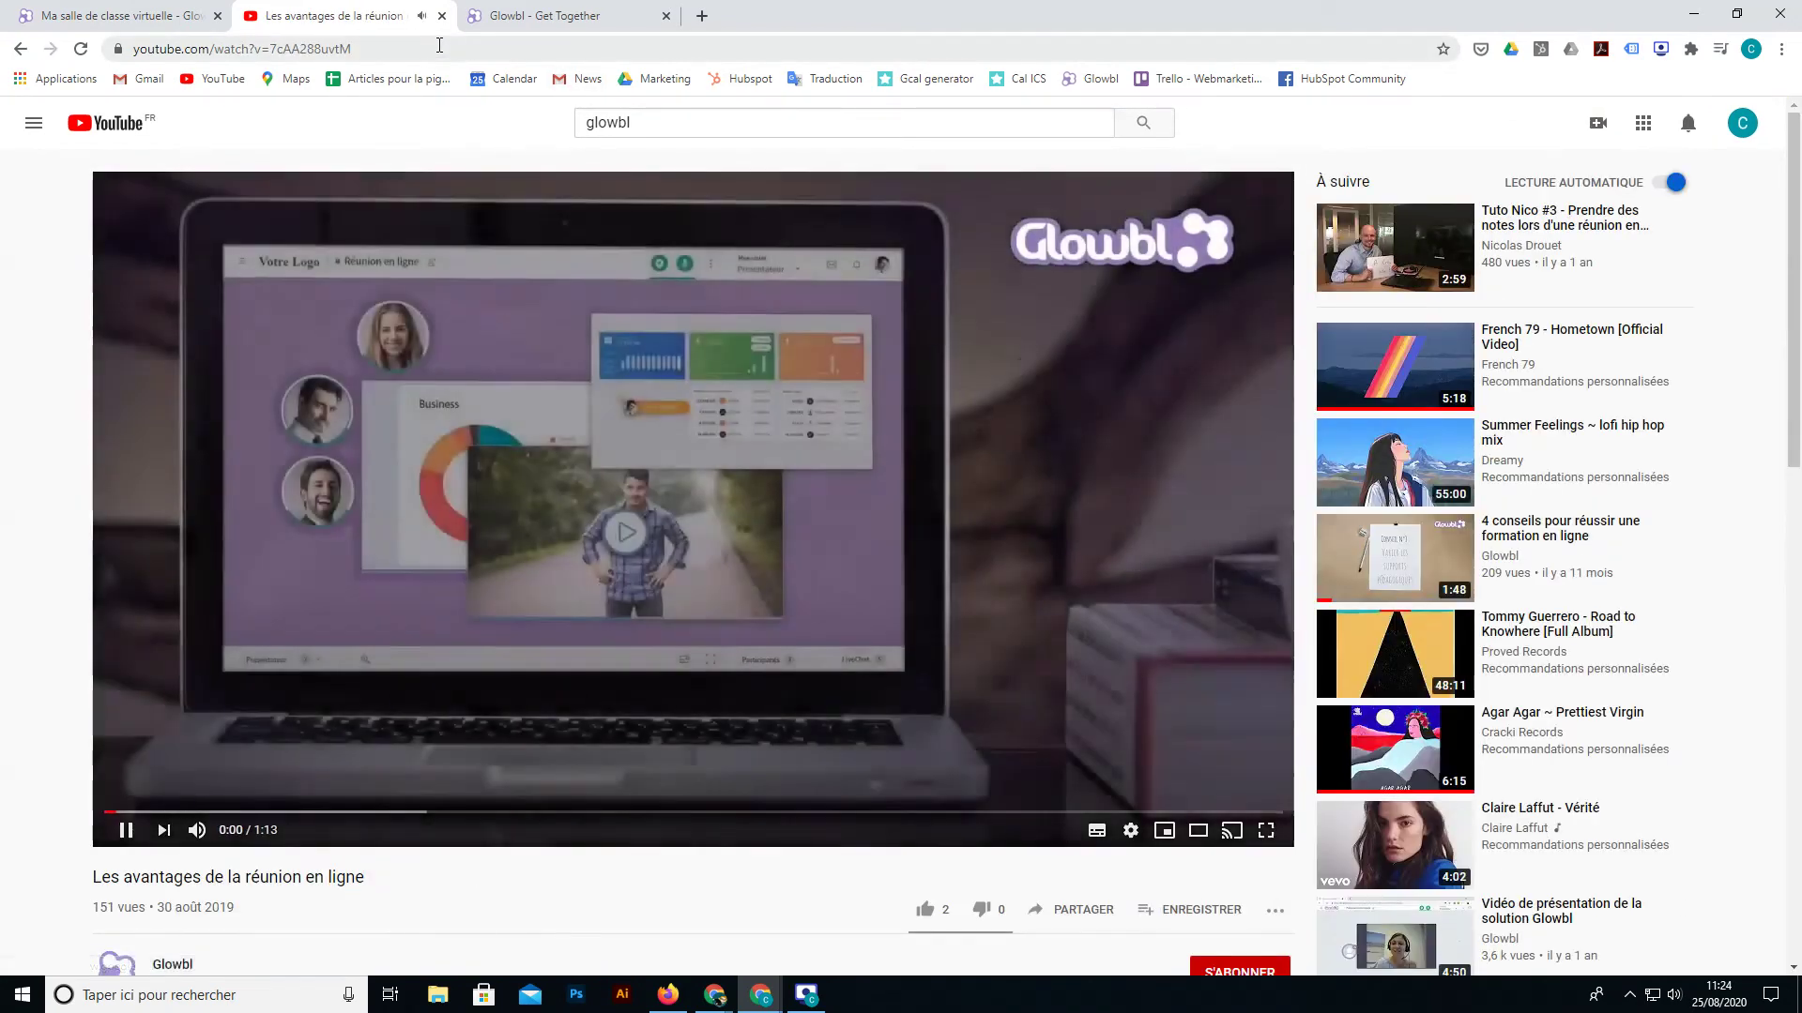
left_click(439, 45)
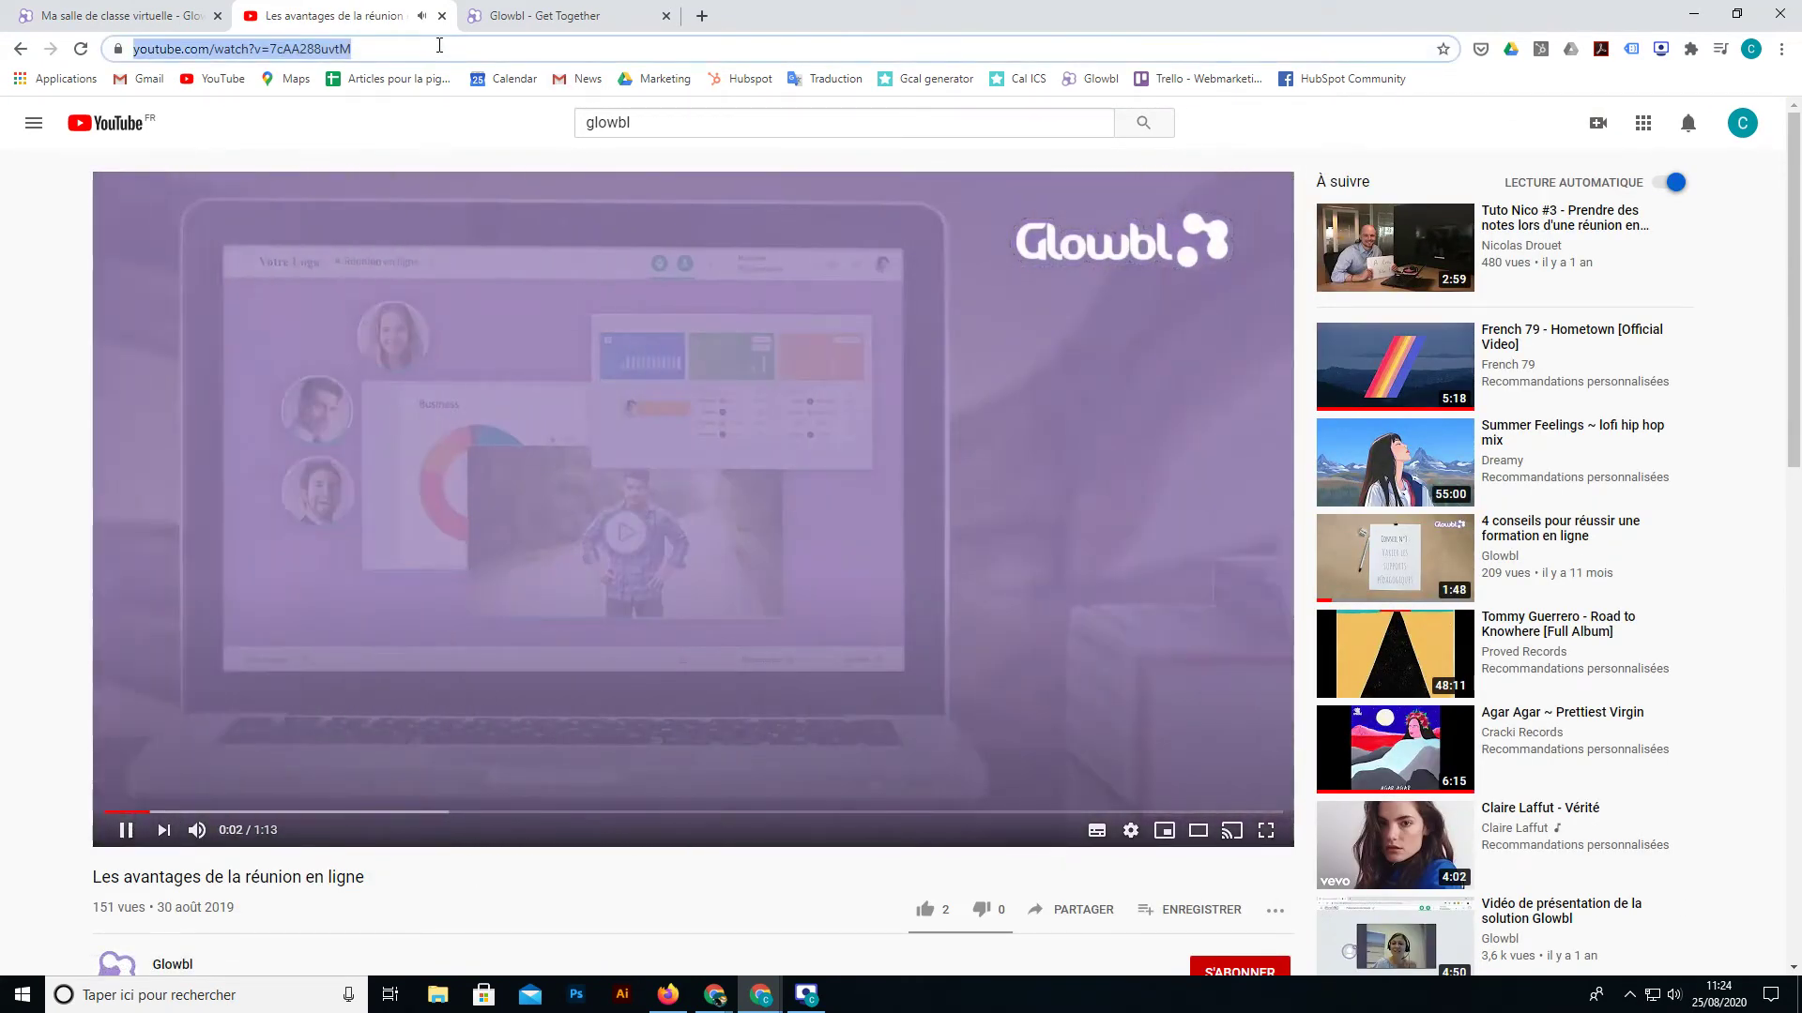
left_click(441, 15)
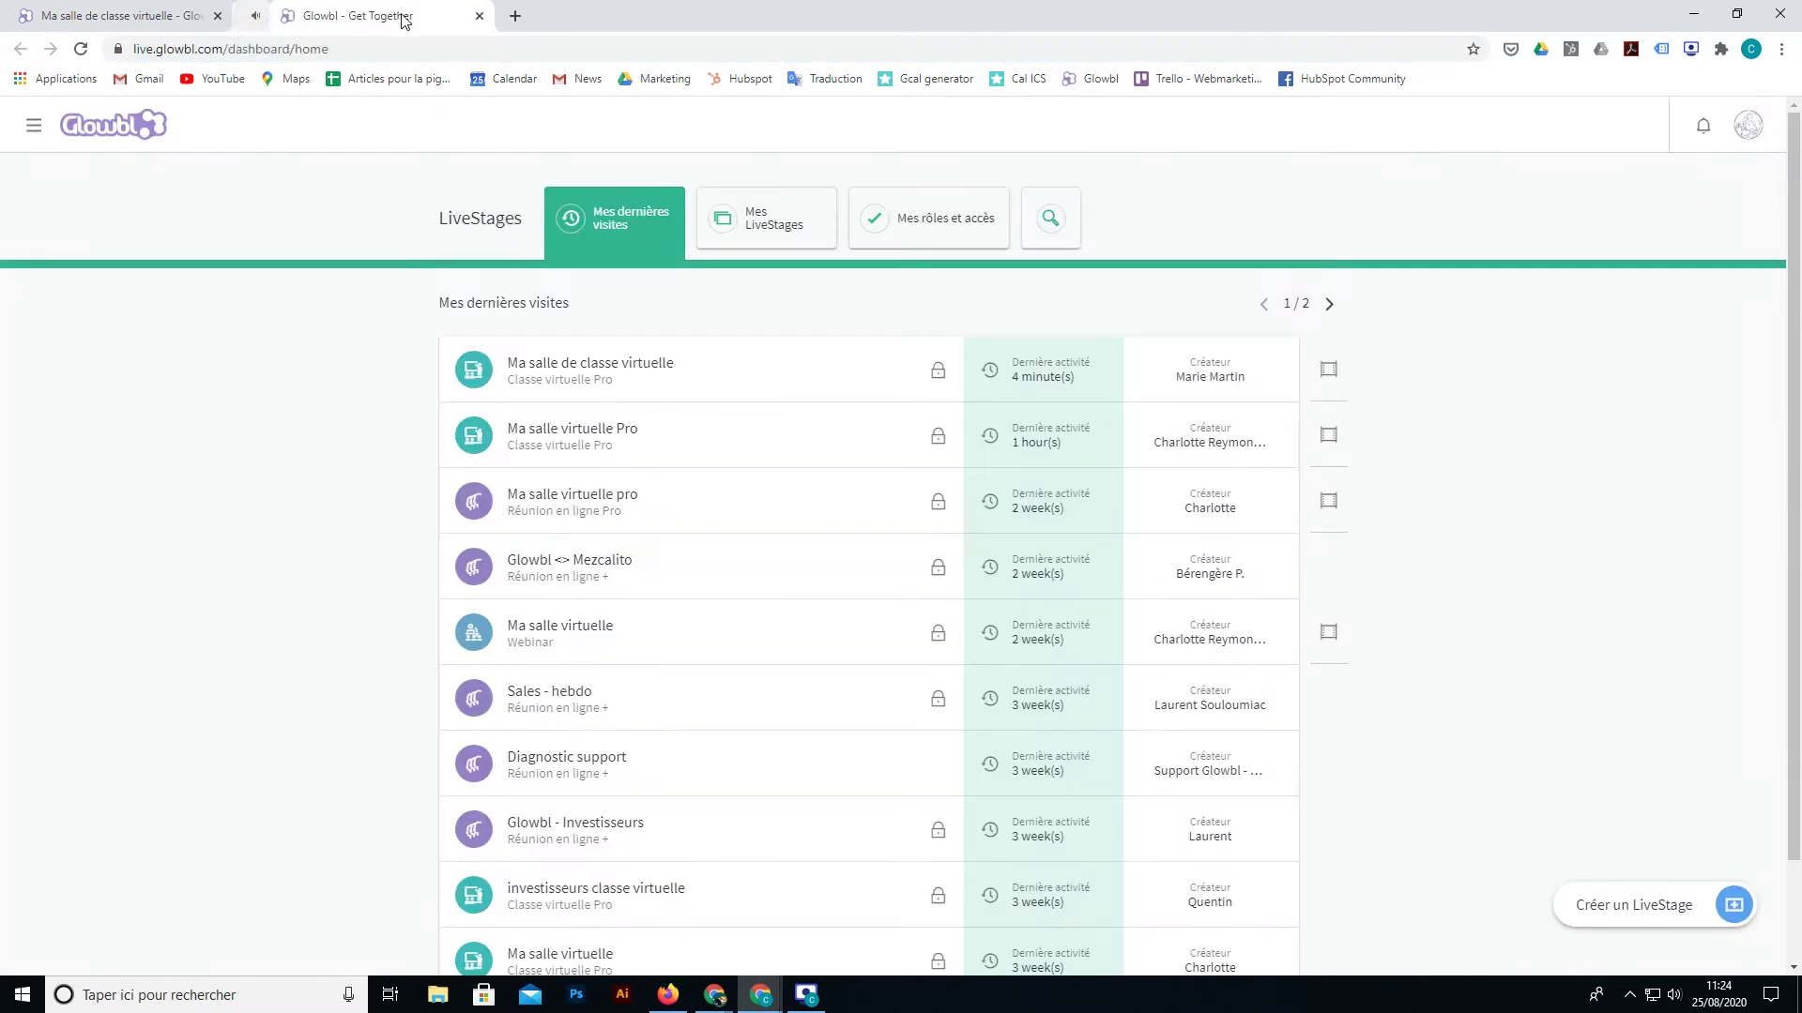
Step: Return to the virtual classroom, share the YouTube video using its copied URL, and pause its playback
left_click(134, 12)
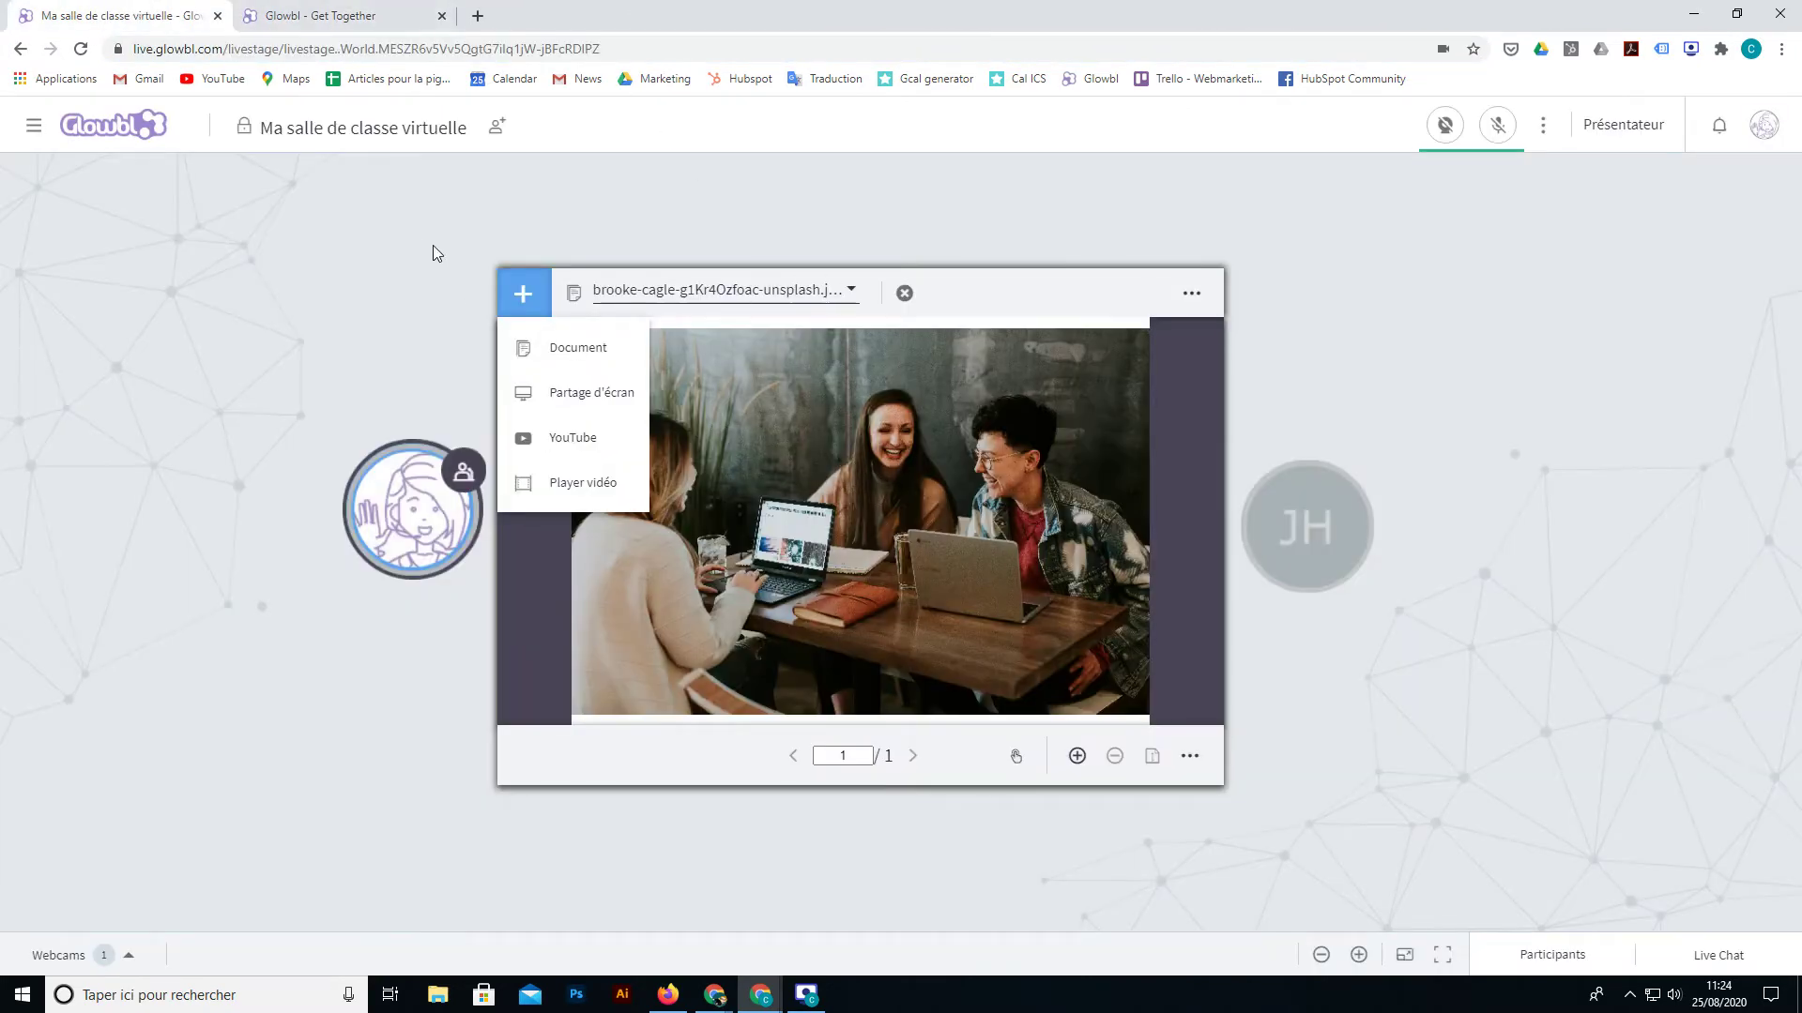
left_click(572, 437)
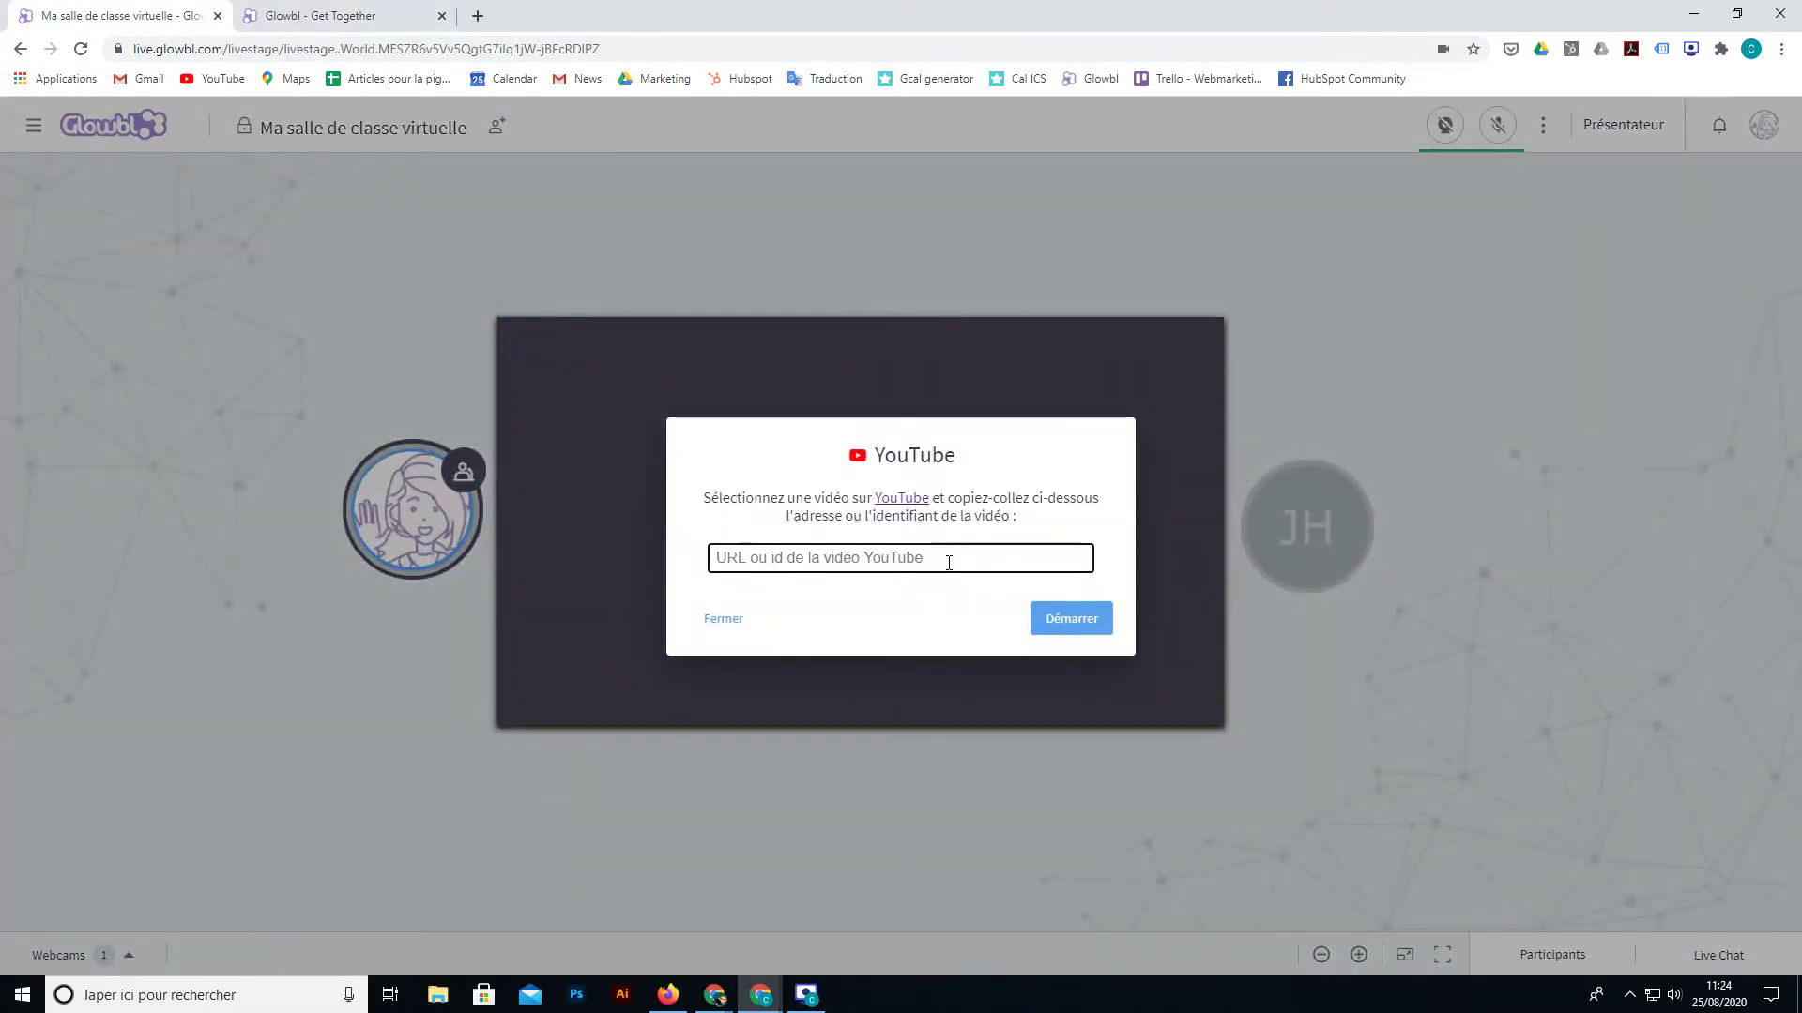
key("ctrl+v")
left_click(1061, 621)
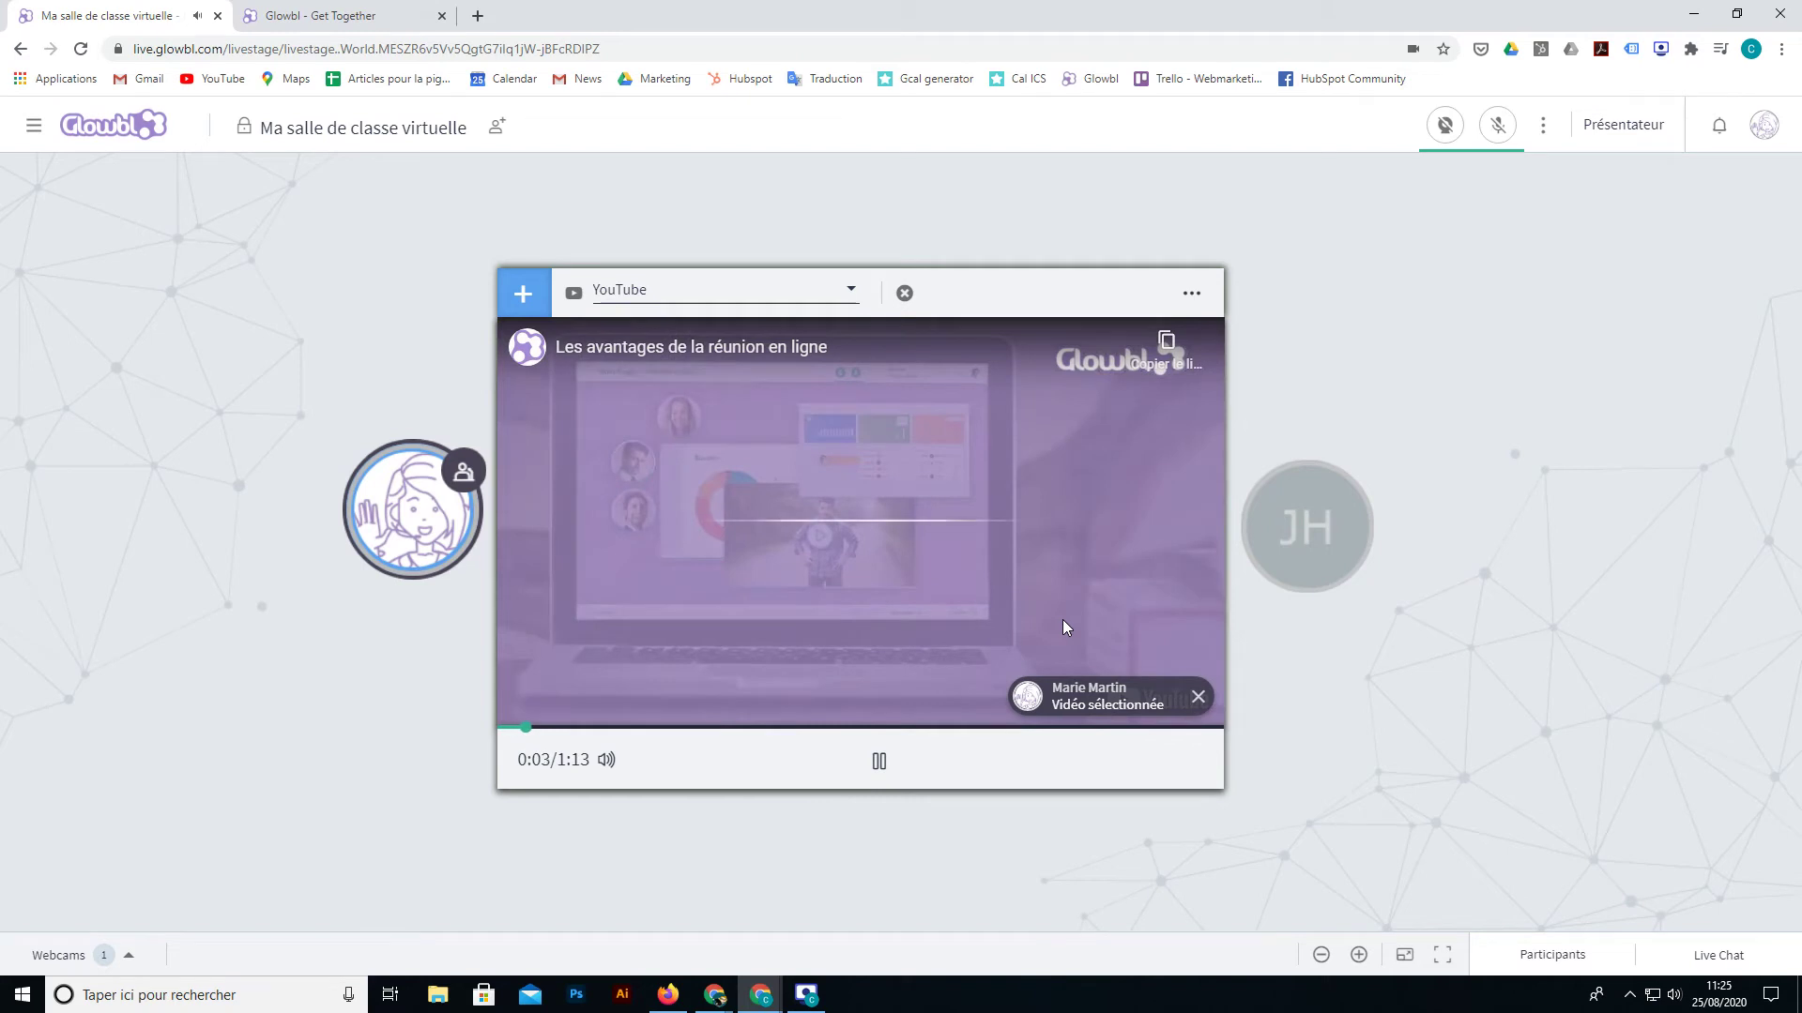
left_click(880, 760)
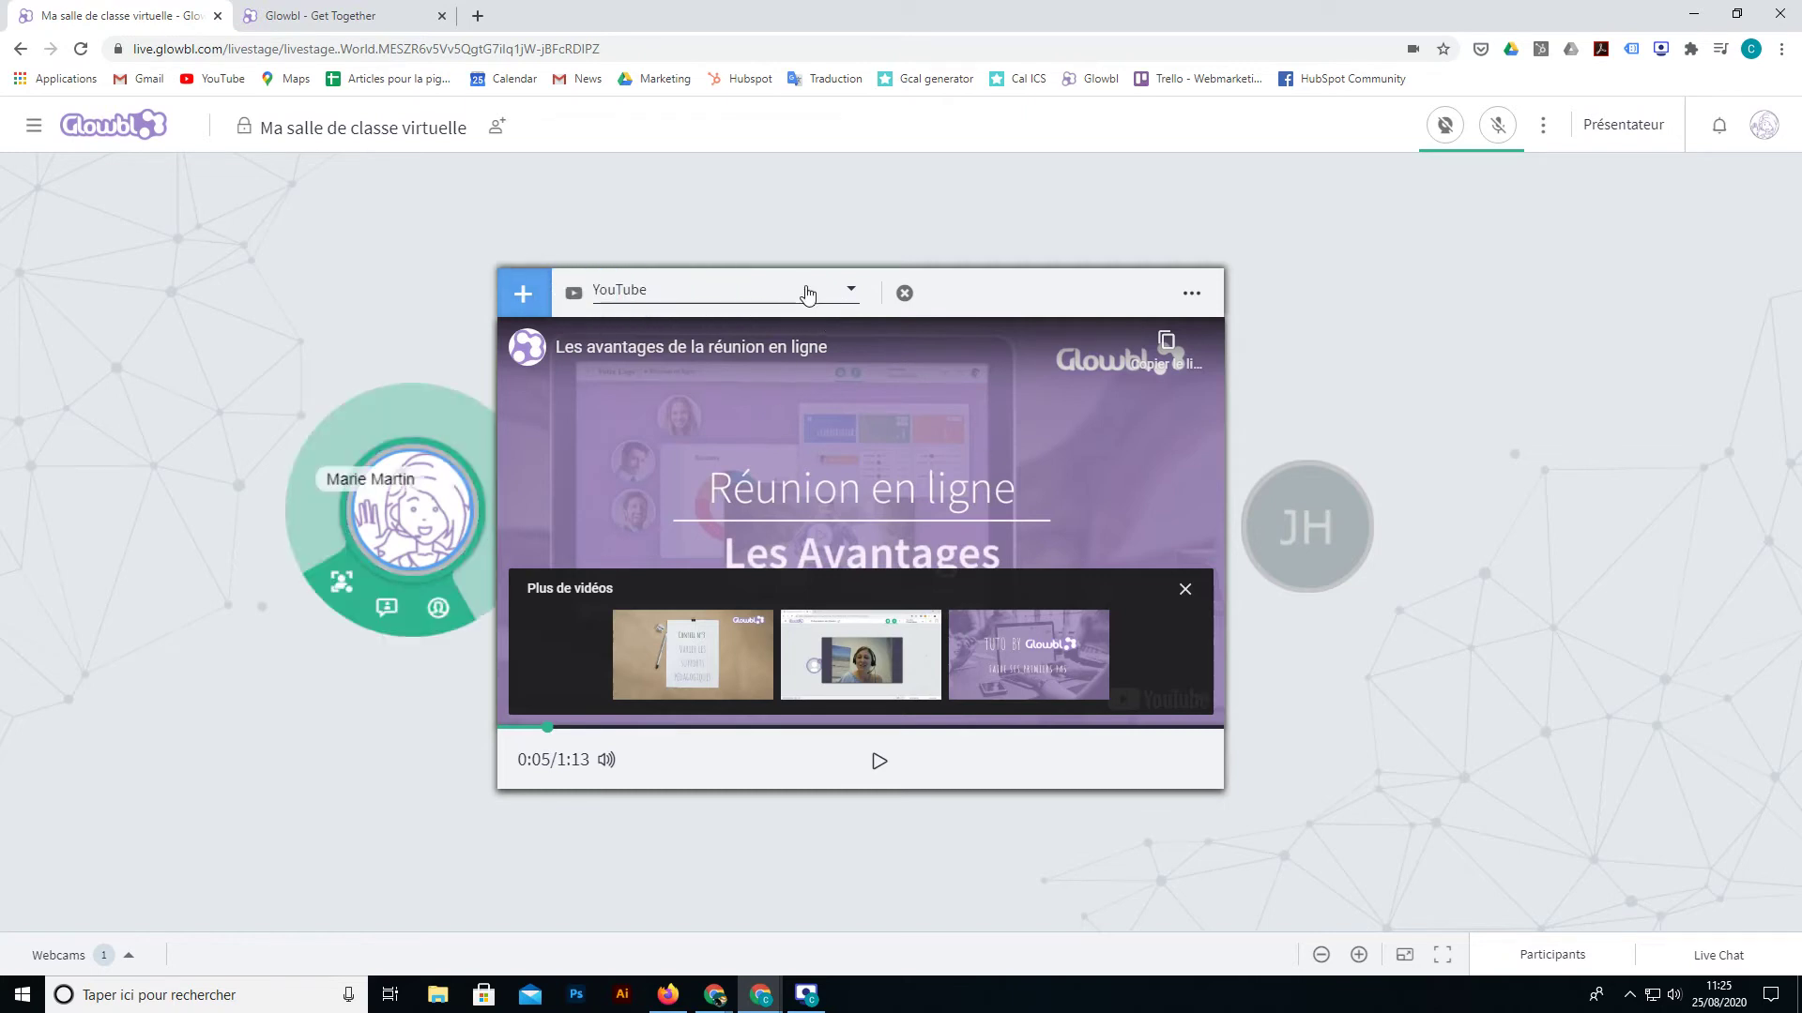
Step: Switch the displayed content to the JPG photo, Capture.PNG, and back to the "Les avantages de la réunion en ligne" video
left_click(807, 295)
left_click(748, 457)
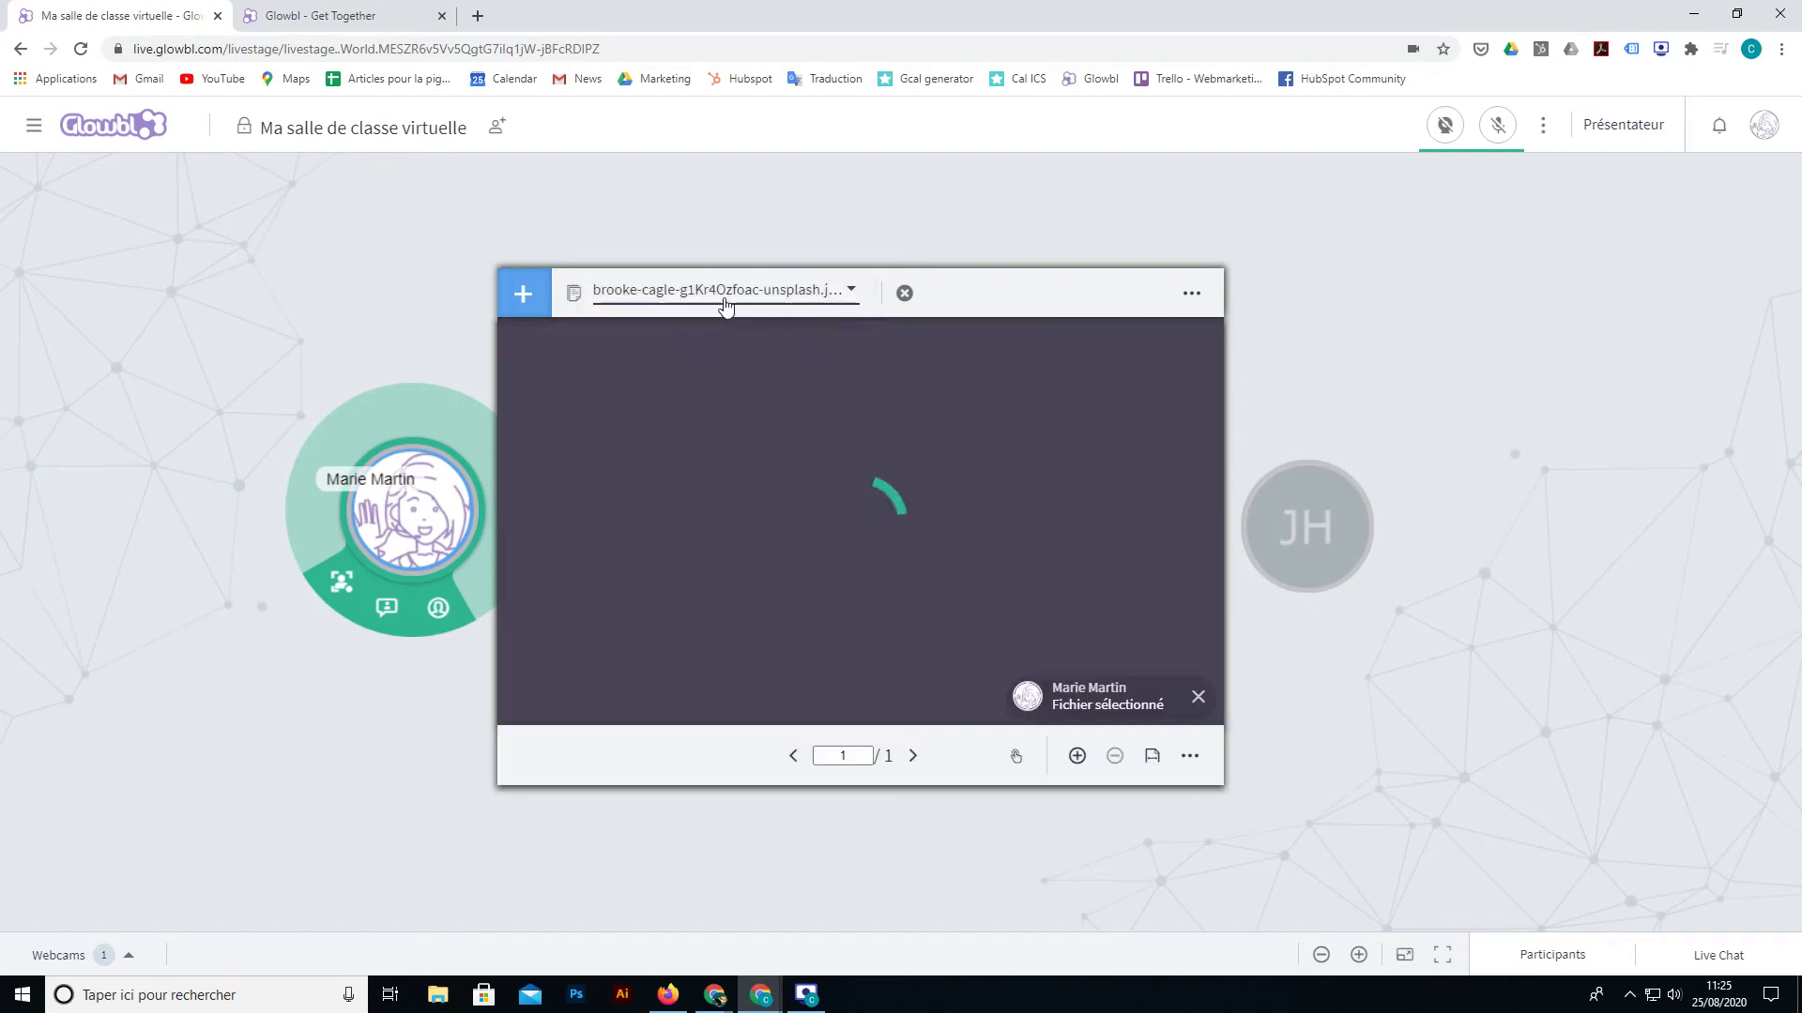
left_click(725, 293)
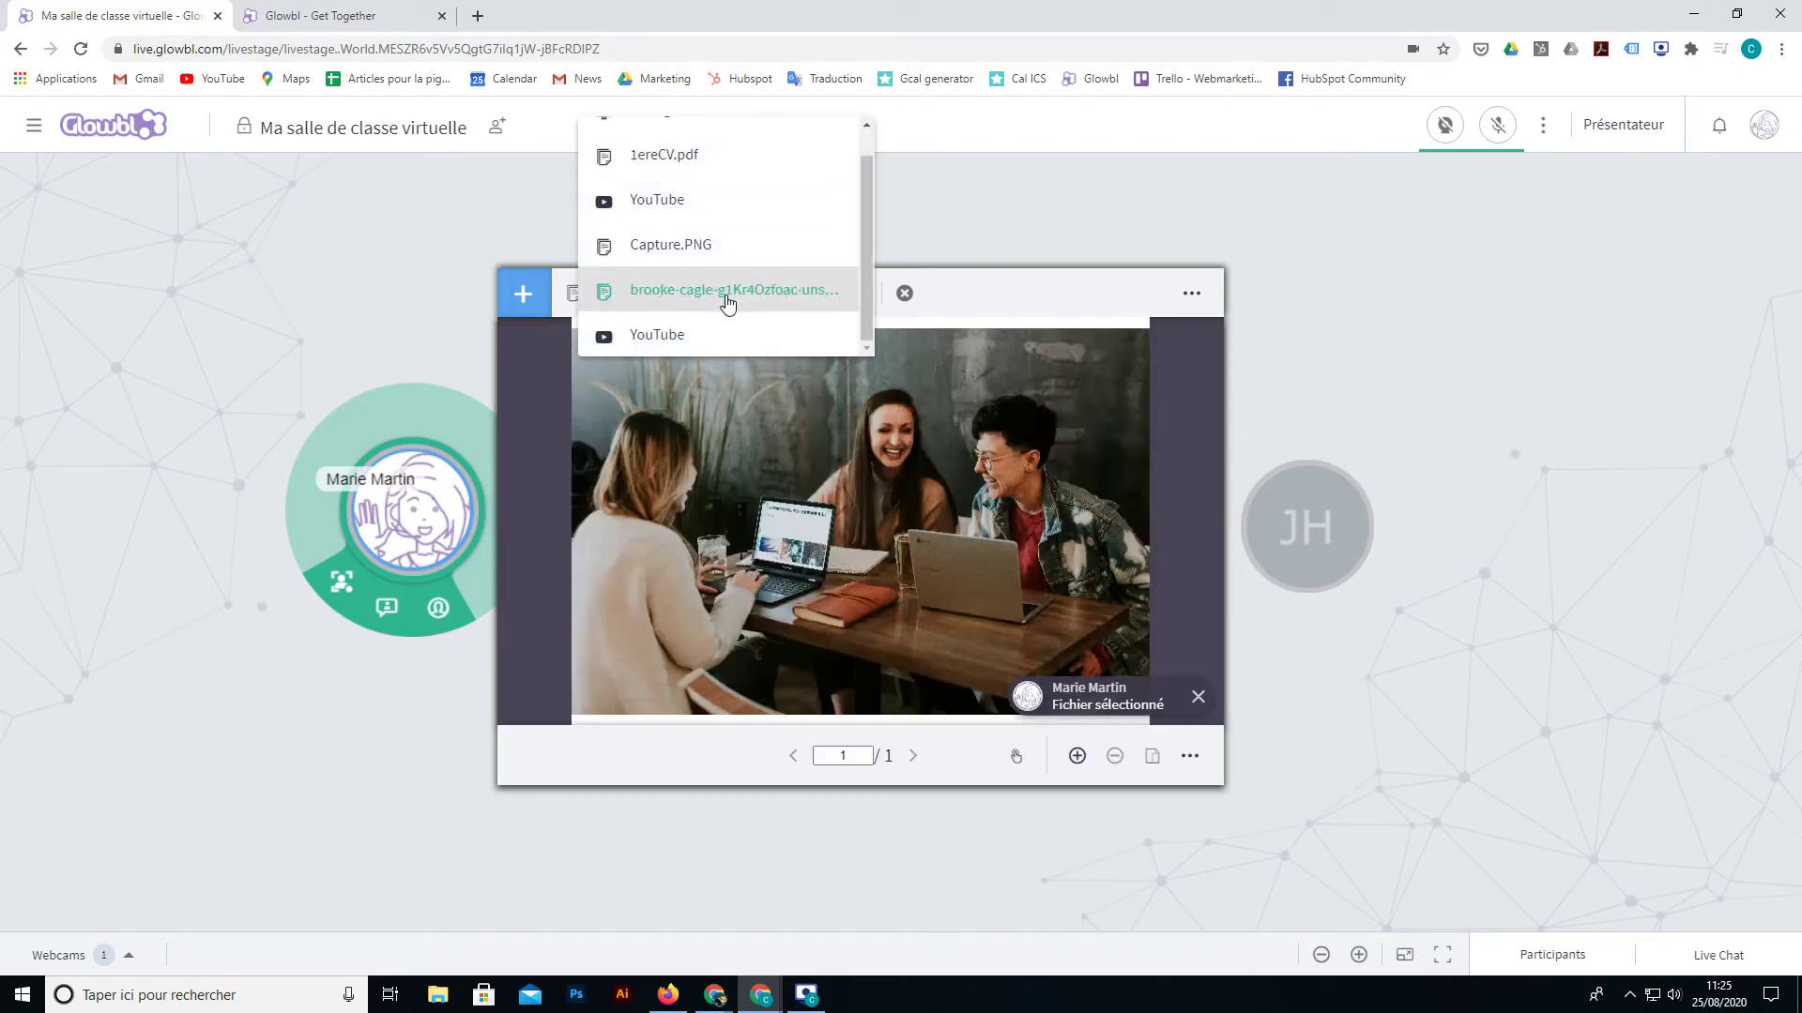
left_click(690, 246)
left_click(788, 294)
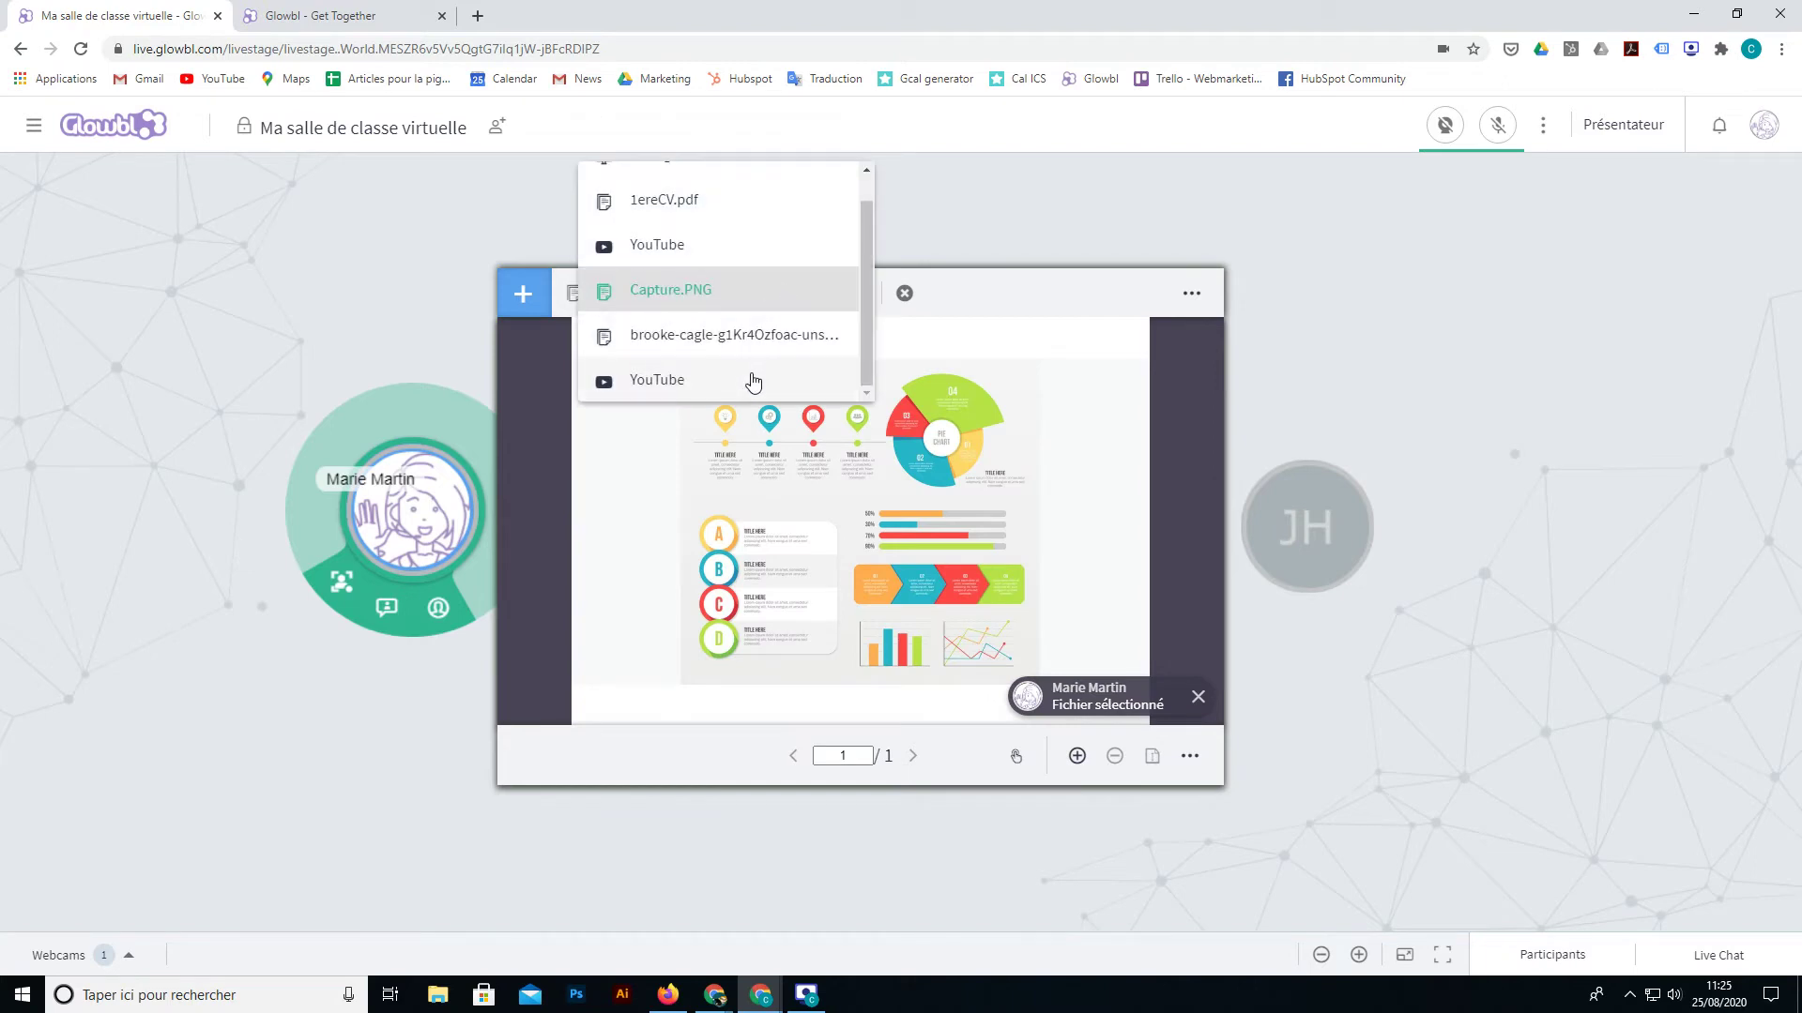
left_click(752, 380)
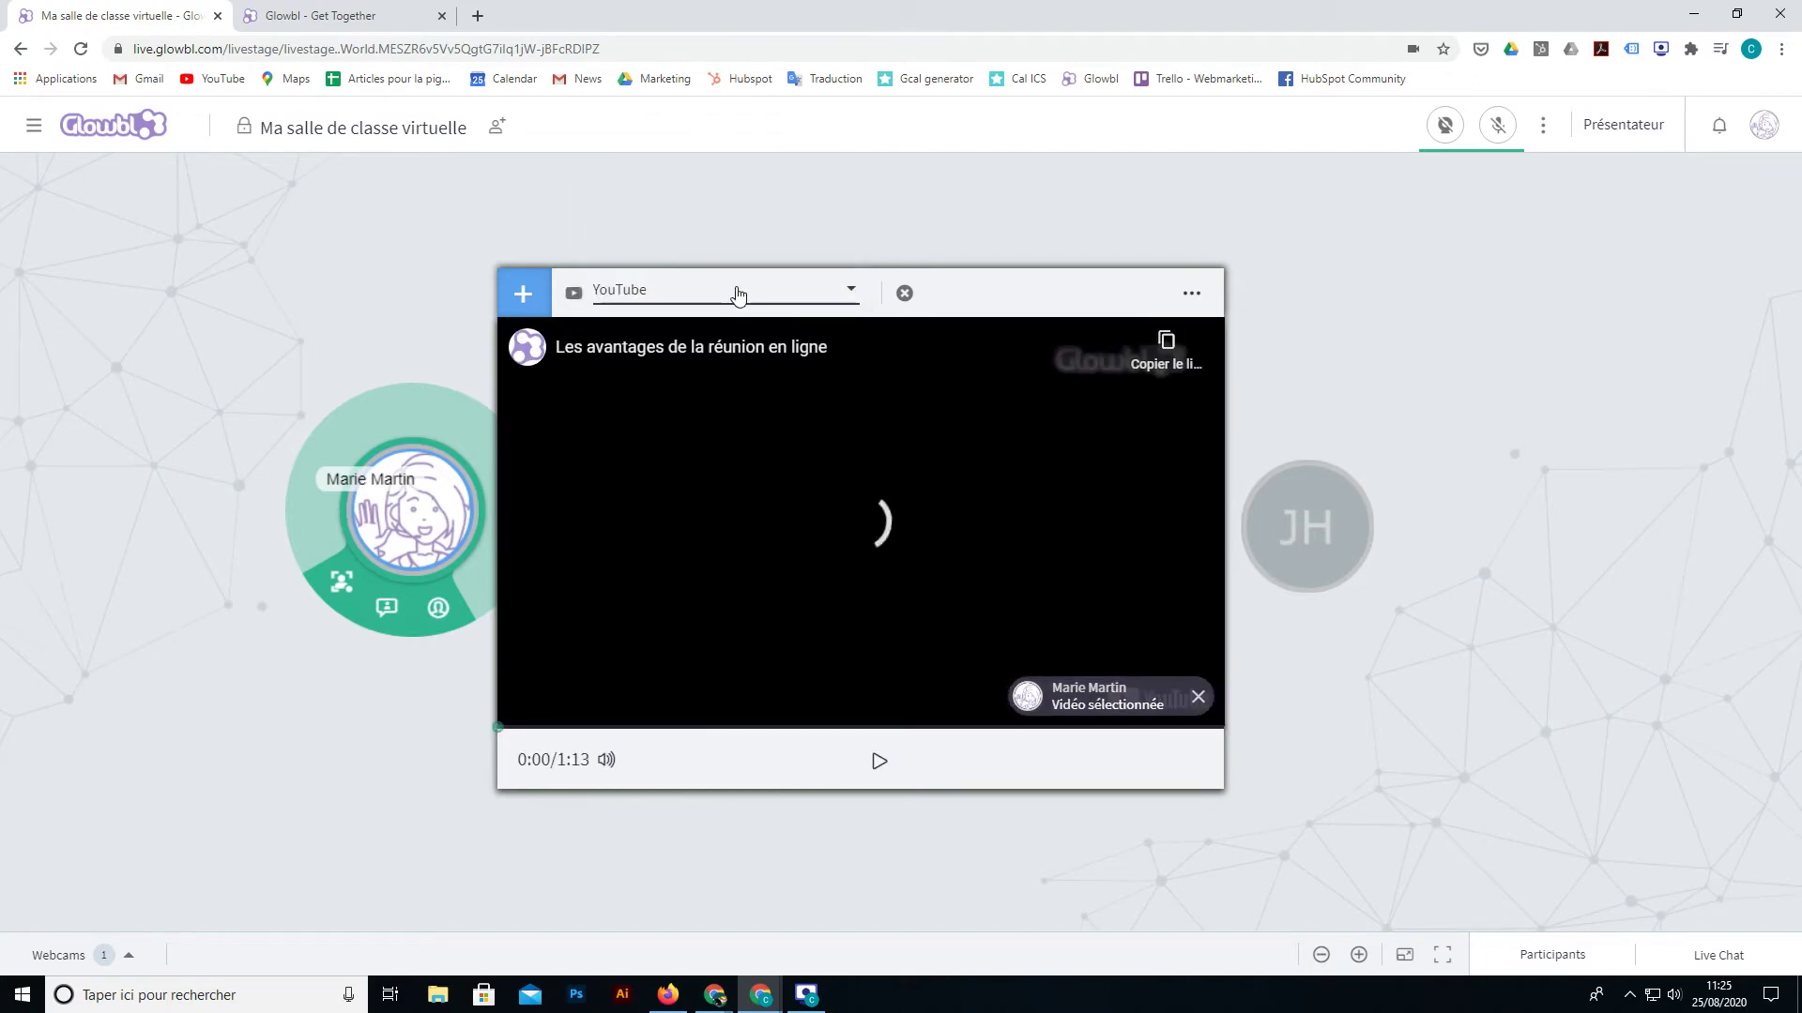
Step: Cycle the displayed content through 1ereCV.pdf, the "4 conseils pour réussir une formation en ligne" video and Capture.PNG
left_click(738, 294)
scroll(691, 442, "up", 2)
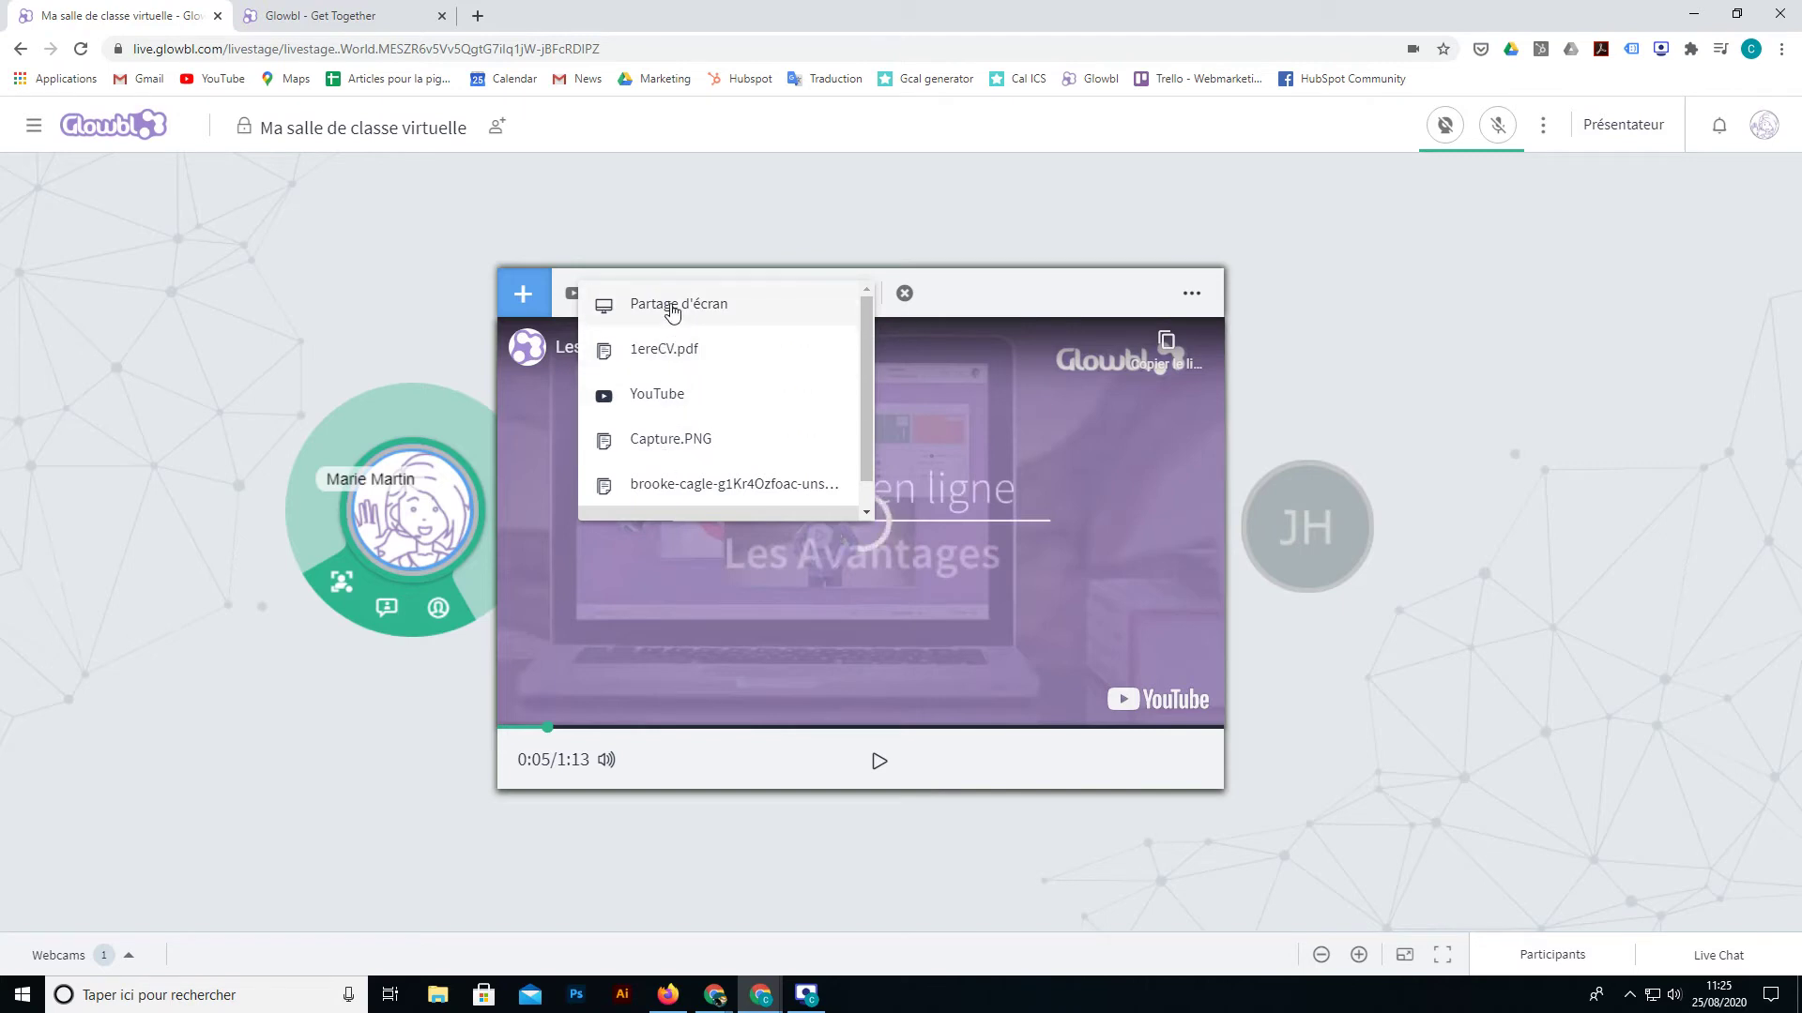
left_click(690, 349)
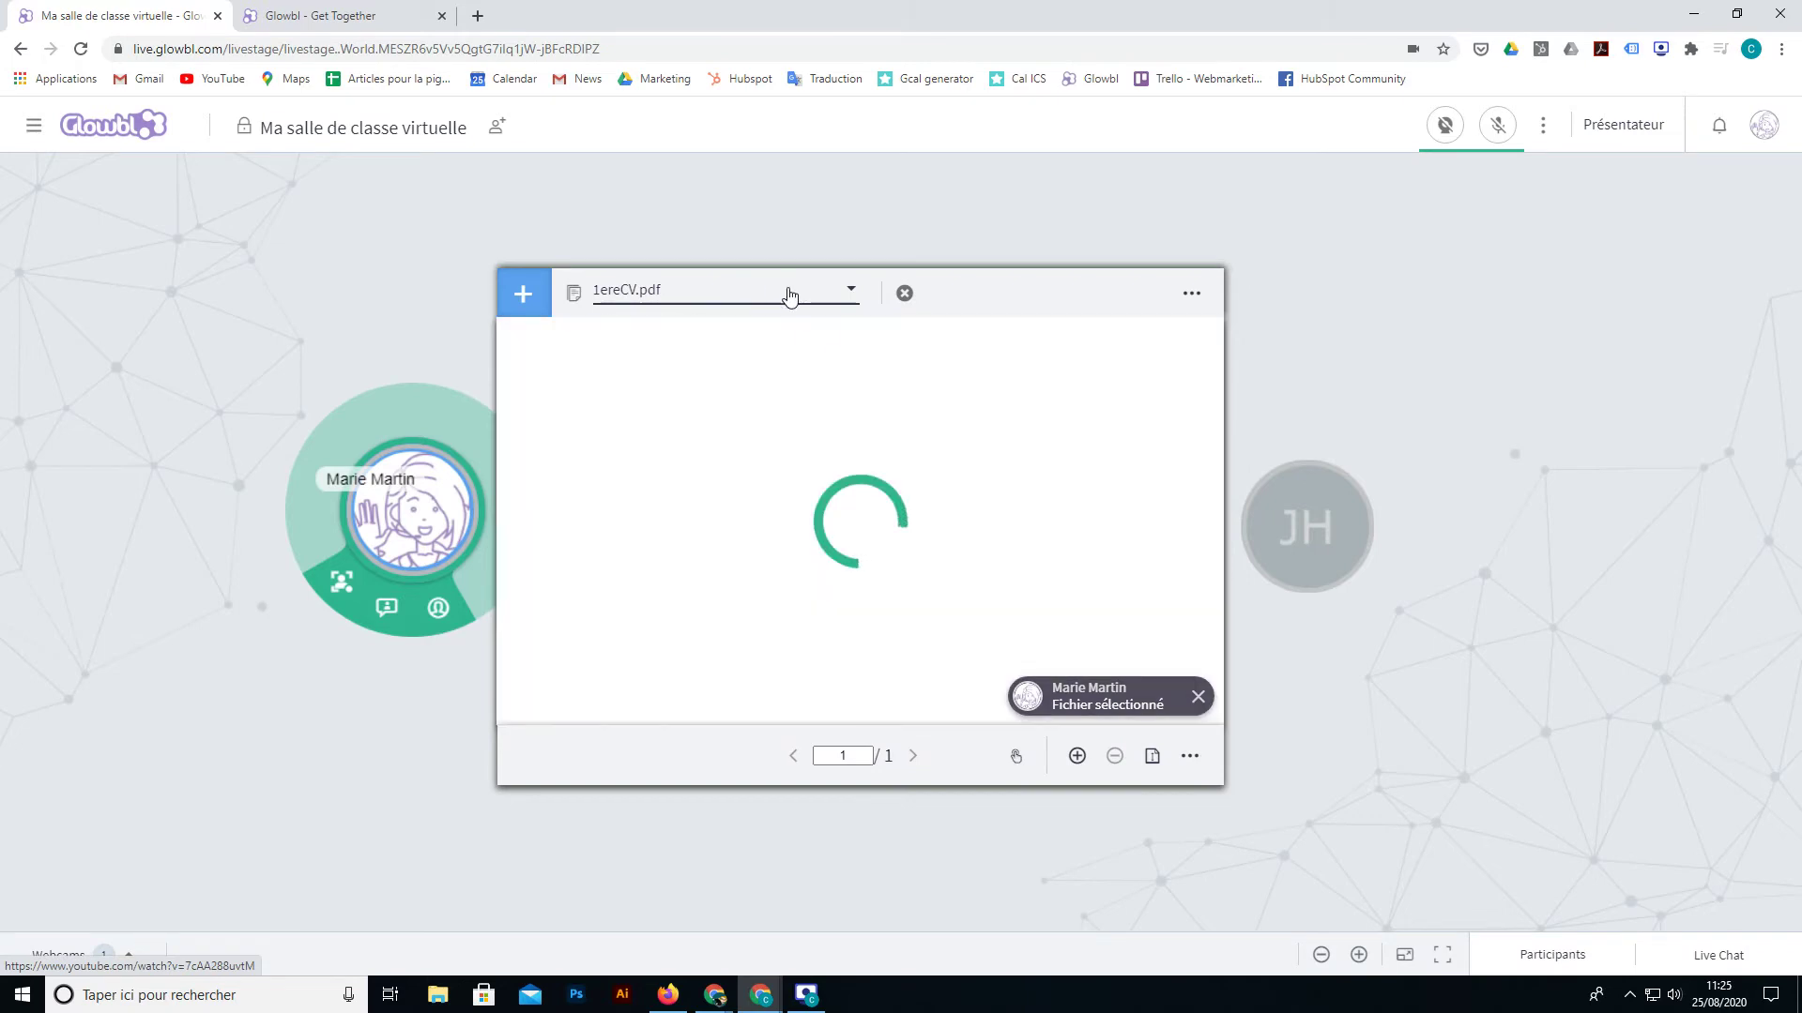
left_click(791, 297)
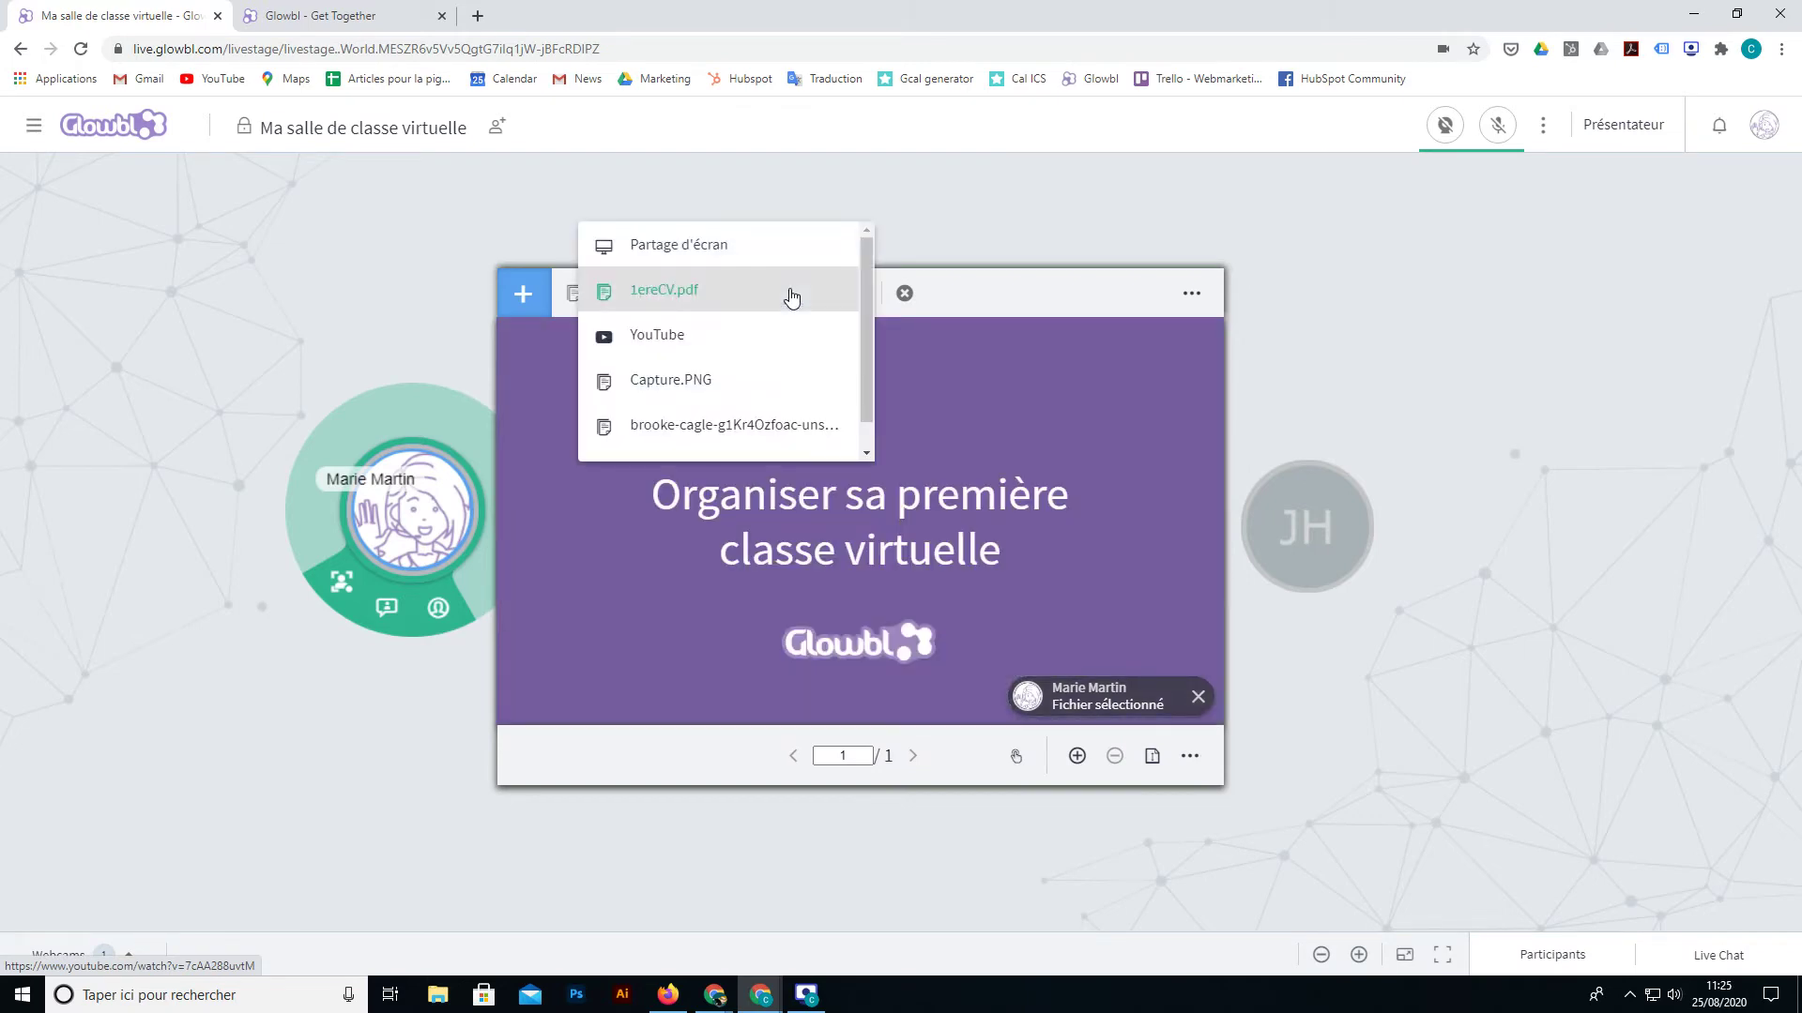
left_click(694, 346)
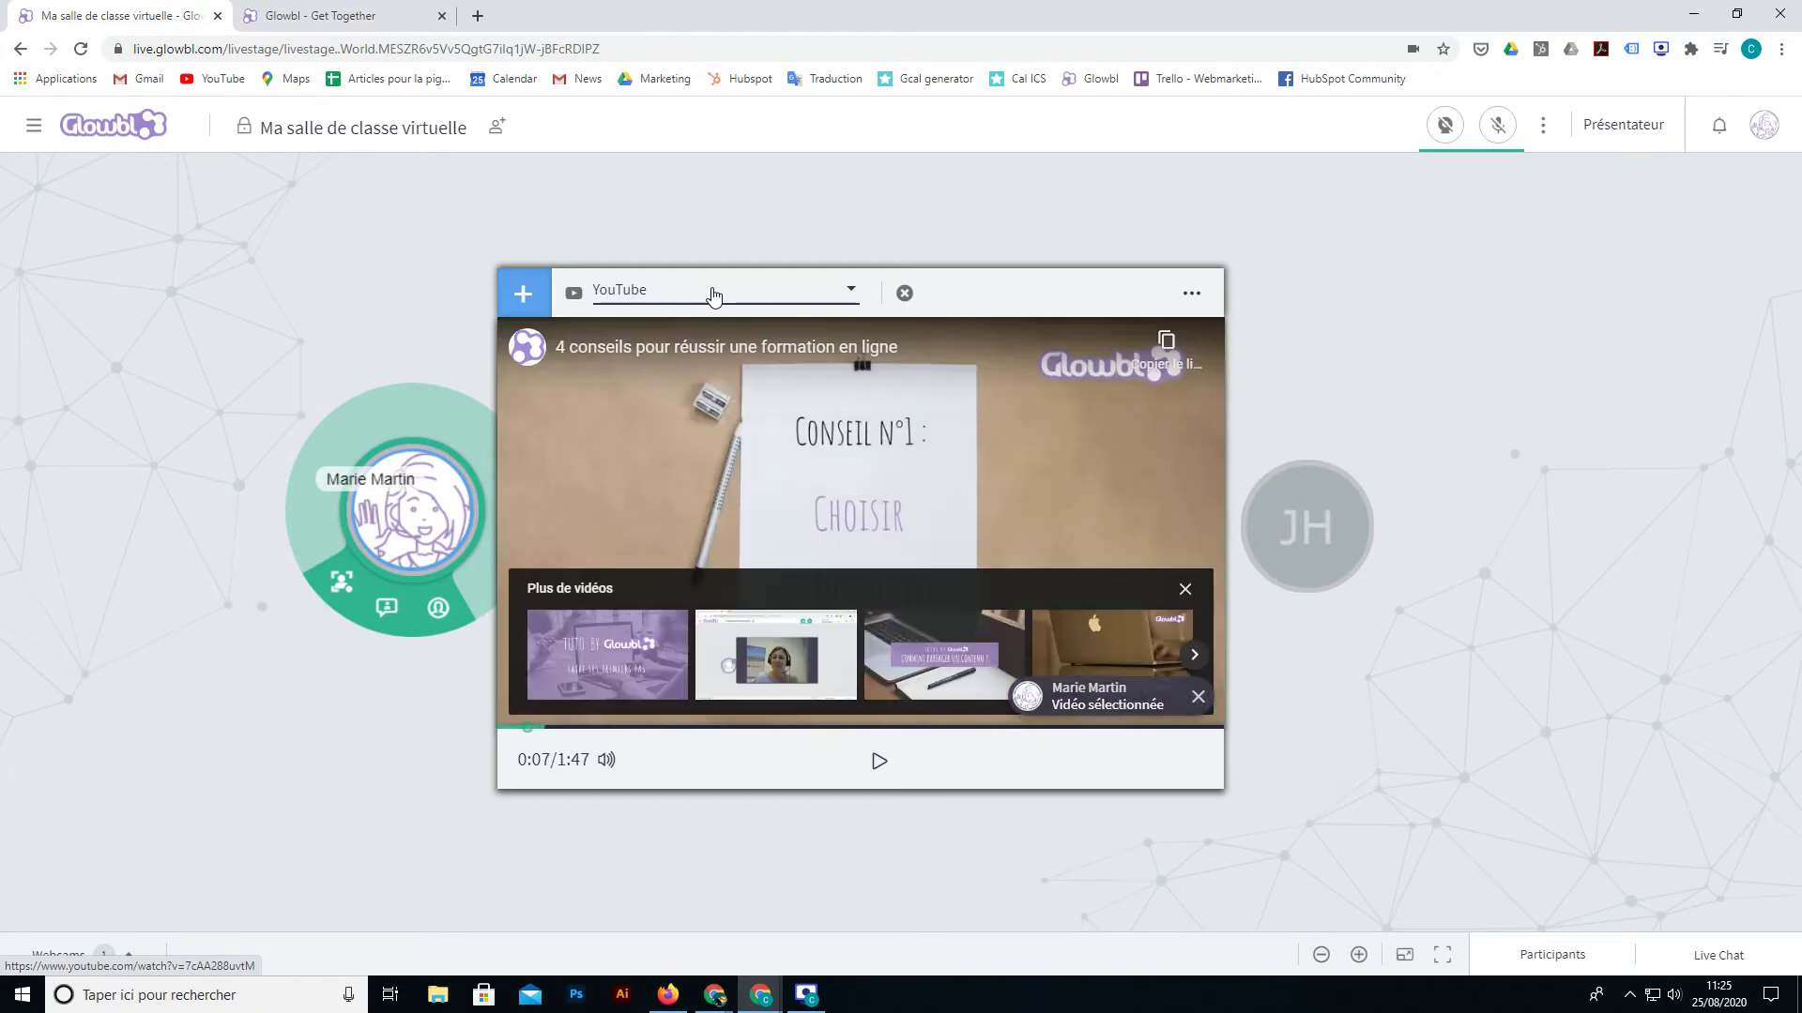
left_click(713, 296)
left_click(691, 341)
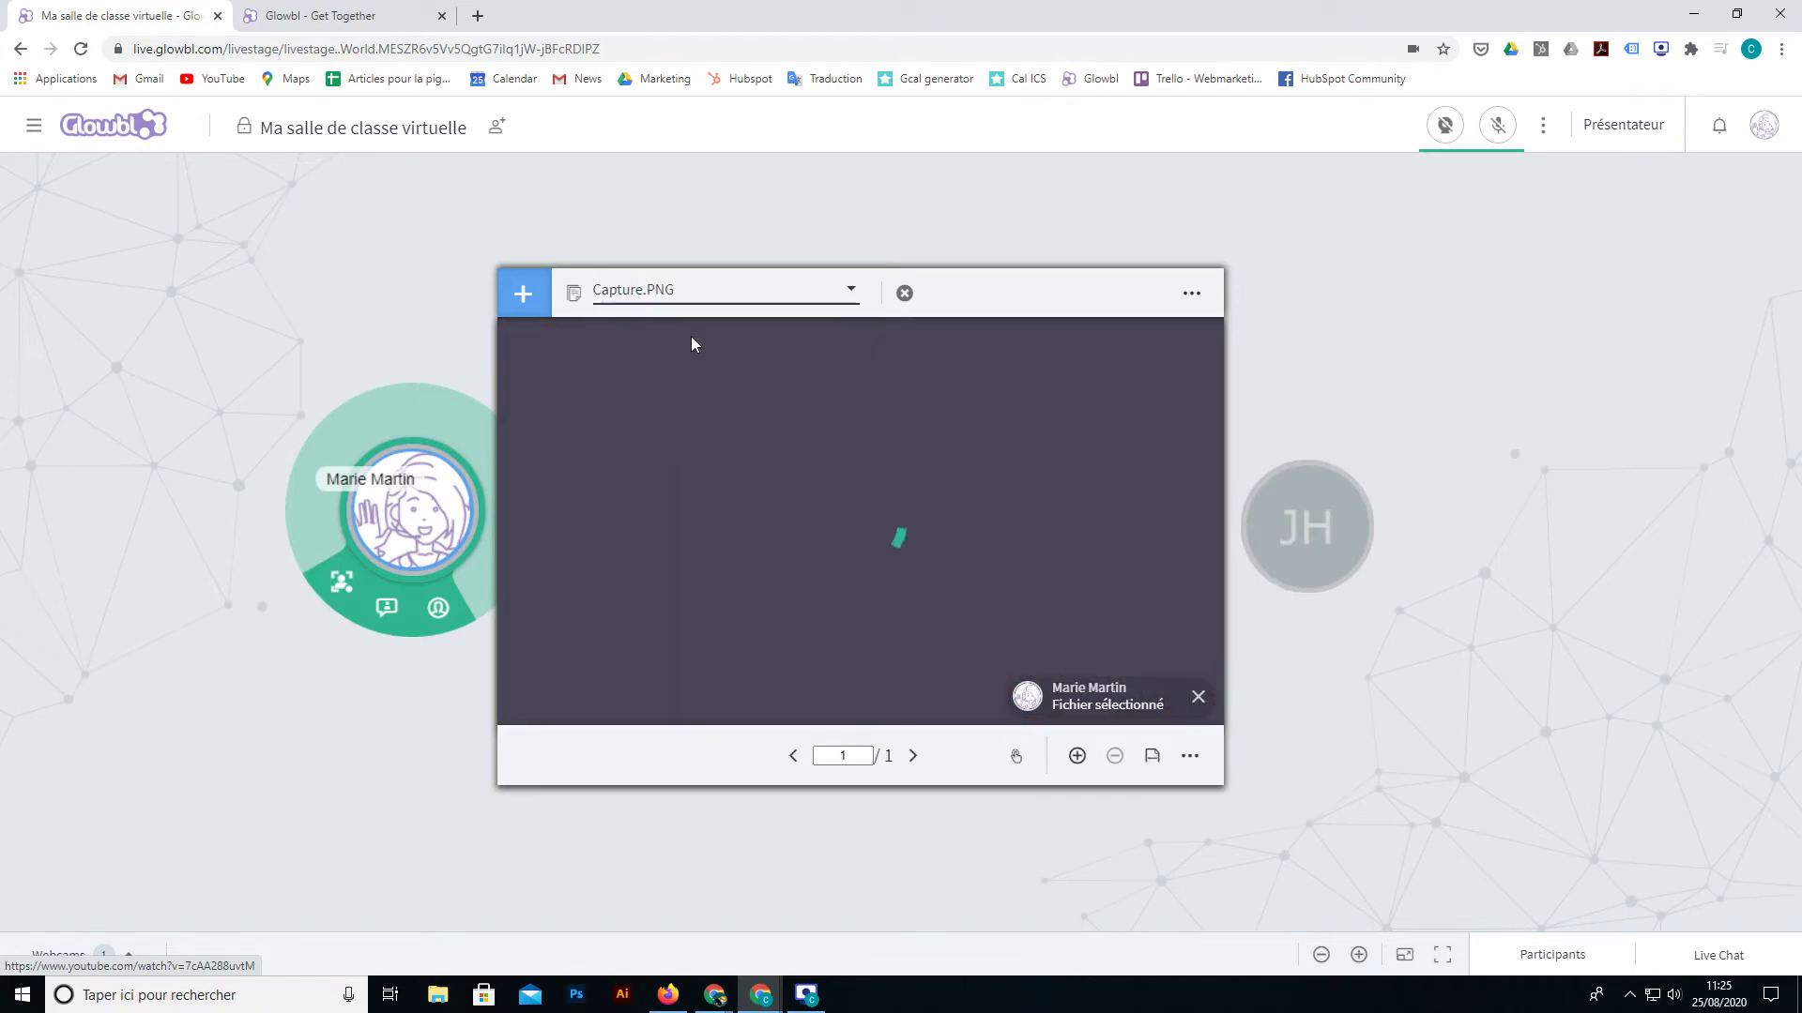
Step: Display 1ereCV.pdf from the loaded contents and remove it from the content window
left_click(694, 292)
scroll(695, 297, "up", 1)
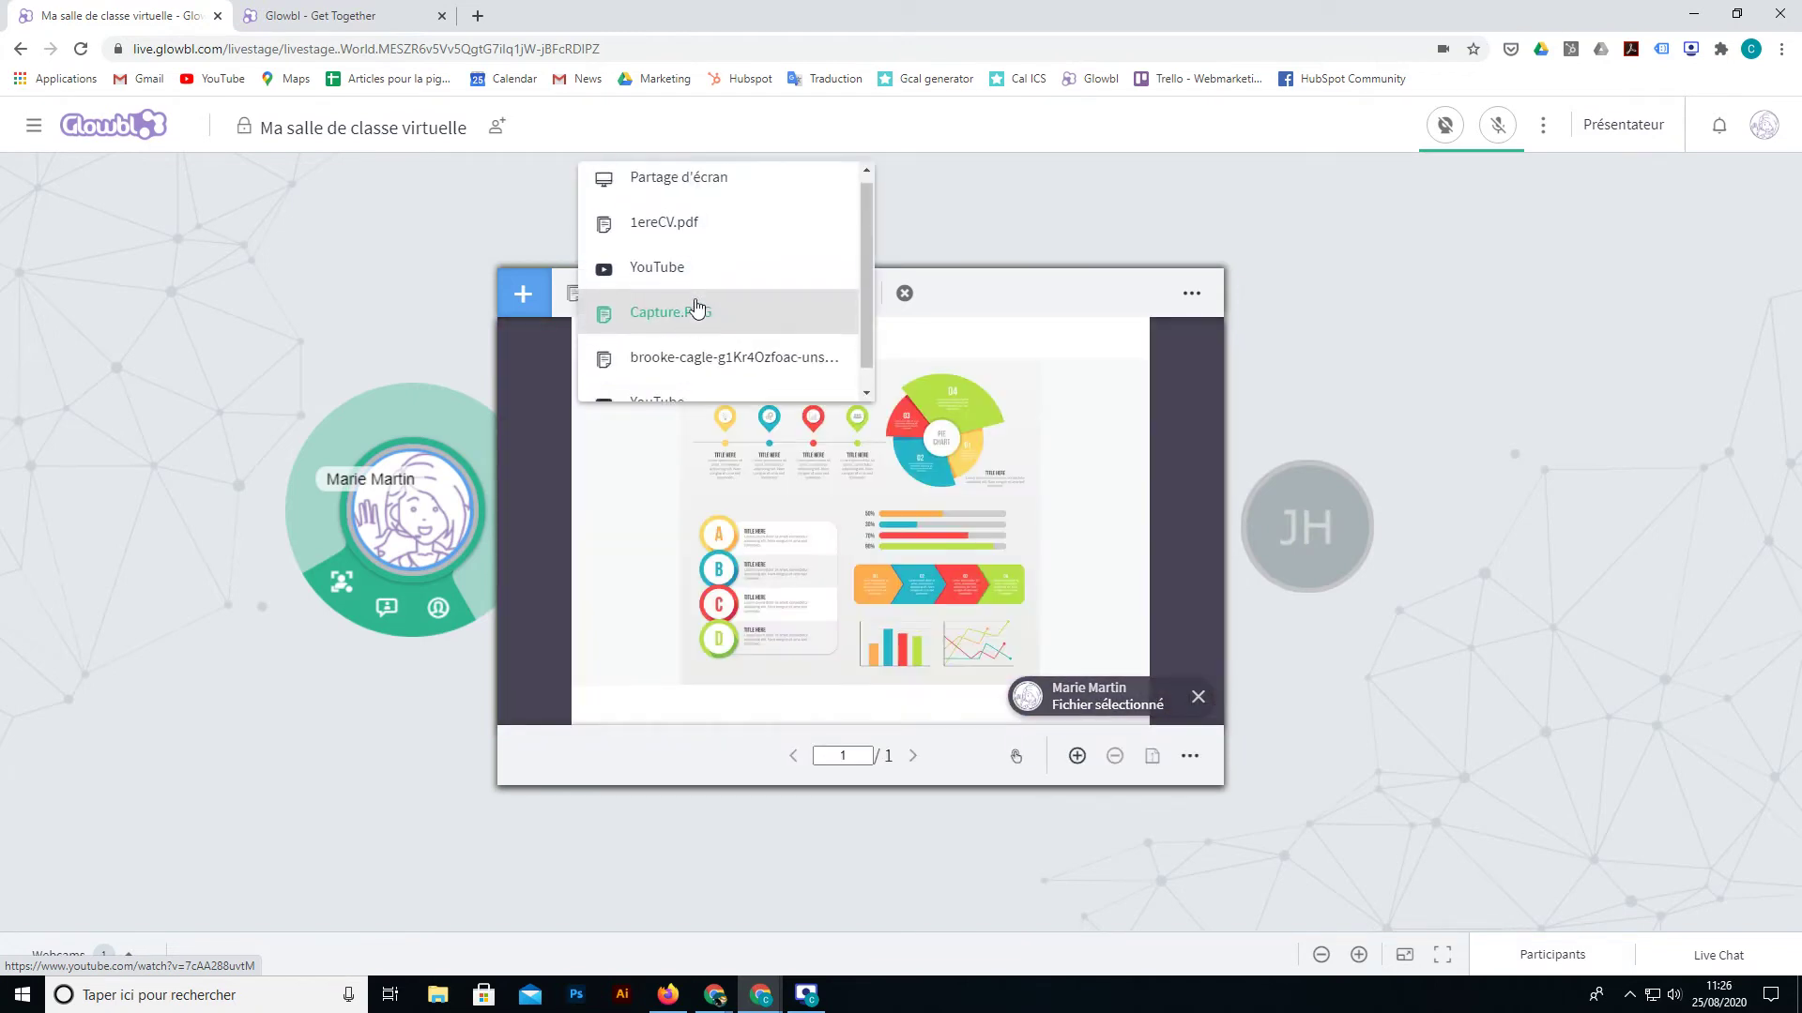
left_click(671, 237)
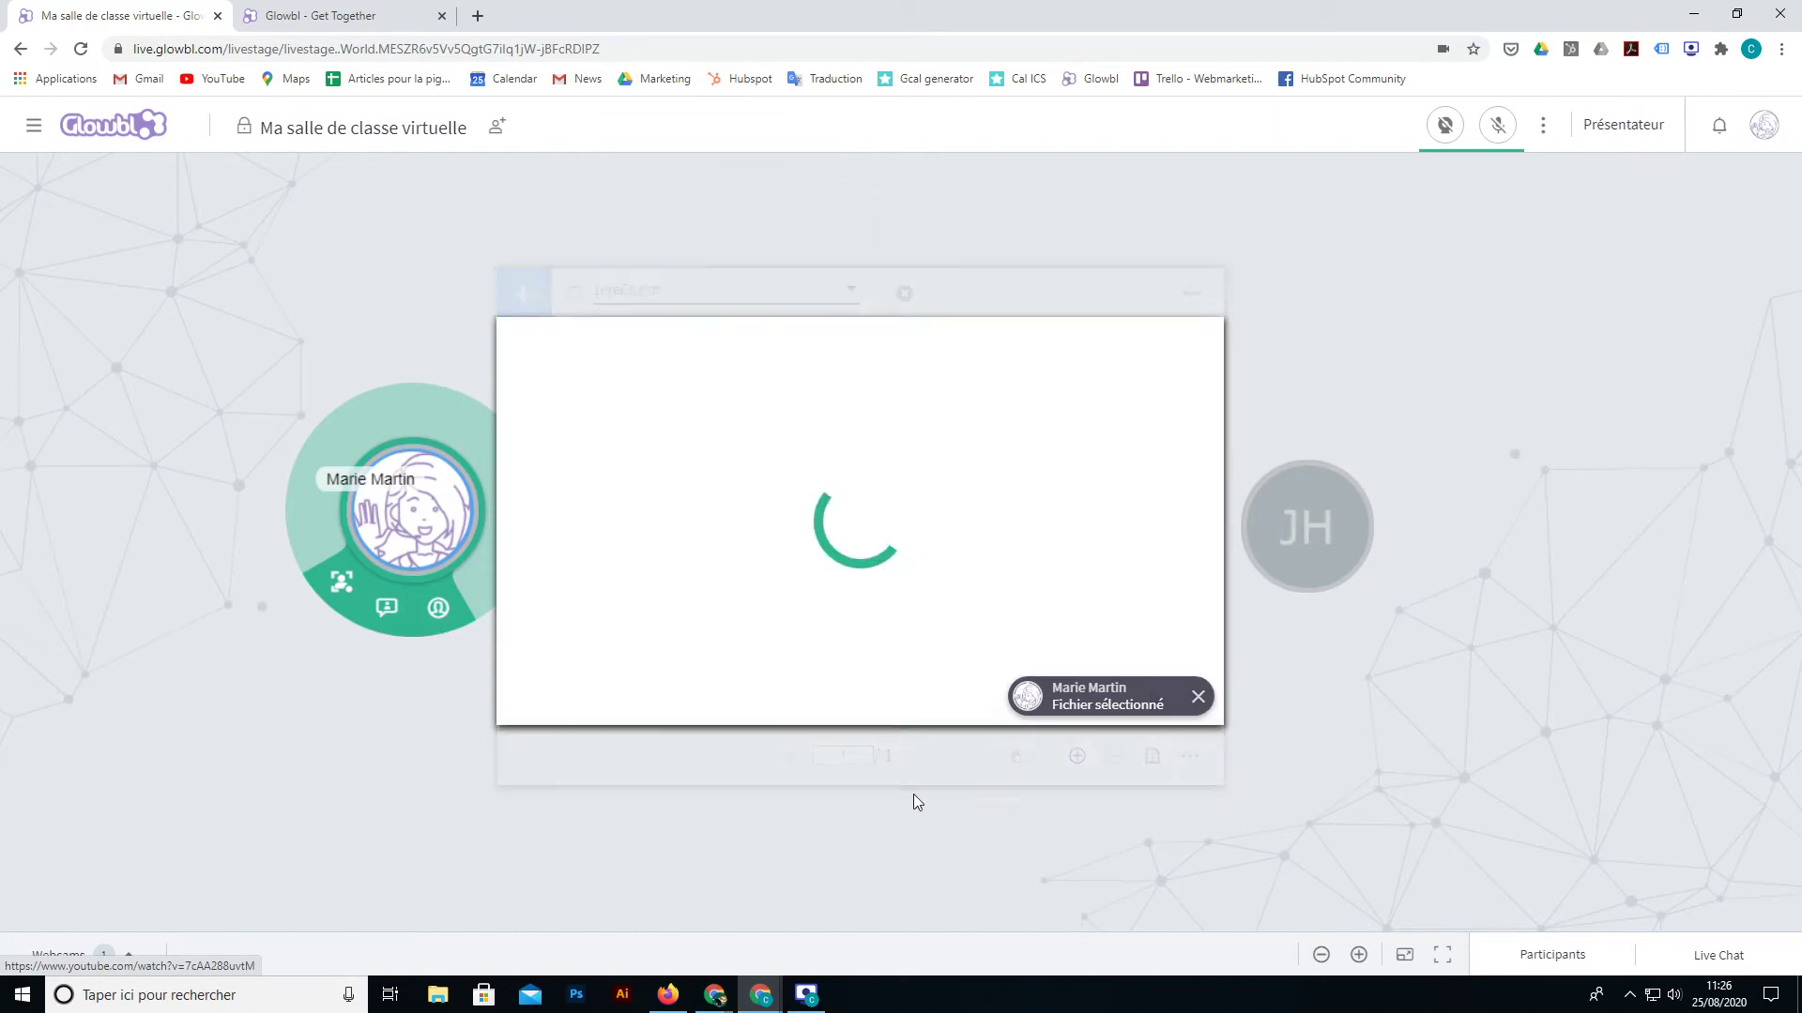
left_click(855, 756)
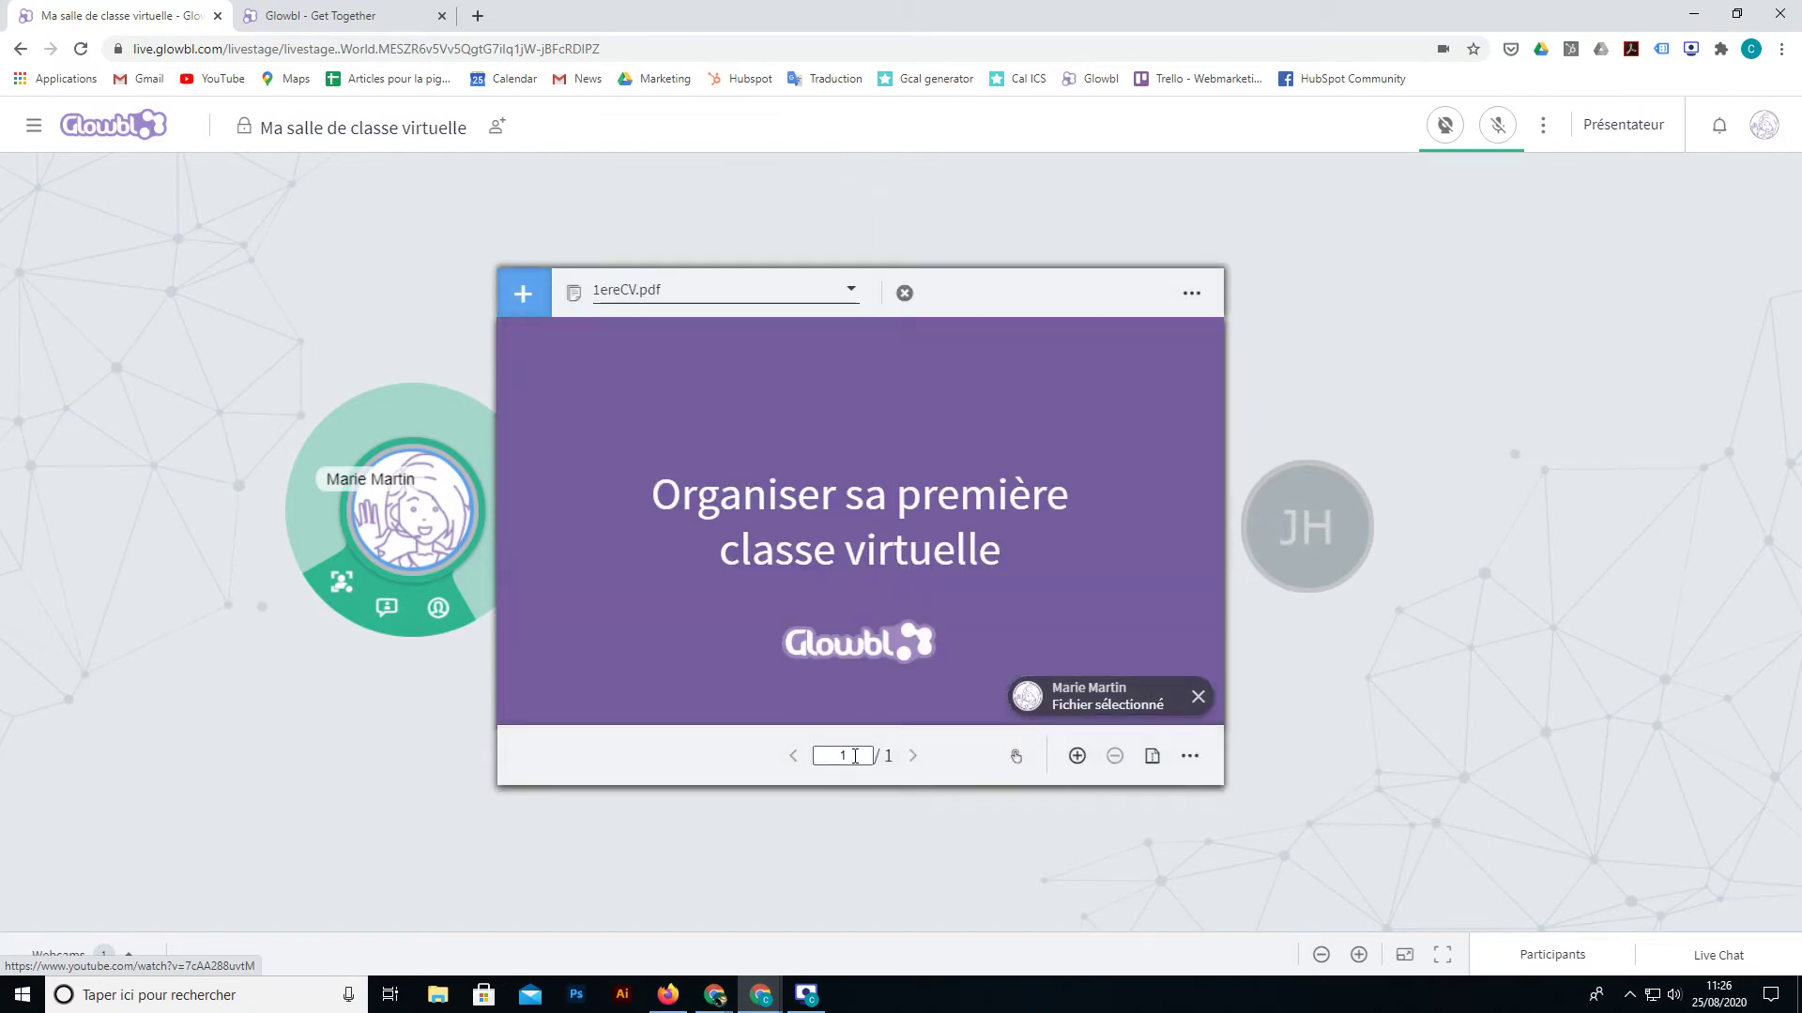
left_click(771, 293)
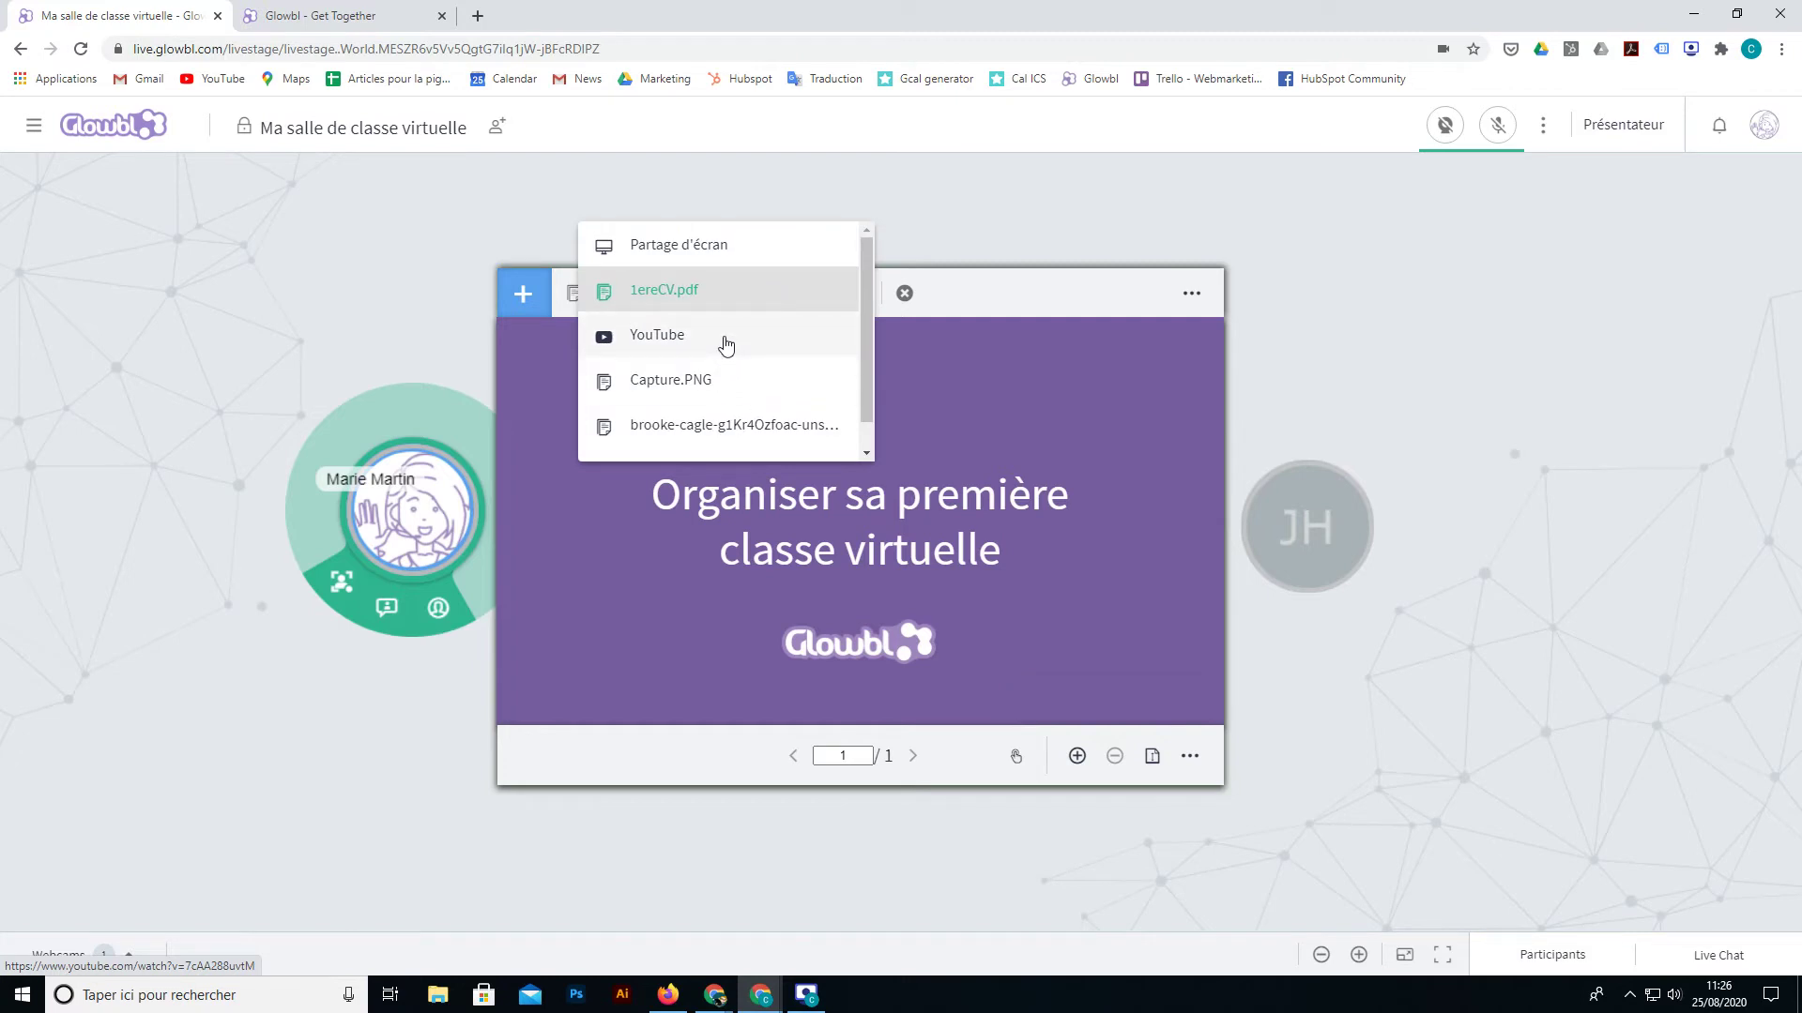
left_click(696, 300)
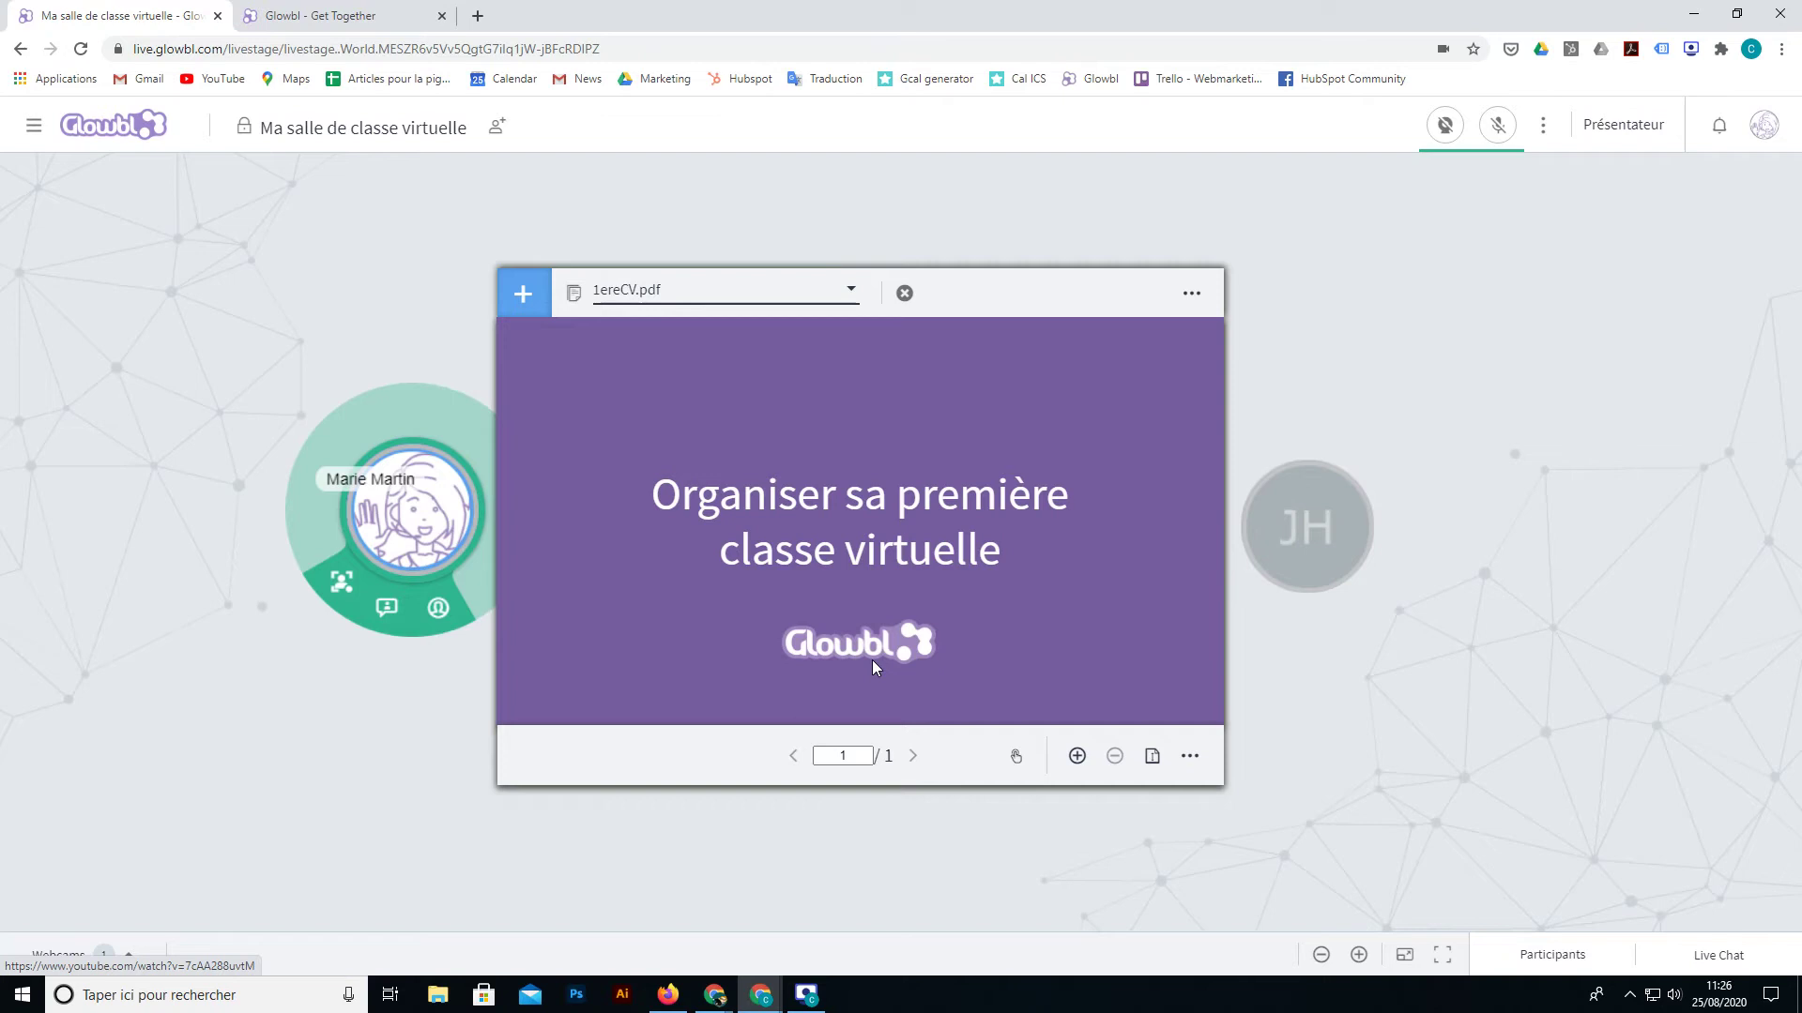
left_click(905, 294)
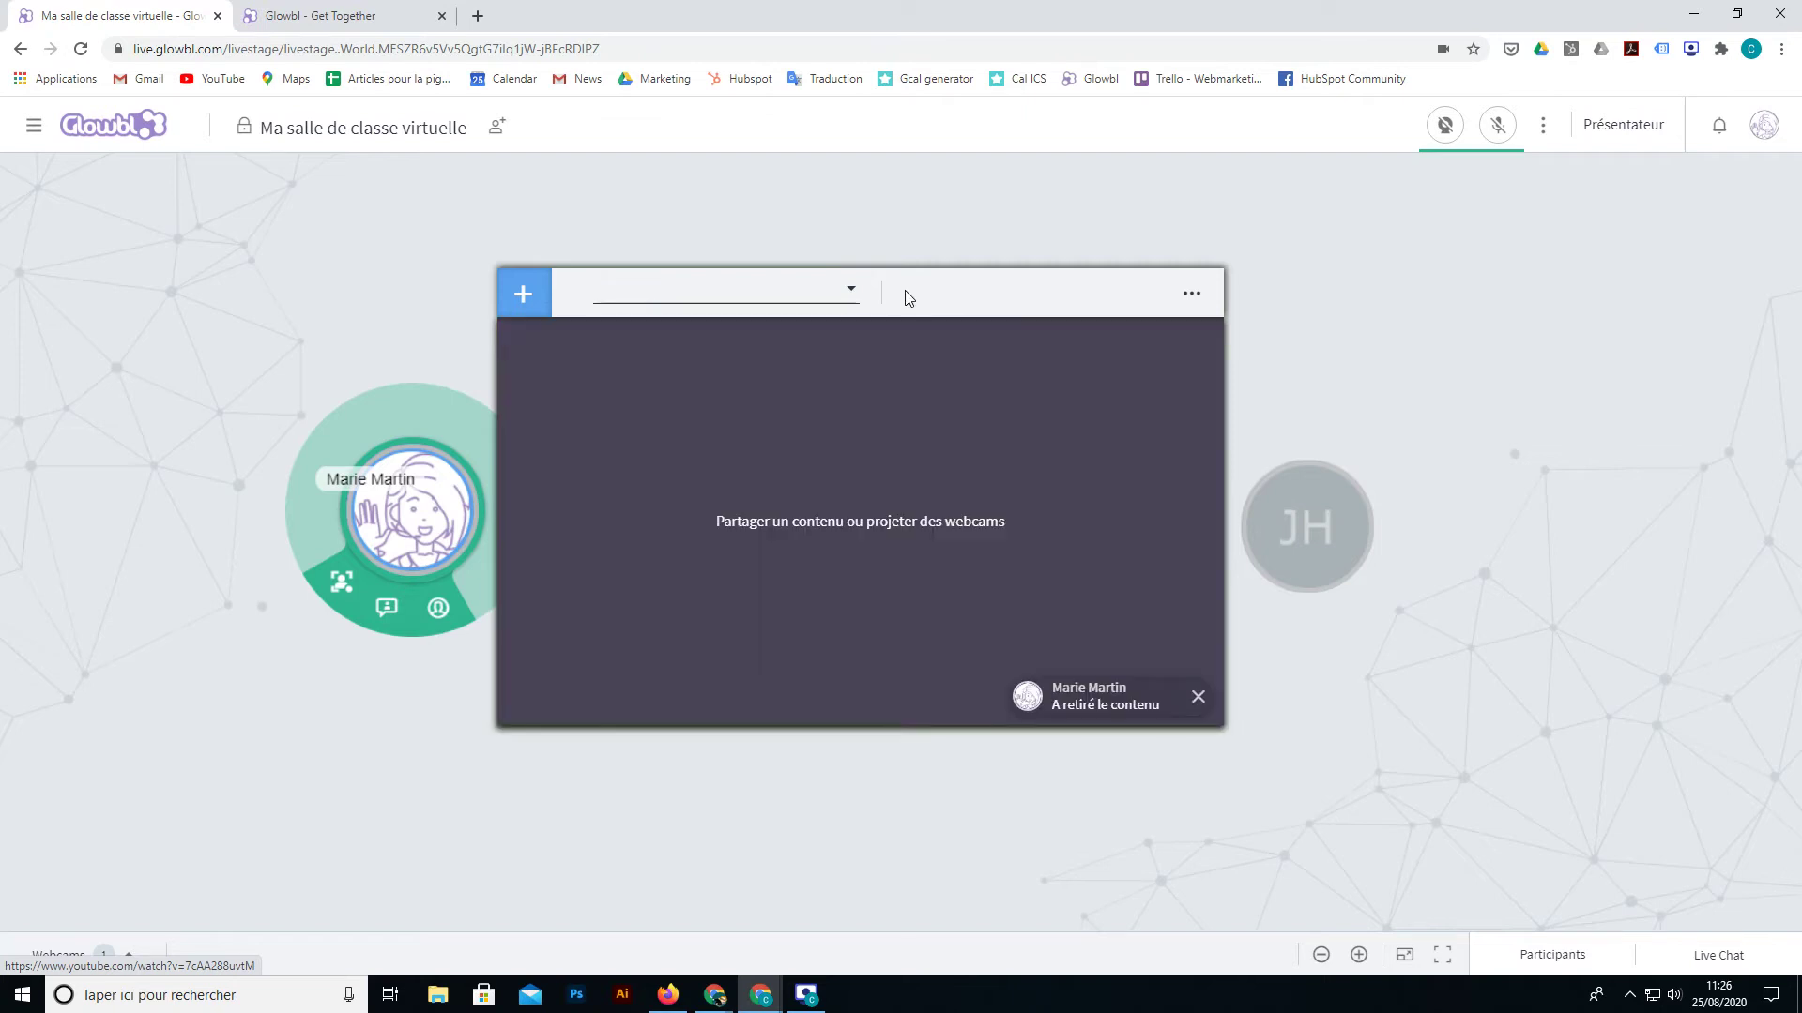
Step: Open the document library, view the options of the "Donner la parole" PDF, examine the stored files, and leave the library
left_click(520, 294)
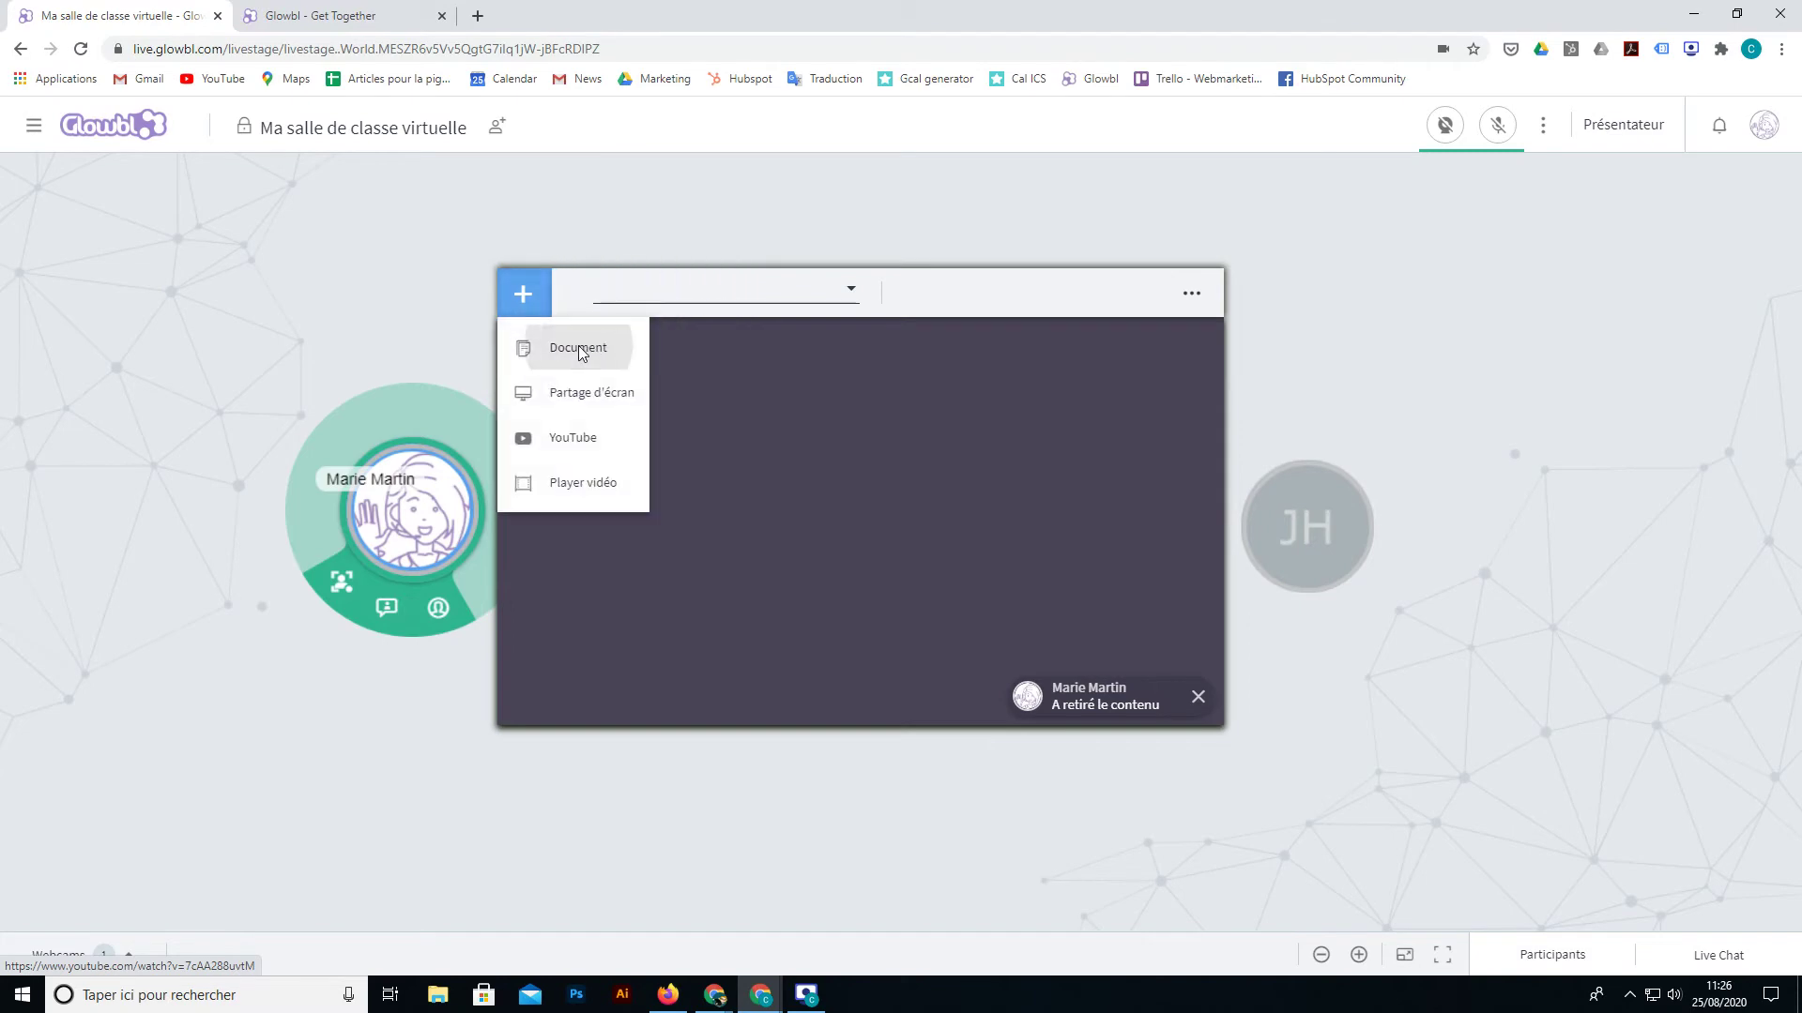
left_click(578, 349)
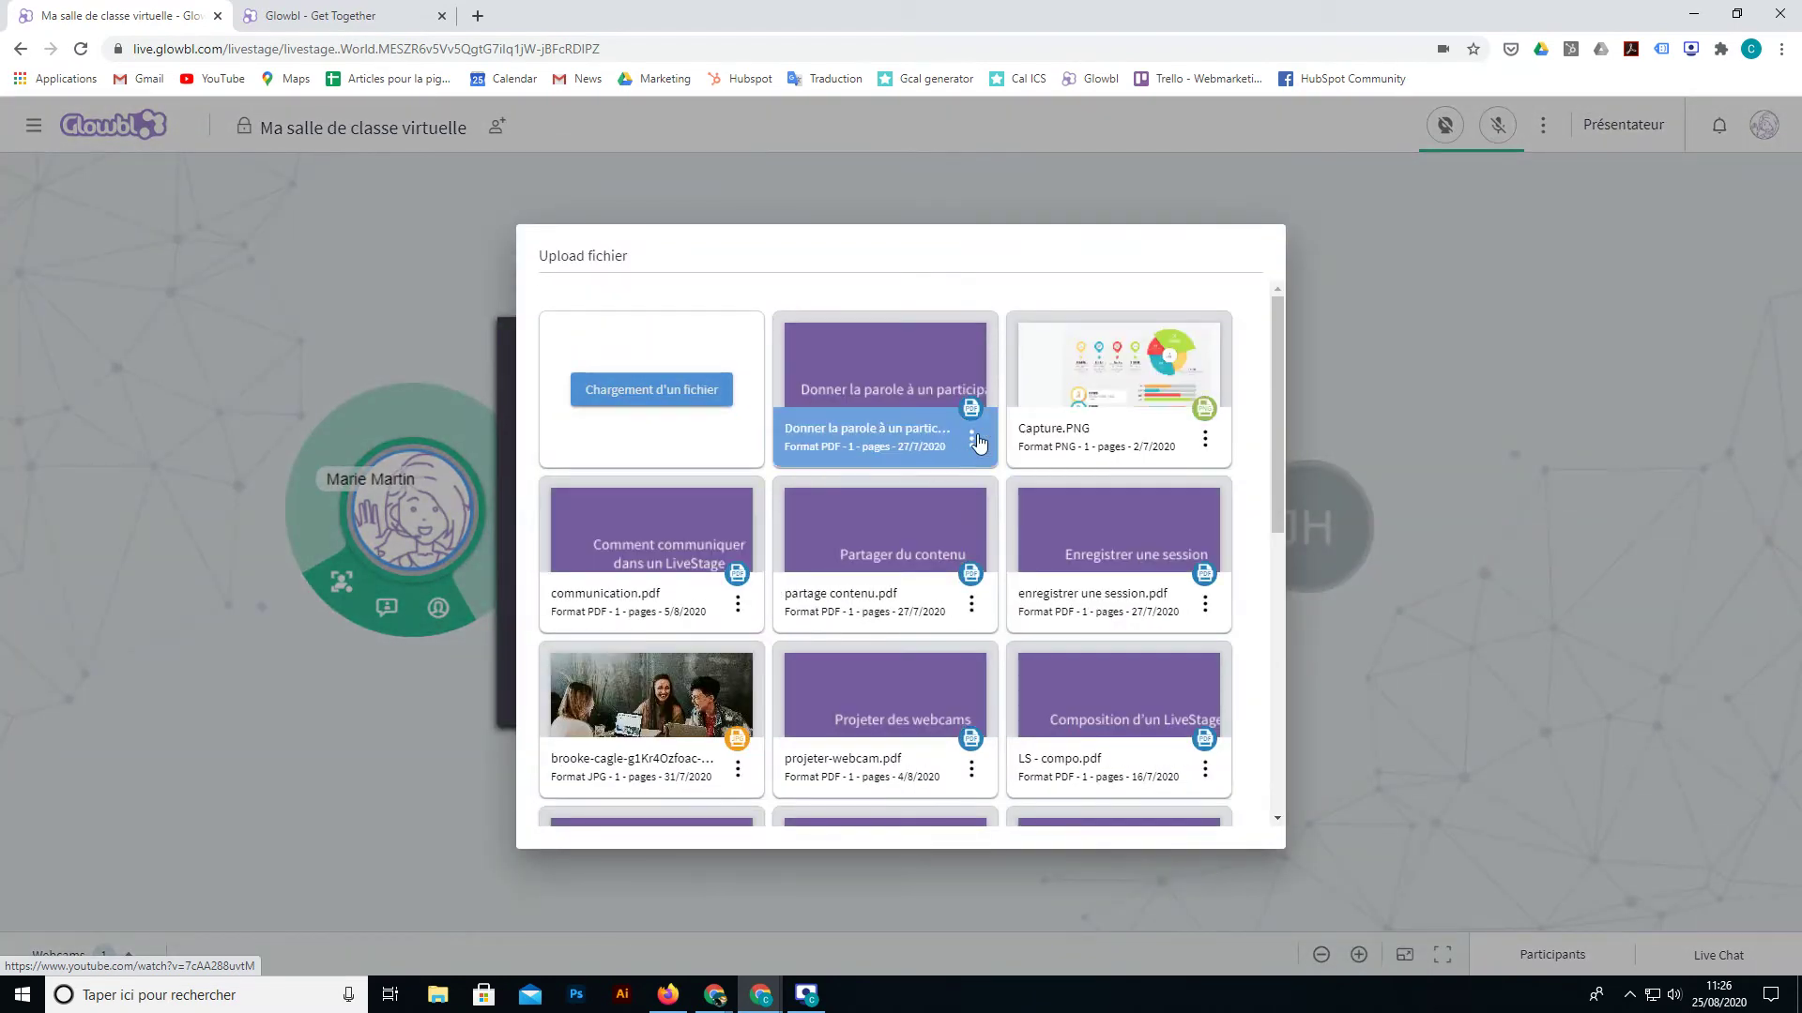
left_click(973, 440)
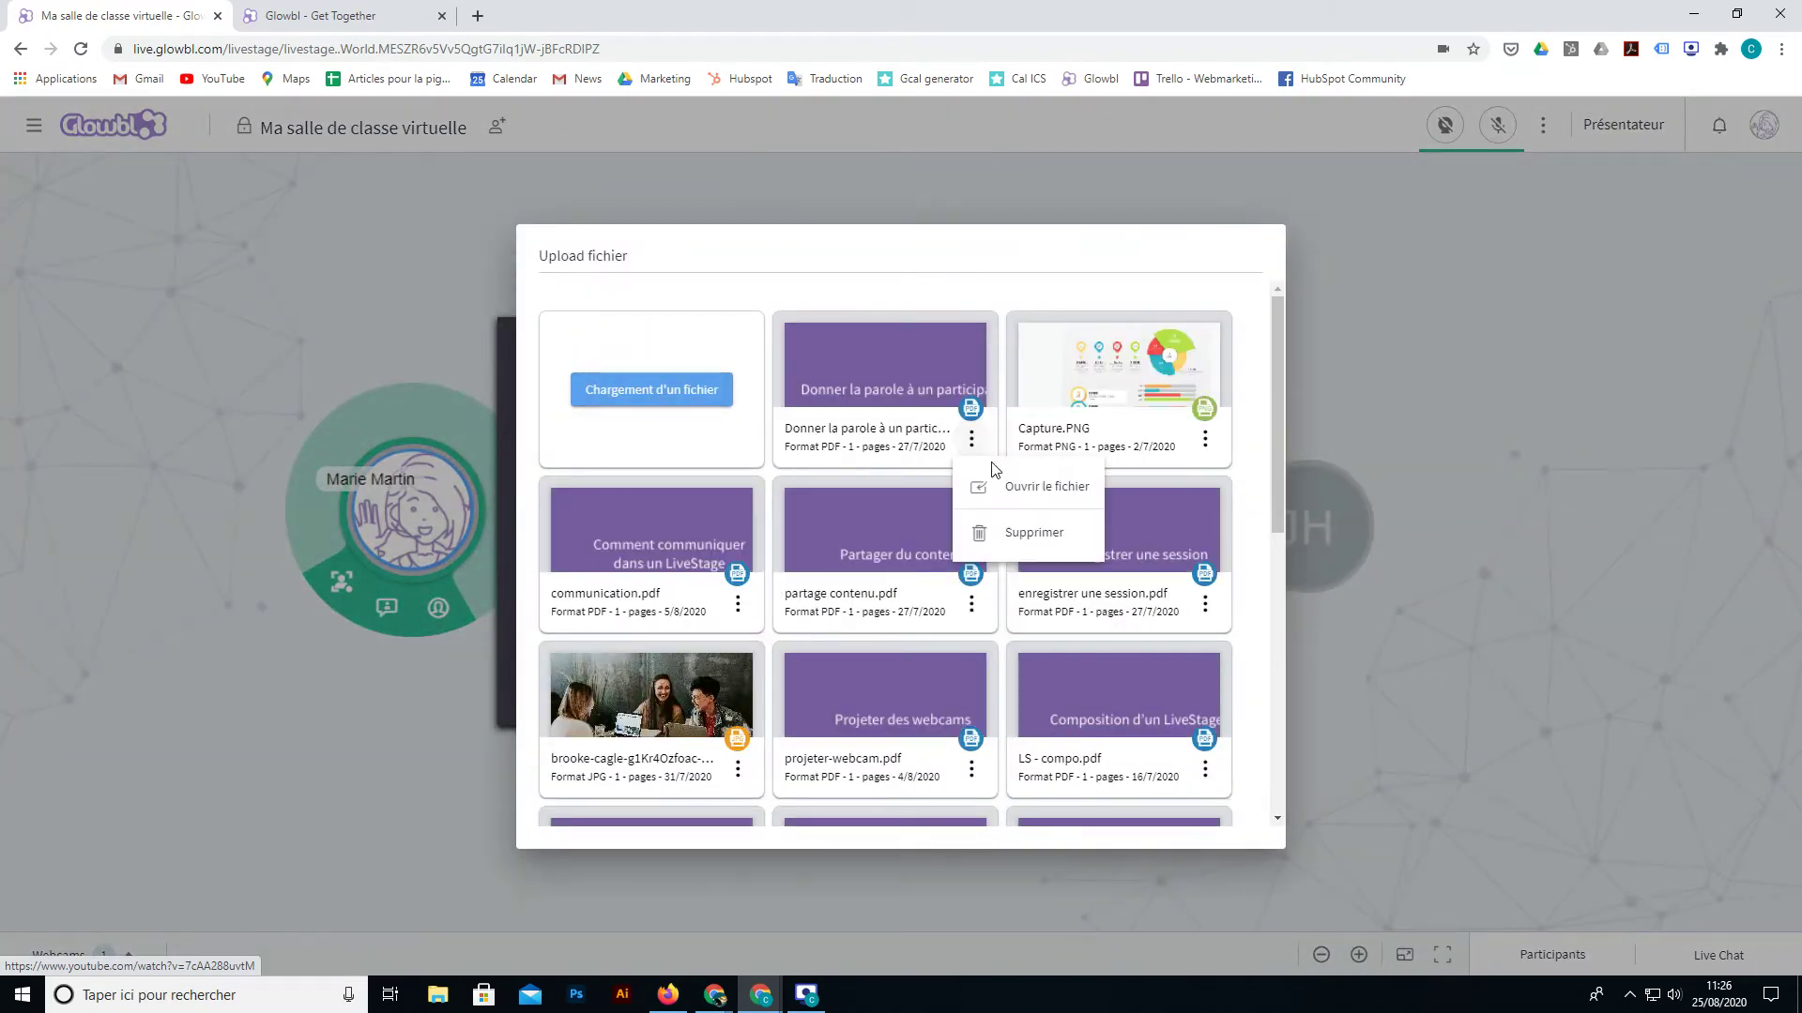
left_click(1393, 319)
scroll(898, 562, "down", 3)
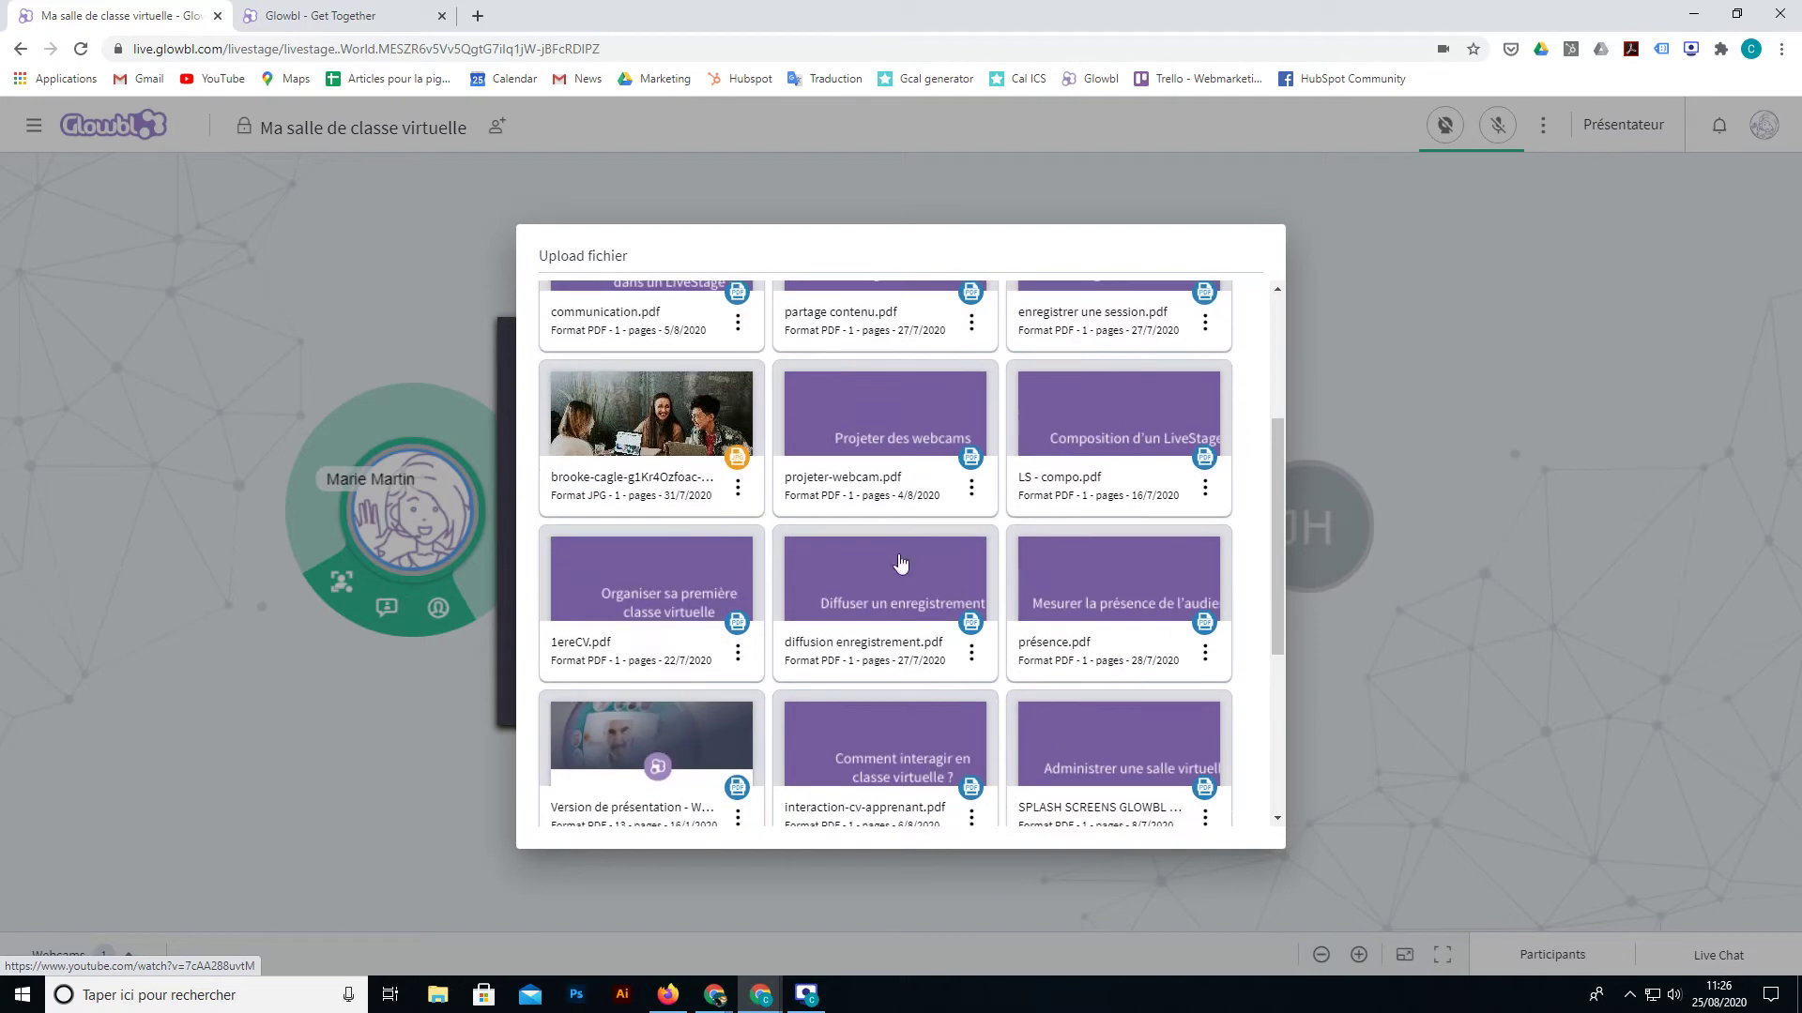
left_click(1403, 700)
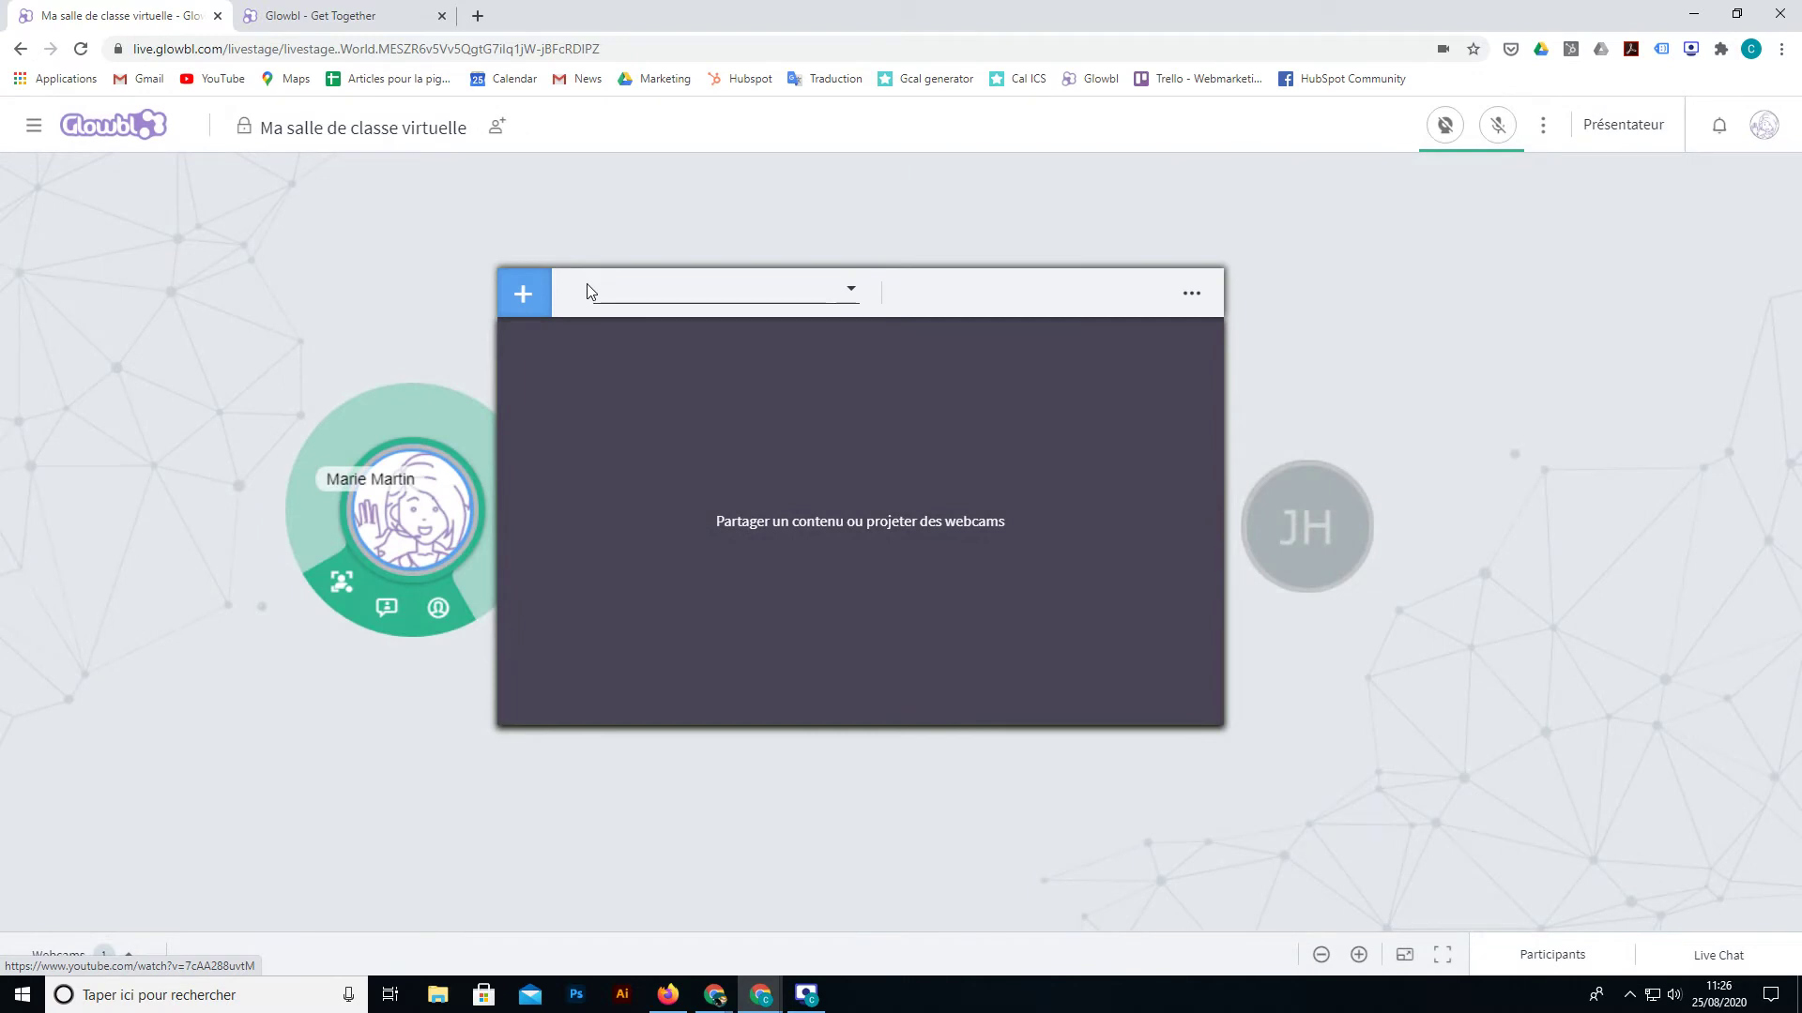
Step: Display Capture.PNG from the loaded contents and enable its pointer tool
left_click(588, 291)
left_click(677, 382)
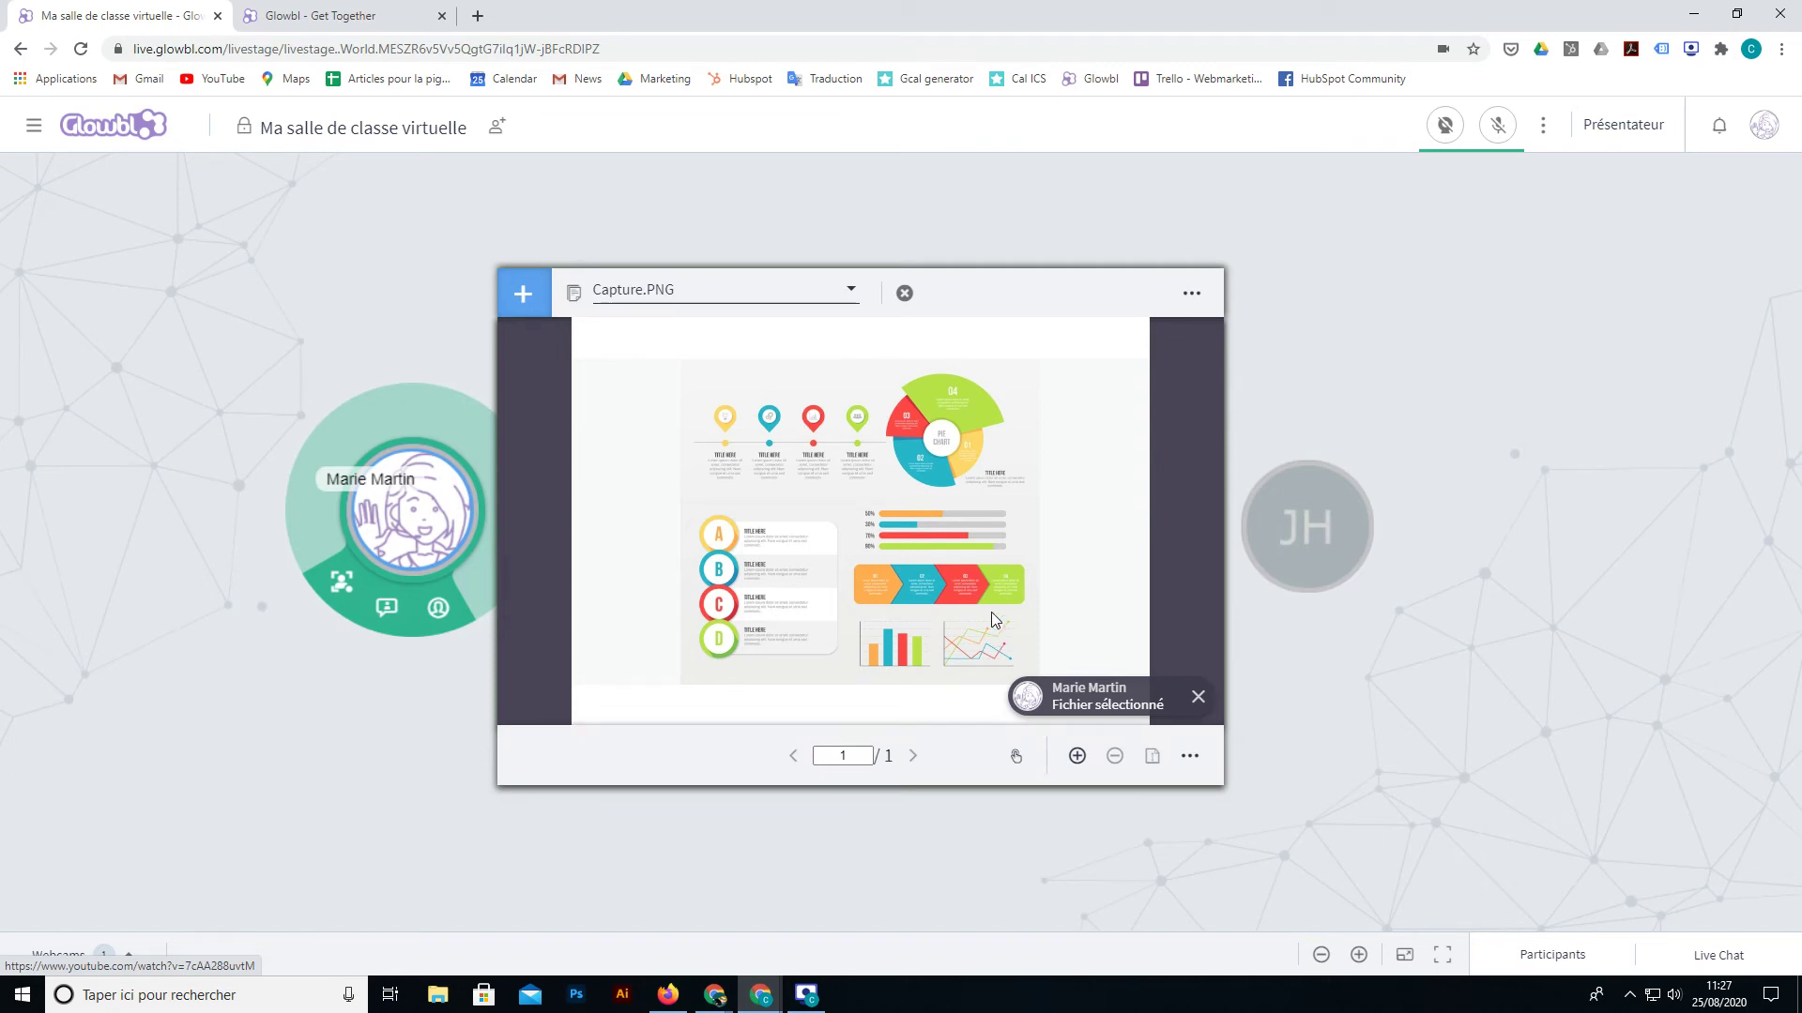
left_click(1017, 762)
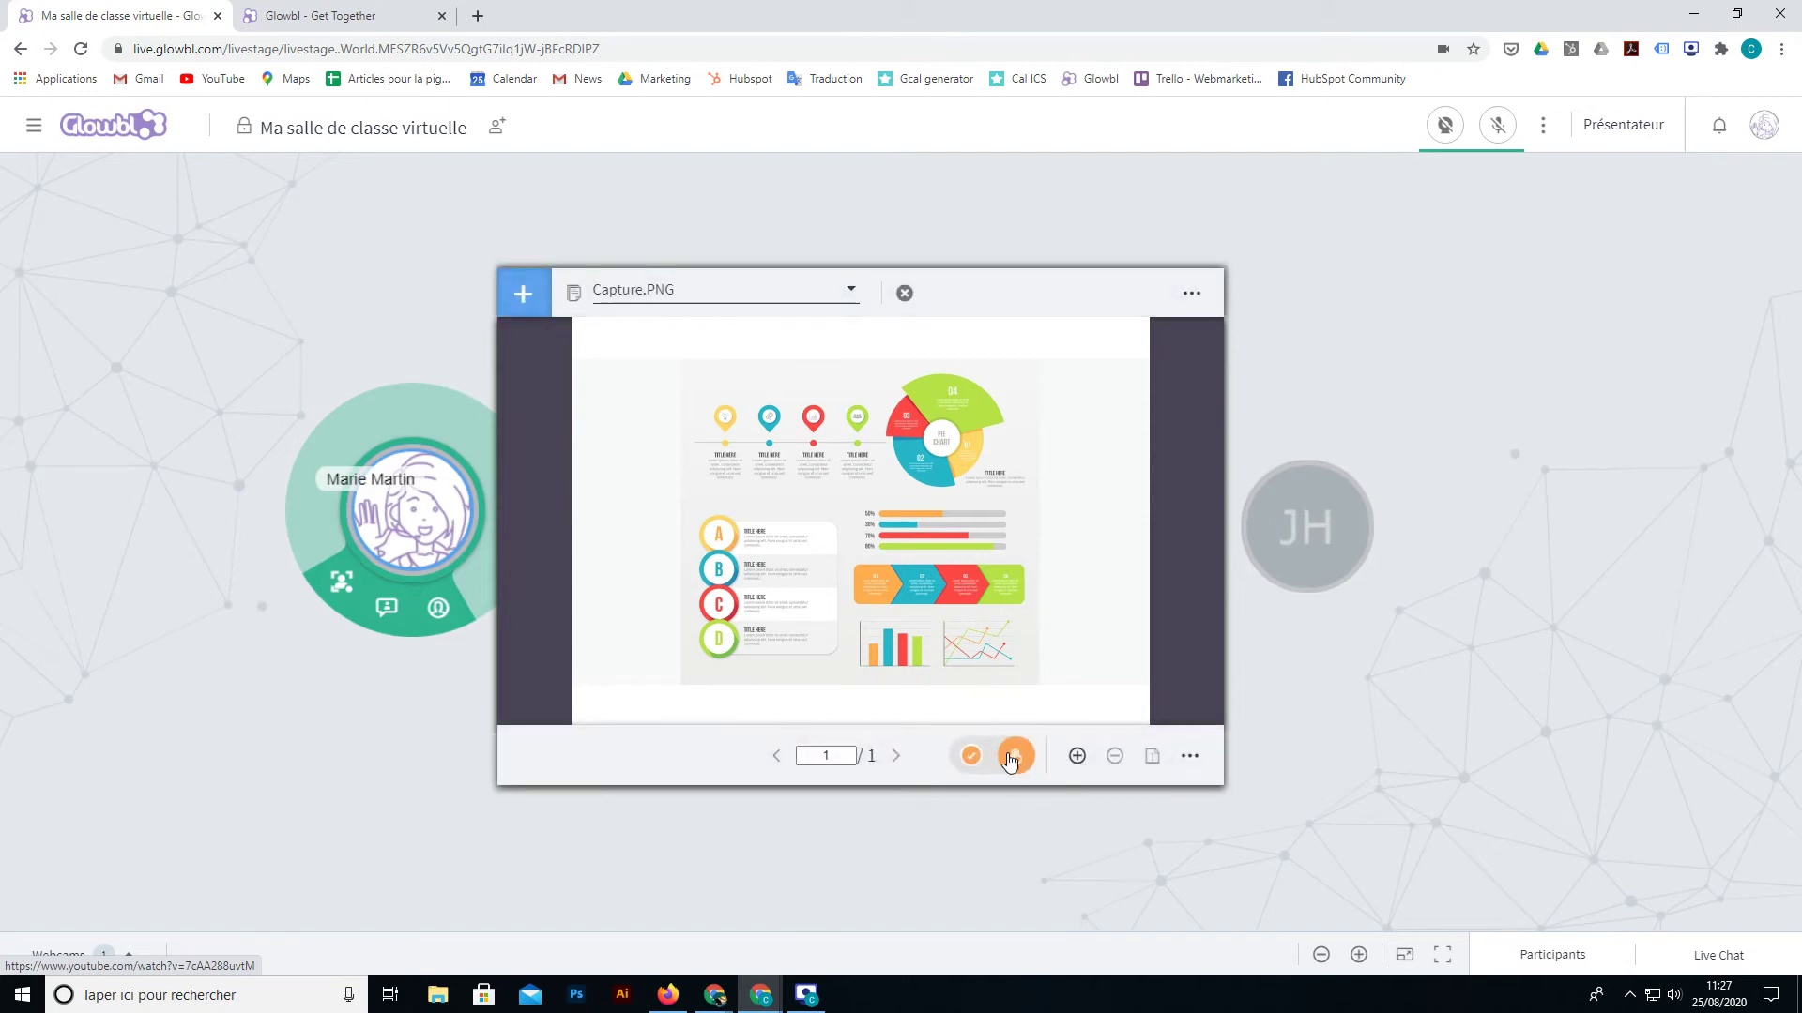
left_click(1015, 760)
left_click(1014, 760)
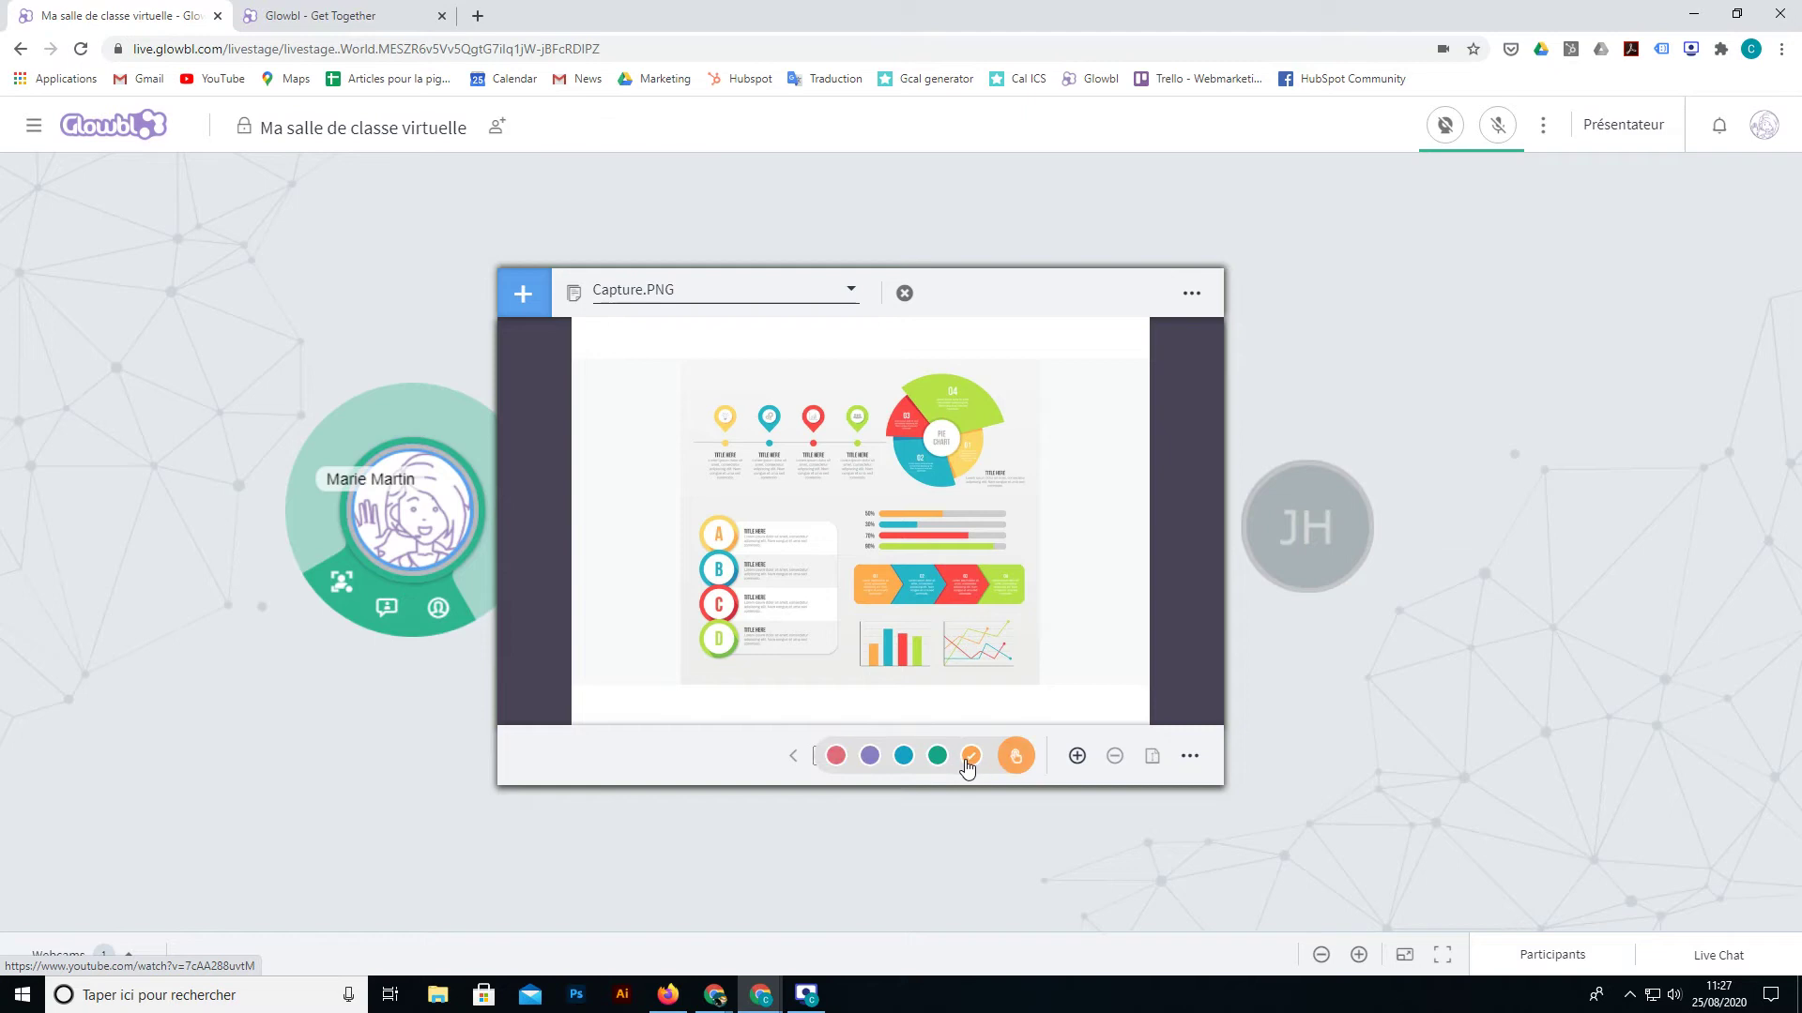
Step: Set the pointer colour to purple and point at the orange arrow and beneath the green marker in Capture.PNG
left_click(869, 755)
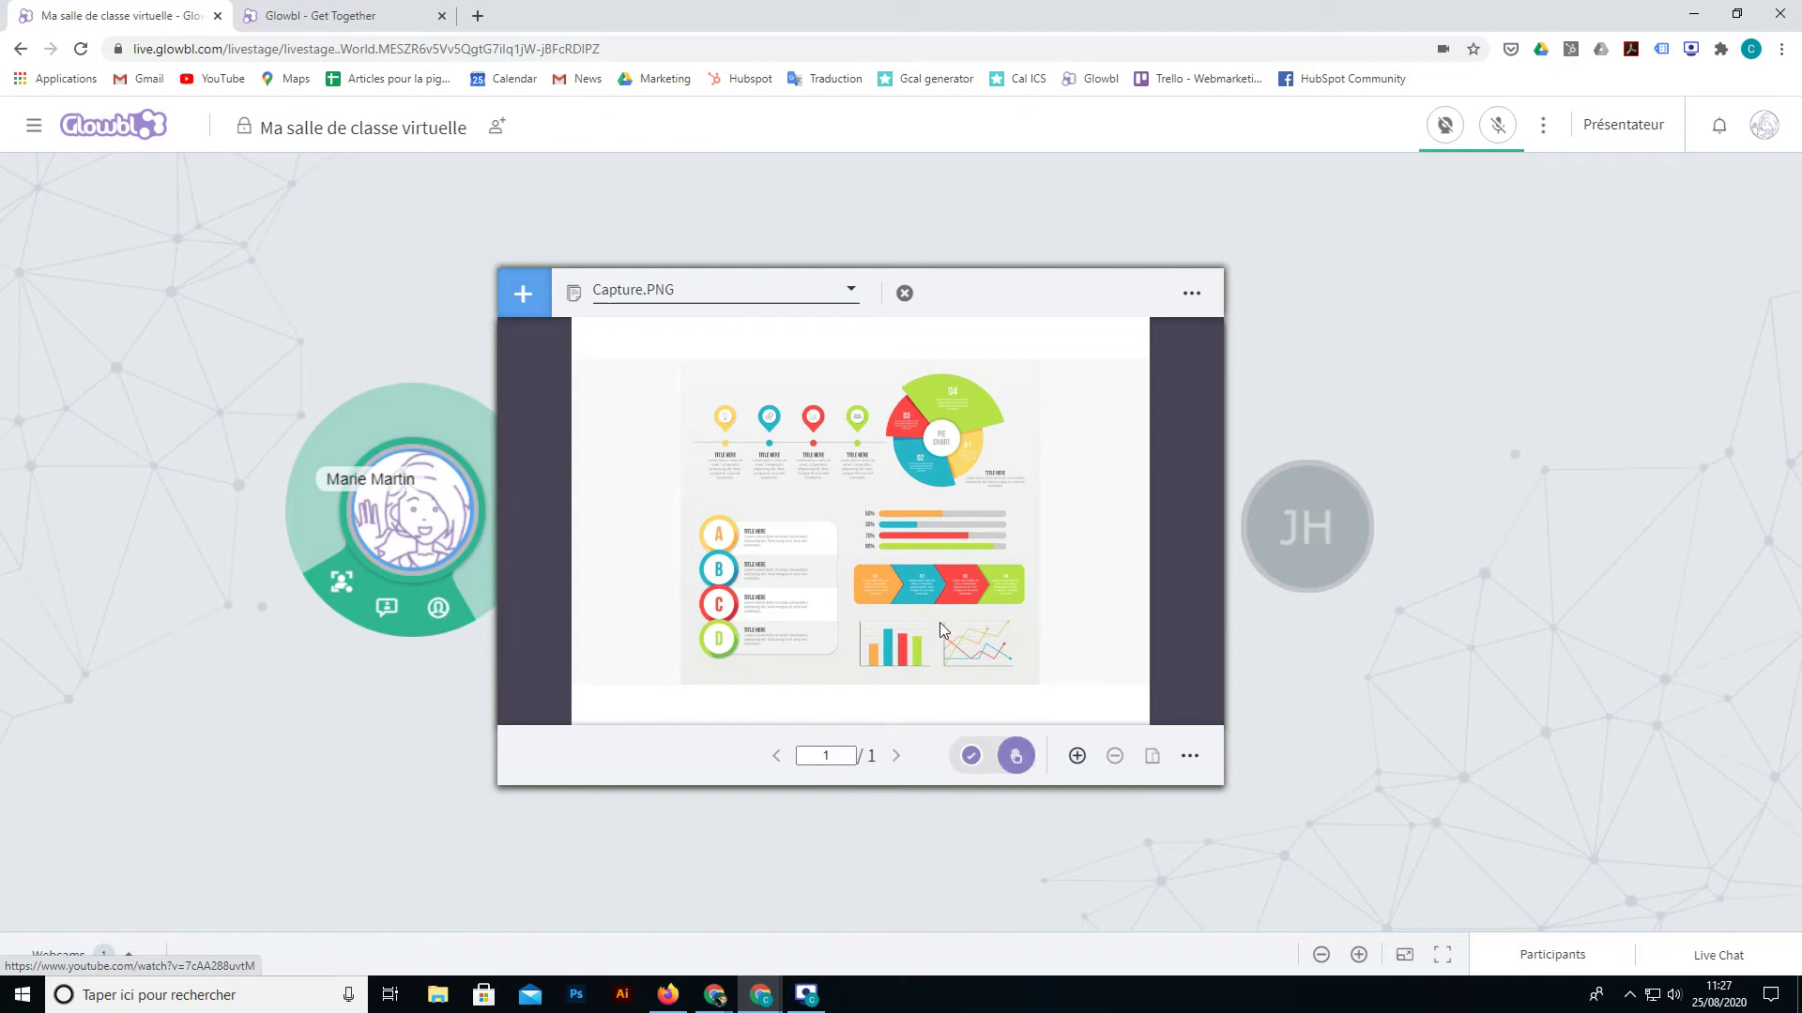
left_click(877, 583)
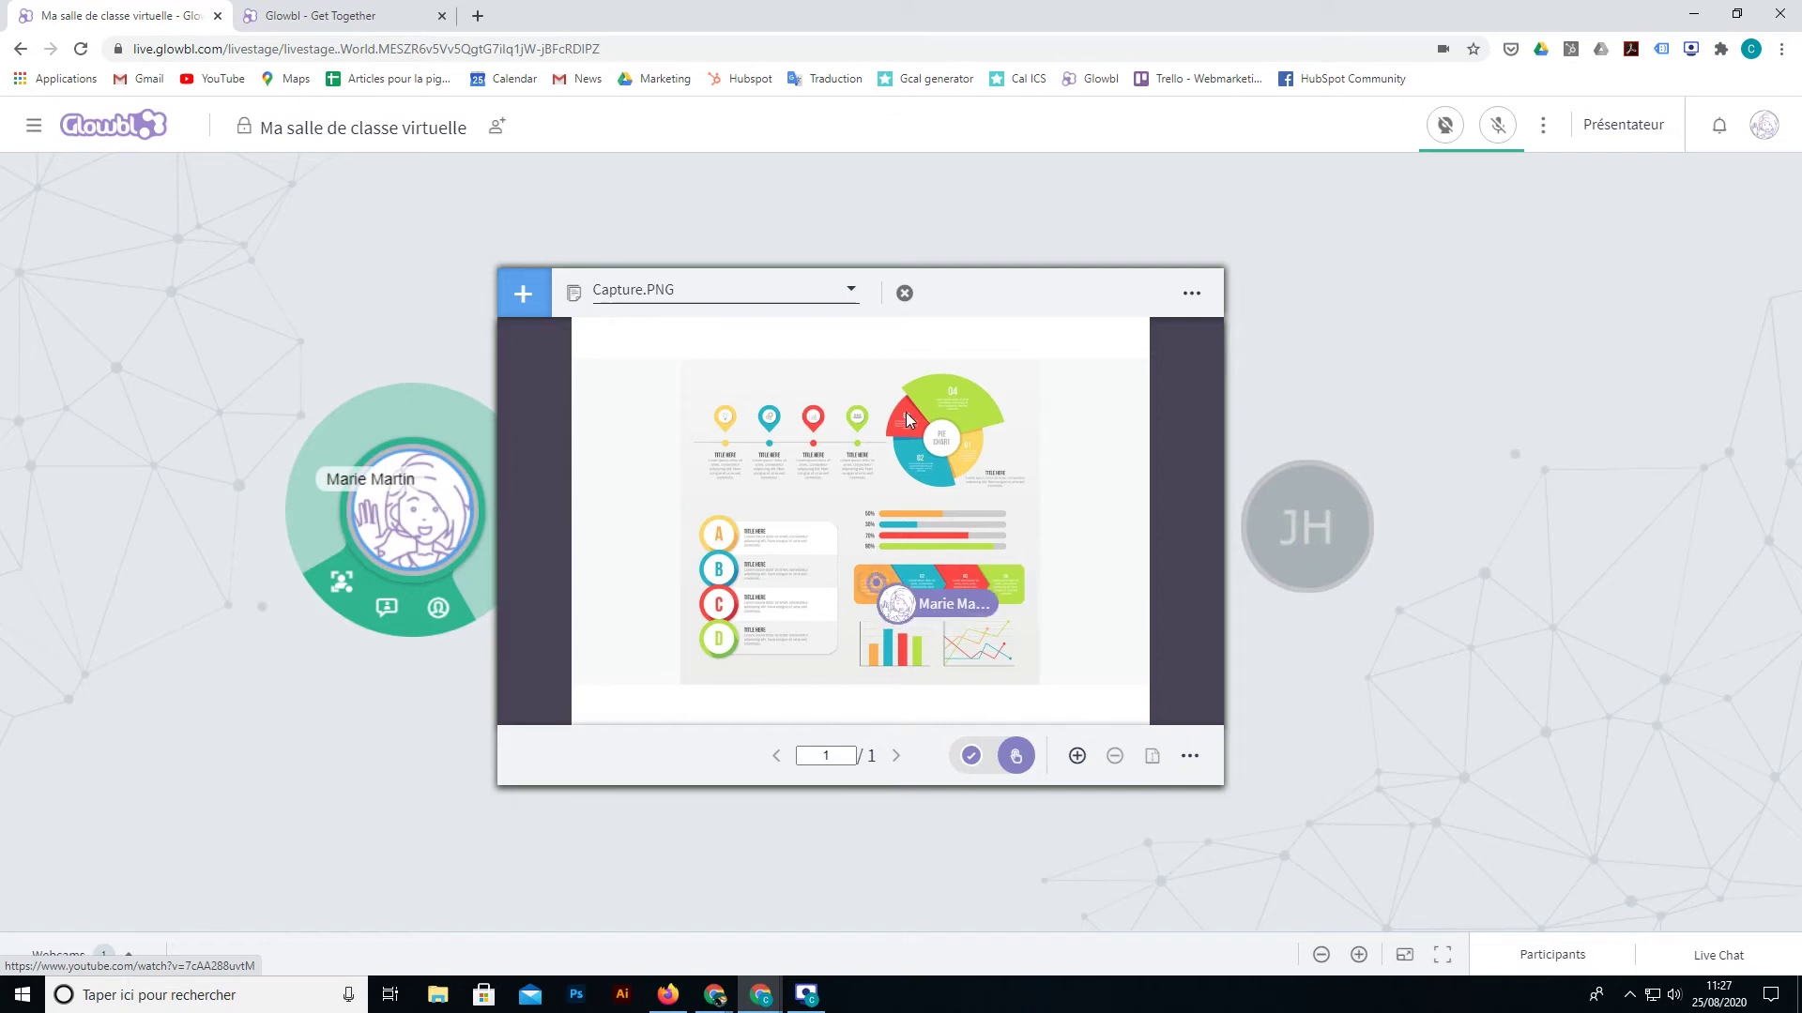
left_click(856, 442)
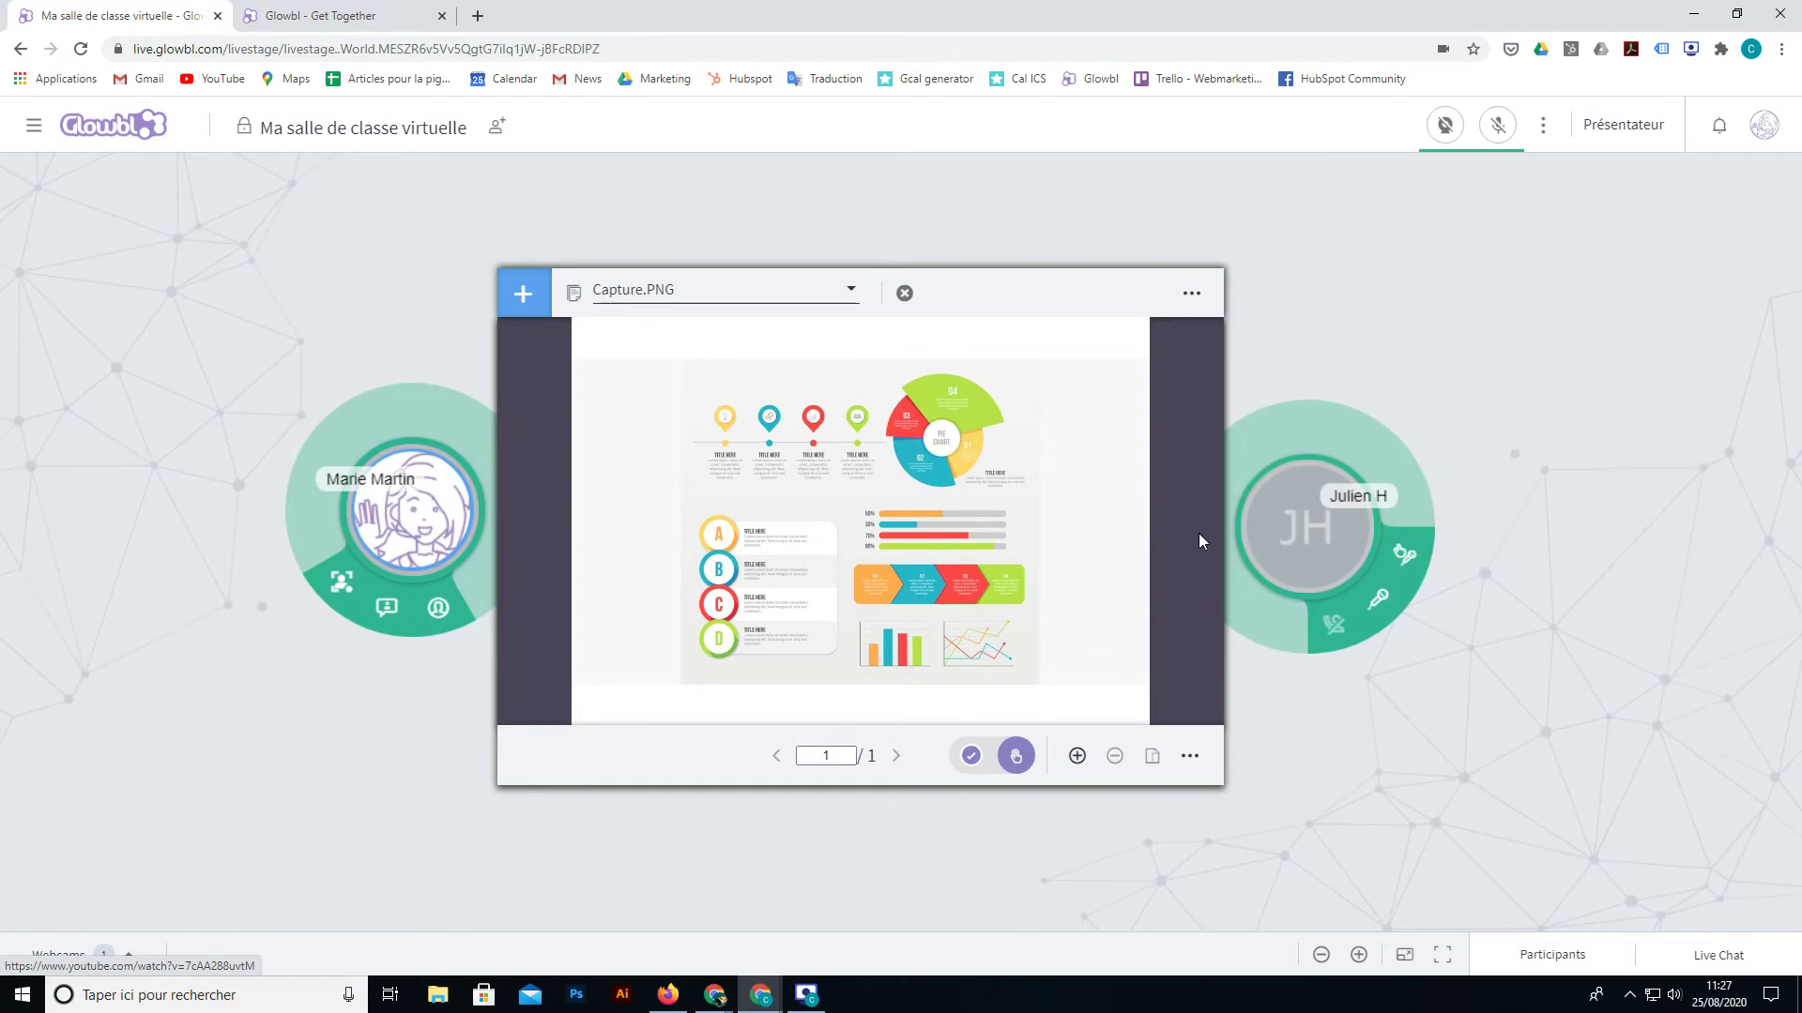
Step: Zoom in on the displayed Capture.PNG document and zoom back out
mouse_move(1368, 539)
left_click(1078, 757)
left_click(1077, 756)
left_click(1114, 756)
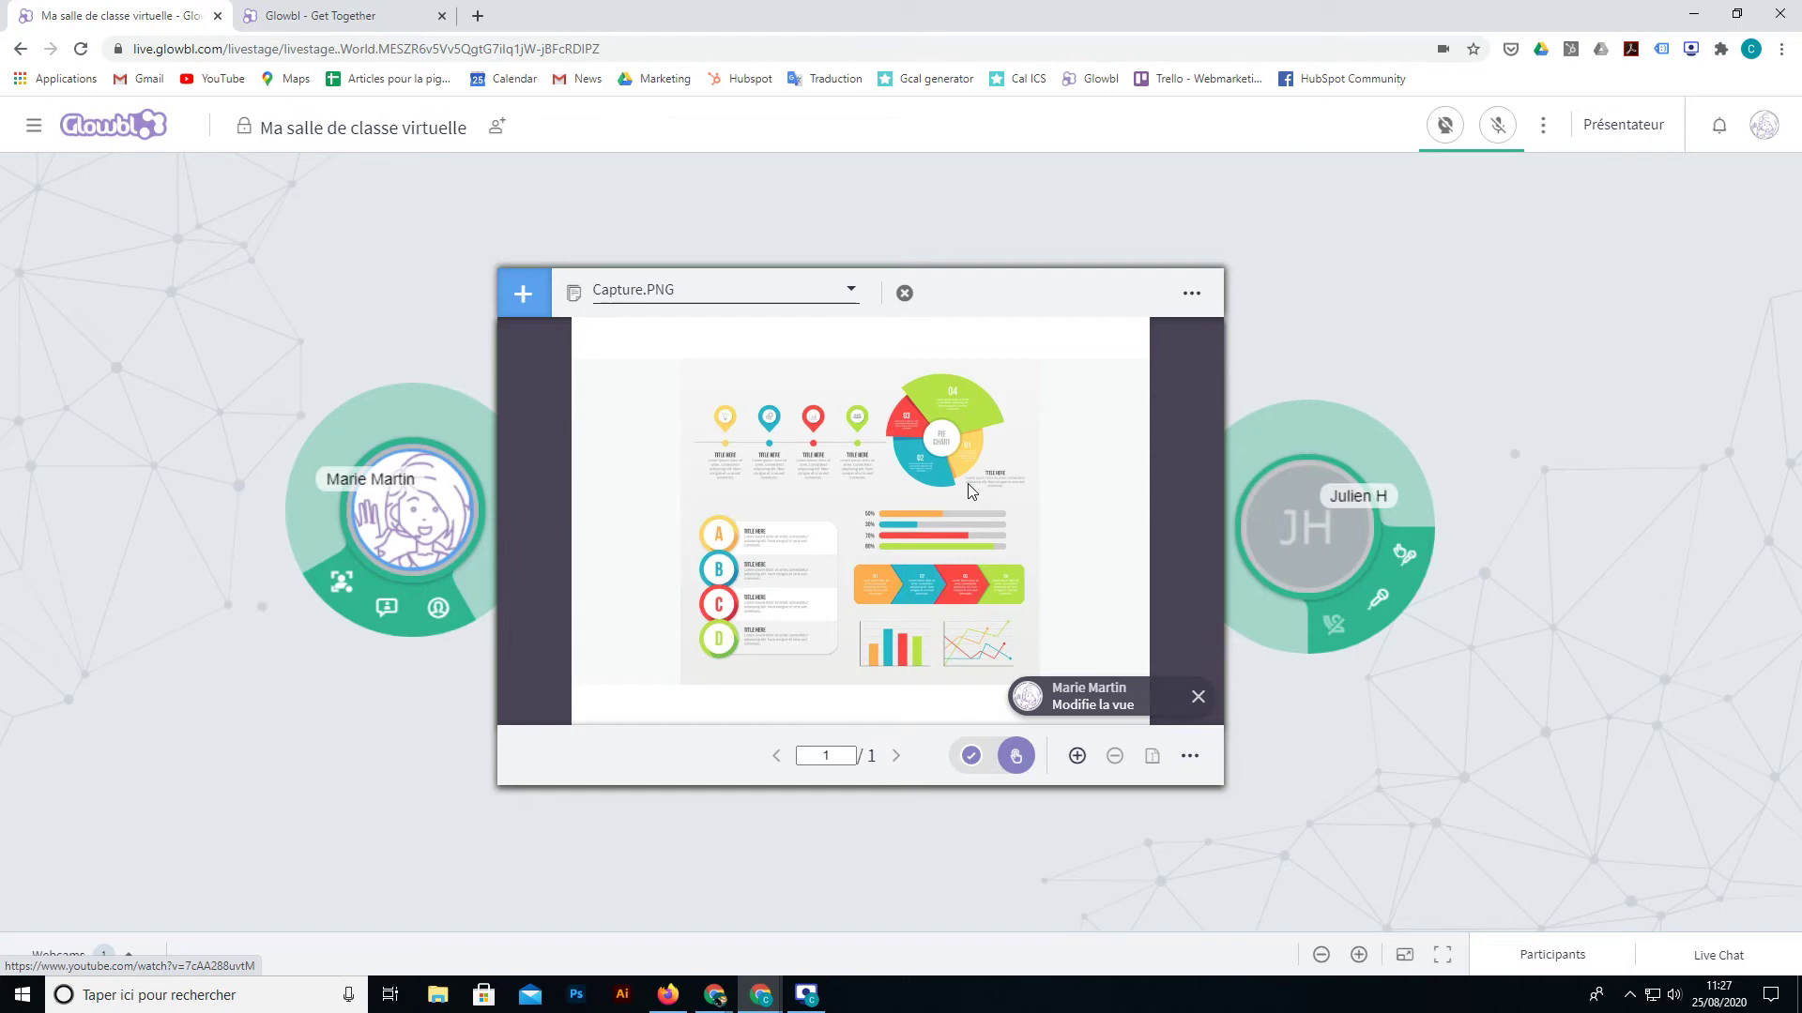
Step: Open the download options of Capture.PNG, check the document in the spectator's window, and return to the presenter's window
left_click(1190, 758)
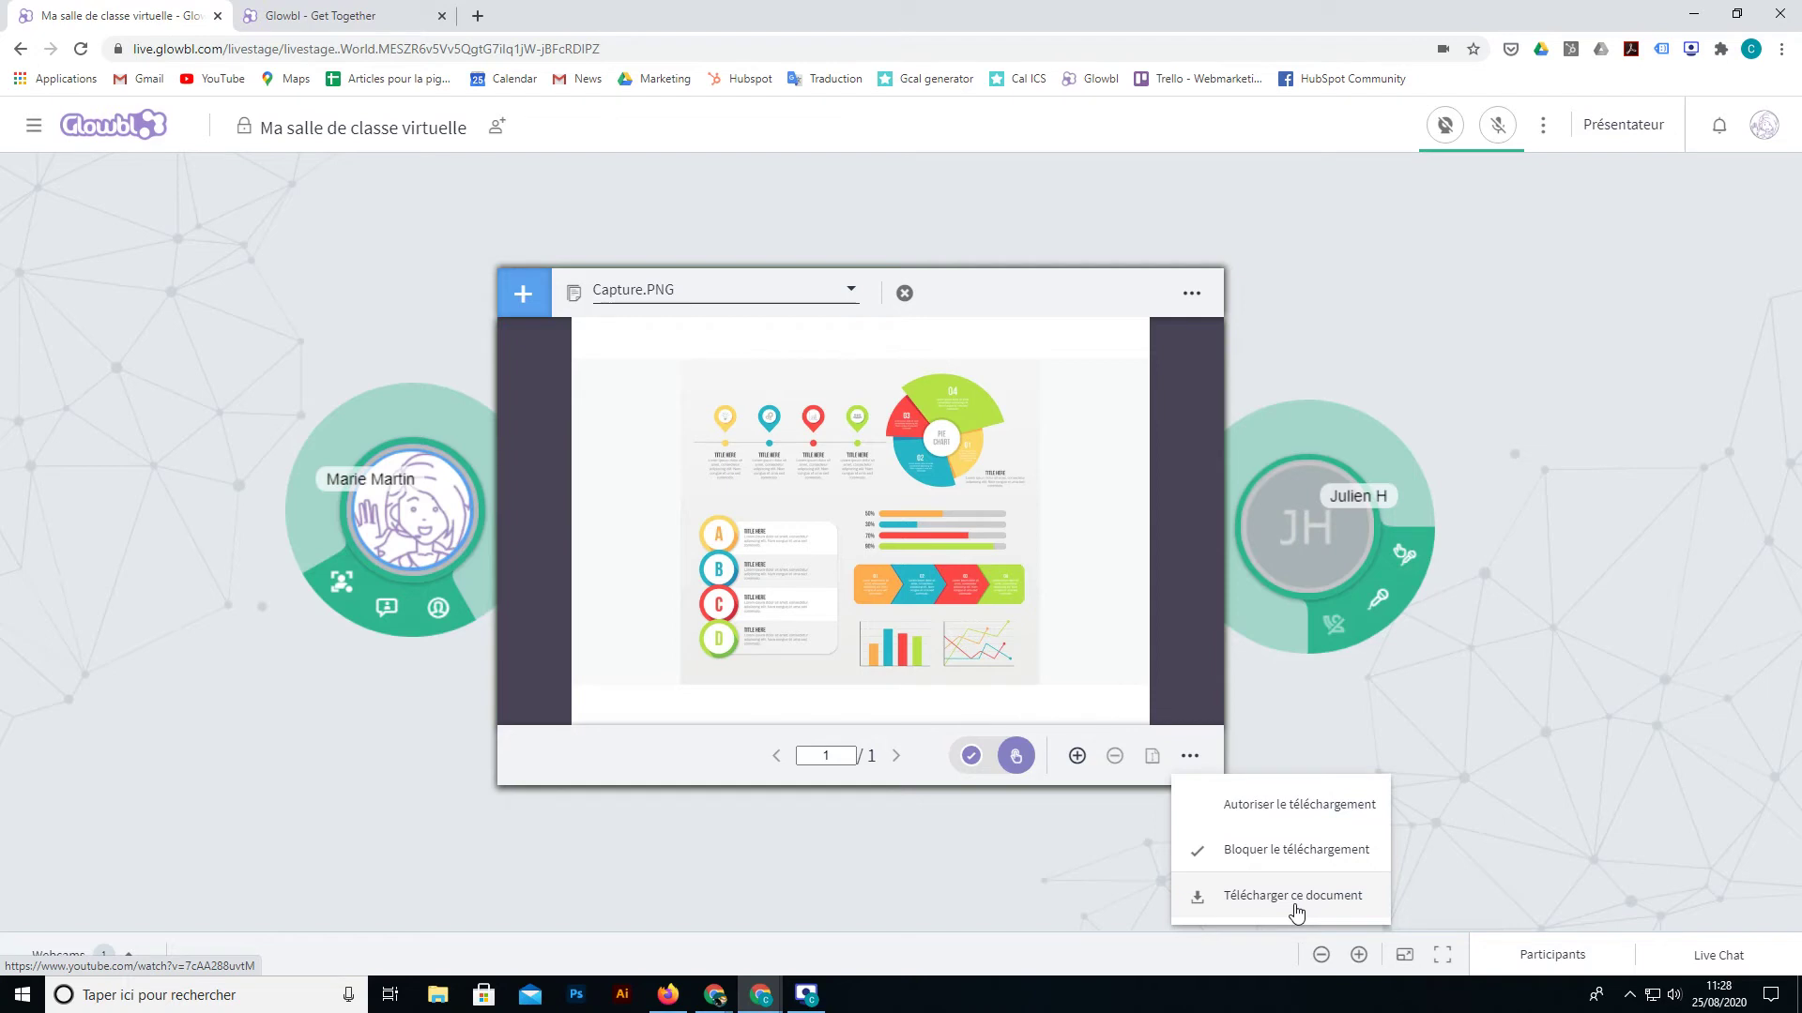
left_click(768, 996)
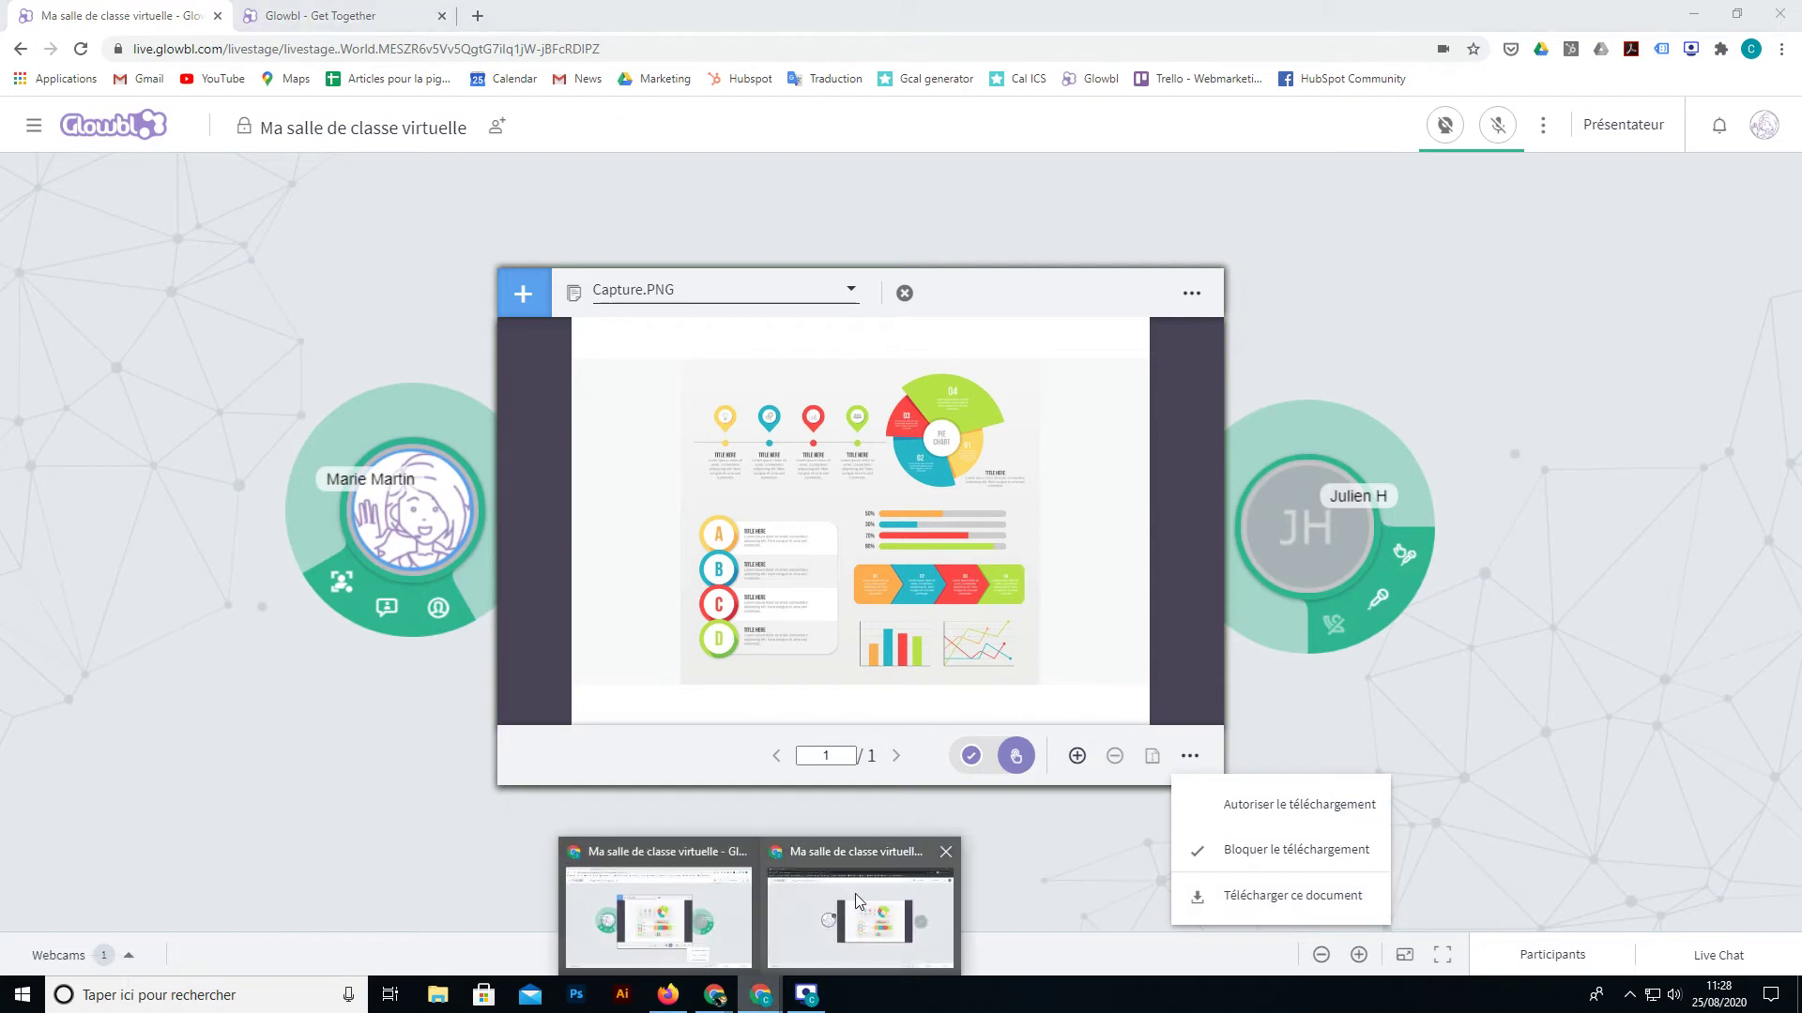
left_click(854, 893)
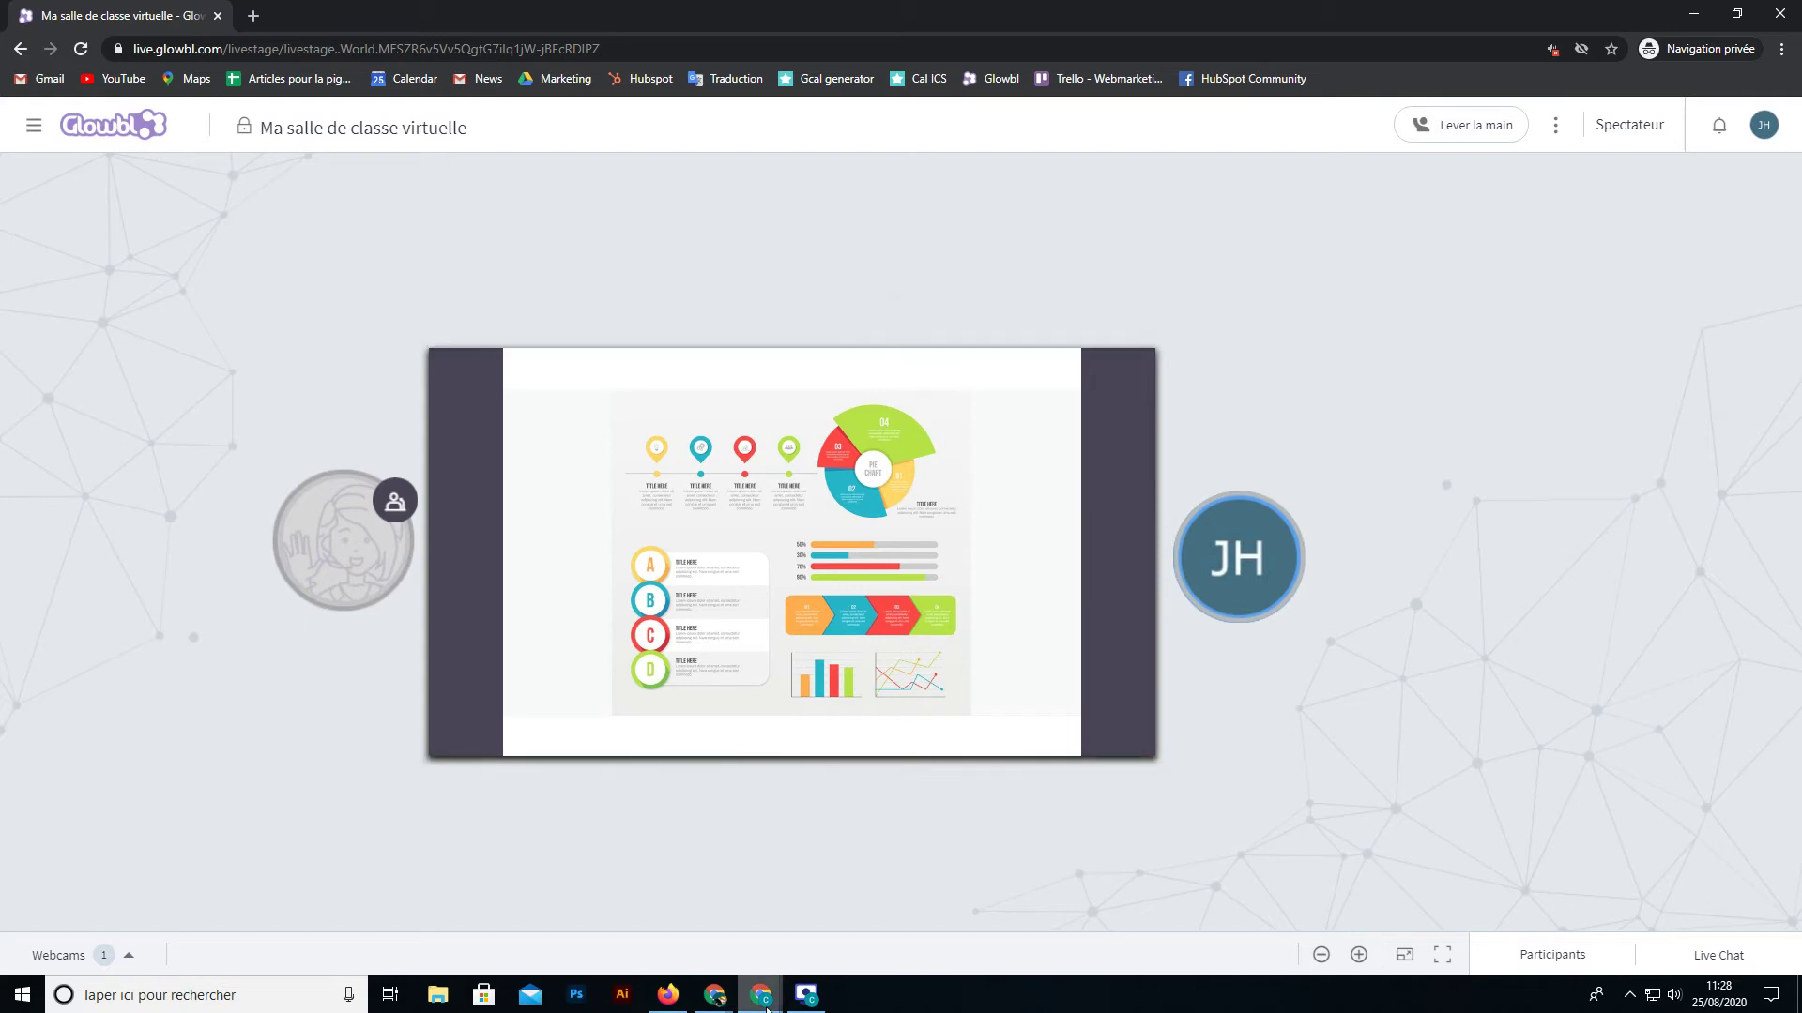
mouse_move(760, 995)
mouse_move(669, 927)
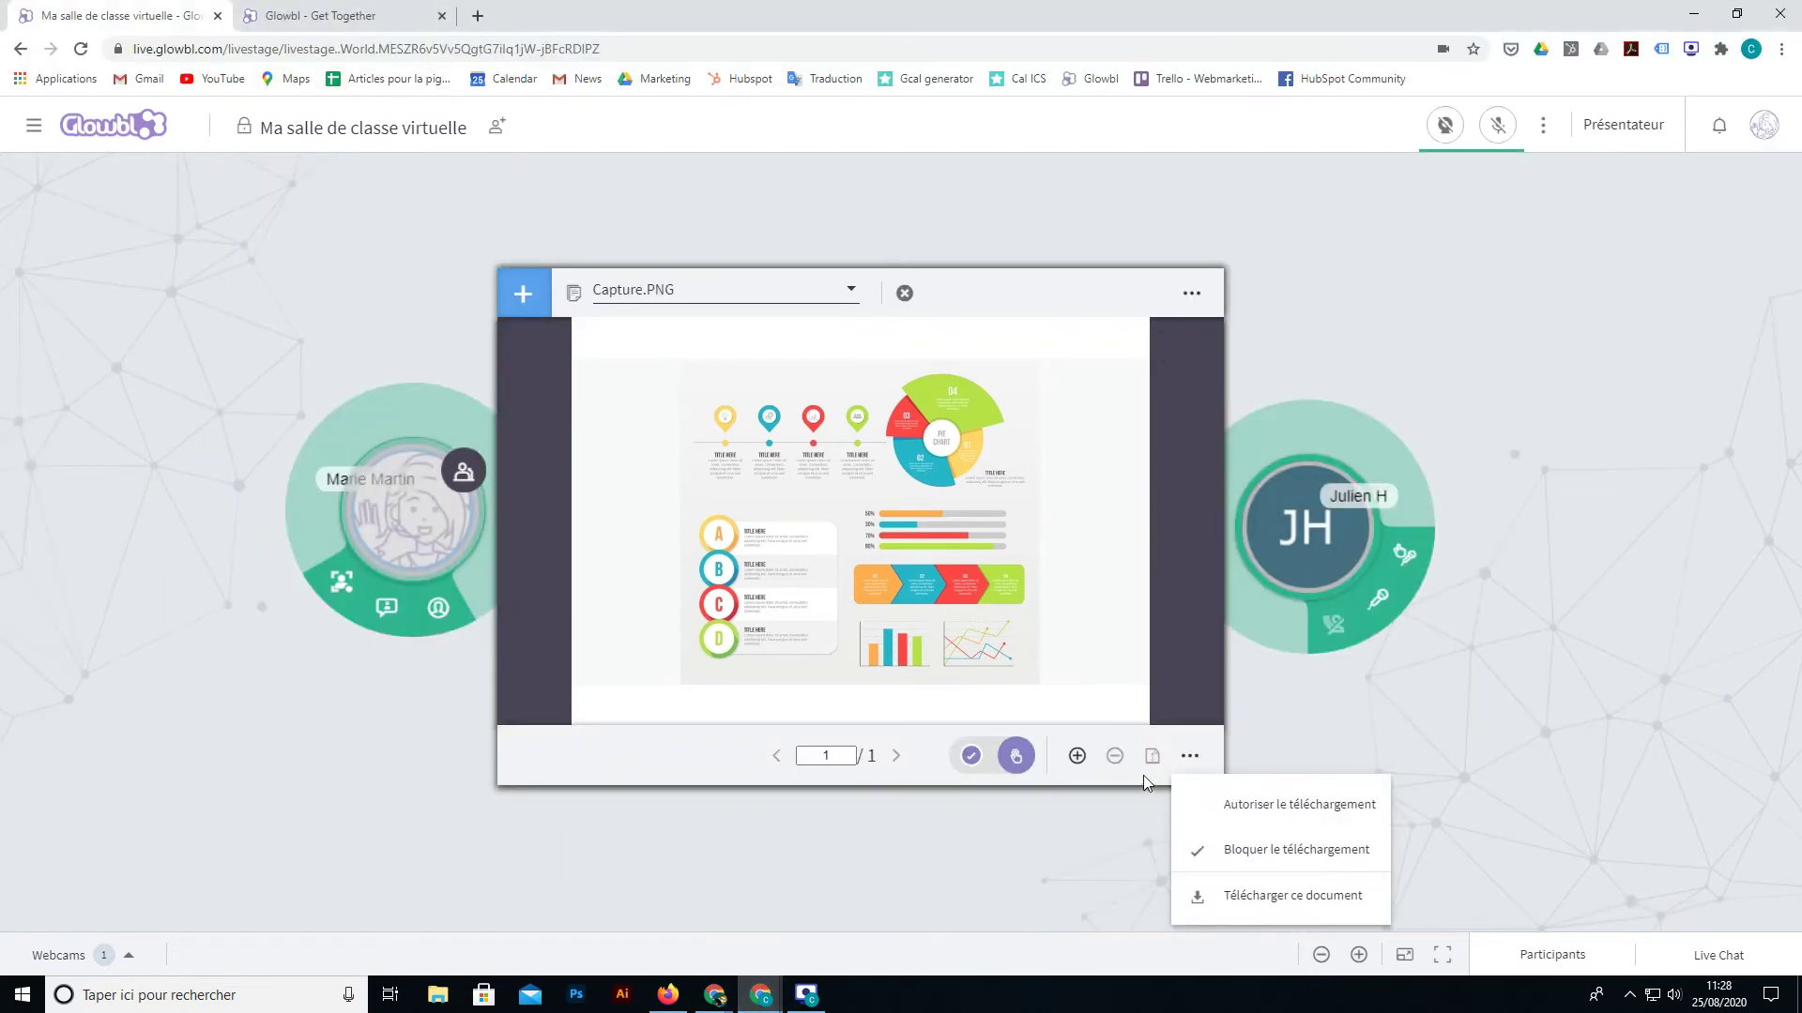
Step: Allow downloading of Capture.PNG and check the document's download option in the spectator's window
left_click(1310, 814)
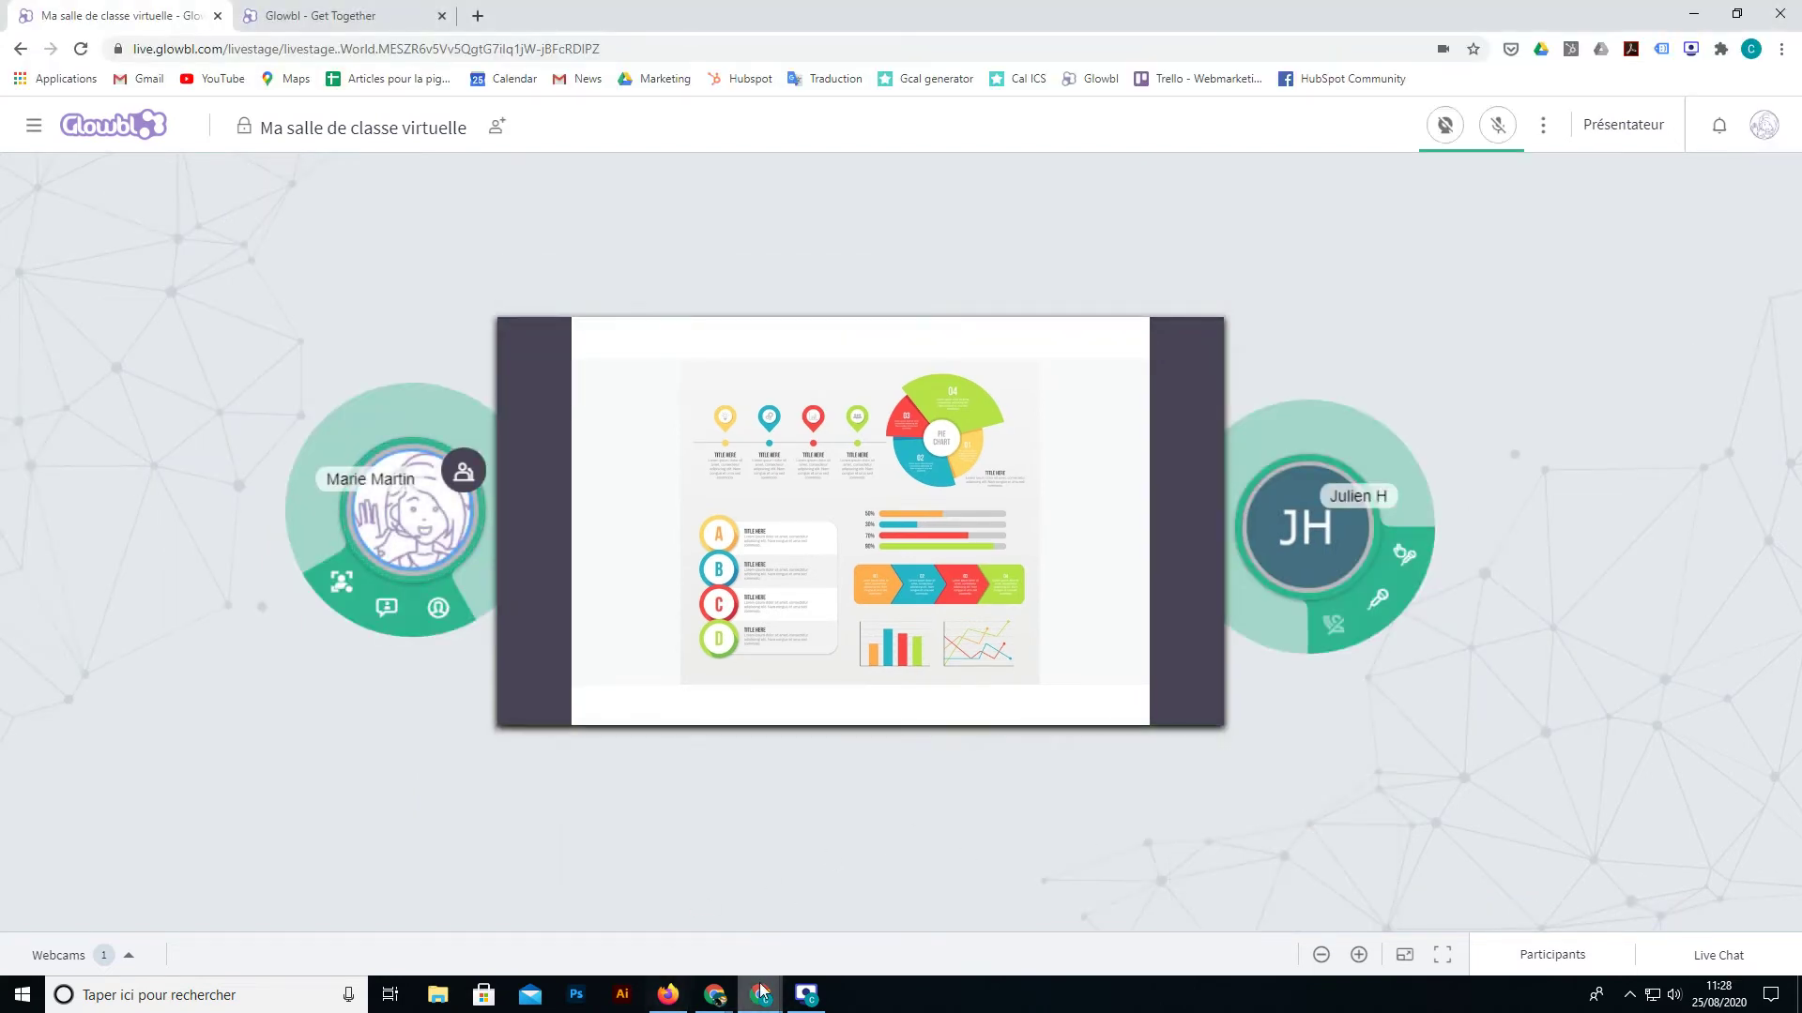
mouse_move(760, 995)
left_click(841, 926)
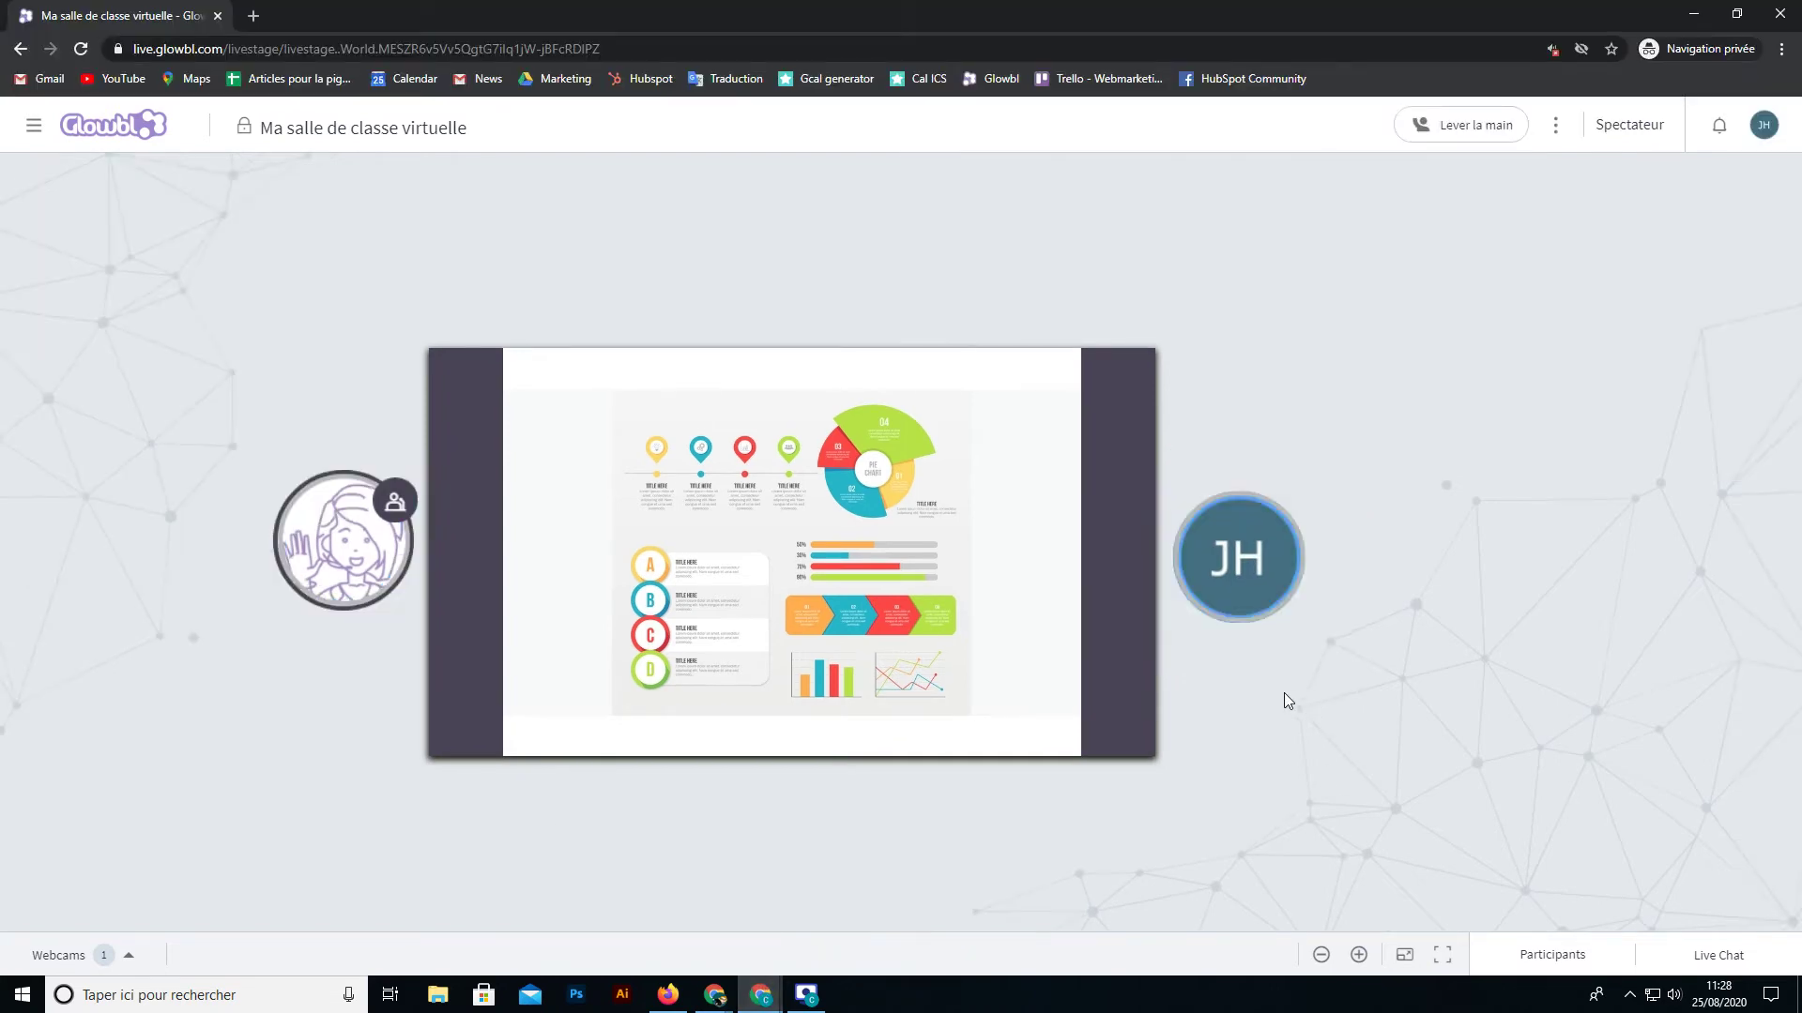
mouse_move(1068, 683)
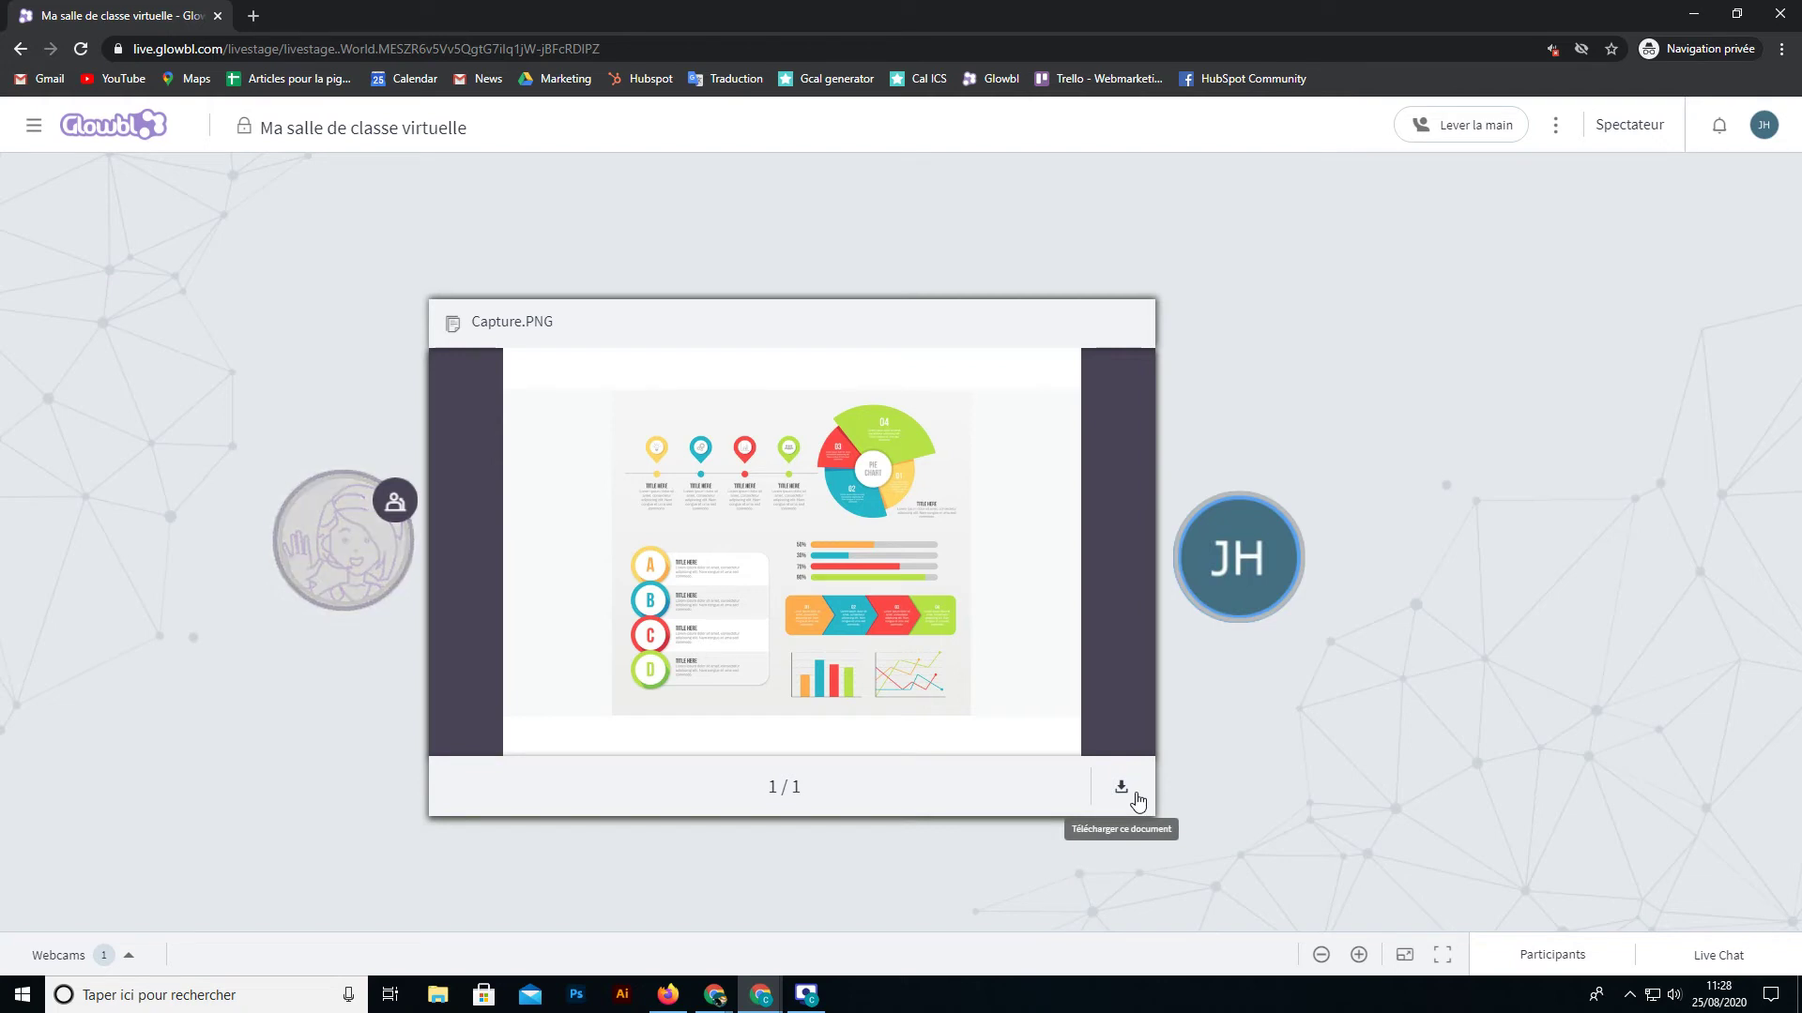
Step: In the presenter's window, turn on the camera and microphone and project the presenter's webcam in the content window
left_click(761, 995)
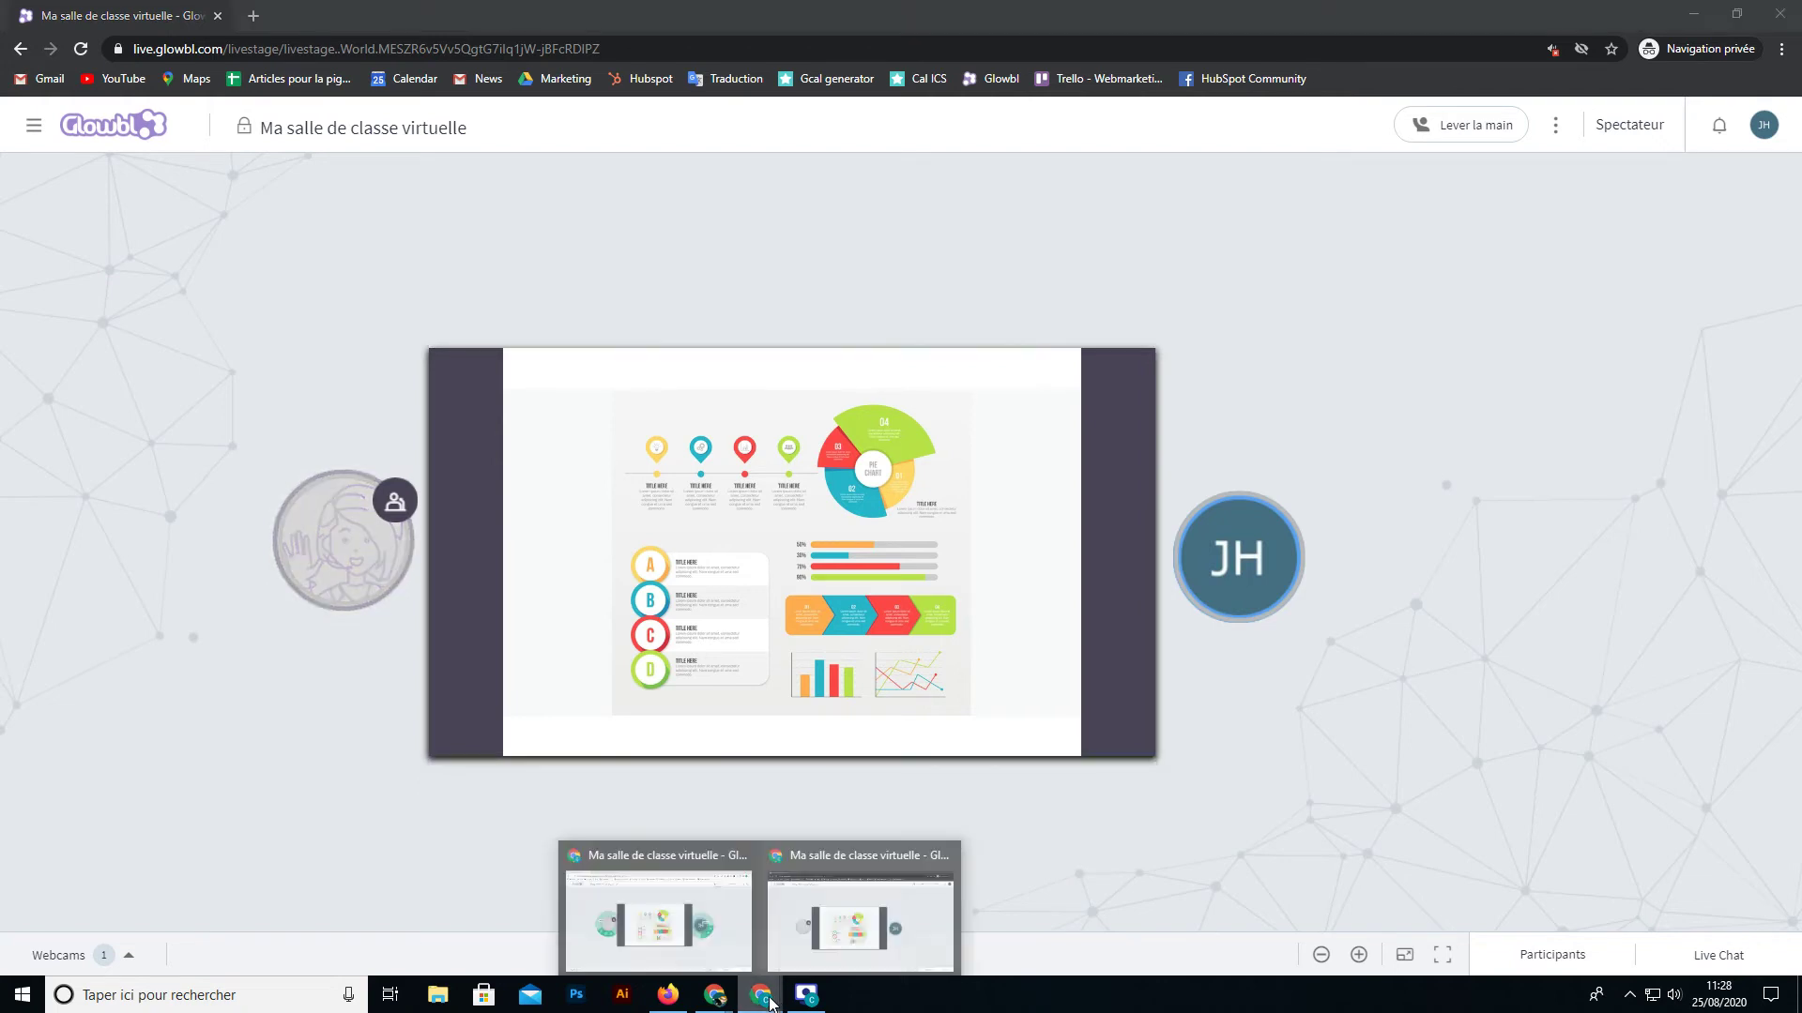
left_click(711, 914)
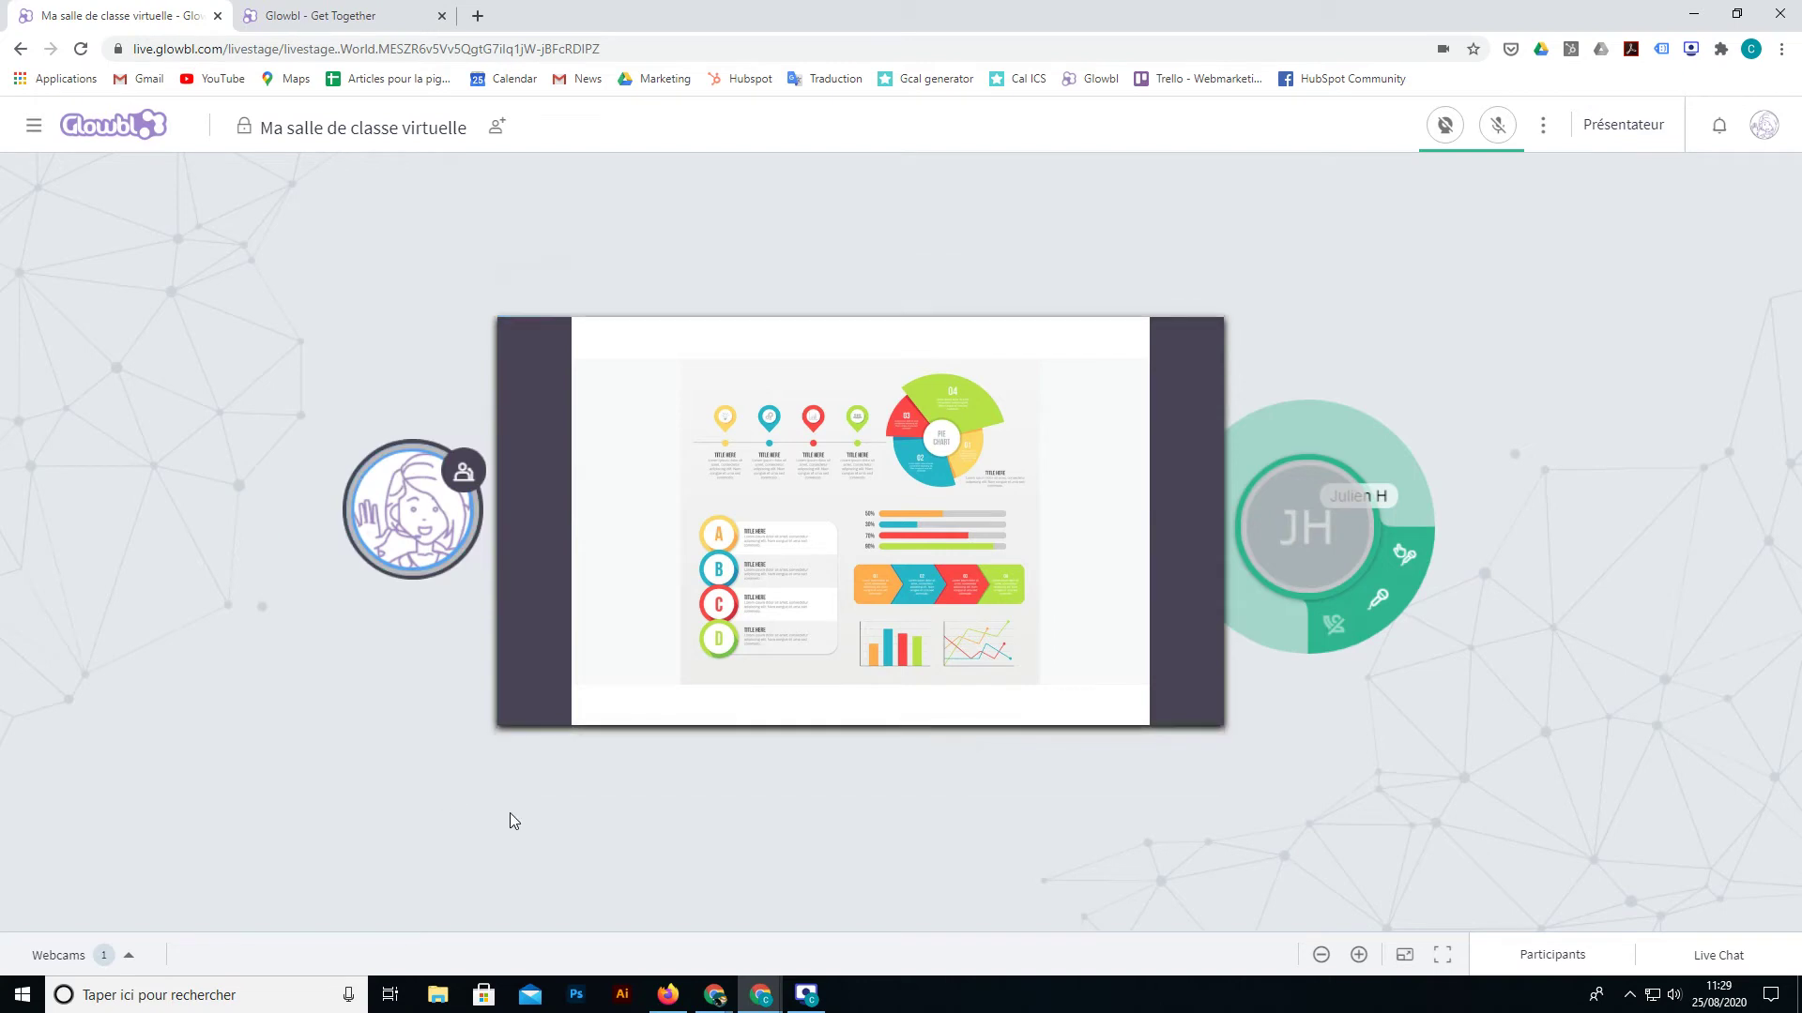
mouse_move(978, 454)
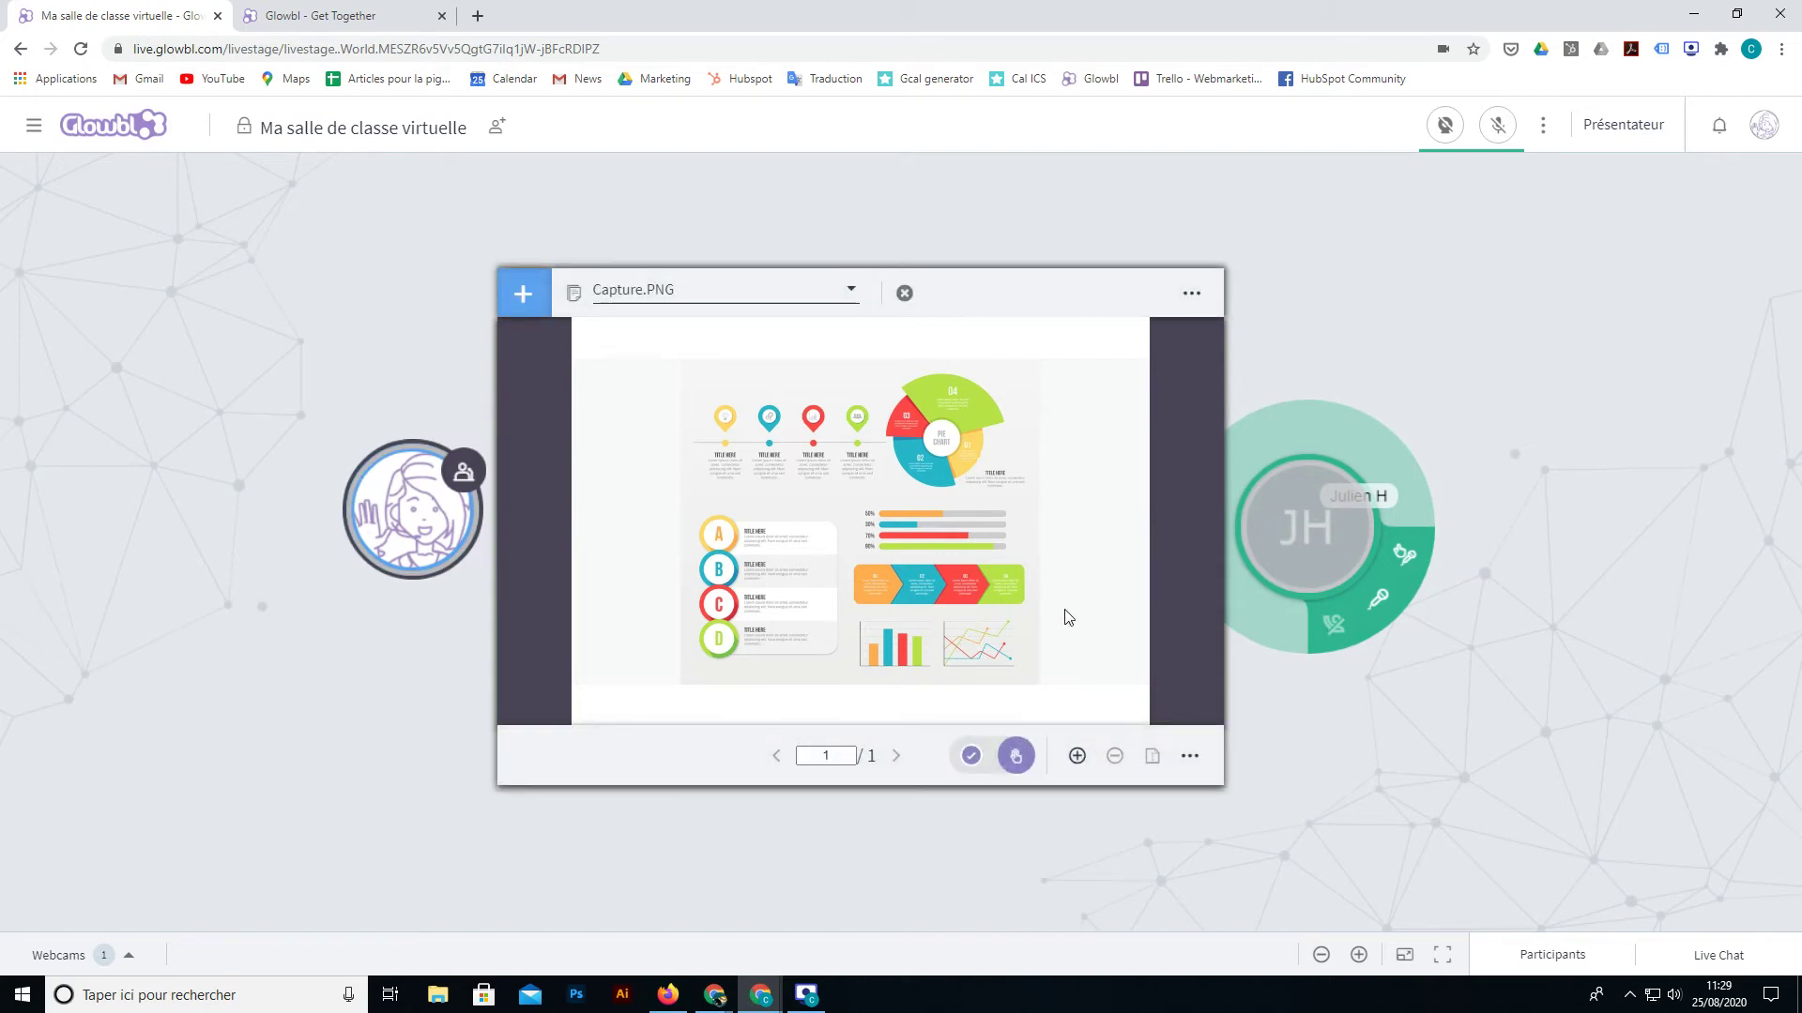
mouse_move(403, 479)
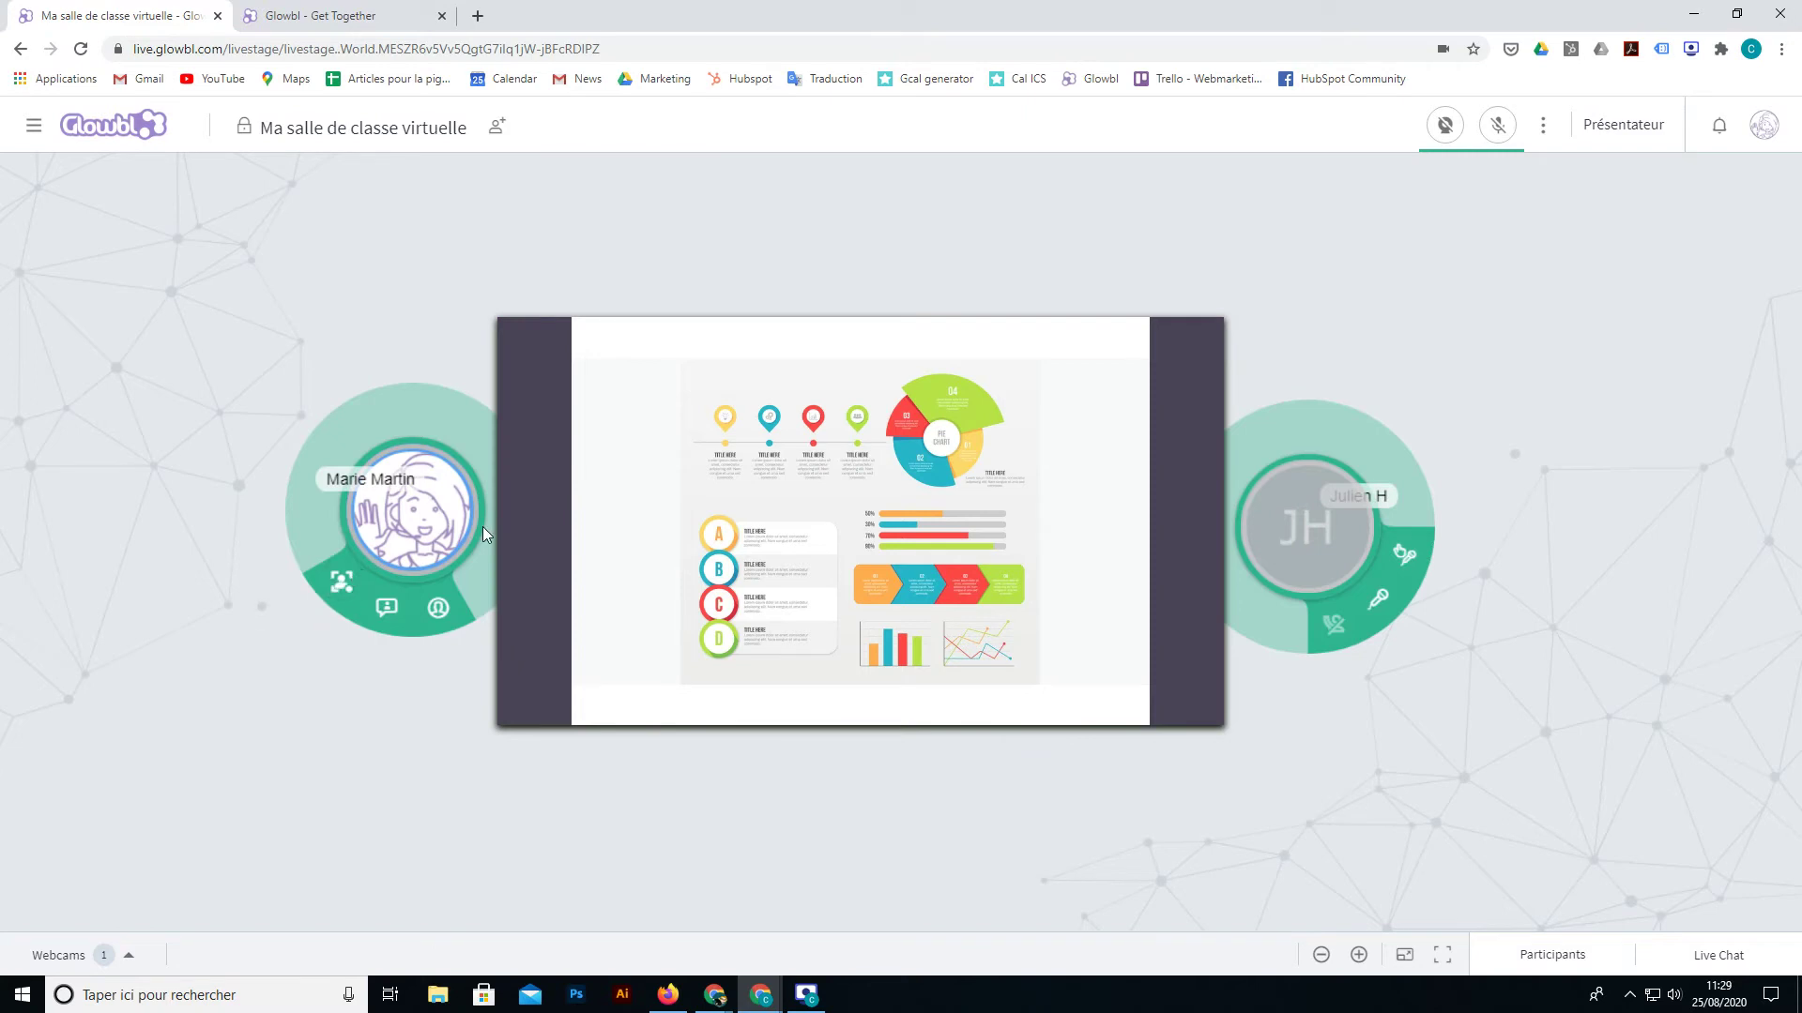
left_click(1445, 125)
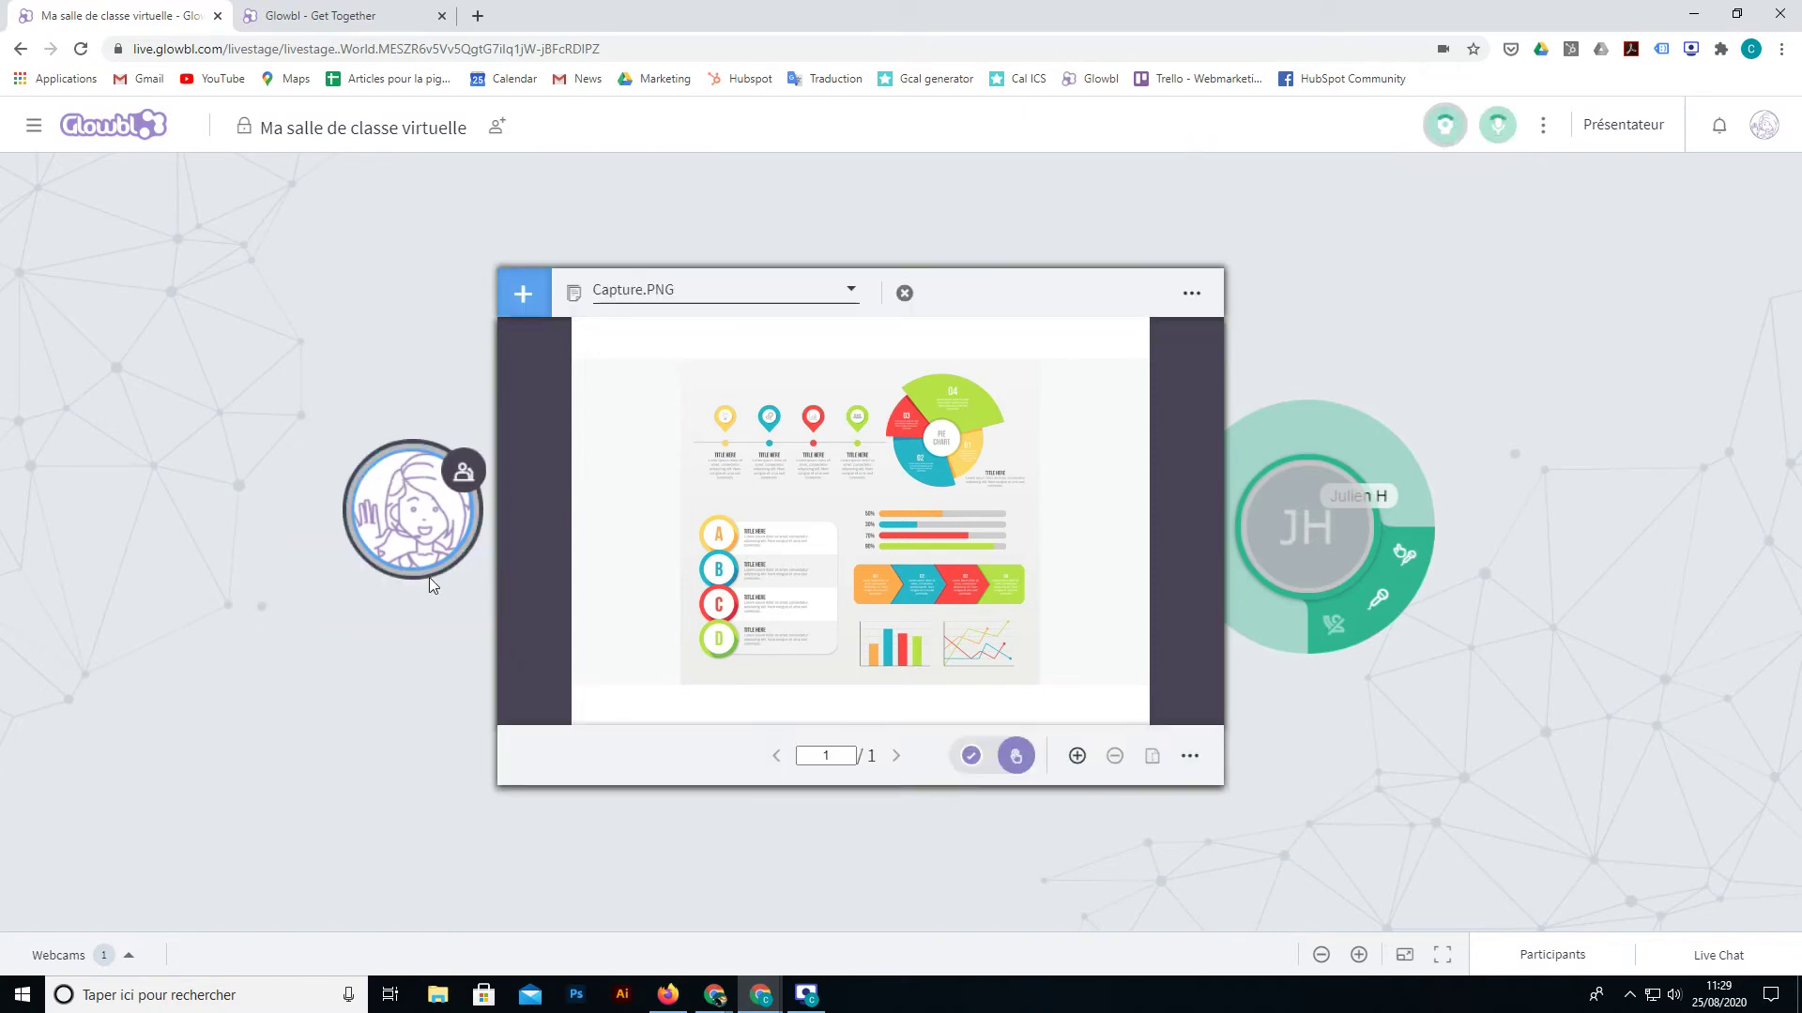
left_click(339, 583)
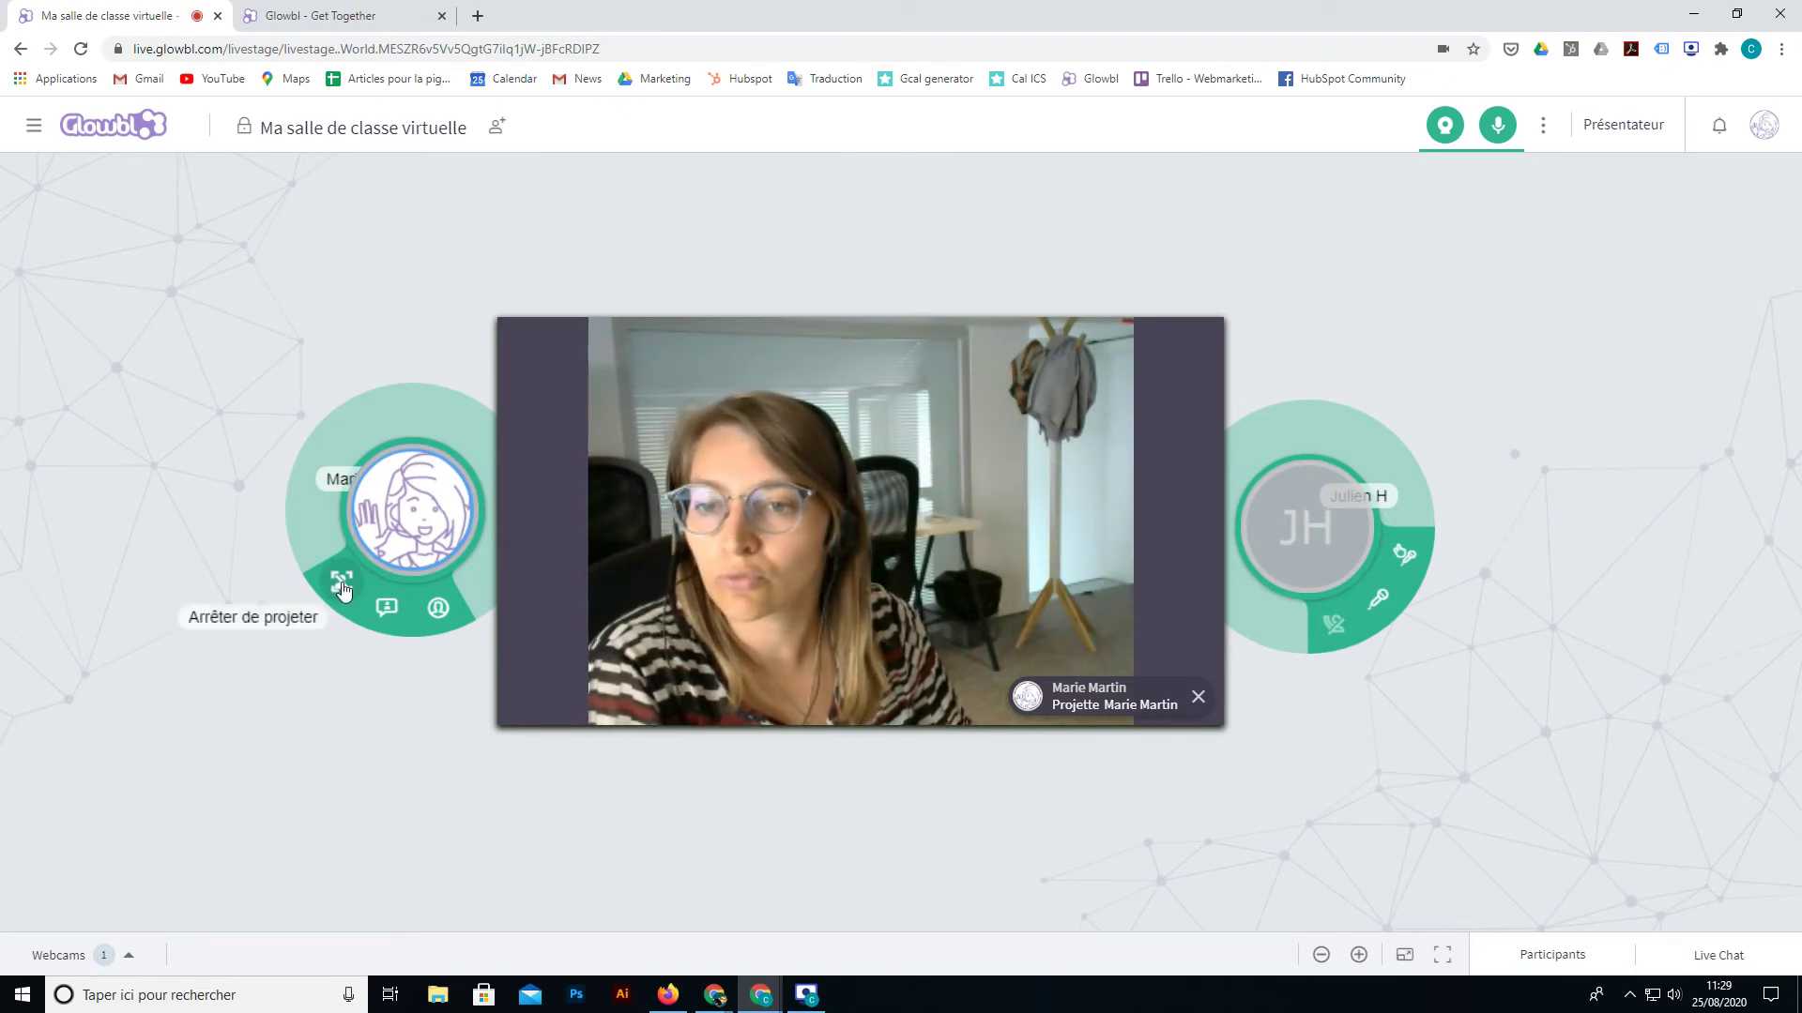
Step: Stop projecting the presenter's webcam and turn off the camera and microphone
left_click(341, 584)
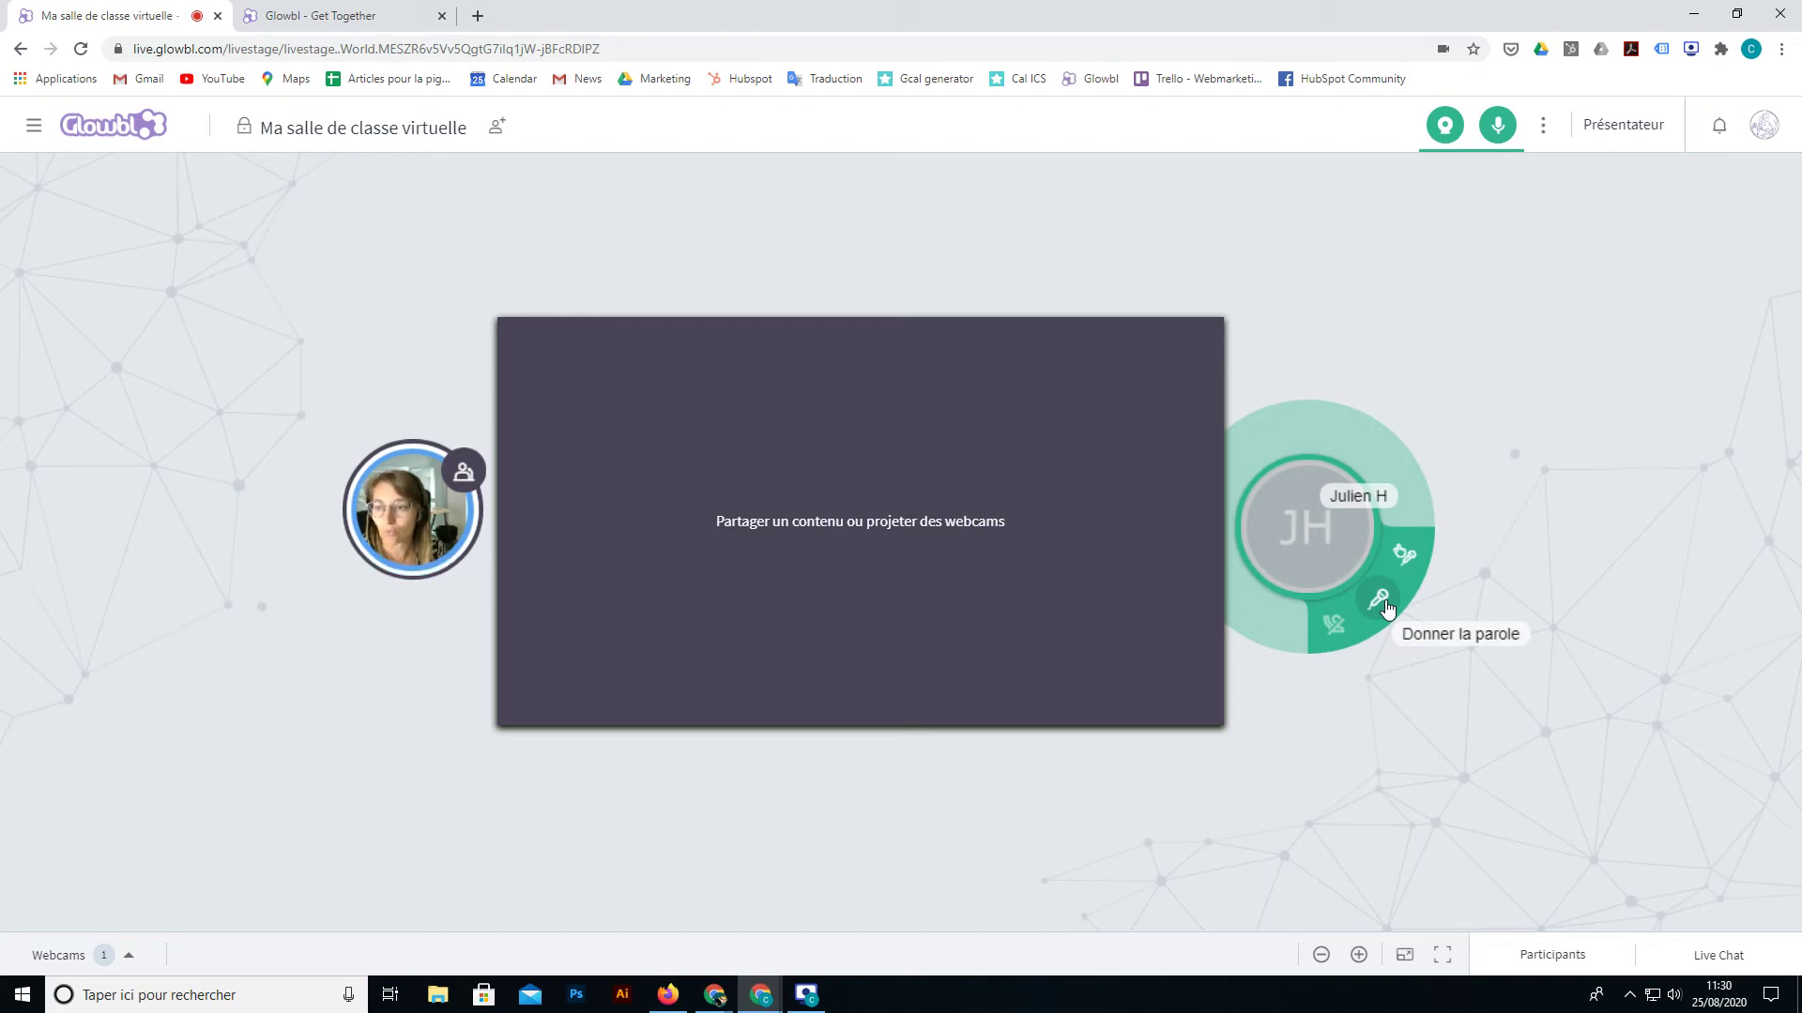
mouse_move(944, 600)
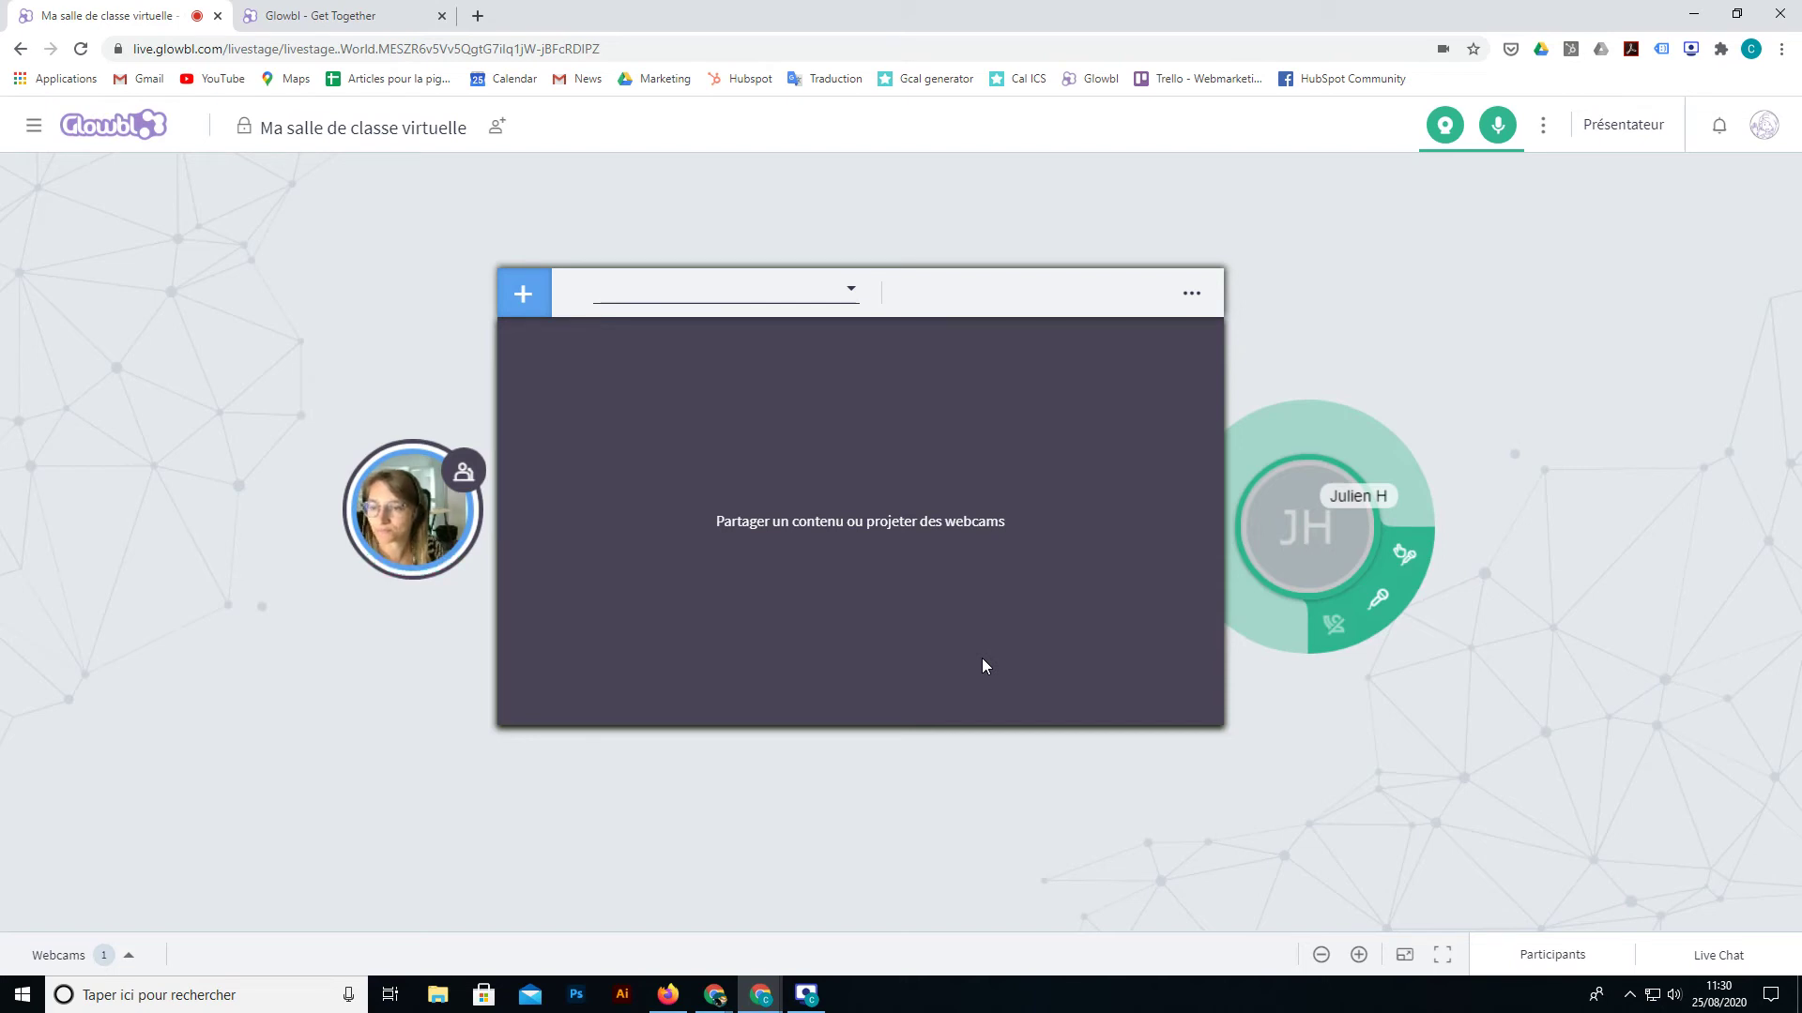
left_click(1445, 125)
left_click(1496, 127)
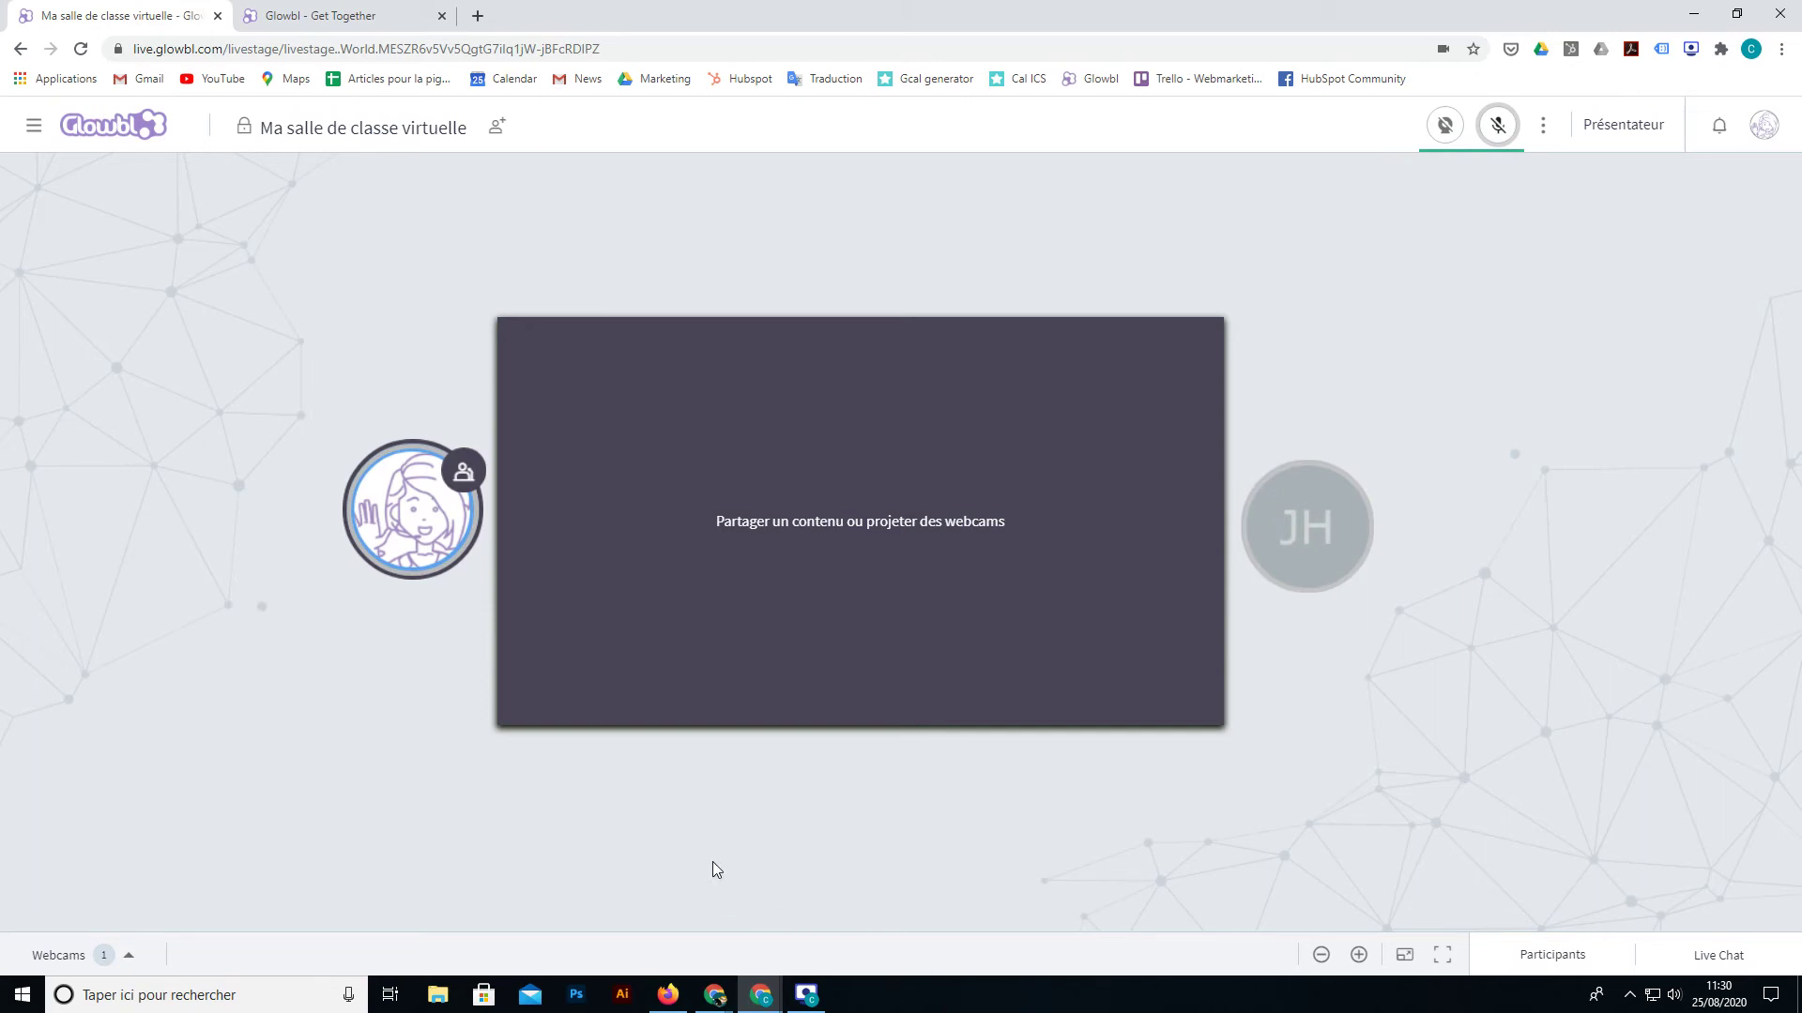
Step: Display Capture.PNG from the loaded contents and zoom the classroom out to show the surrounding tables
left_click(736, 297)
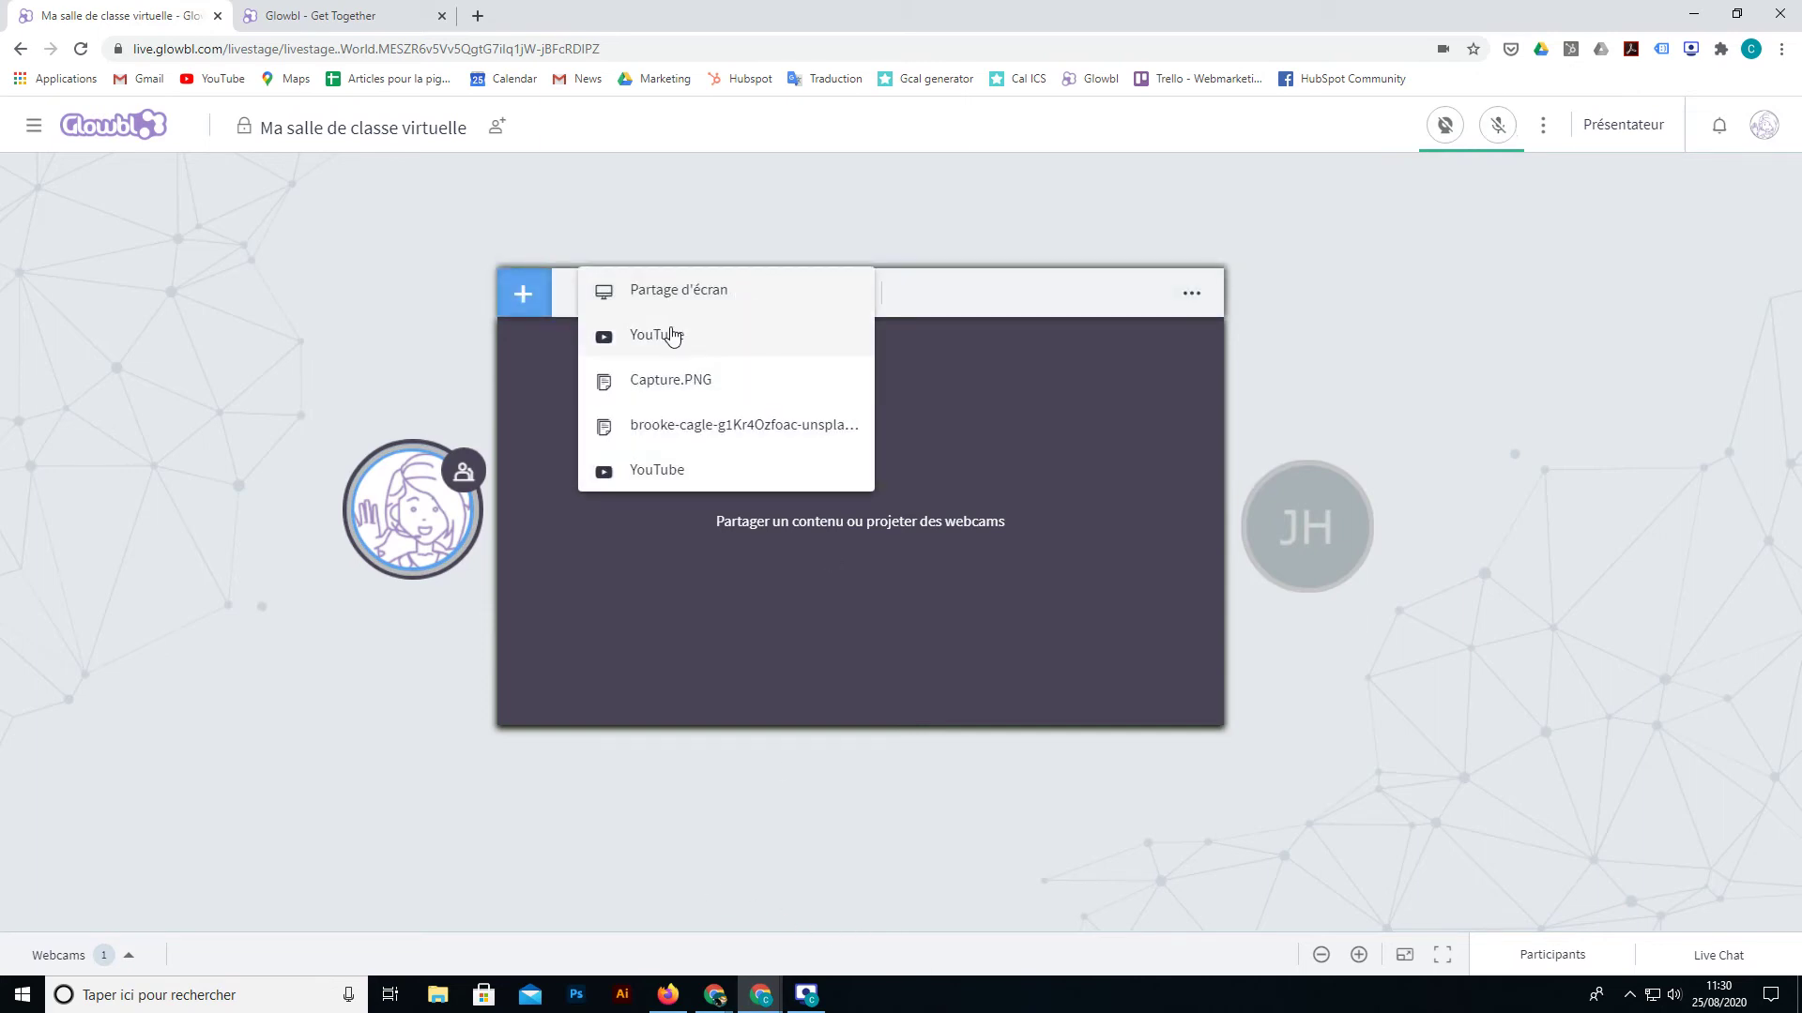
left_click(672, 379)
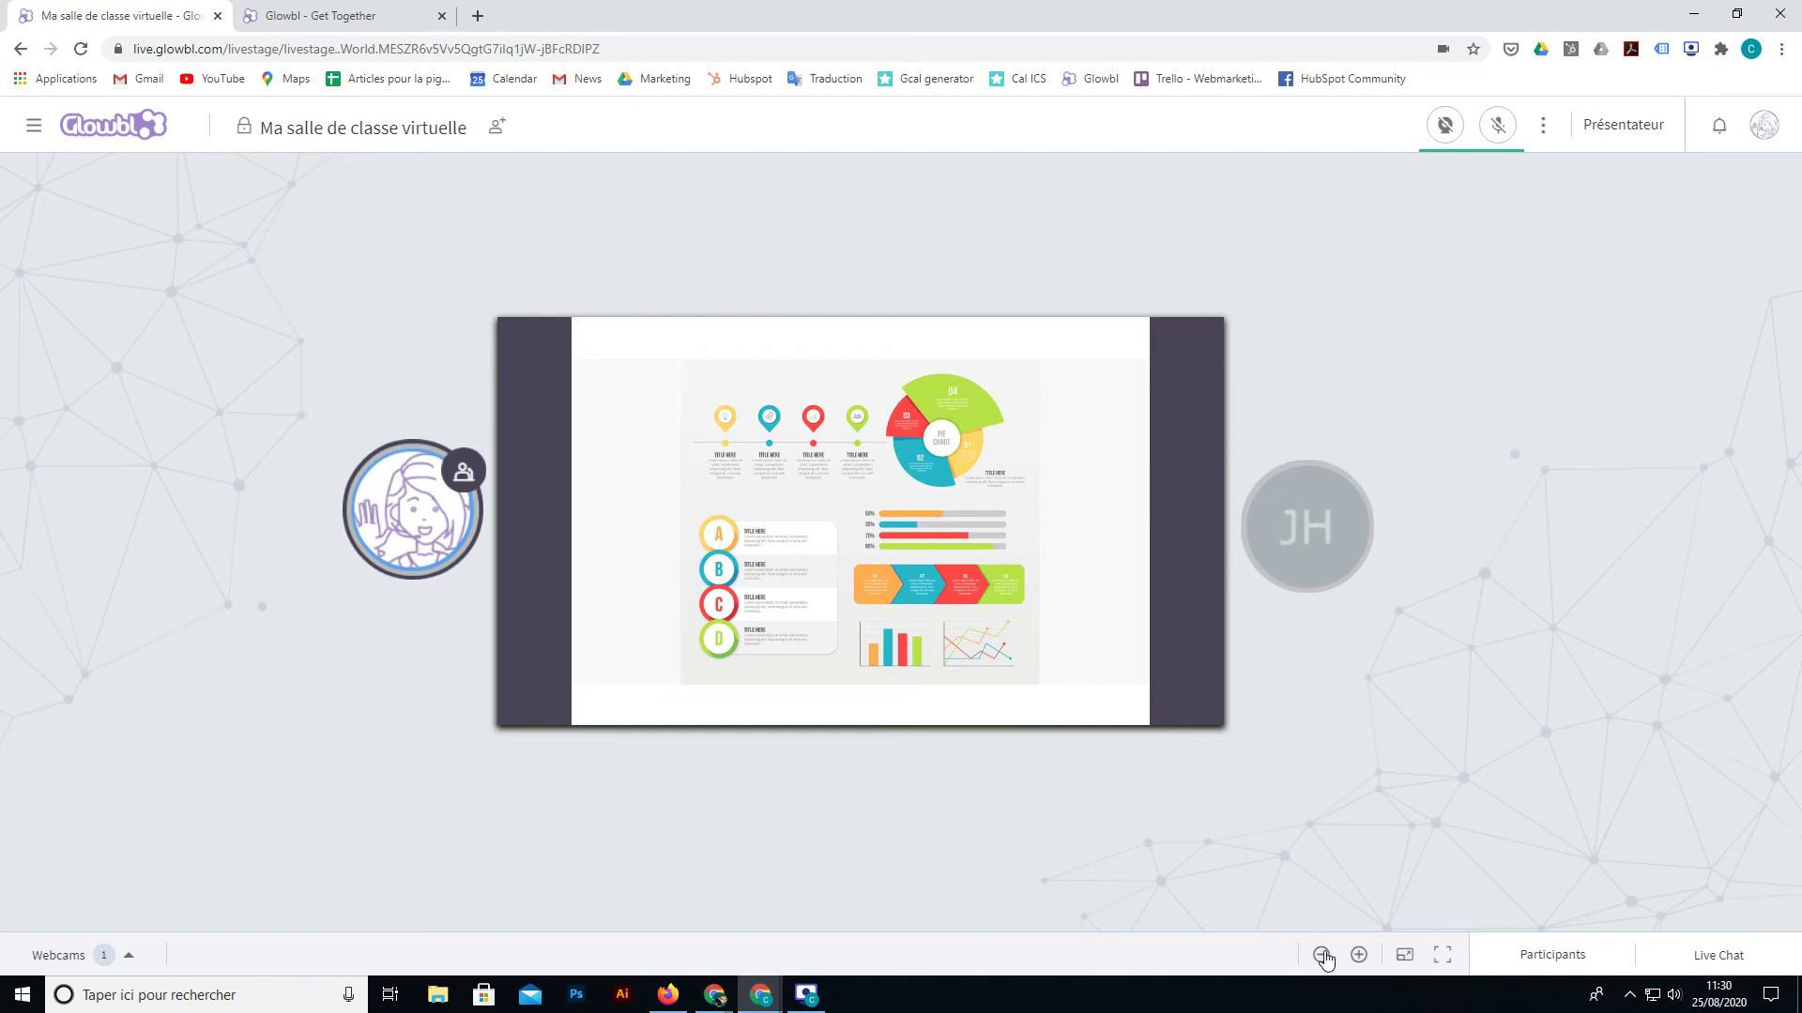
left_click(1323, 955)
left_click(1323, 955)
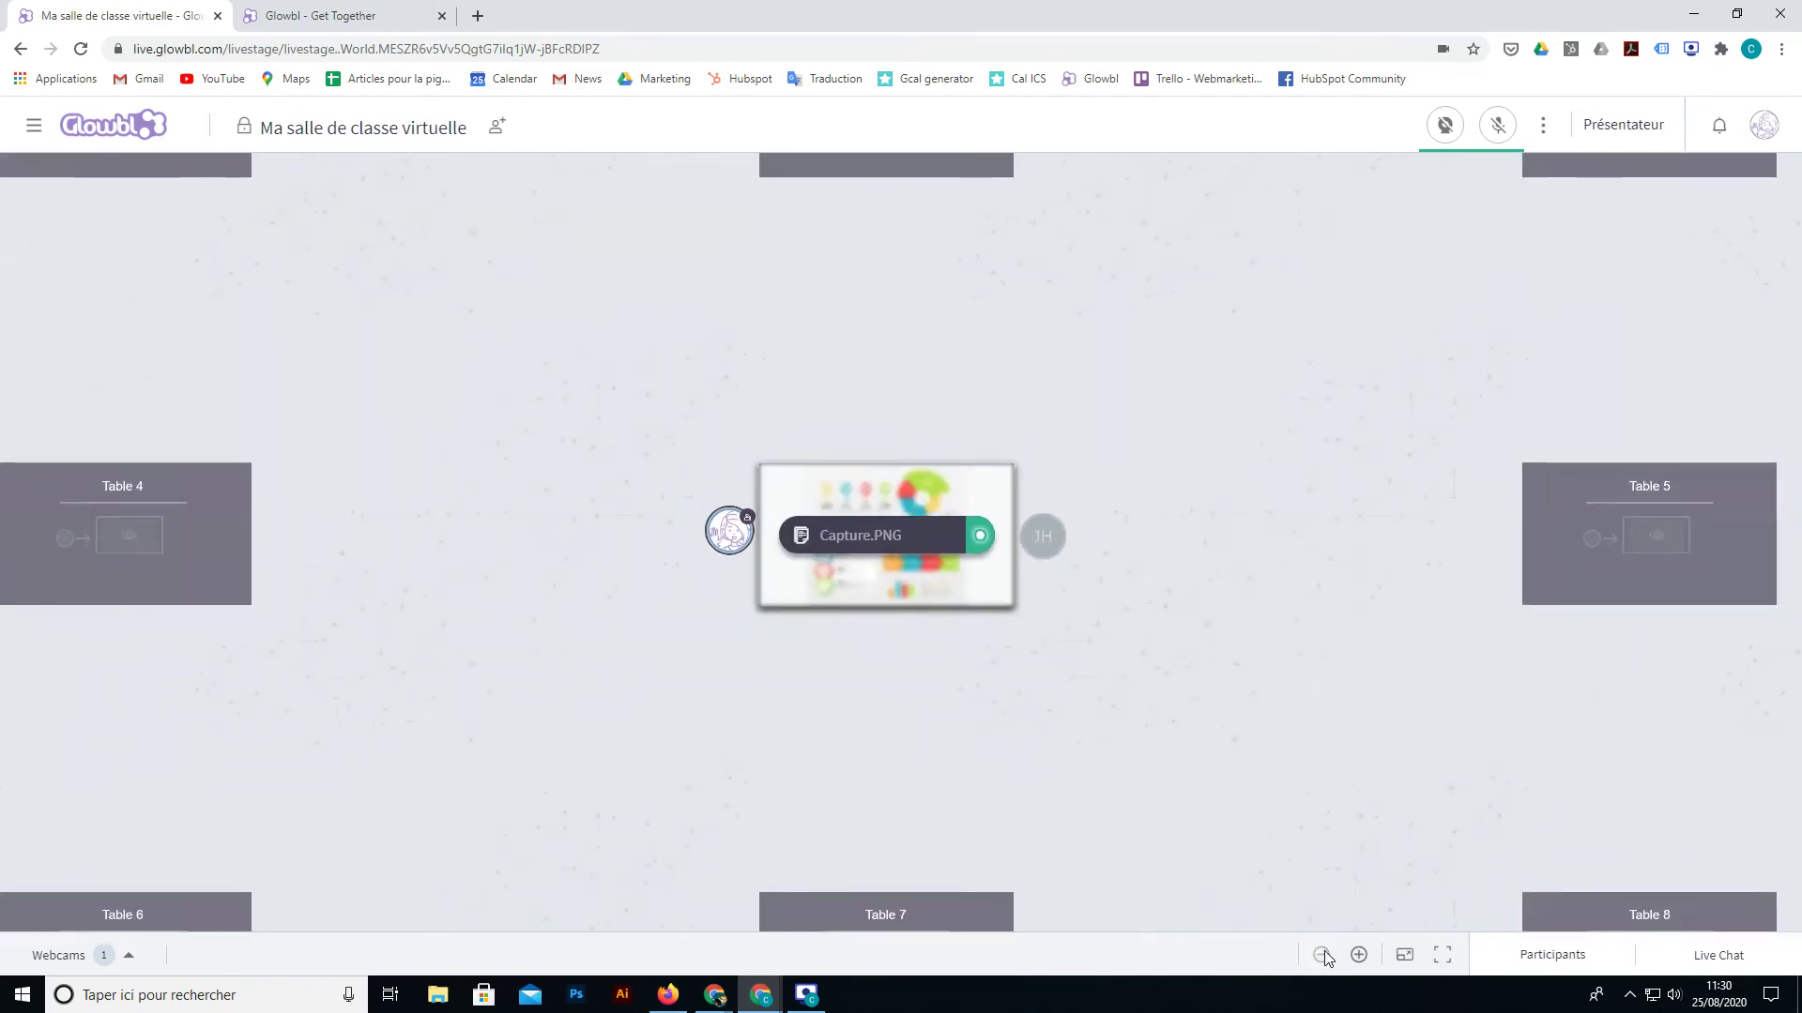
left_click_drag(1101, 702, 1004, 695)
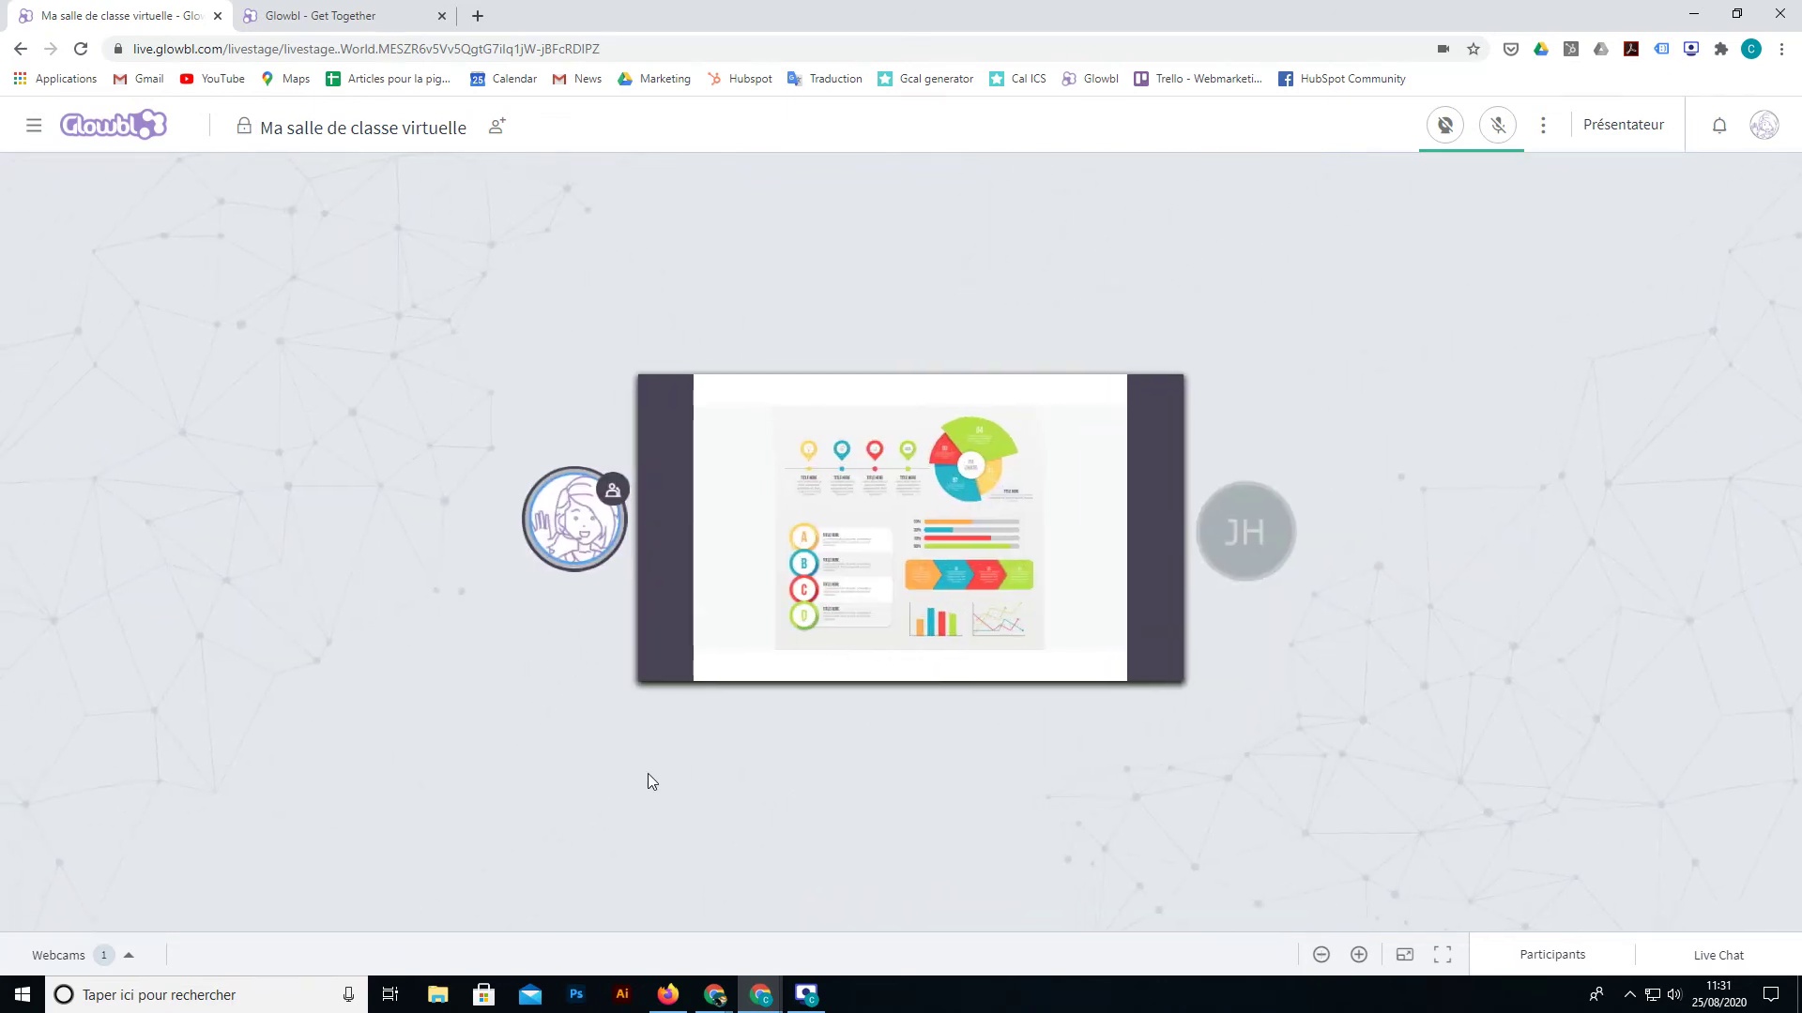
Step: Move the presenter's avatar just above the central content window in the zoomed-out classroom
mouse_move(1269, 509)
left_click(1320, 955)
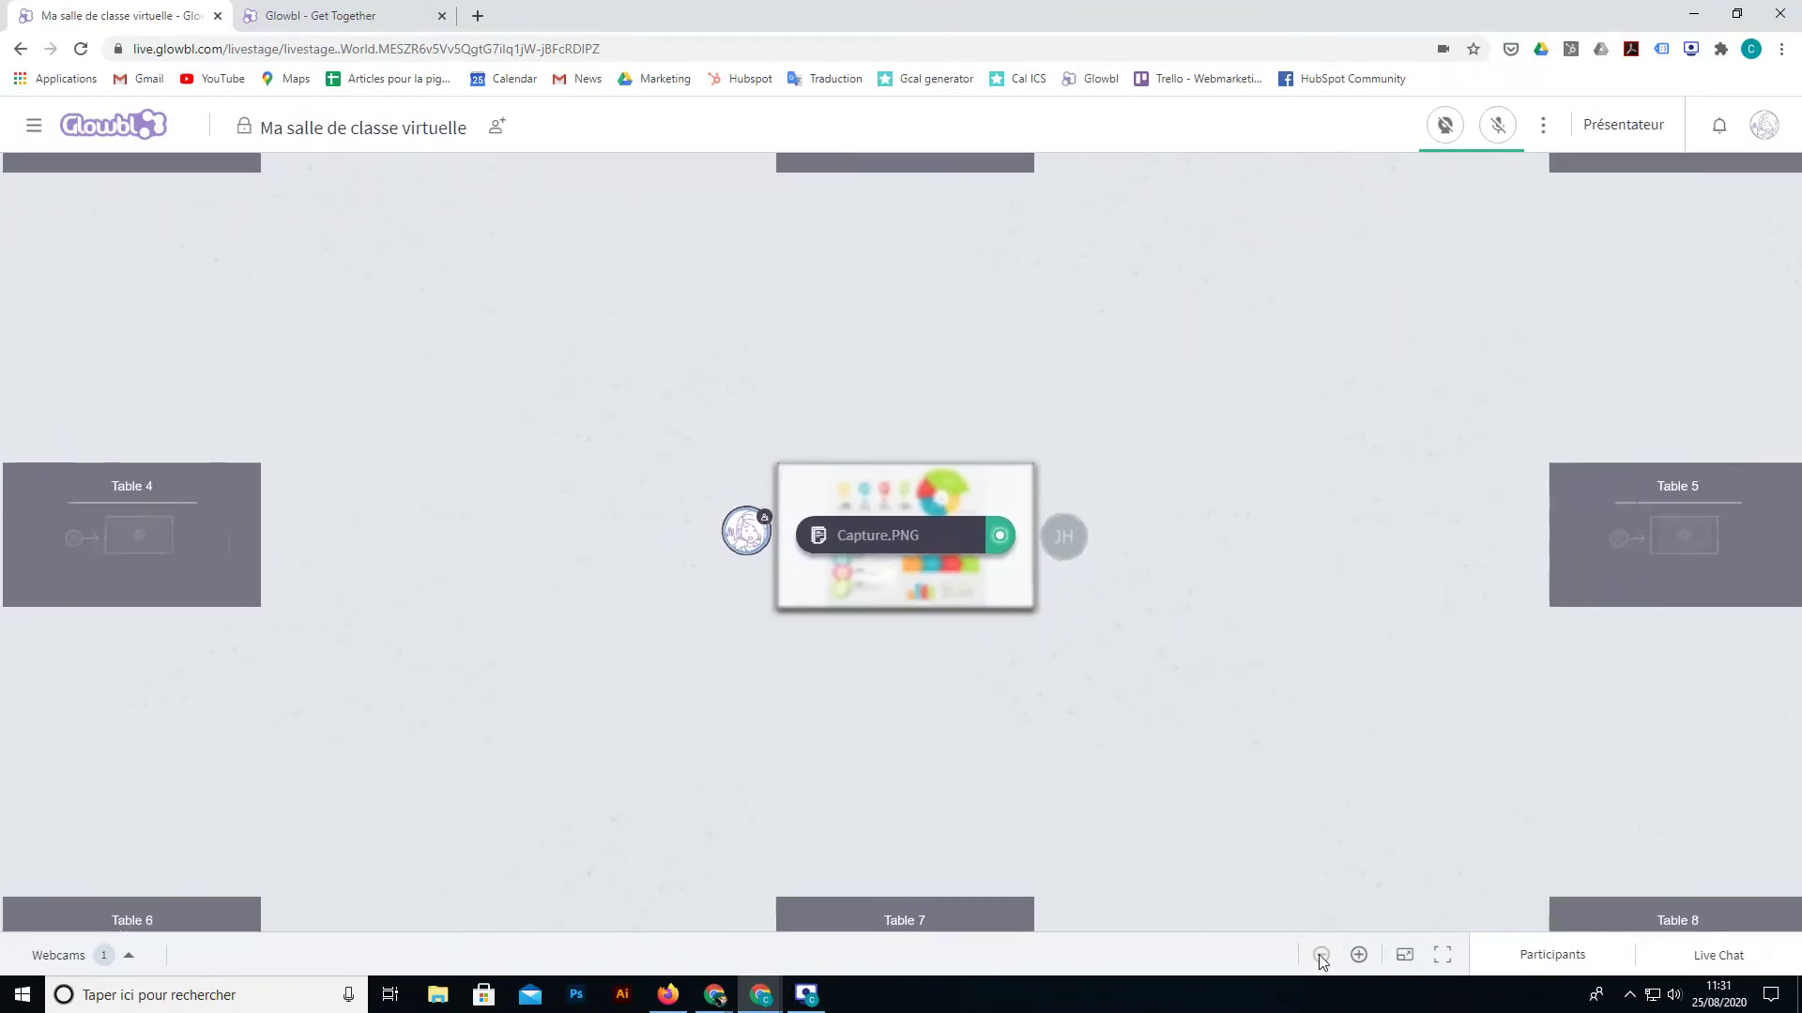
left_click_drag(747, 532, 846, 414)
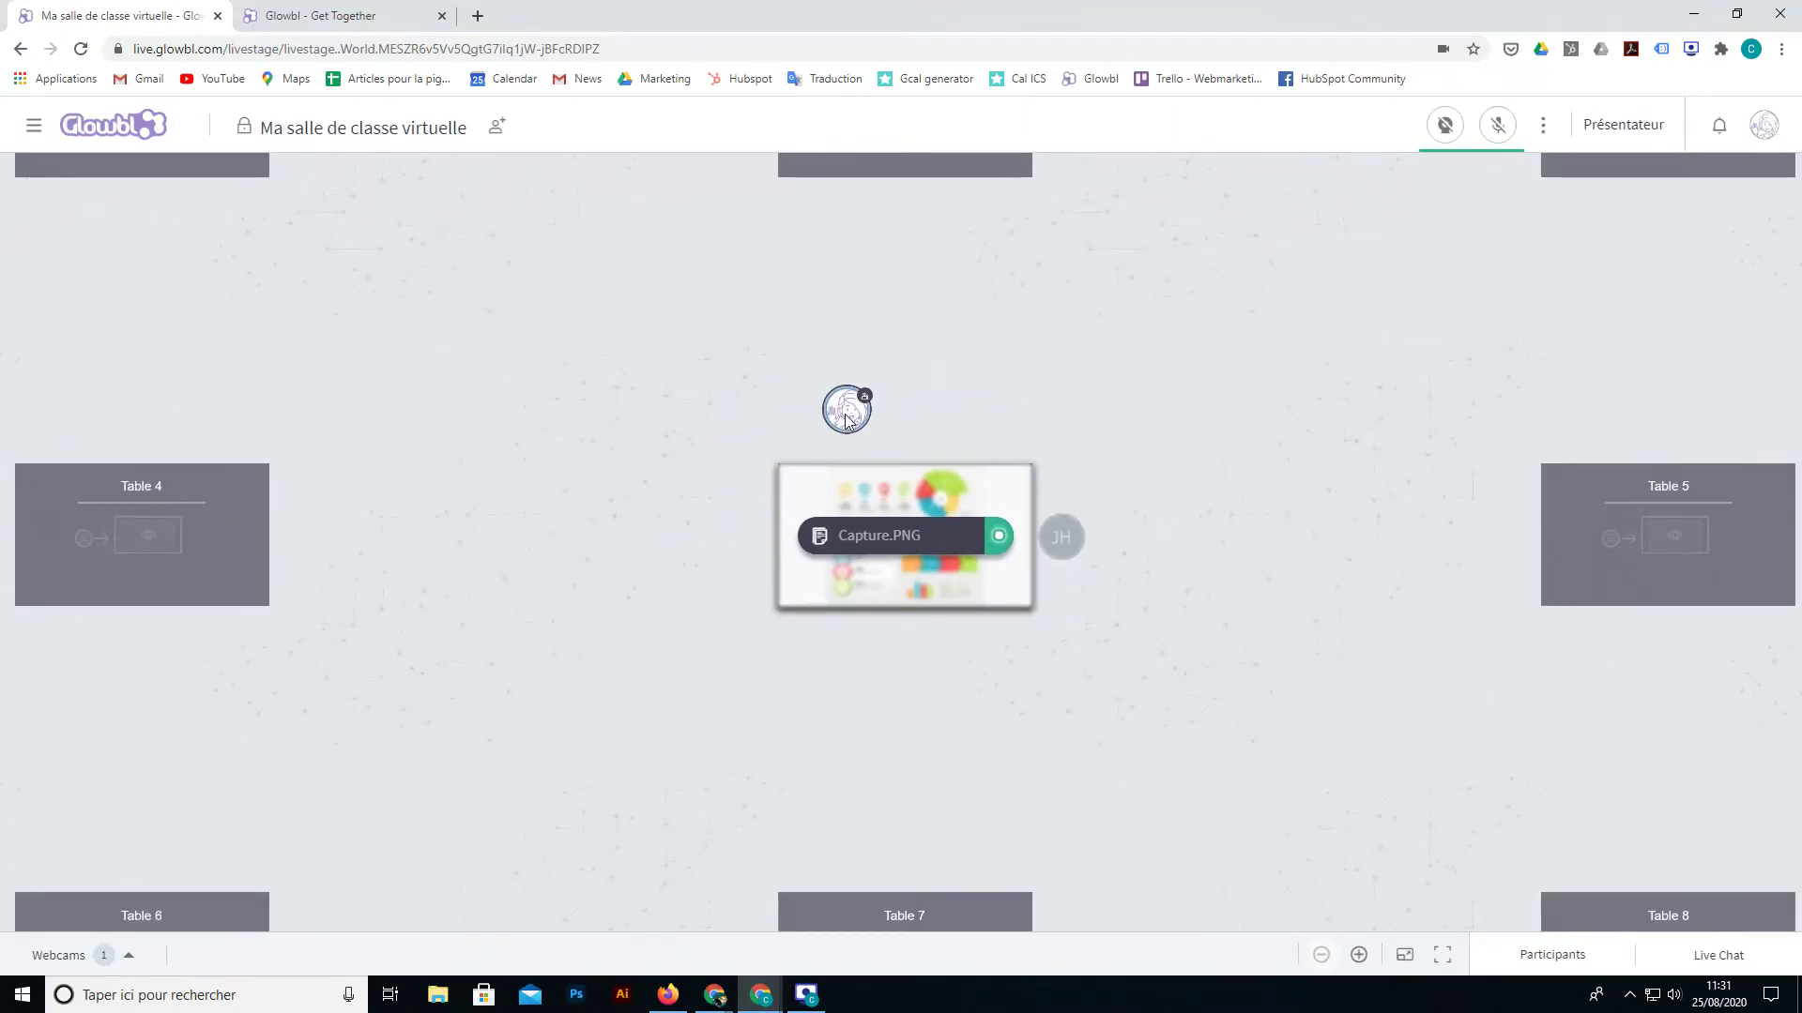
mouse_move(1057, 542)
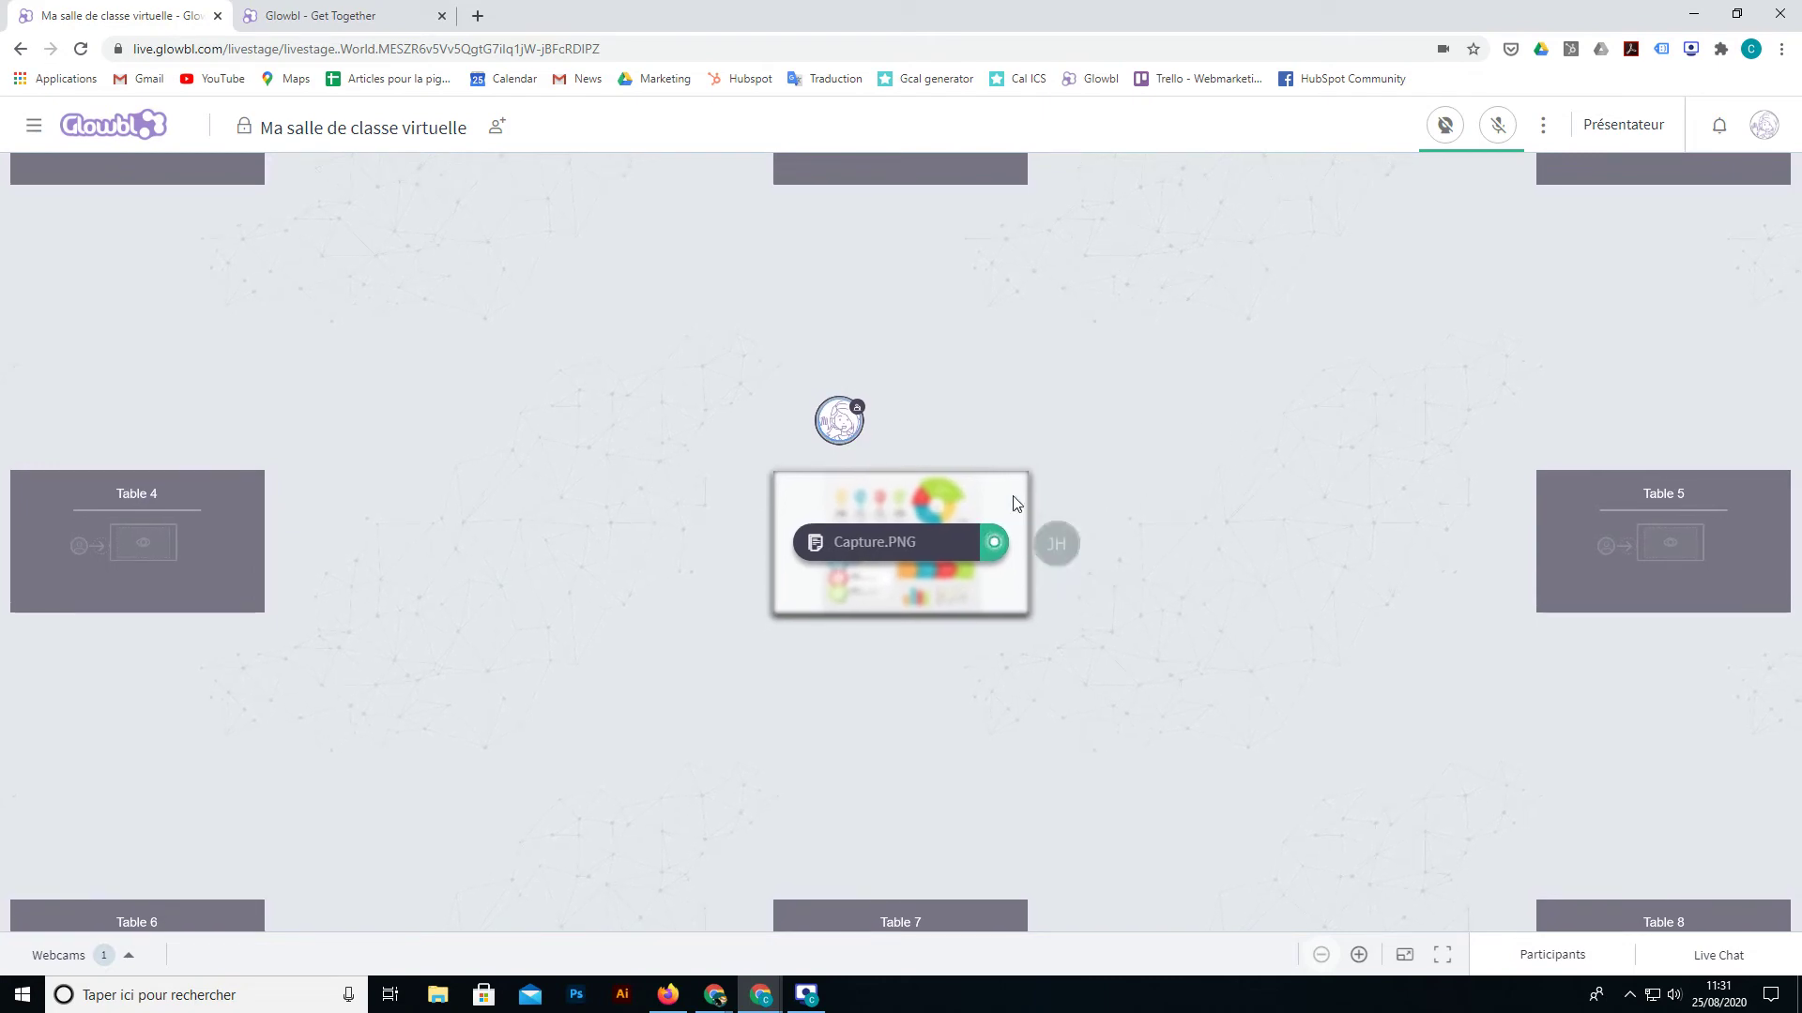
Step: Move the presenter's avatar from the central content window to Table 5 in the zoomed-out classroom
mouse_move(823, 419)
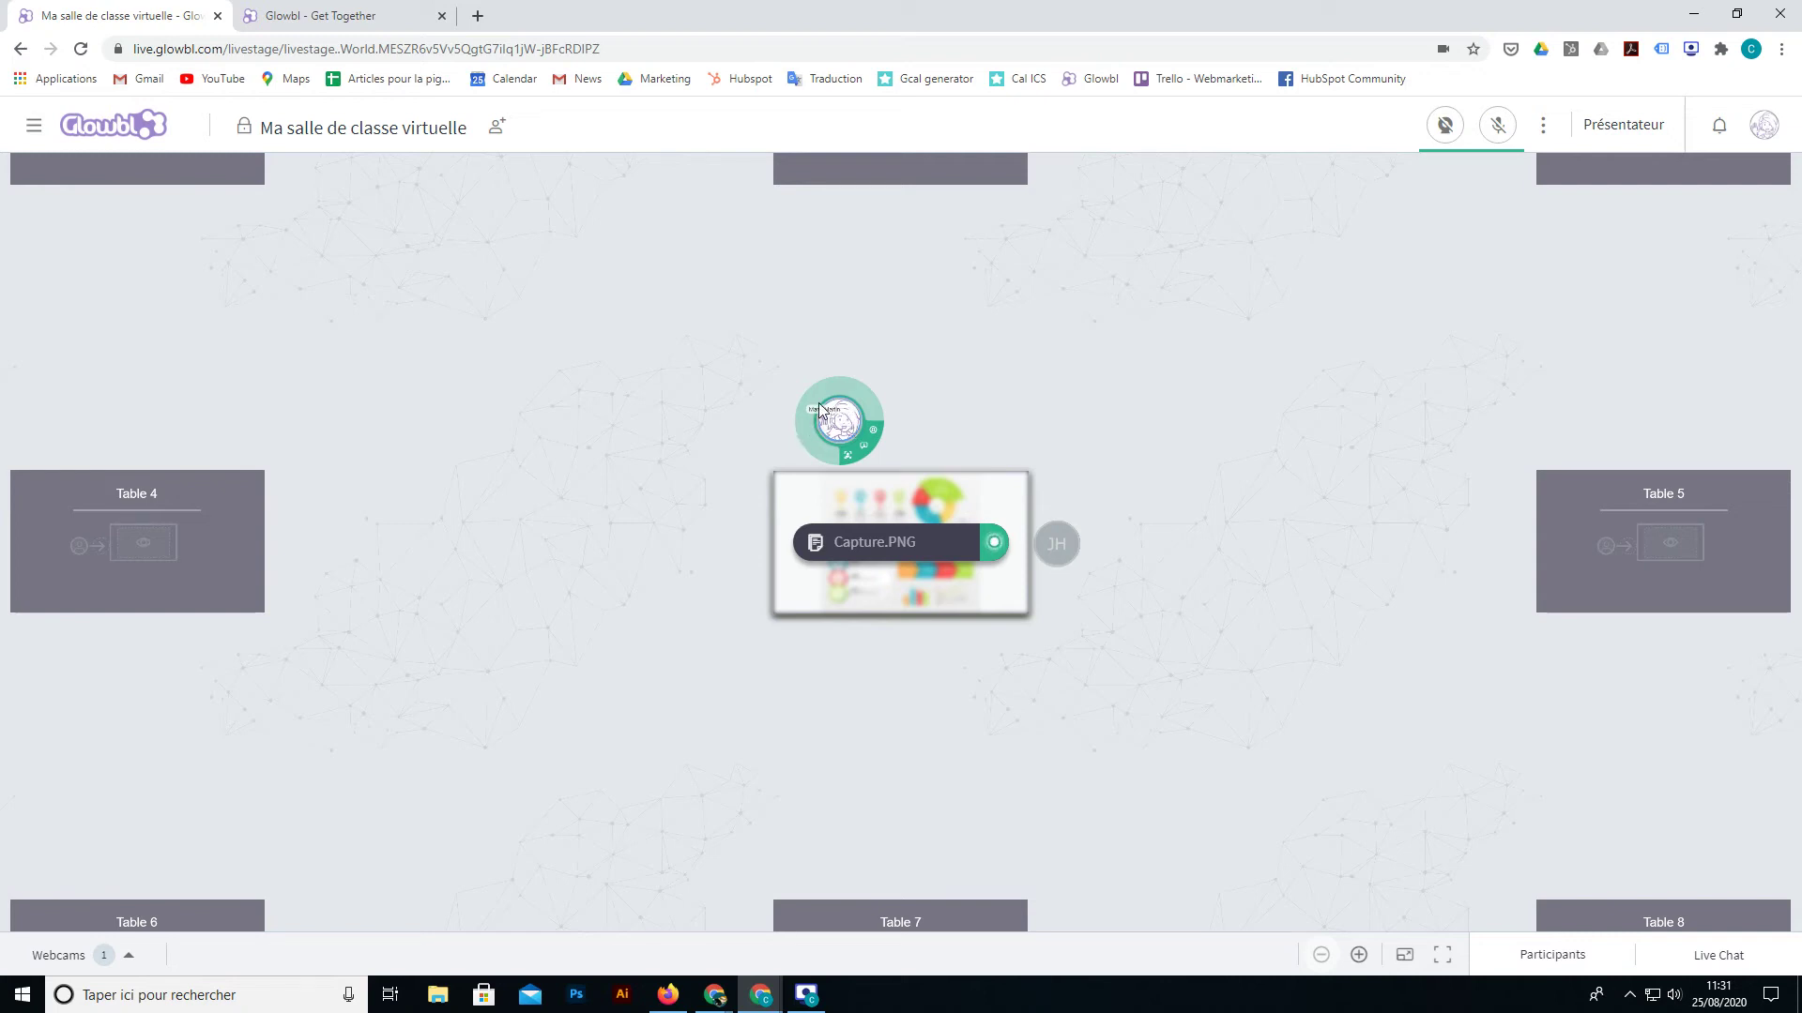
left_click(846, 425)
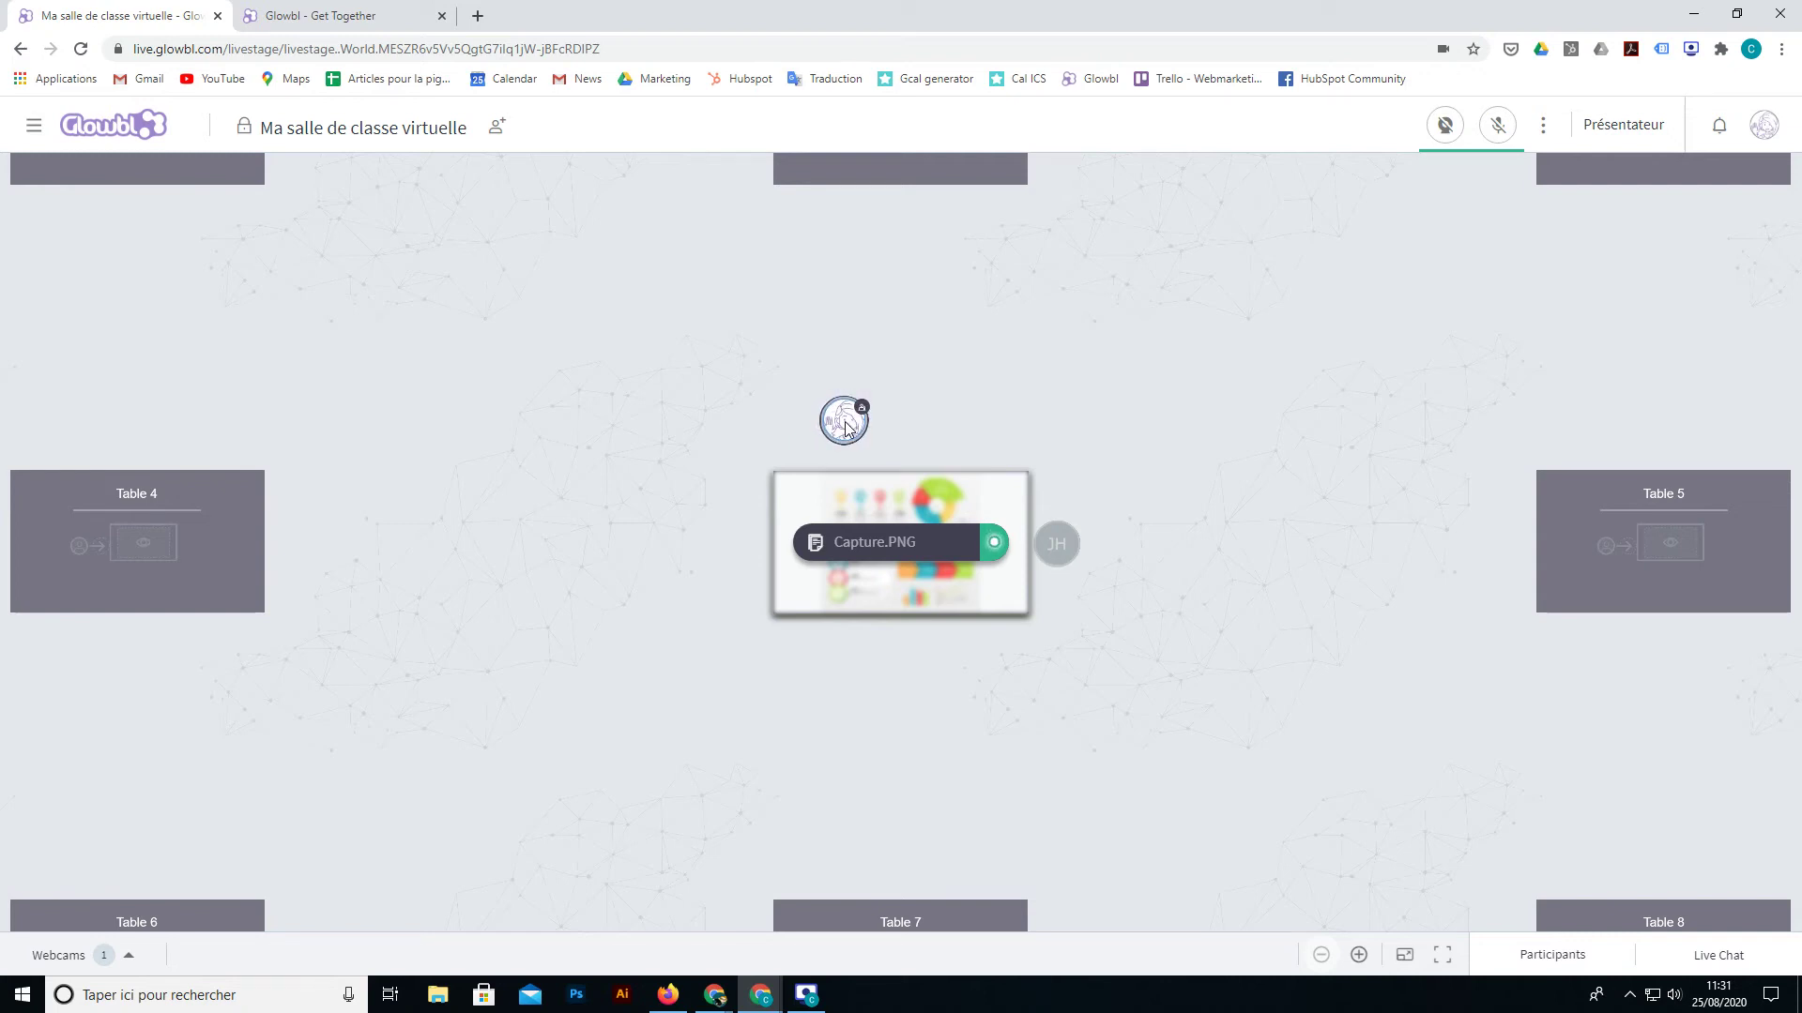
left_click_drag(845, 426, 1567, 462)
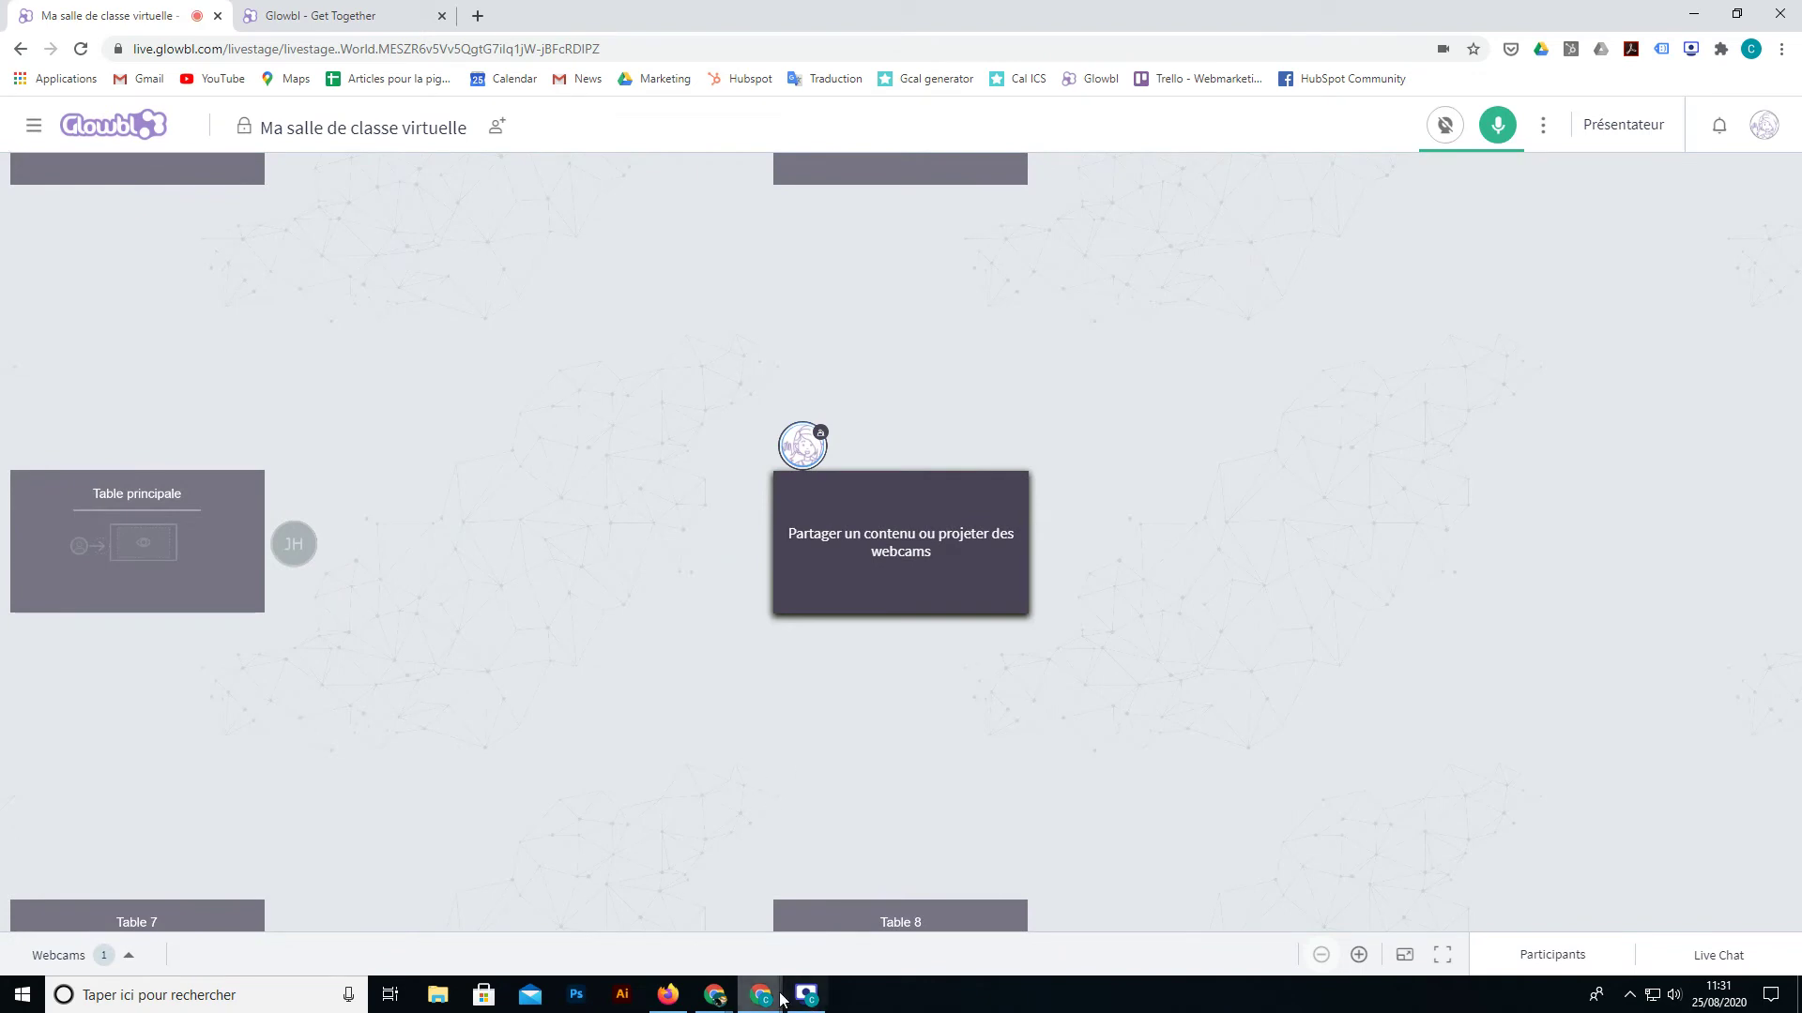
Step: Switch to the participant's window, zoom the classroom out and move the participant's avatar to Table 5 beside the presenter
mouse_move(762, 996)
left_click(809, 915)
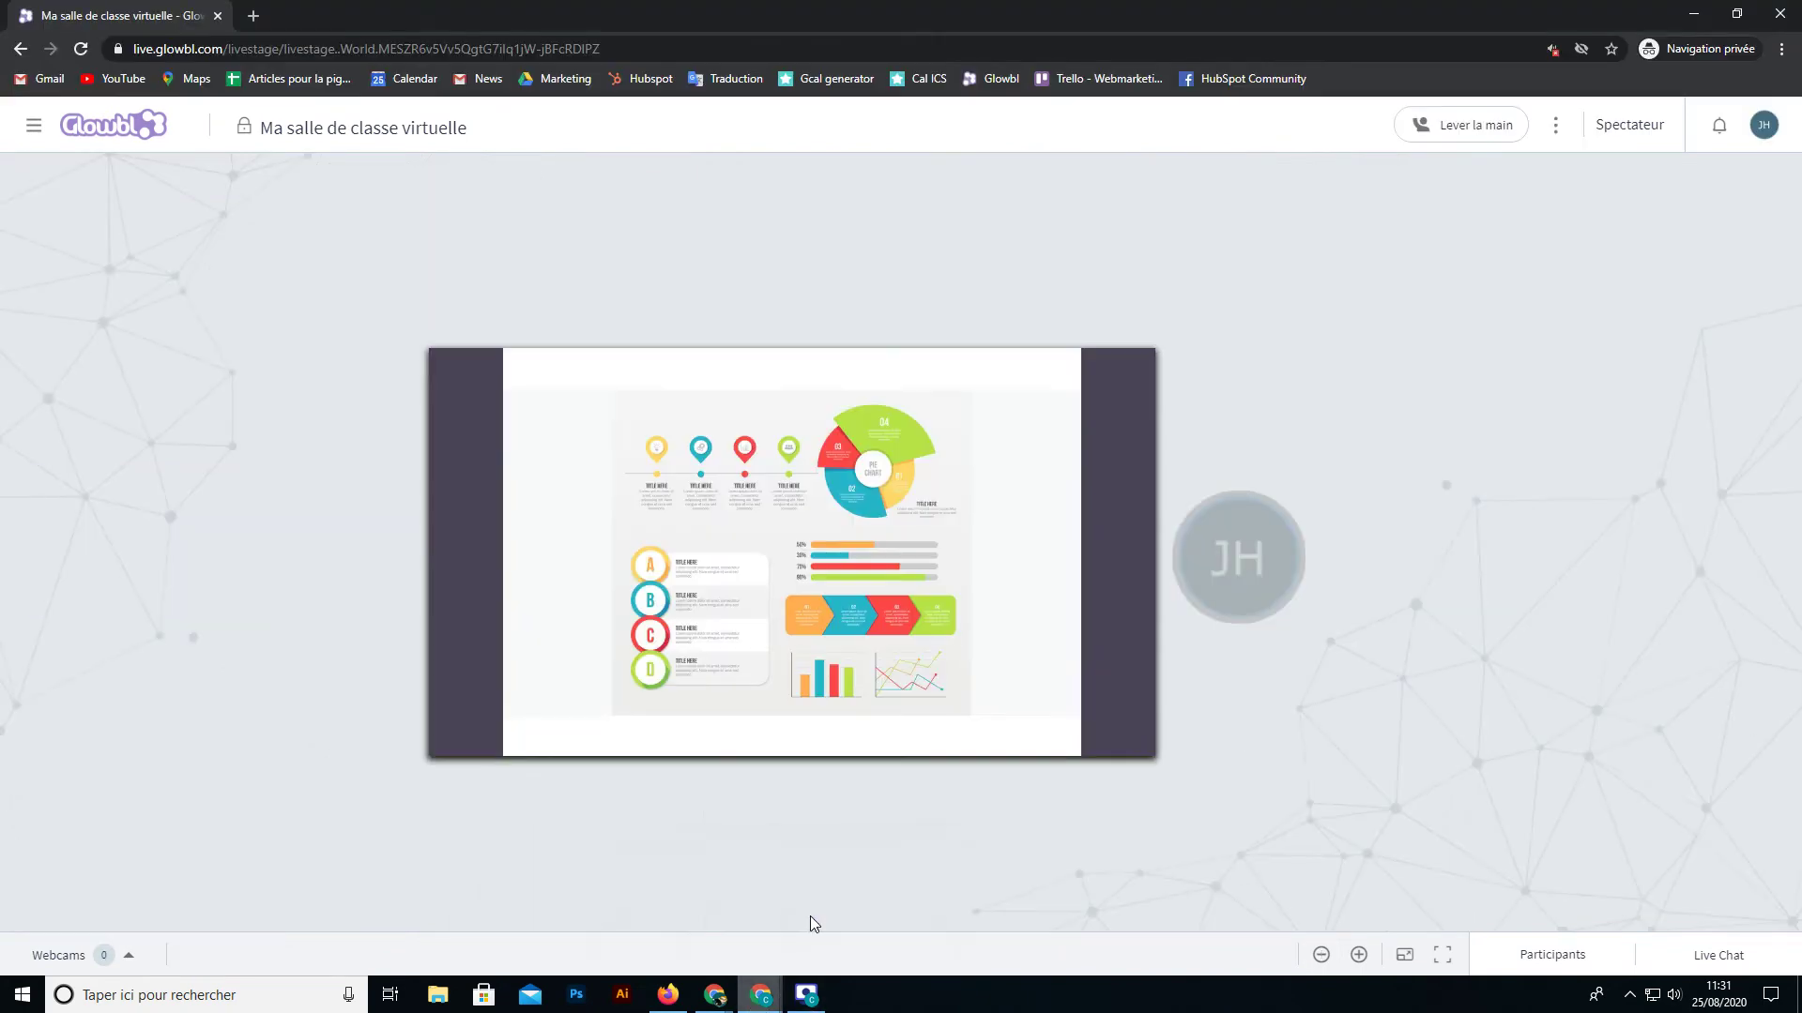
left_click_drag(1238, 556, 1238, 556)
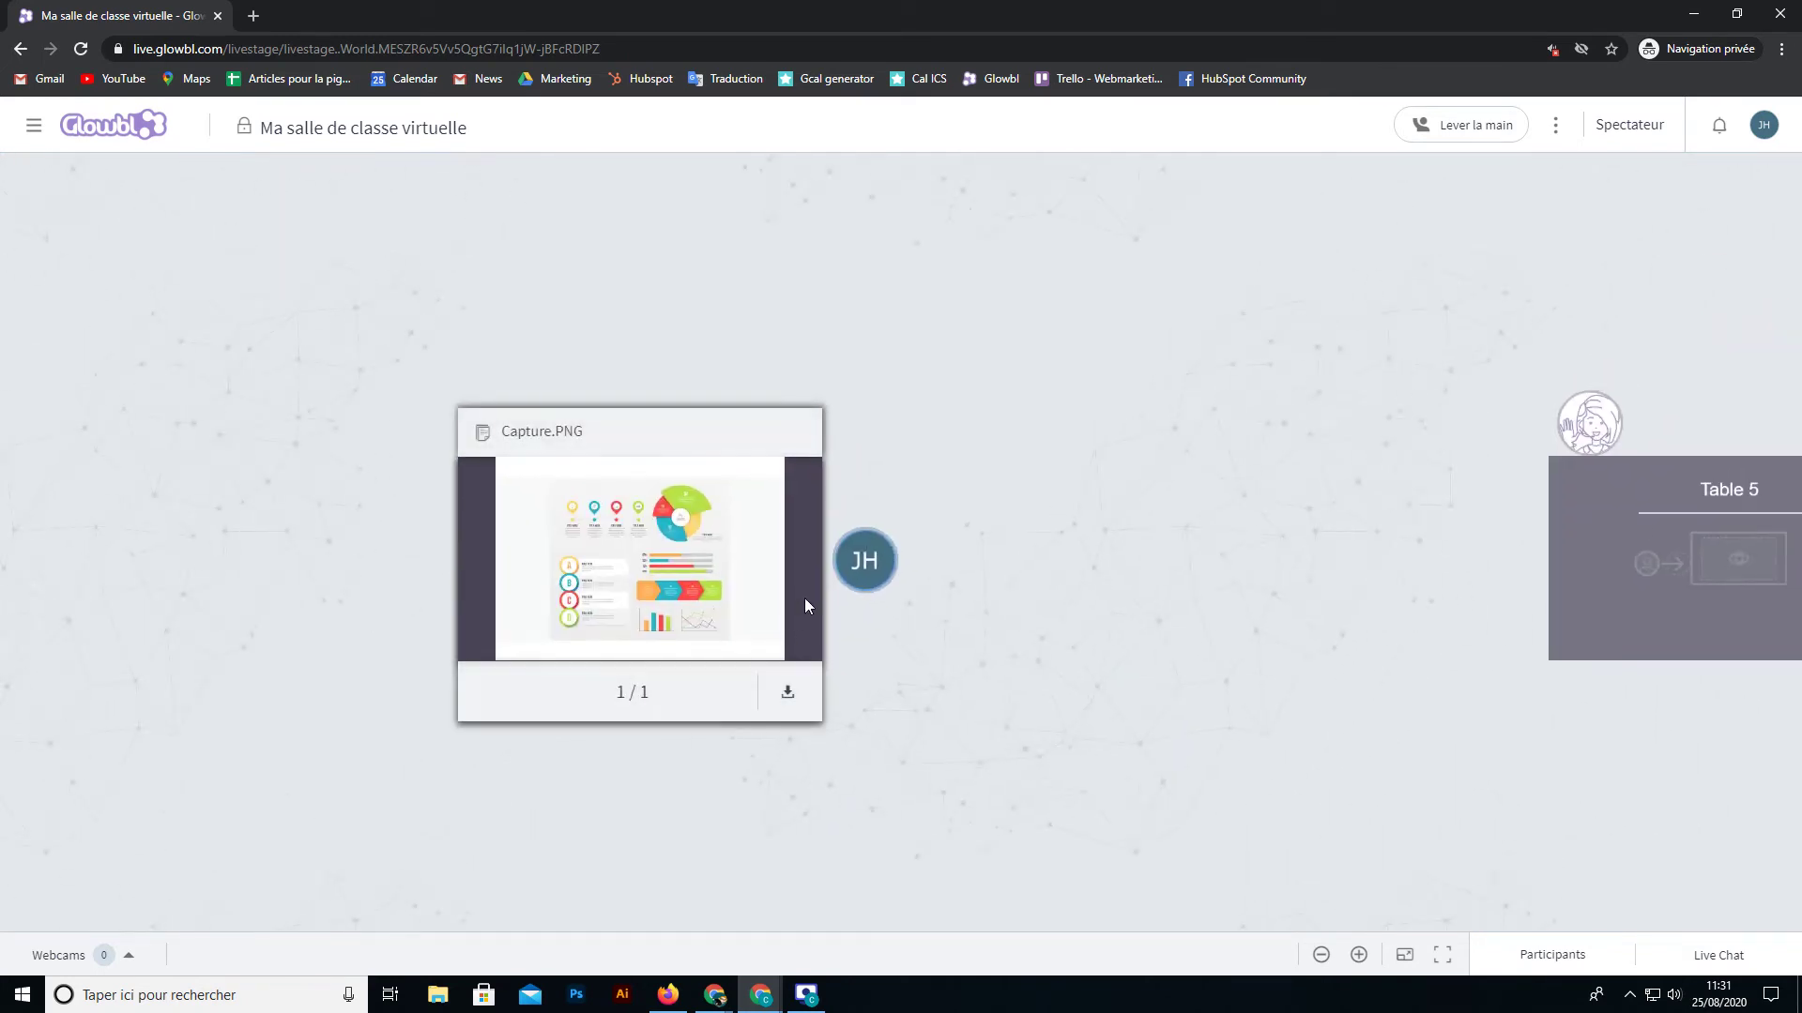
left_click_drag(989, 583, 1533, 563)
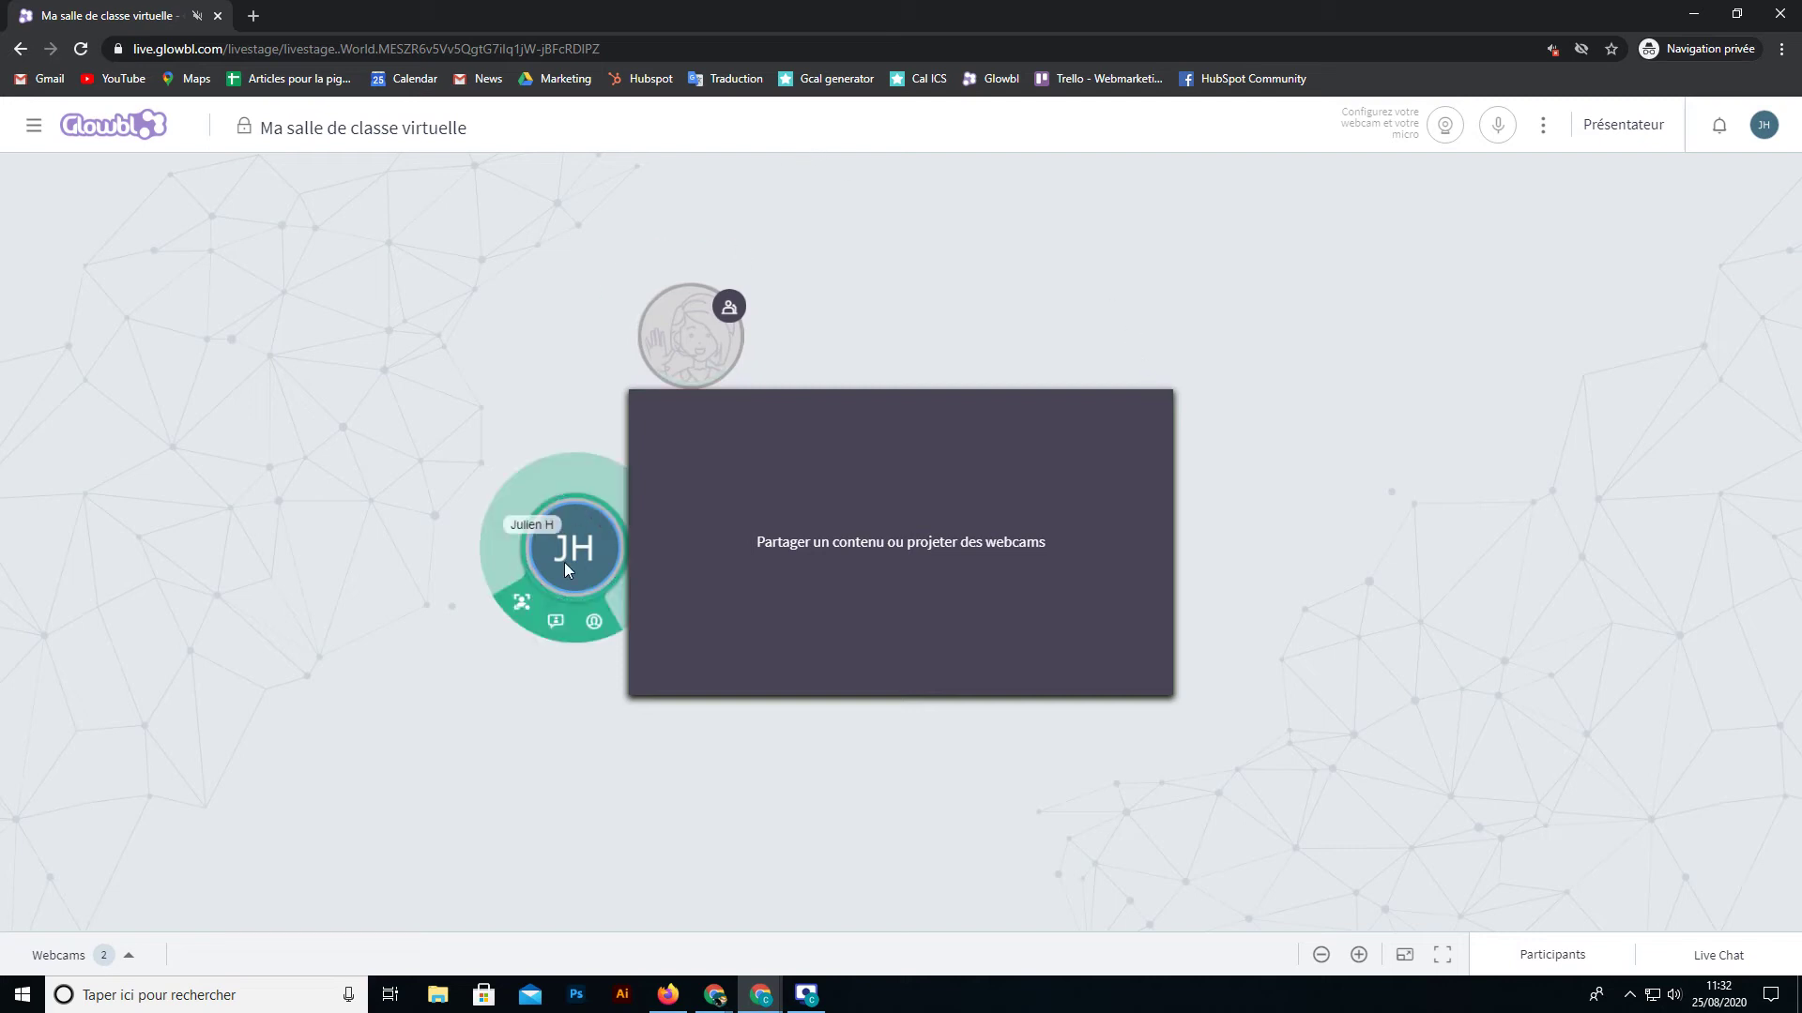
Step: As the participant, upload the naassom-azevedo image file as a document into Table 5's content window
mouse_move(695, 610)
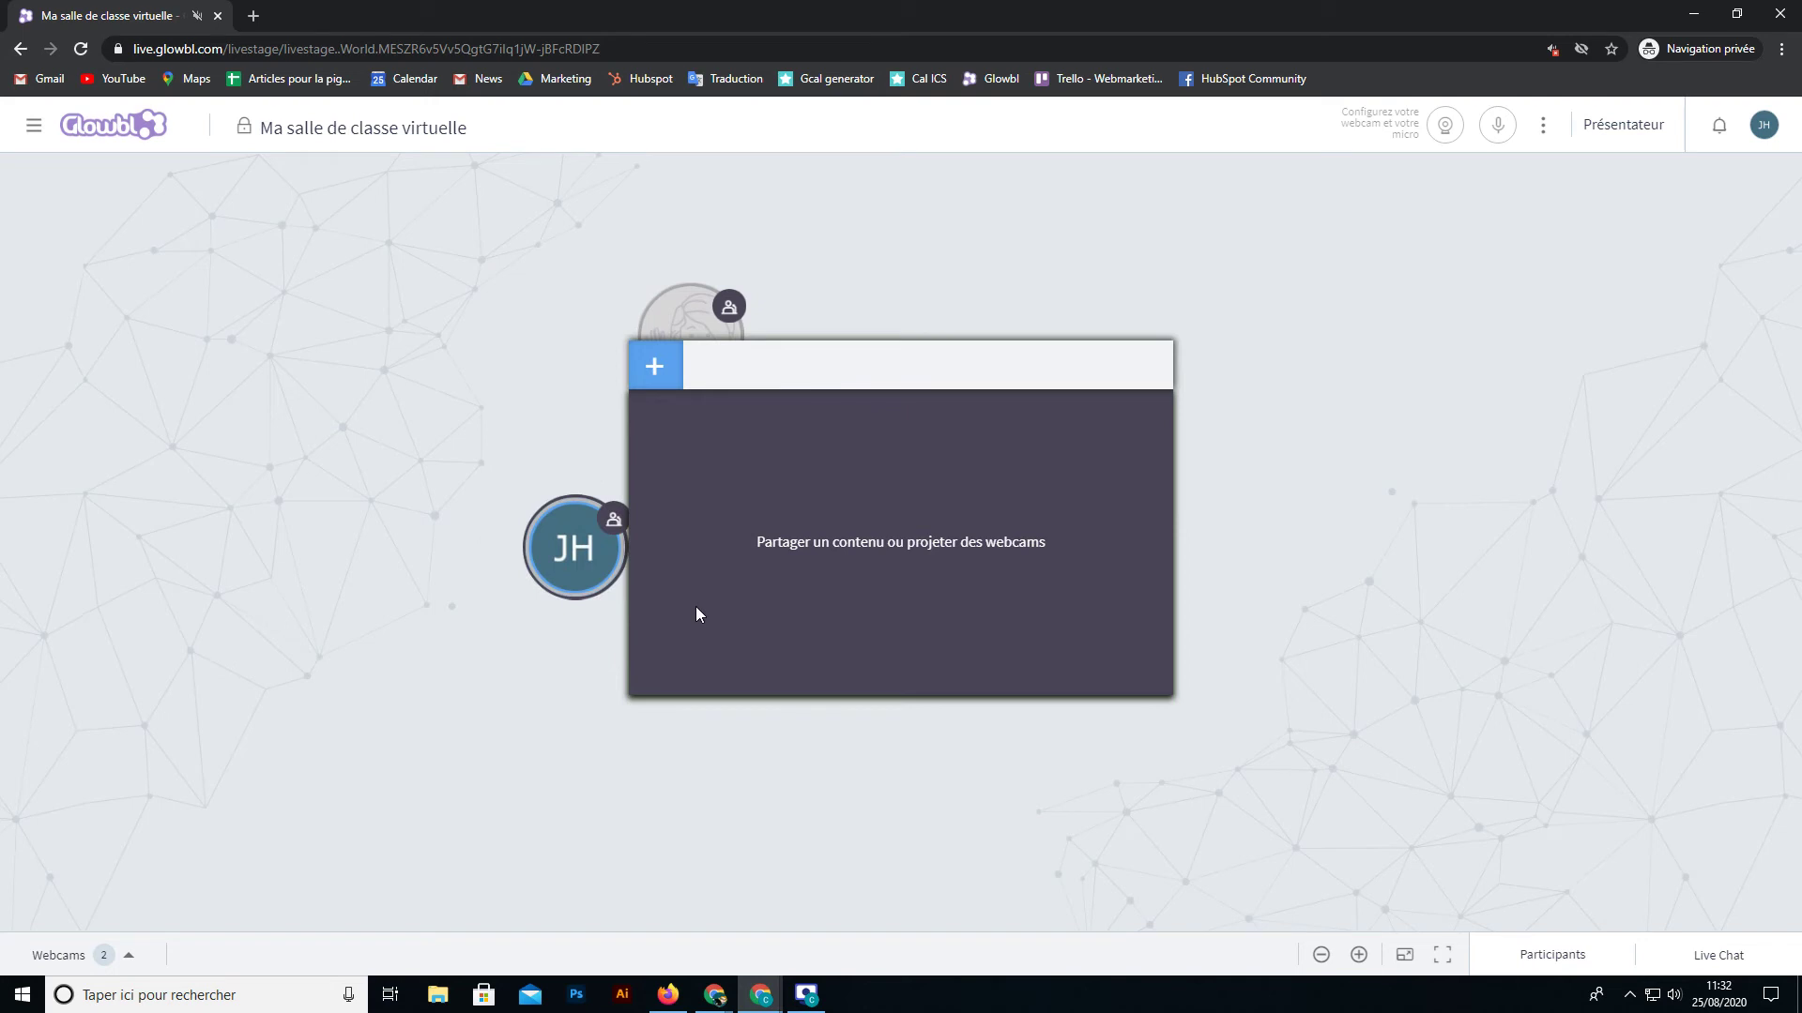
left_click(670, 380)
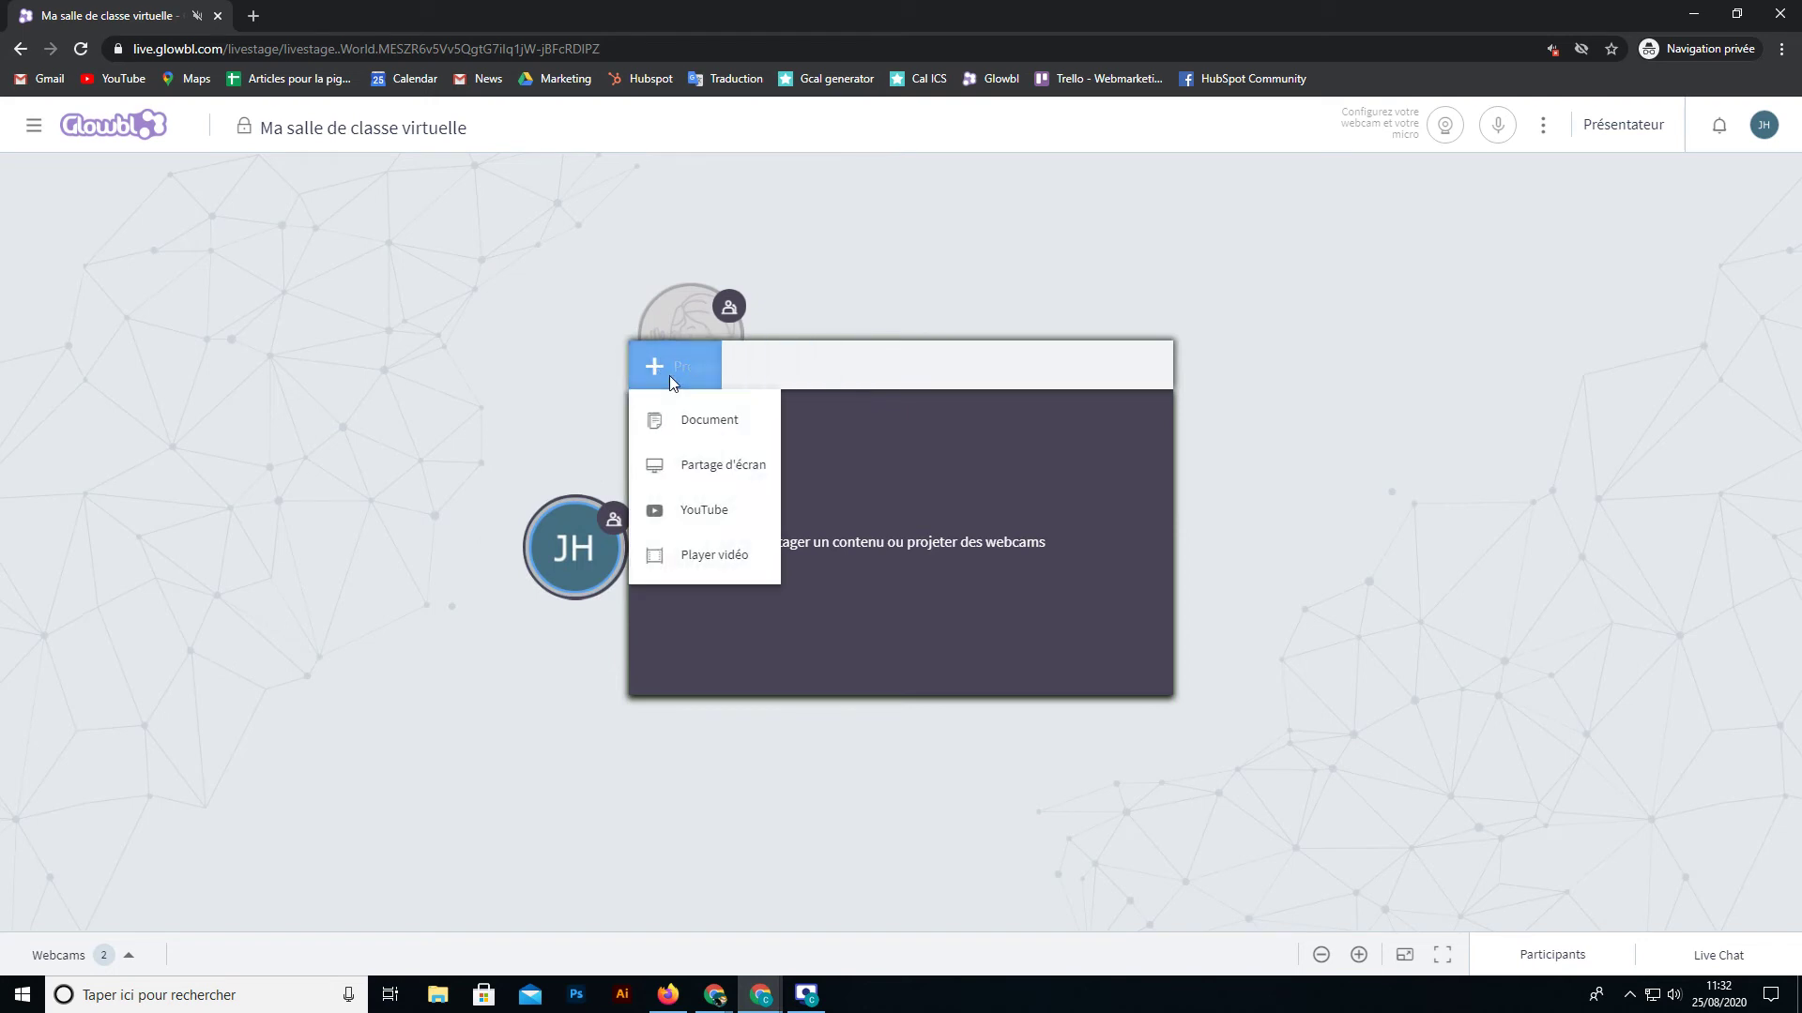
left_click(699, 418)
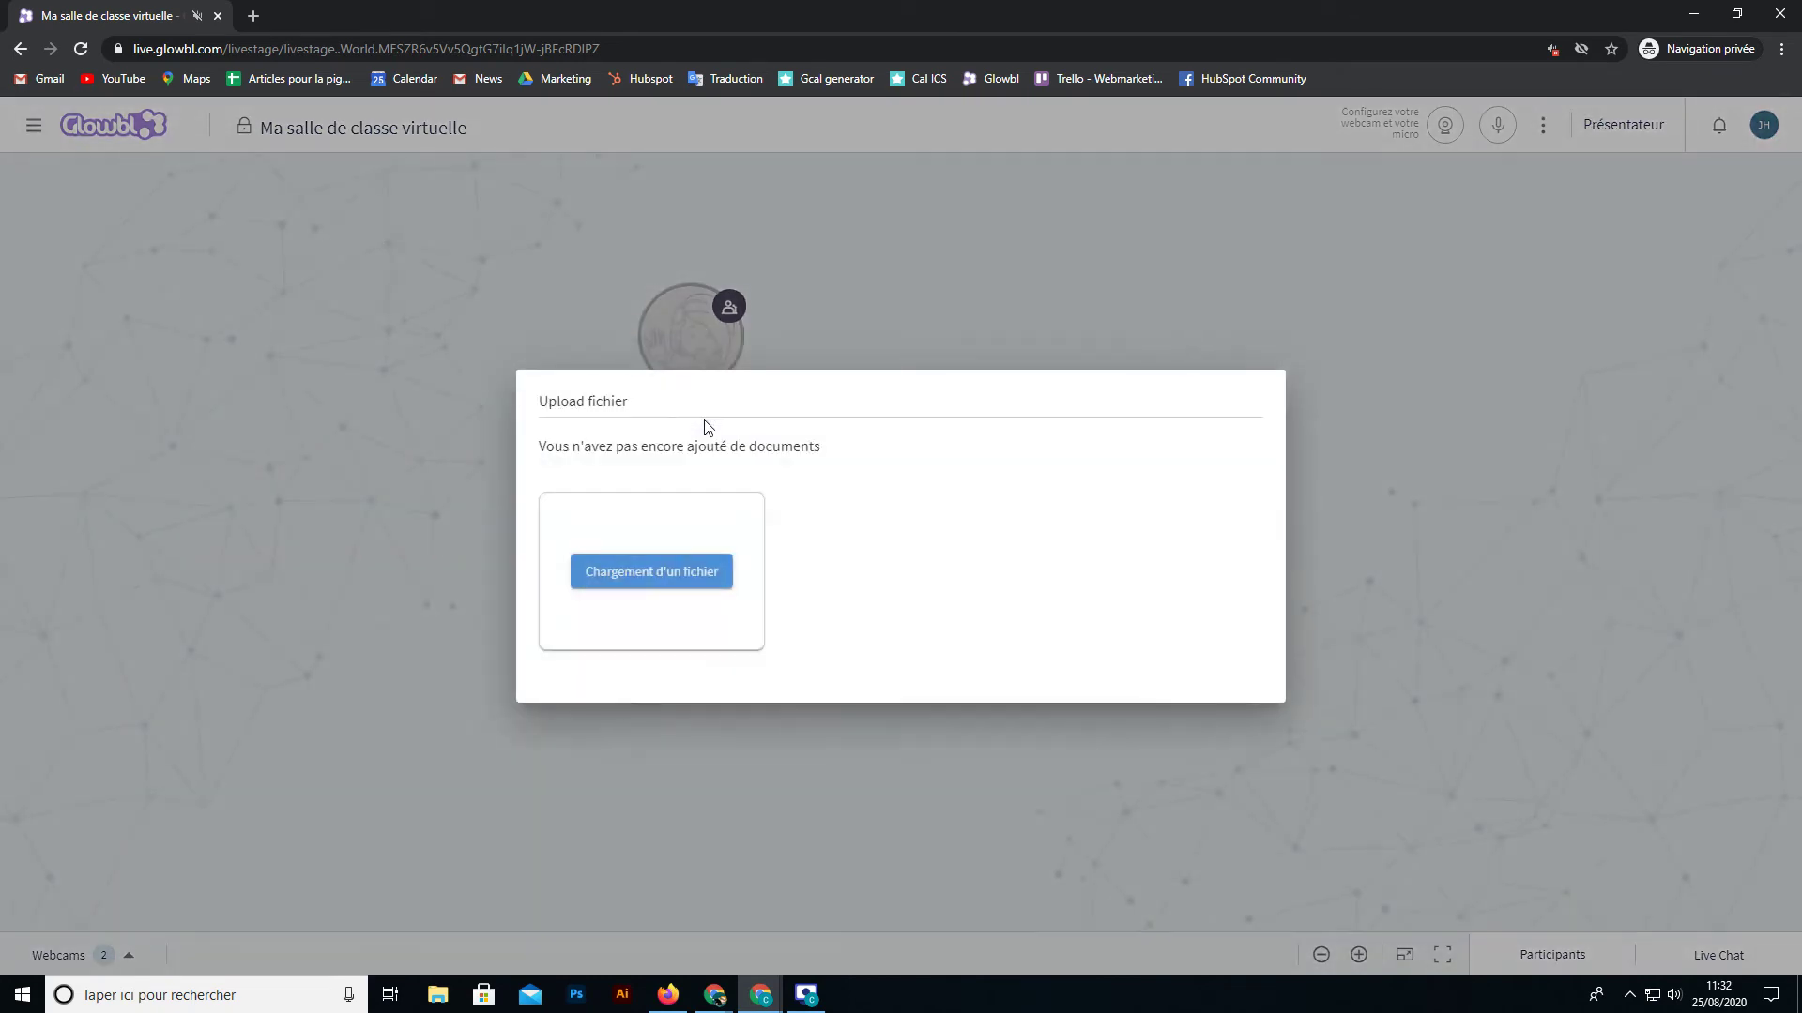
left_click(684, 572)
left_click(425, 143)
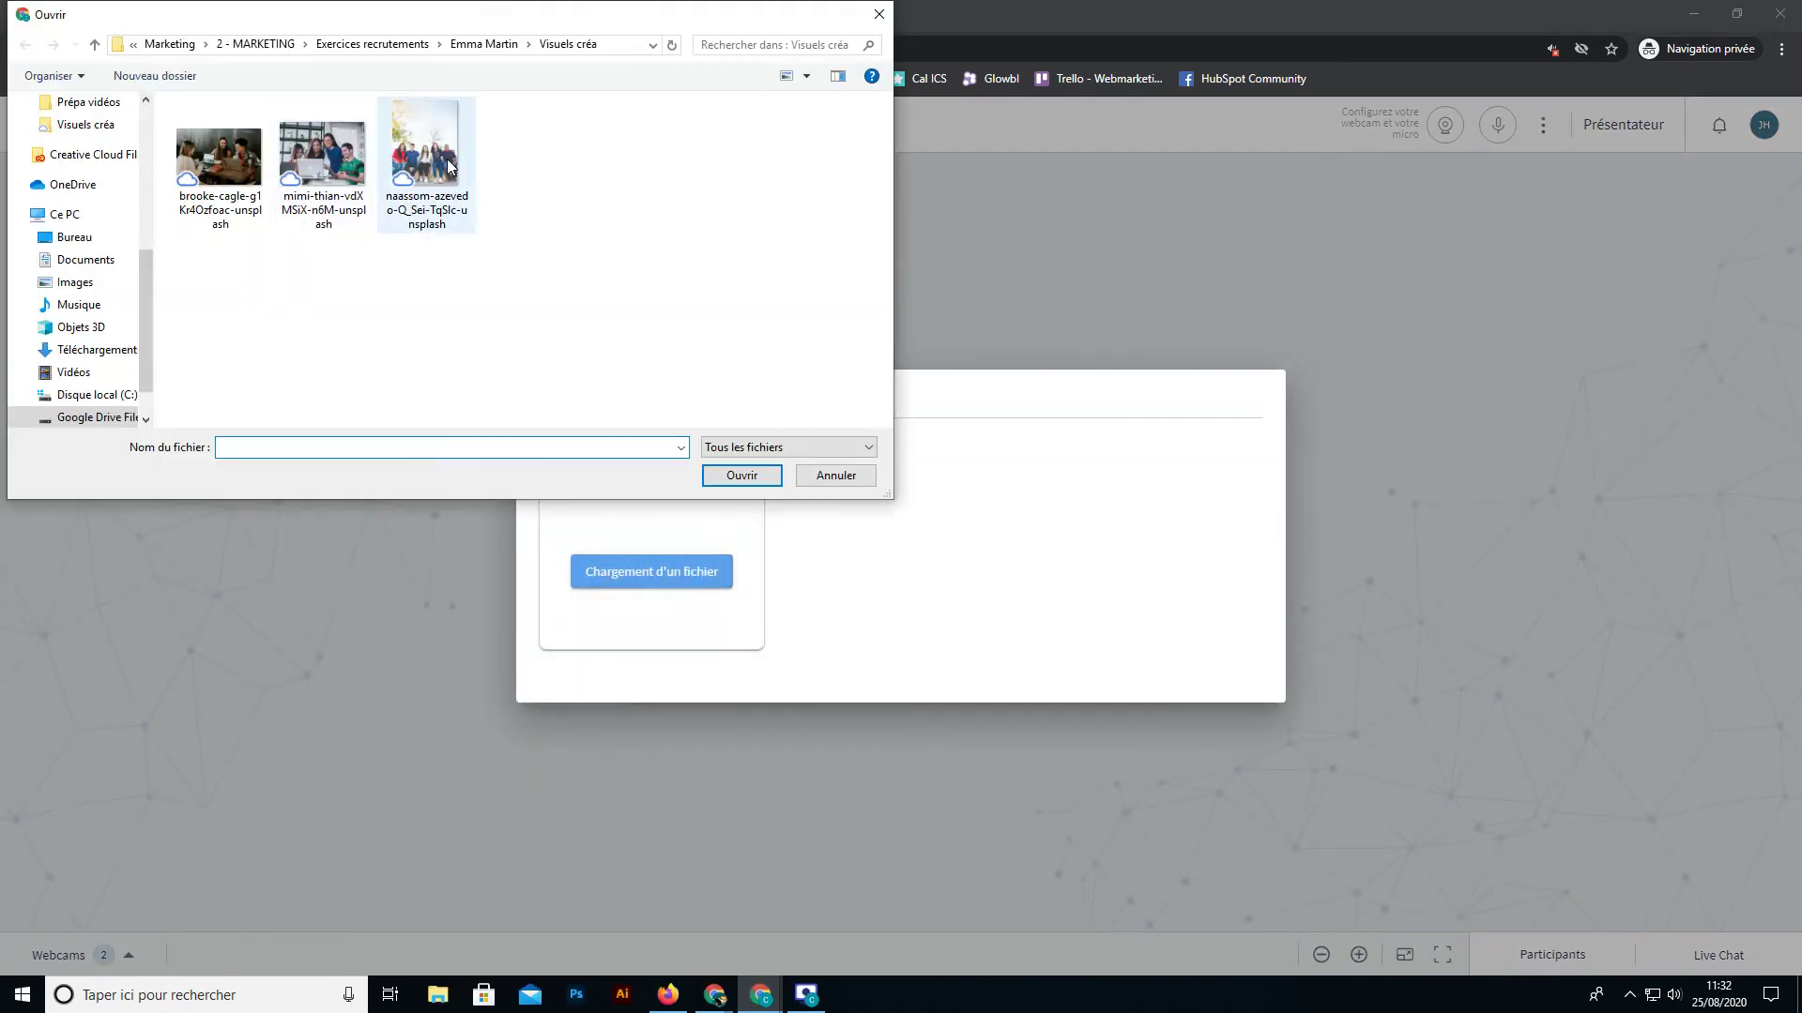
left_click(740, 474)
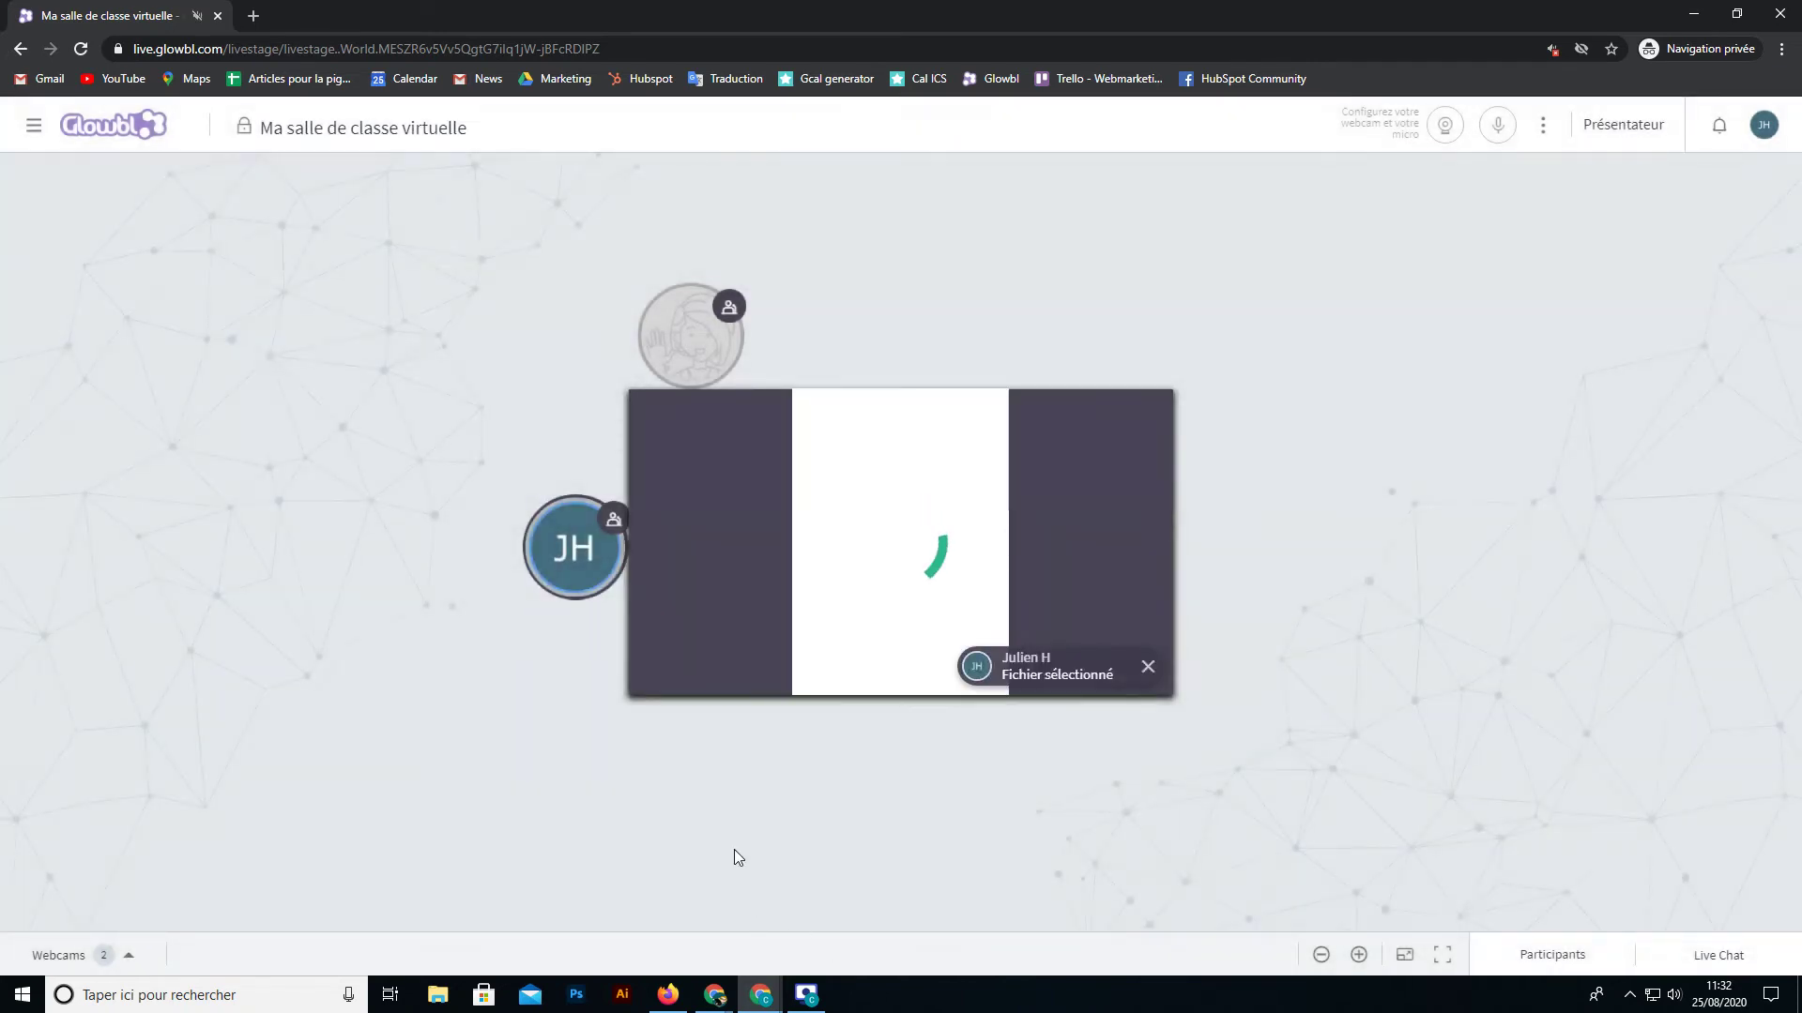
mouse_move(763, 1000)
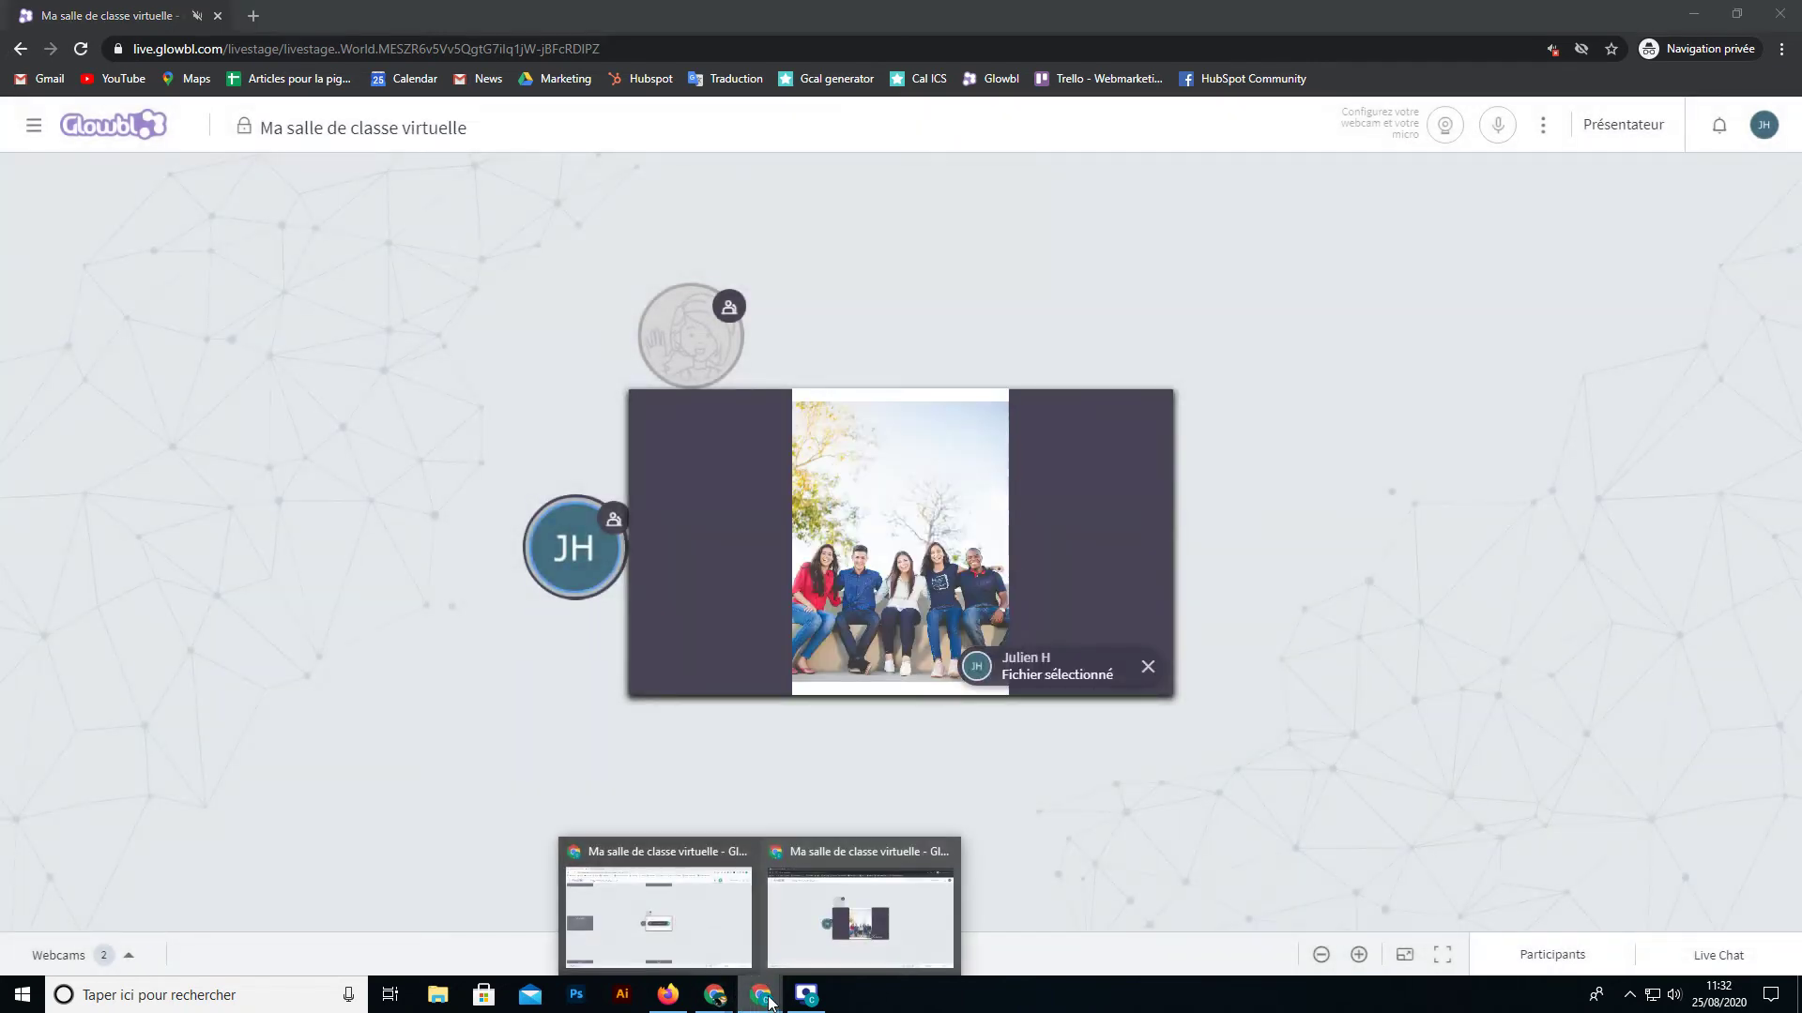
left_click(623, 892)
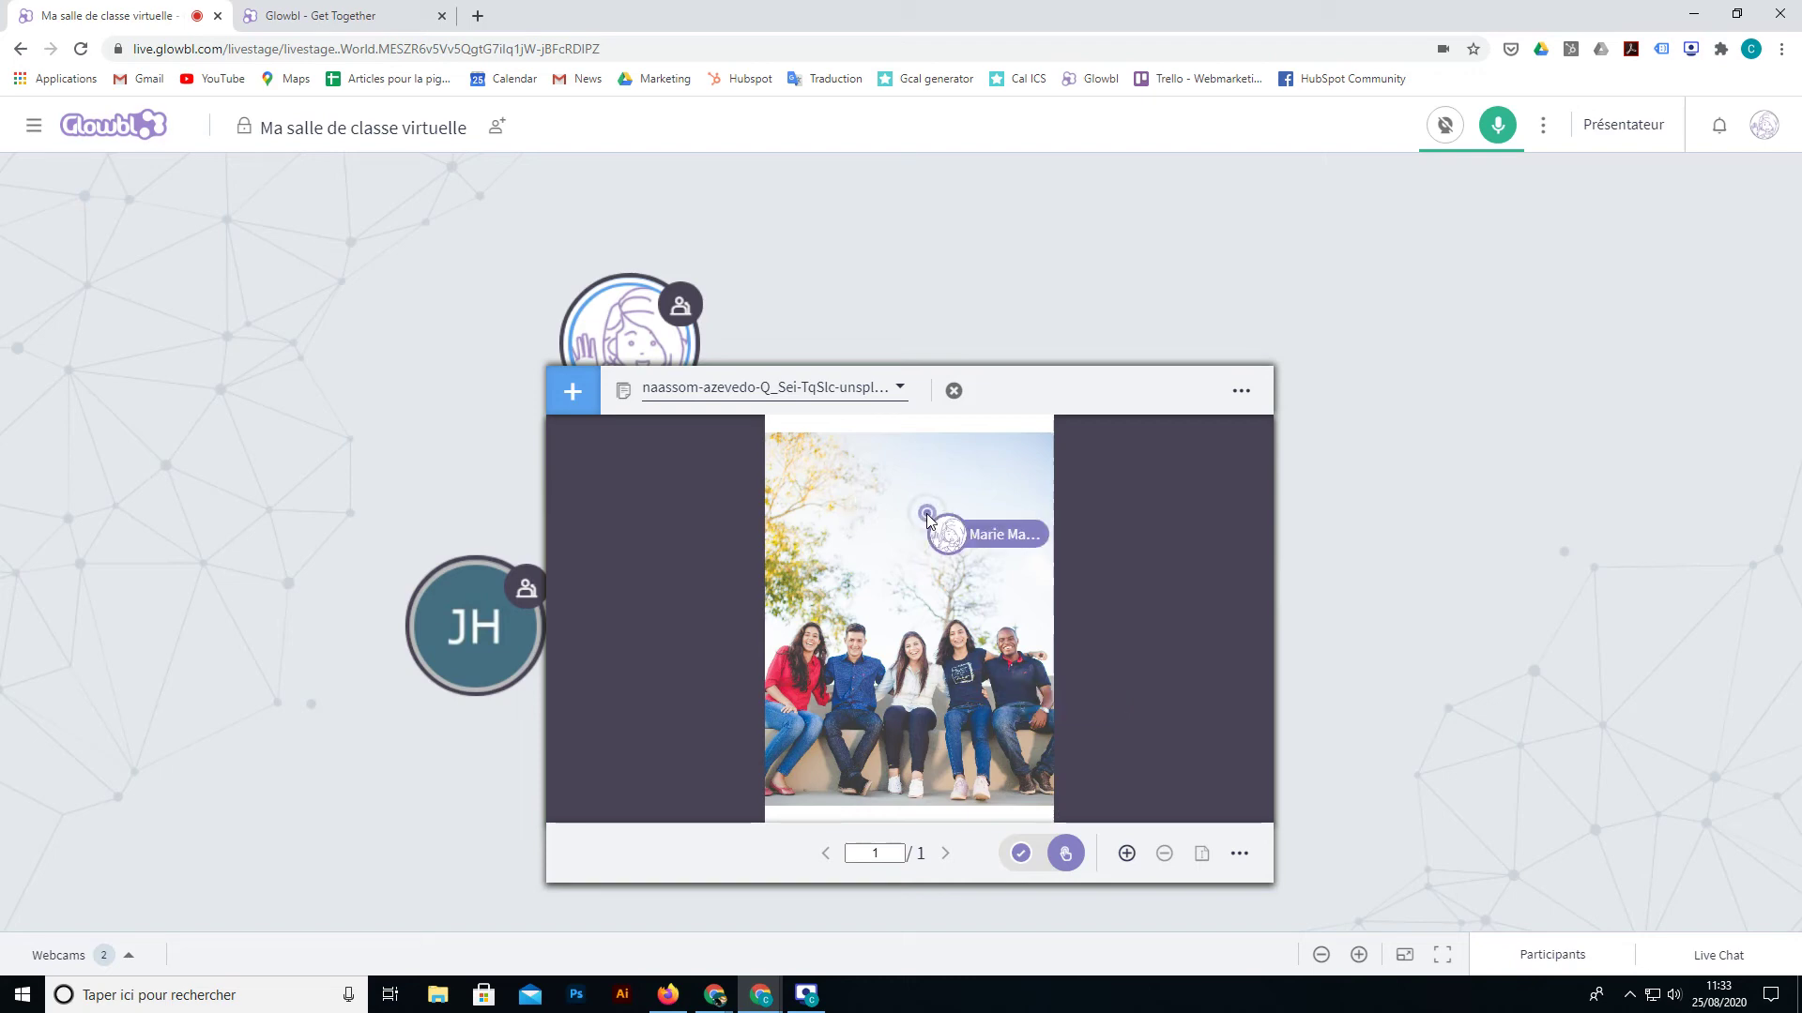
left_click_drag(853, 397, 575, 391)
left_click(574, 391)
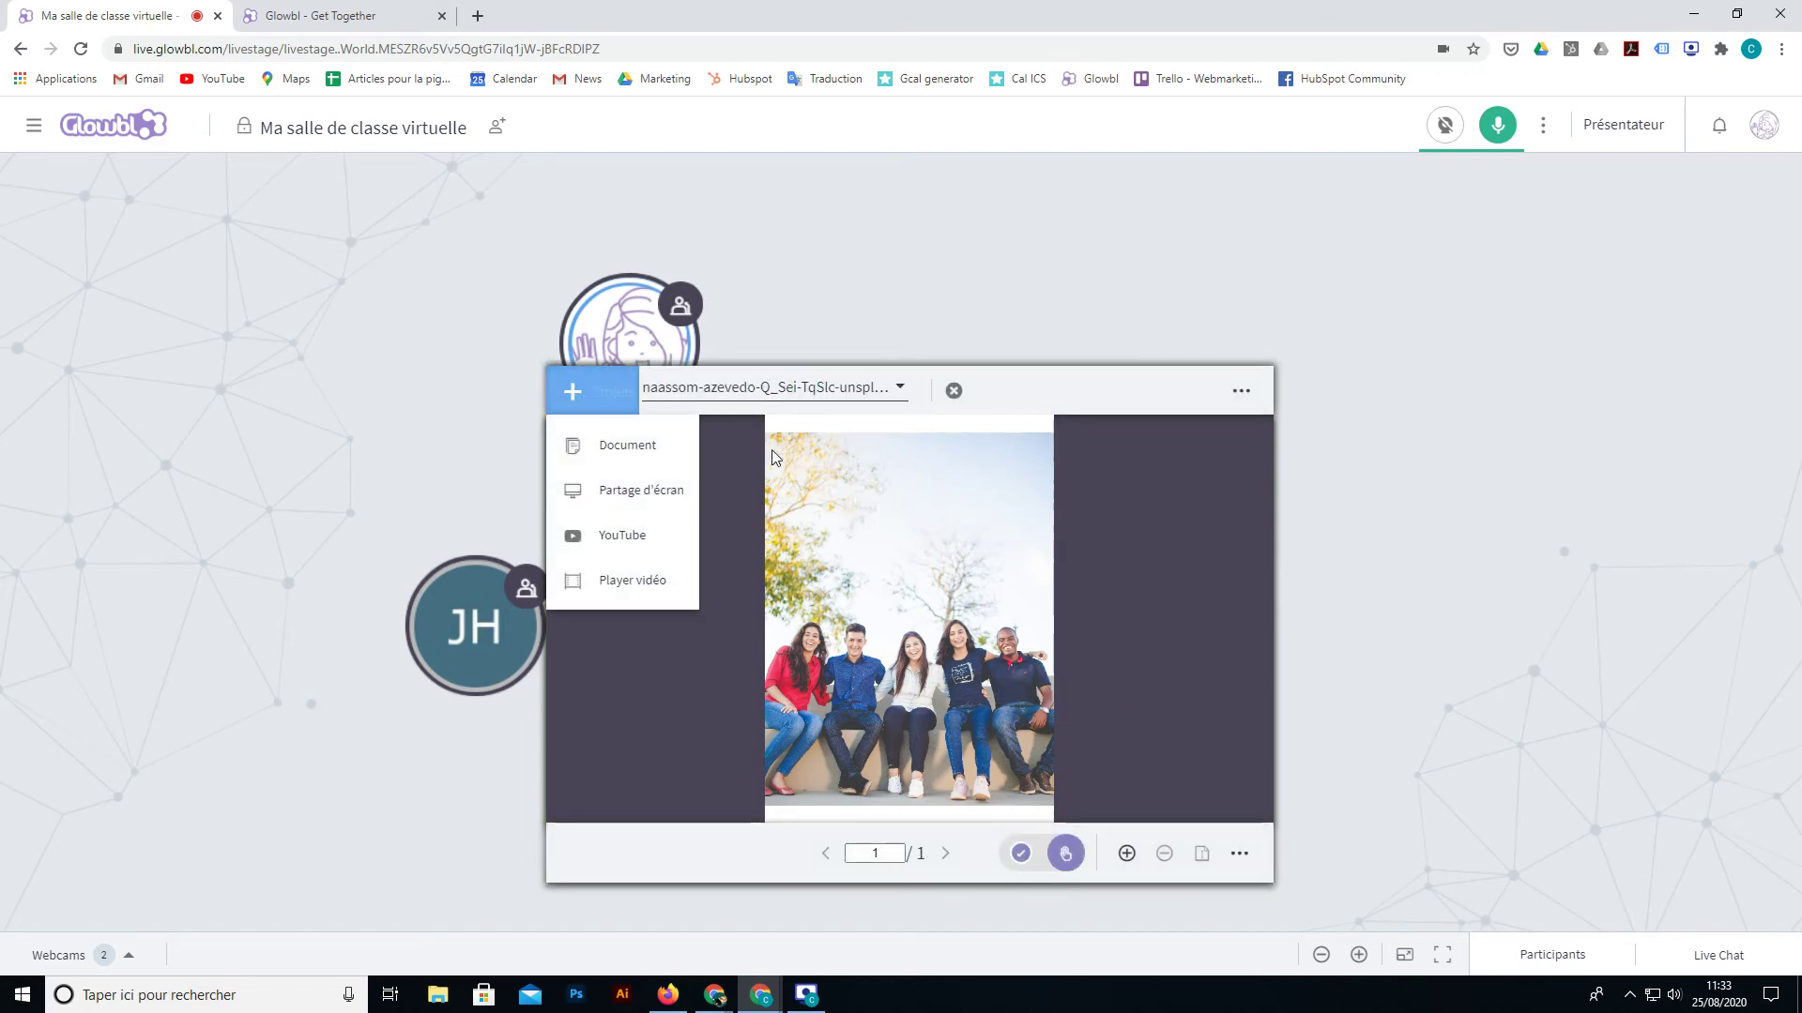
left_click(647, 527)
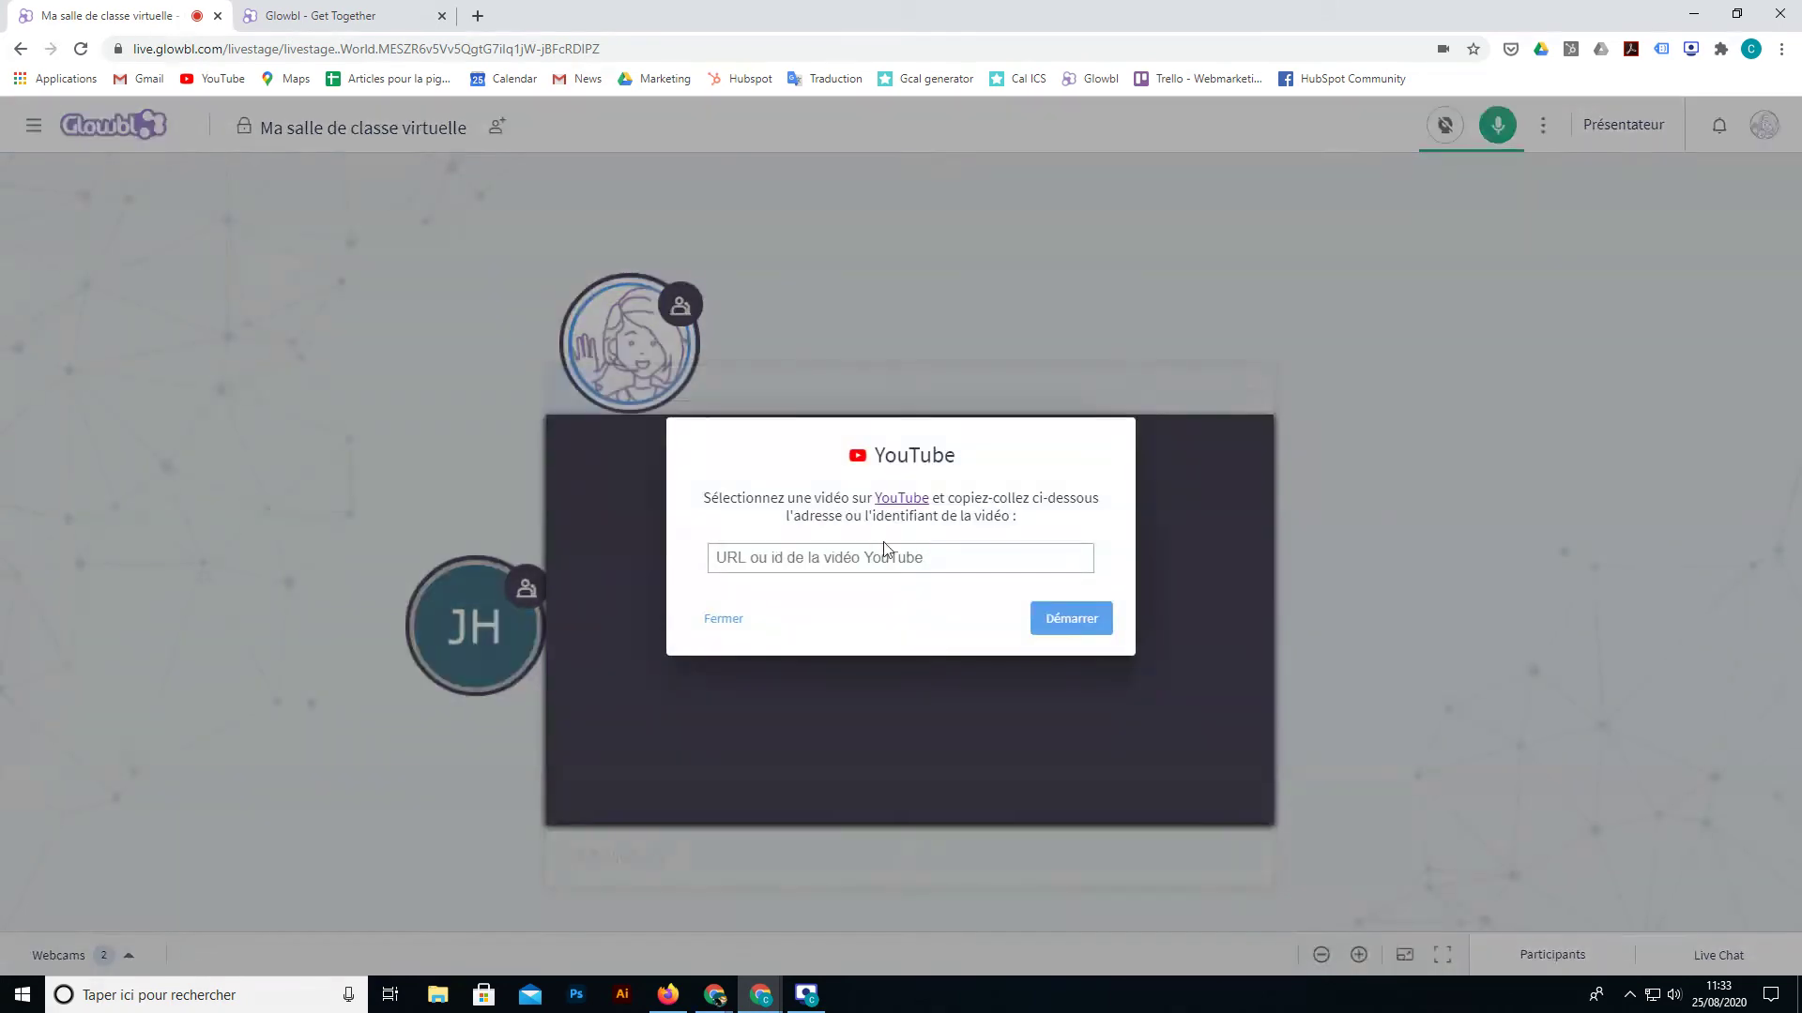
left_click(885, 557)
type("https://www.youtube.com/watch?v=7cAA288uvtM")
left_click(1066, 619)
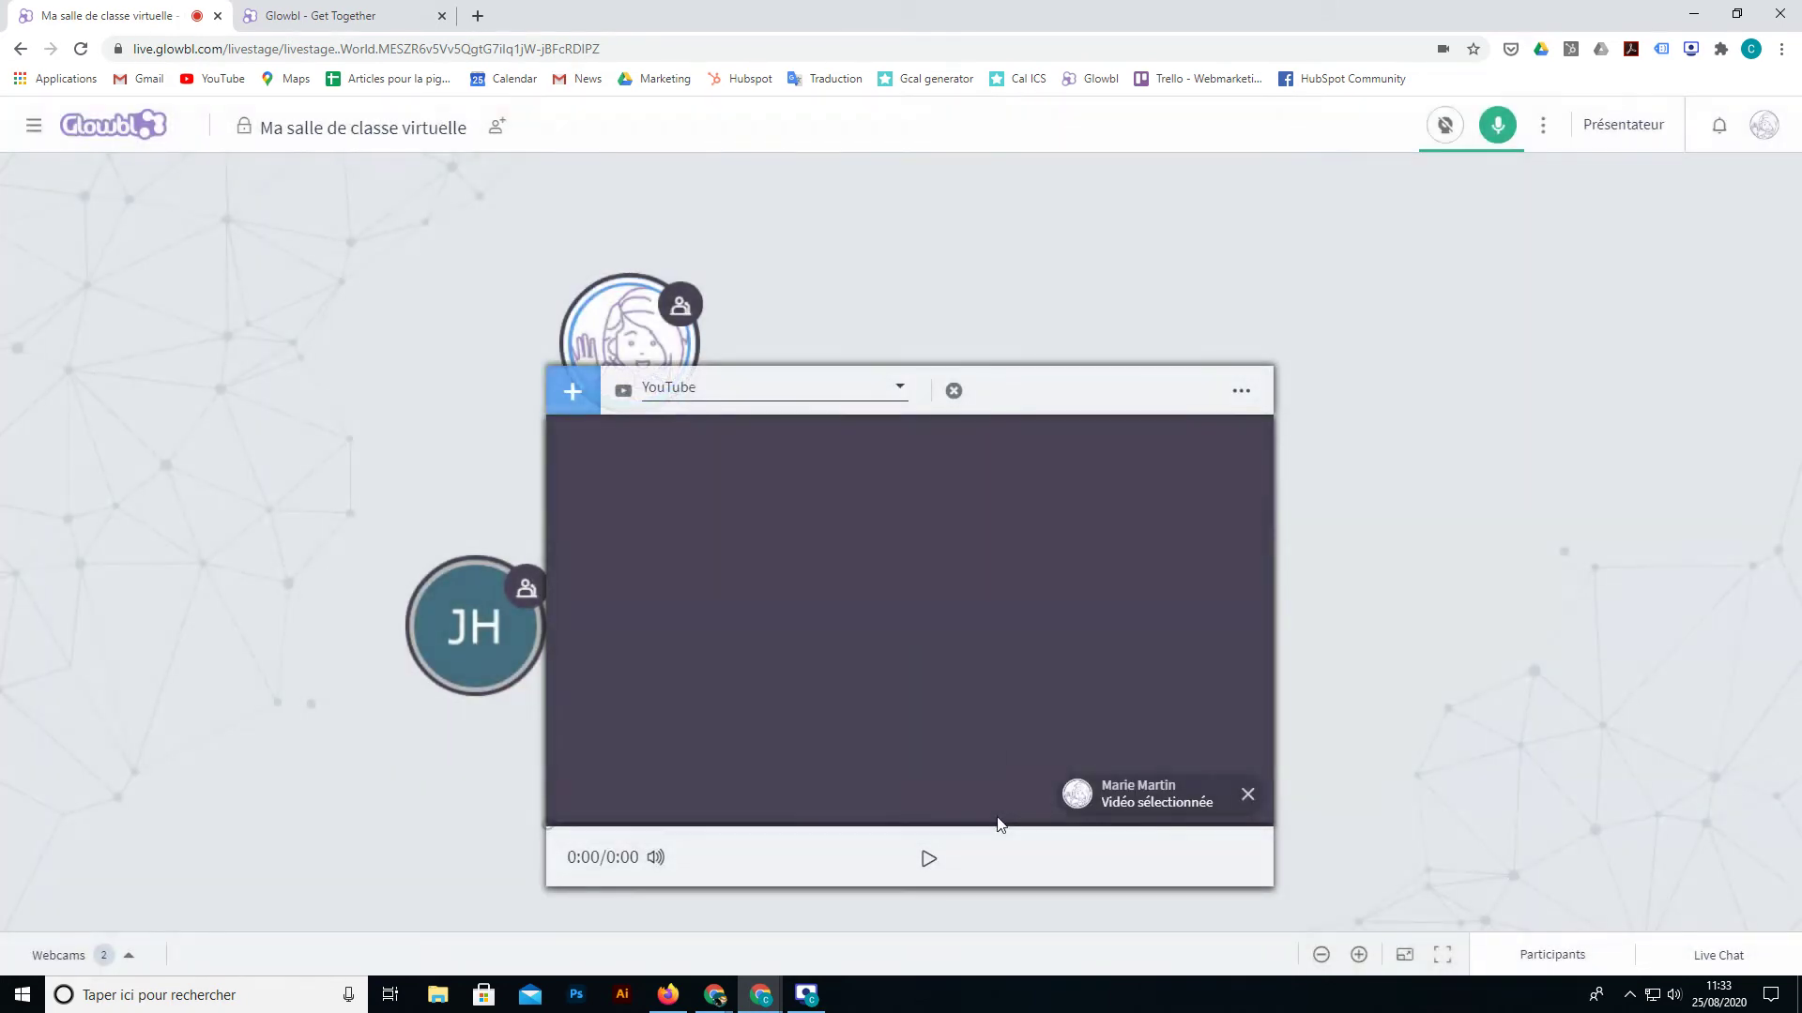
Step: Play and pause the YouTube video, switch the content back to the naassom-azevedo image and open its document options
left_click(928, 859)
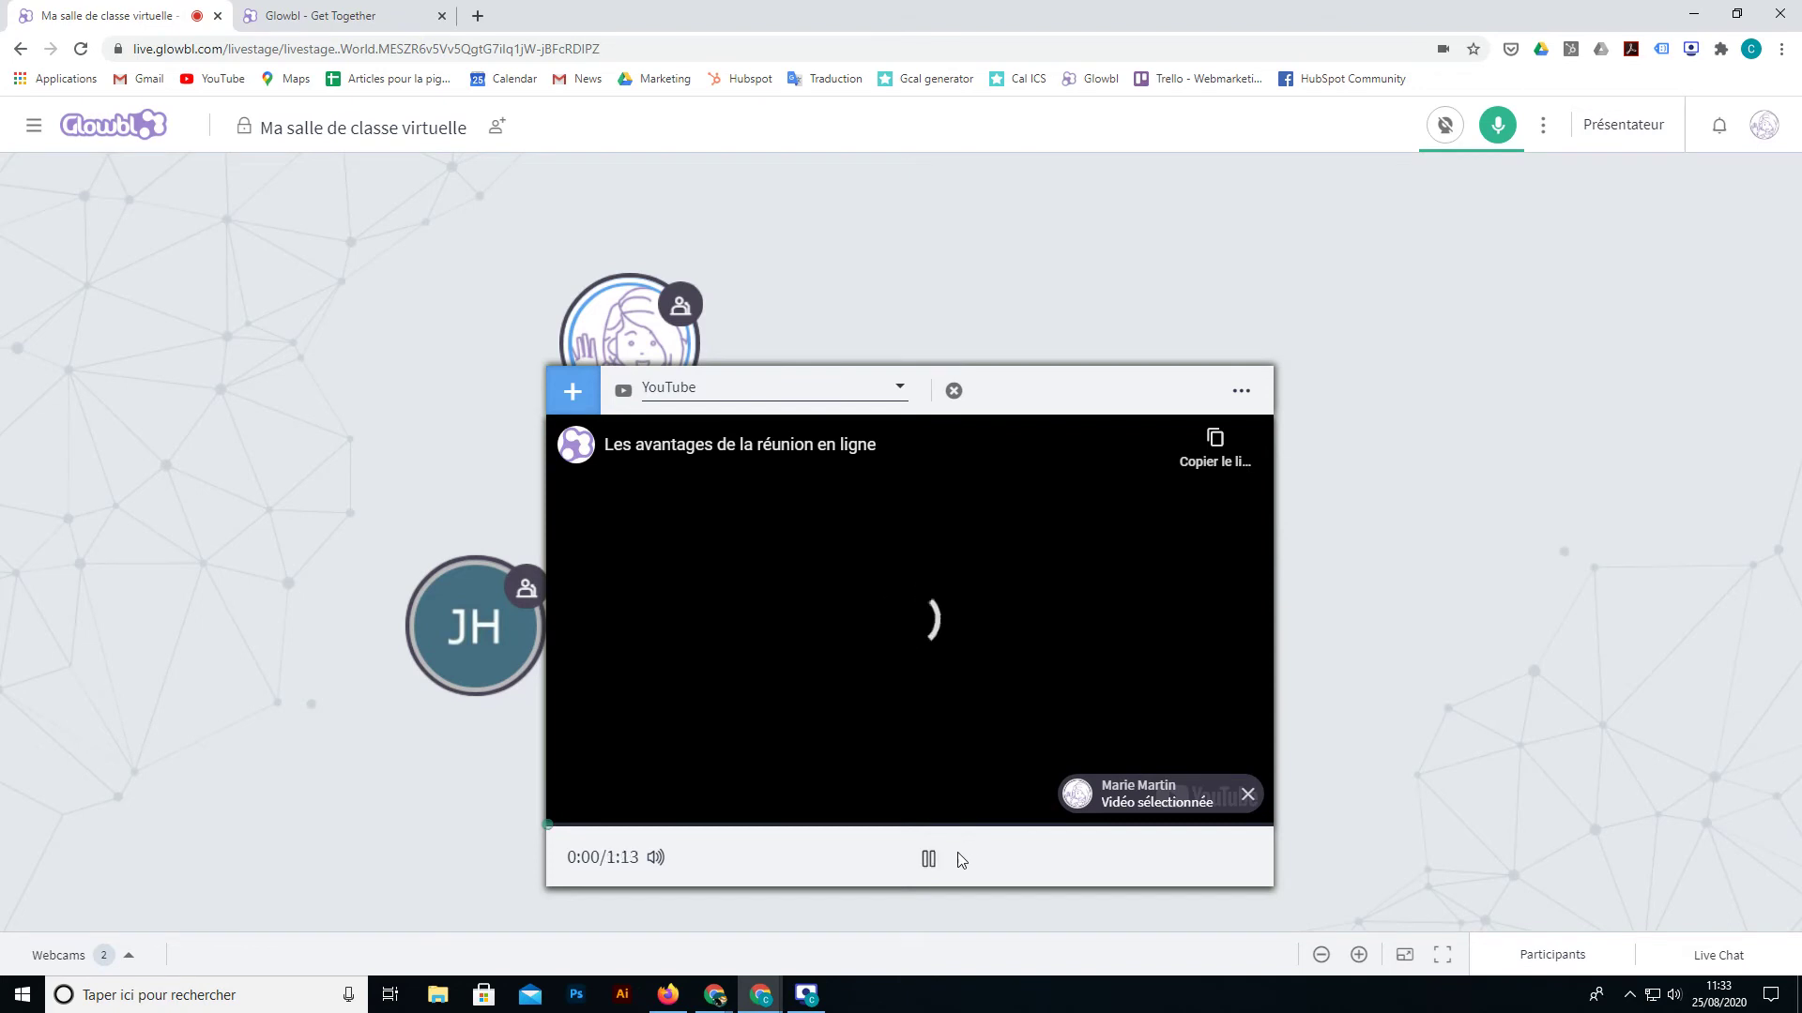
left_click(925, 859)
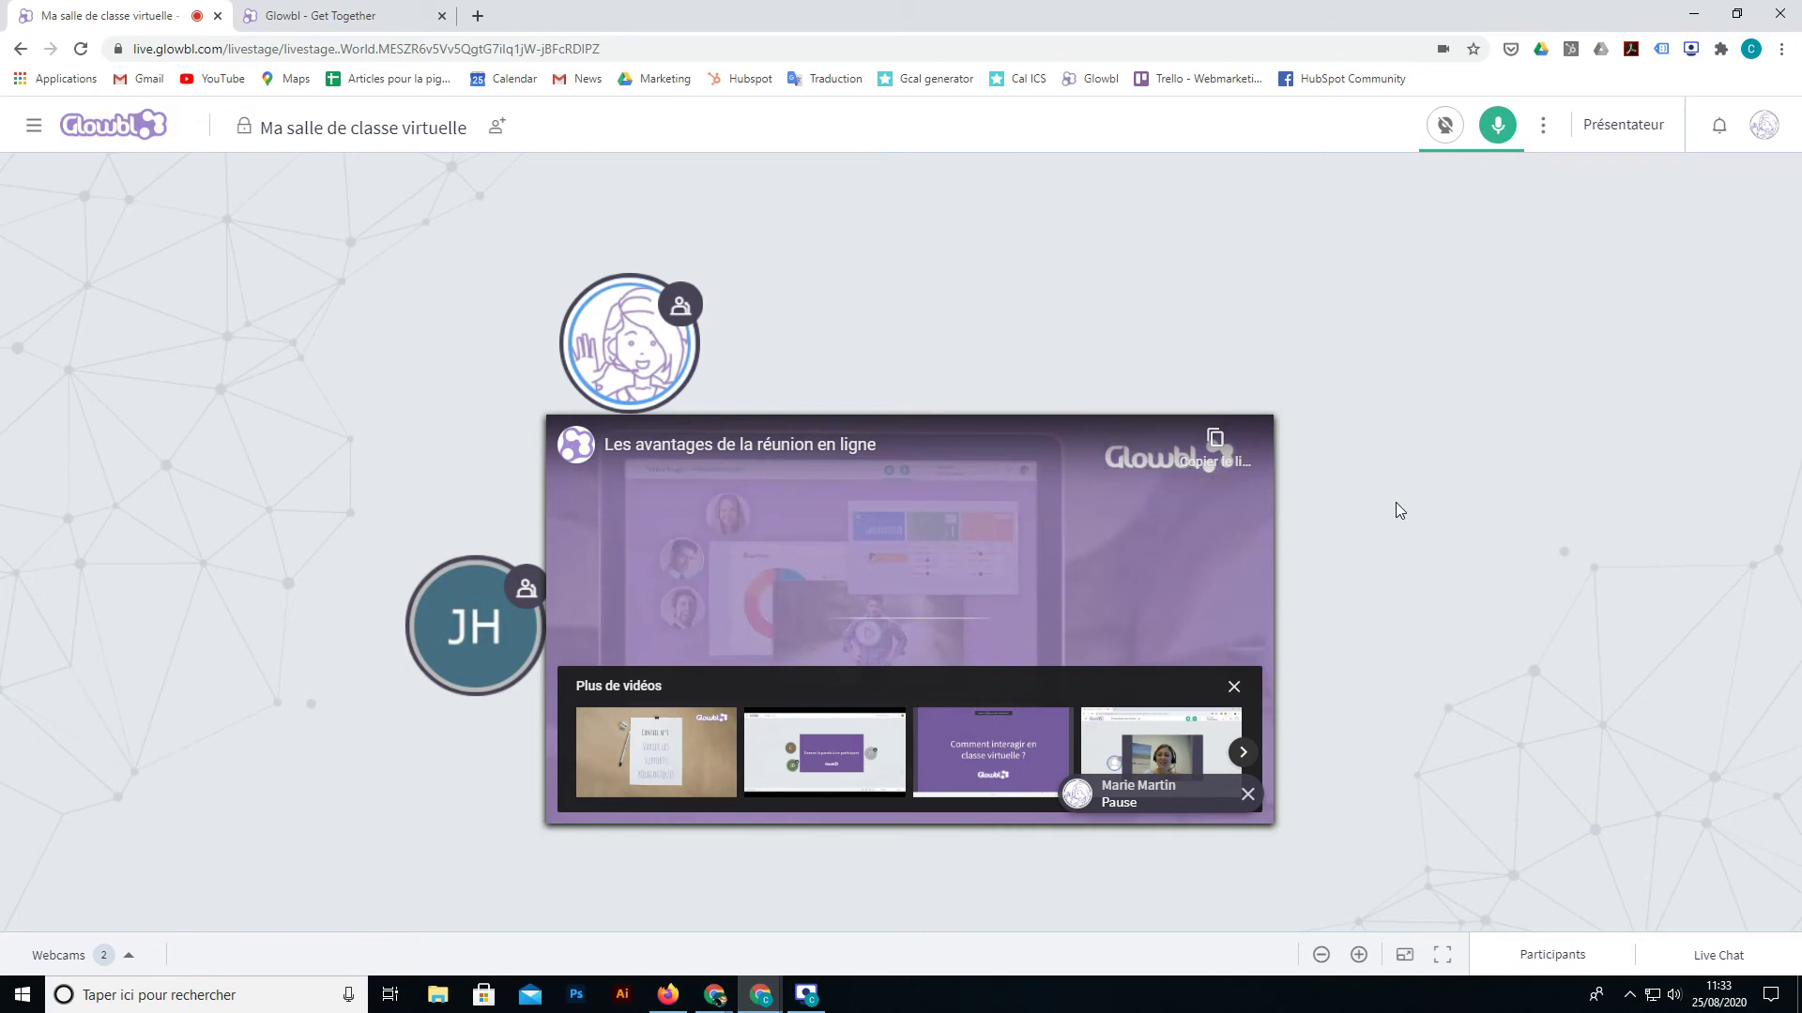
mouse_move(853, 390)
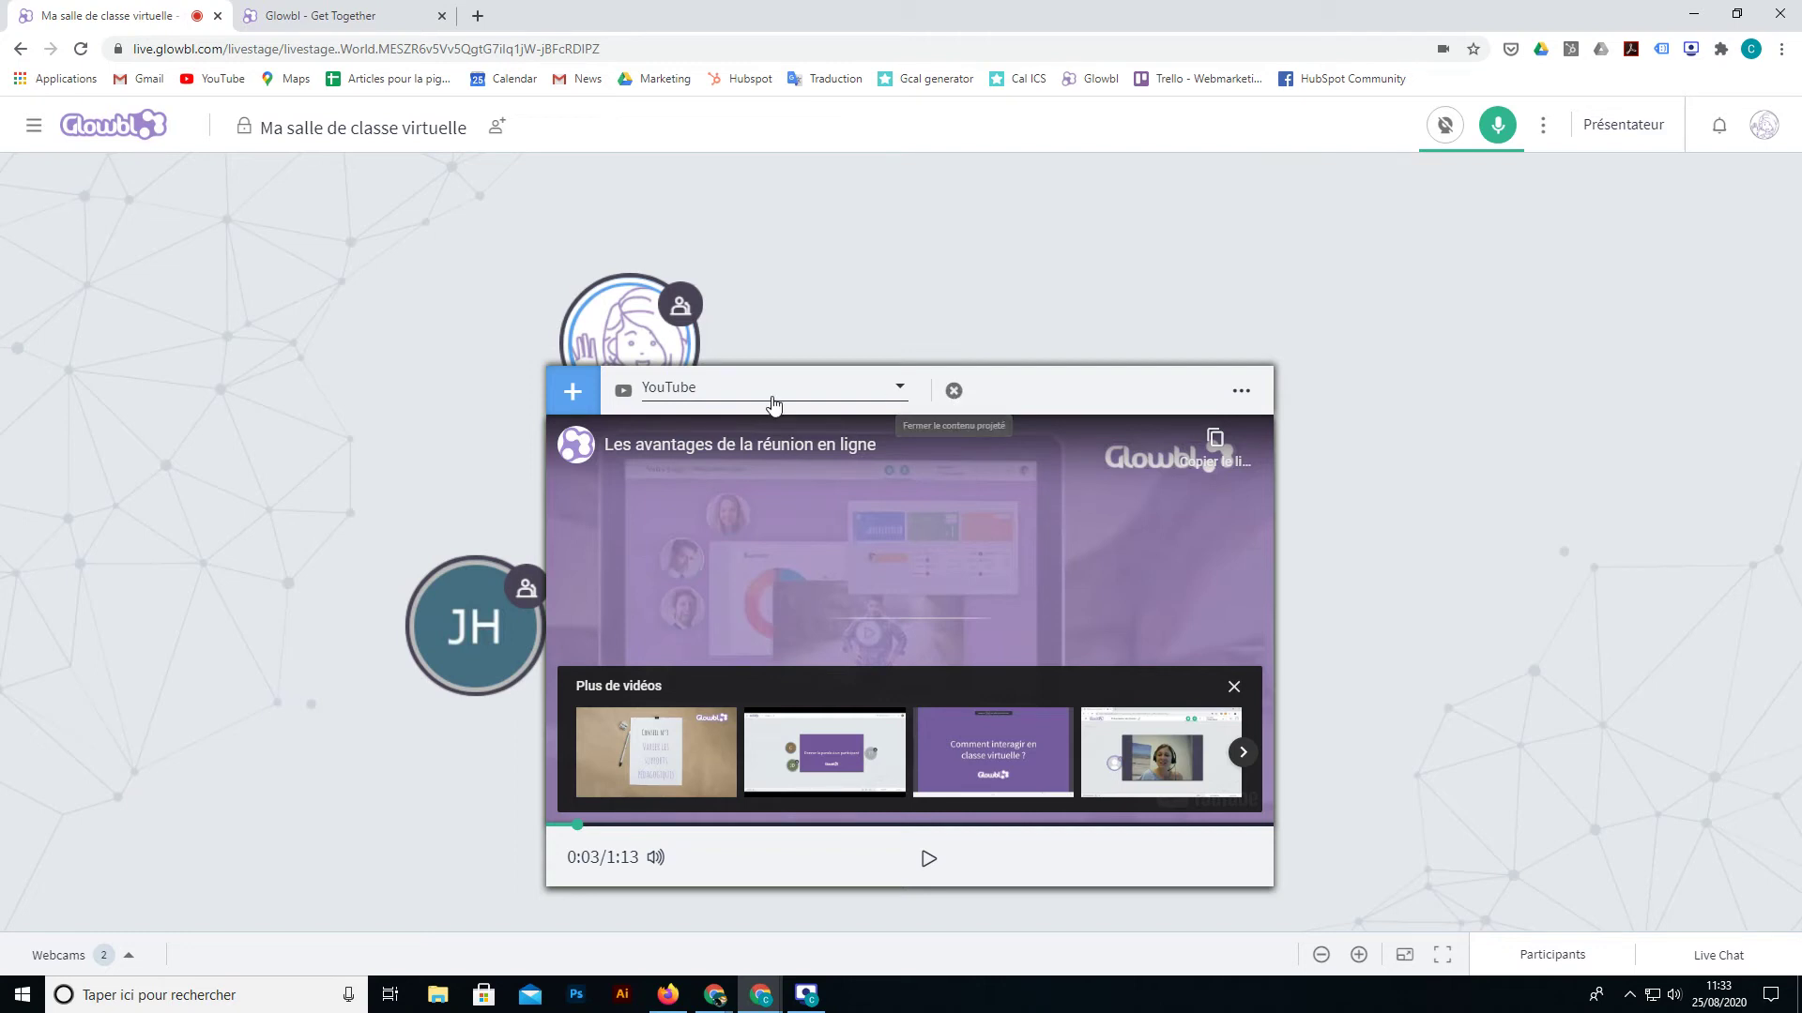
left_click(878, 395)
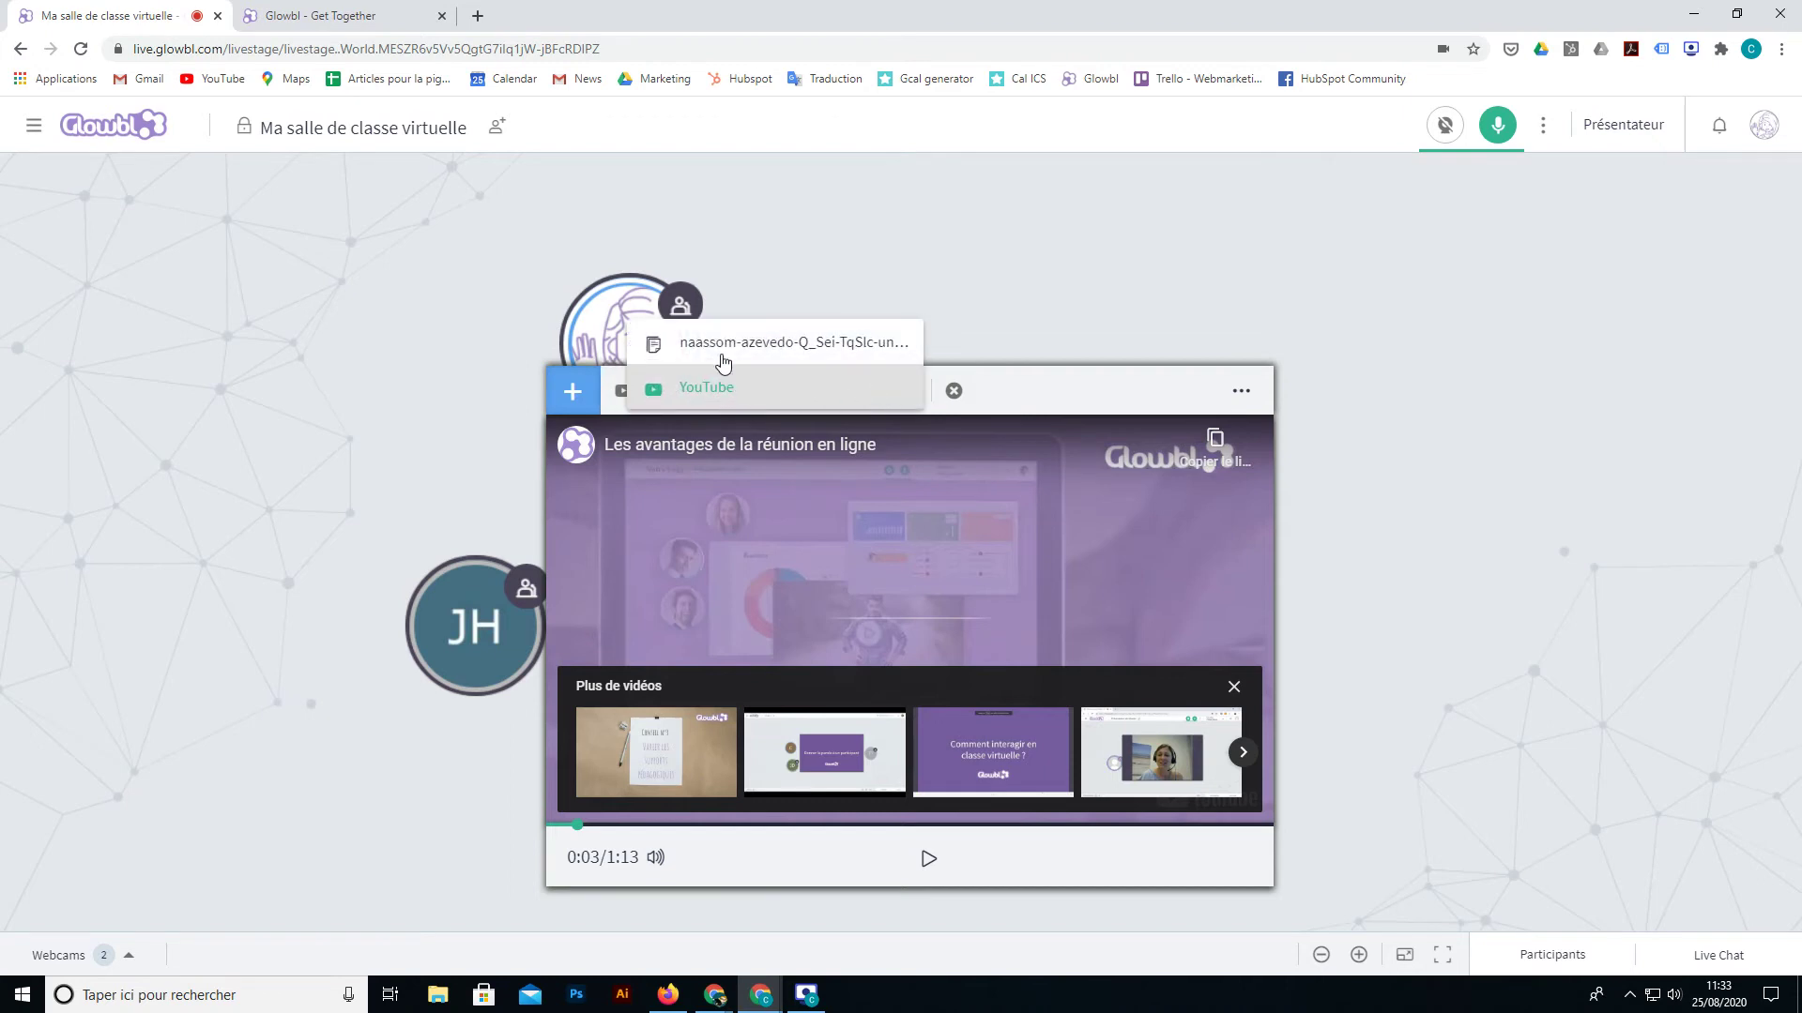
left_click(721, 353)
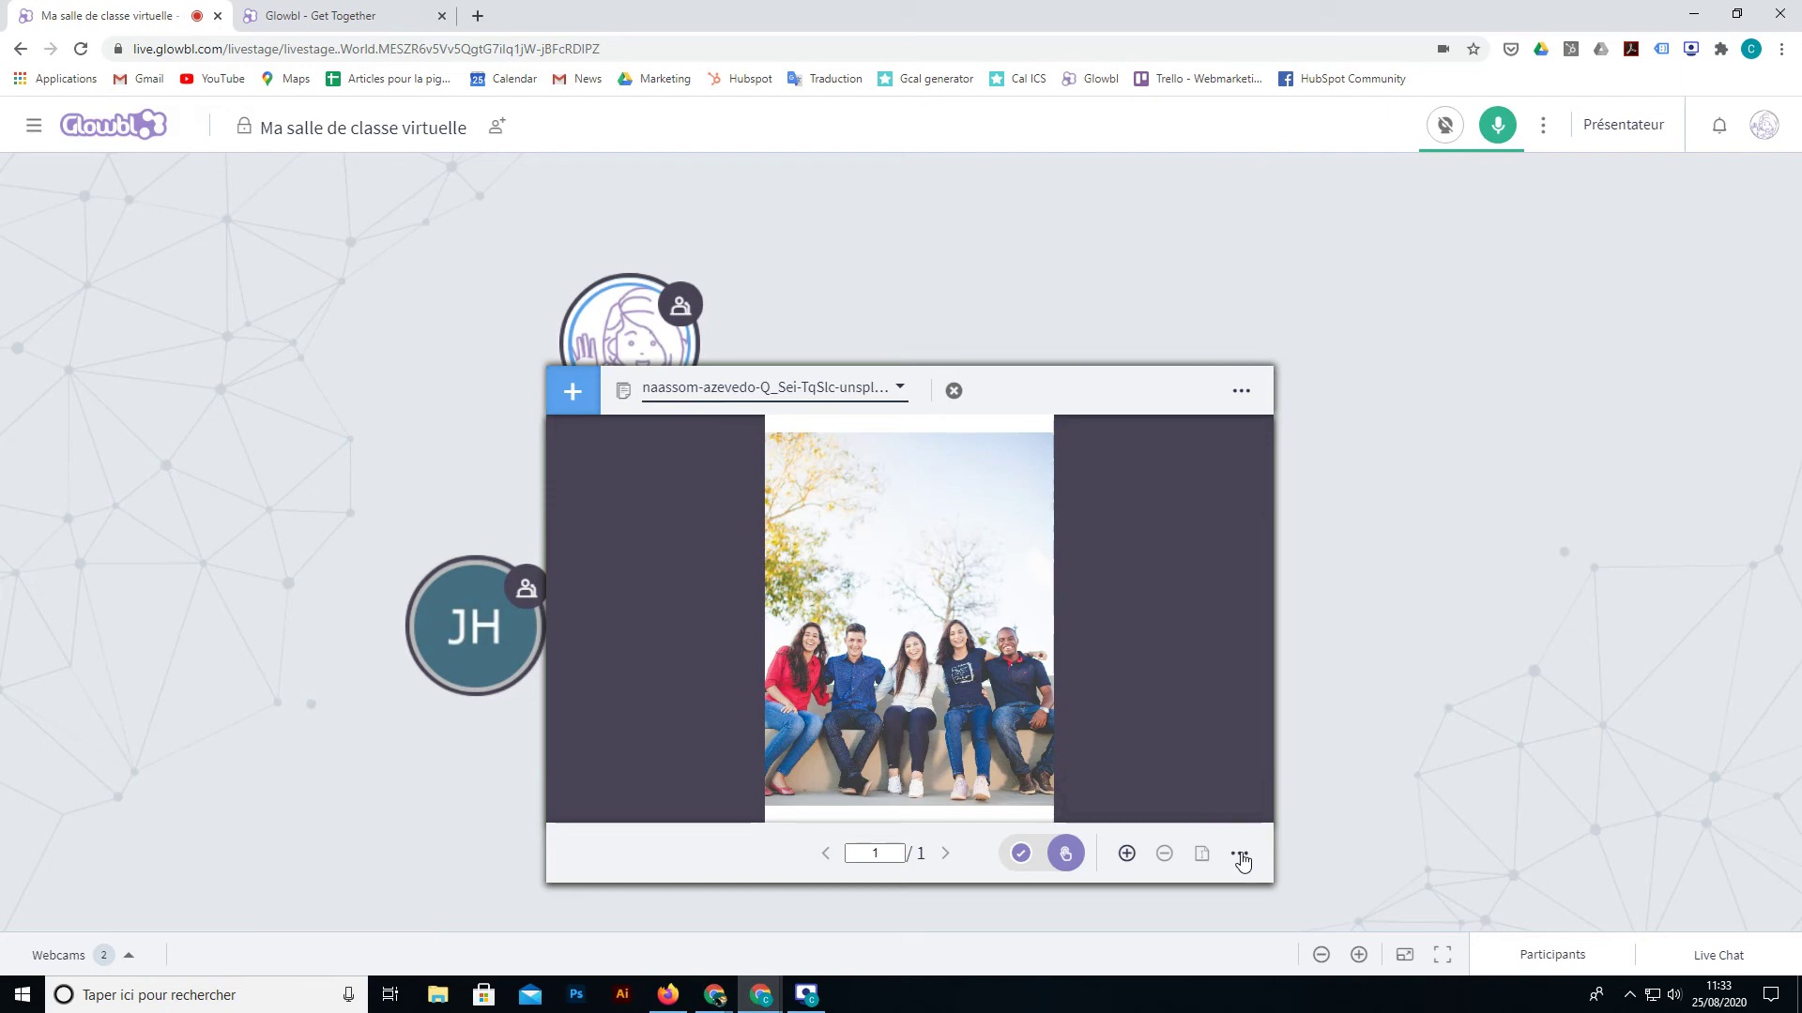
left_click(1240, 856)
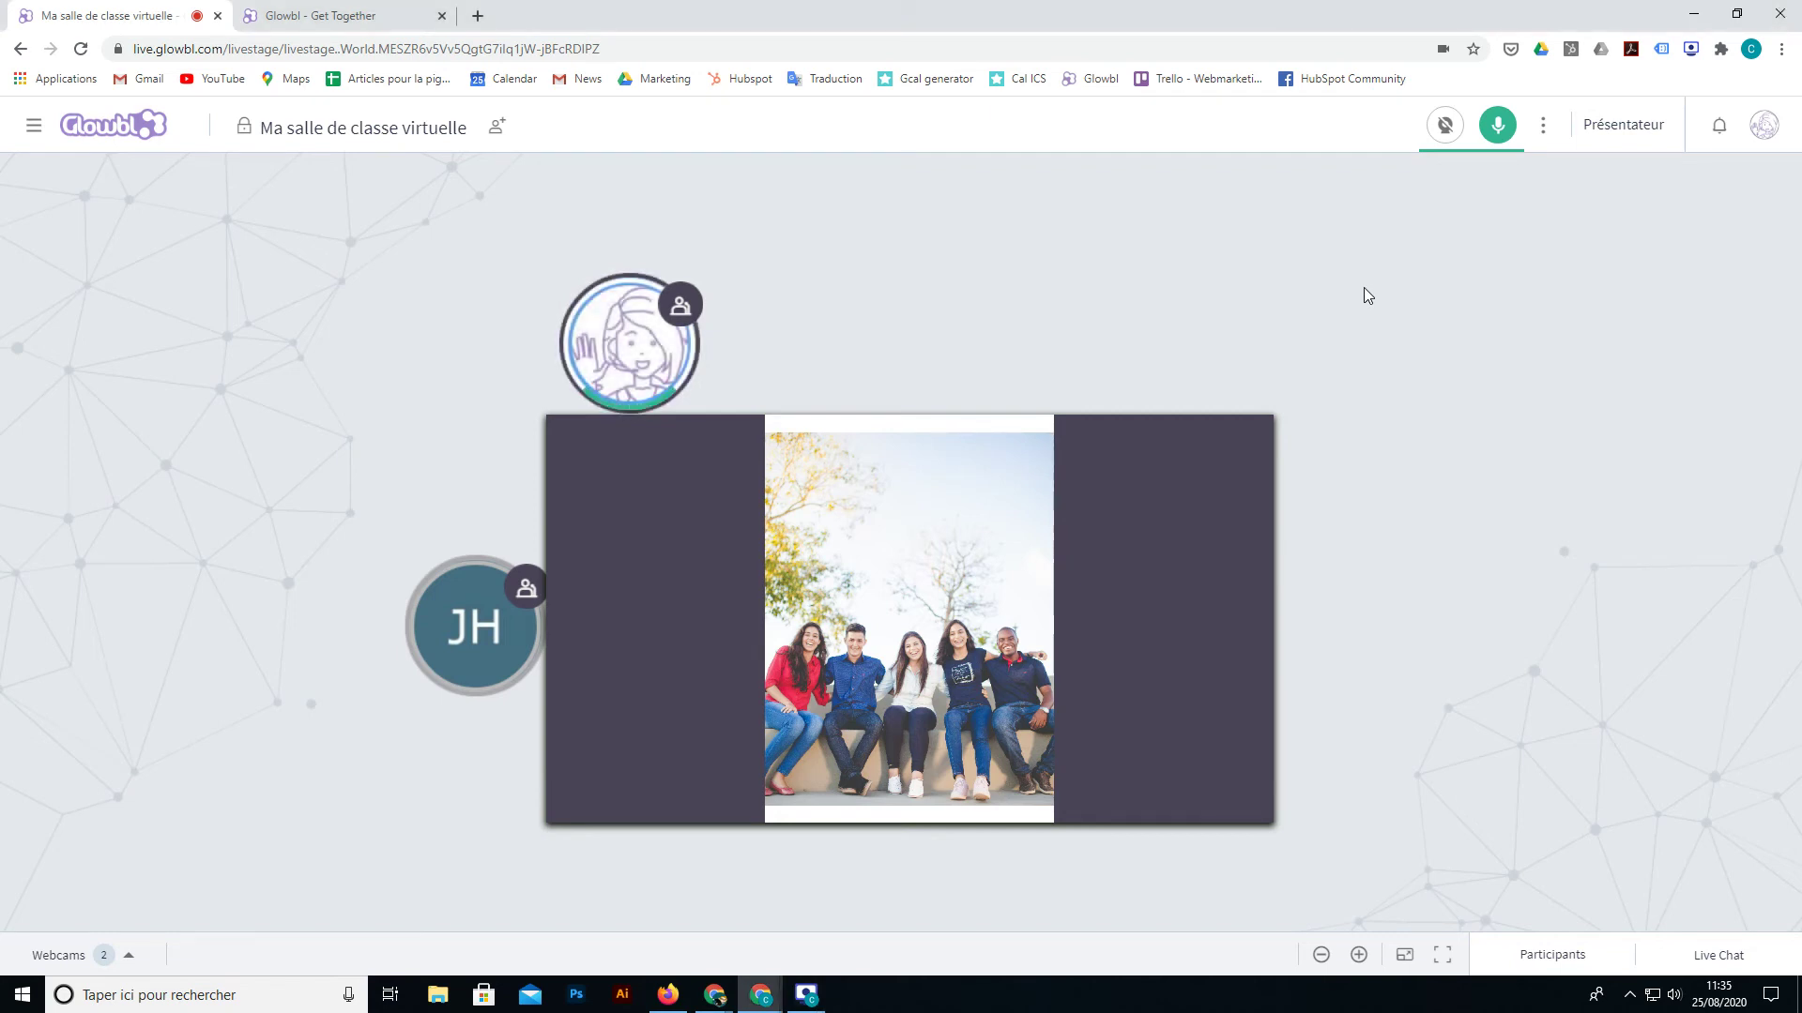
Step: Open the naming form for a new Classe virtuelle Pro LiveStage from the Glowbl dashboard
left_click(321, 8)
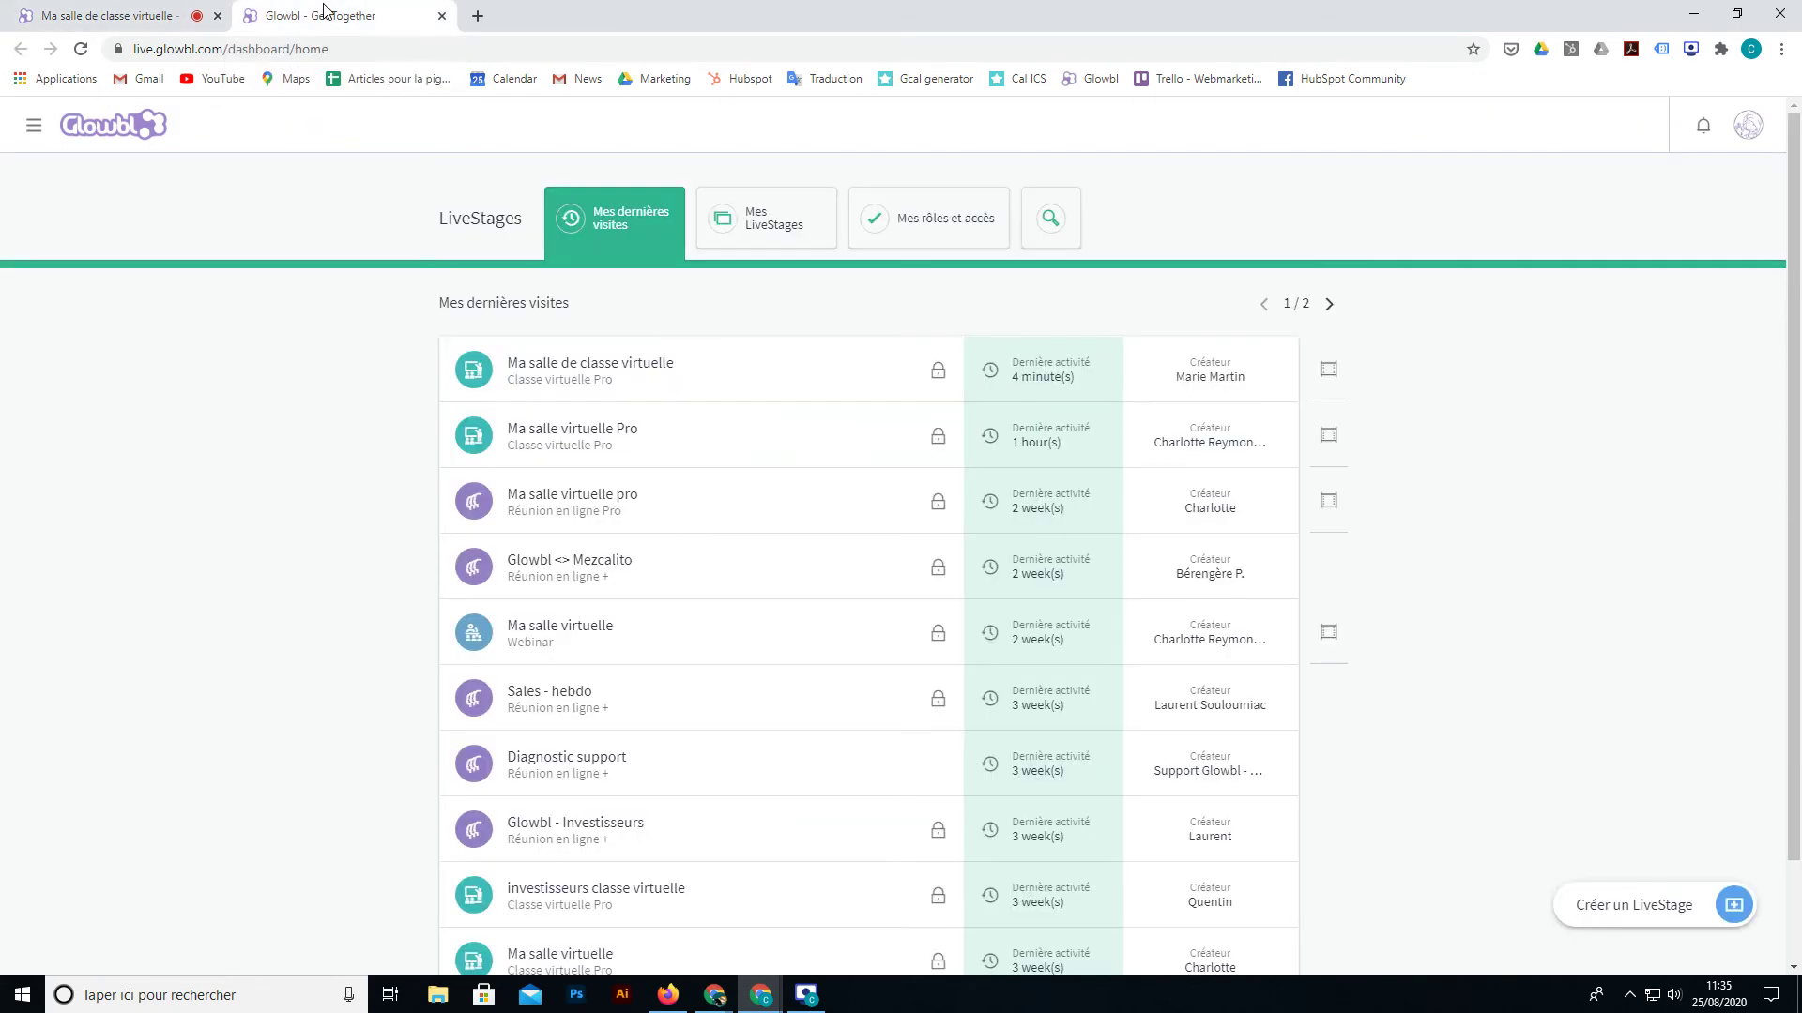
left_click(1652, 906)
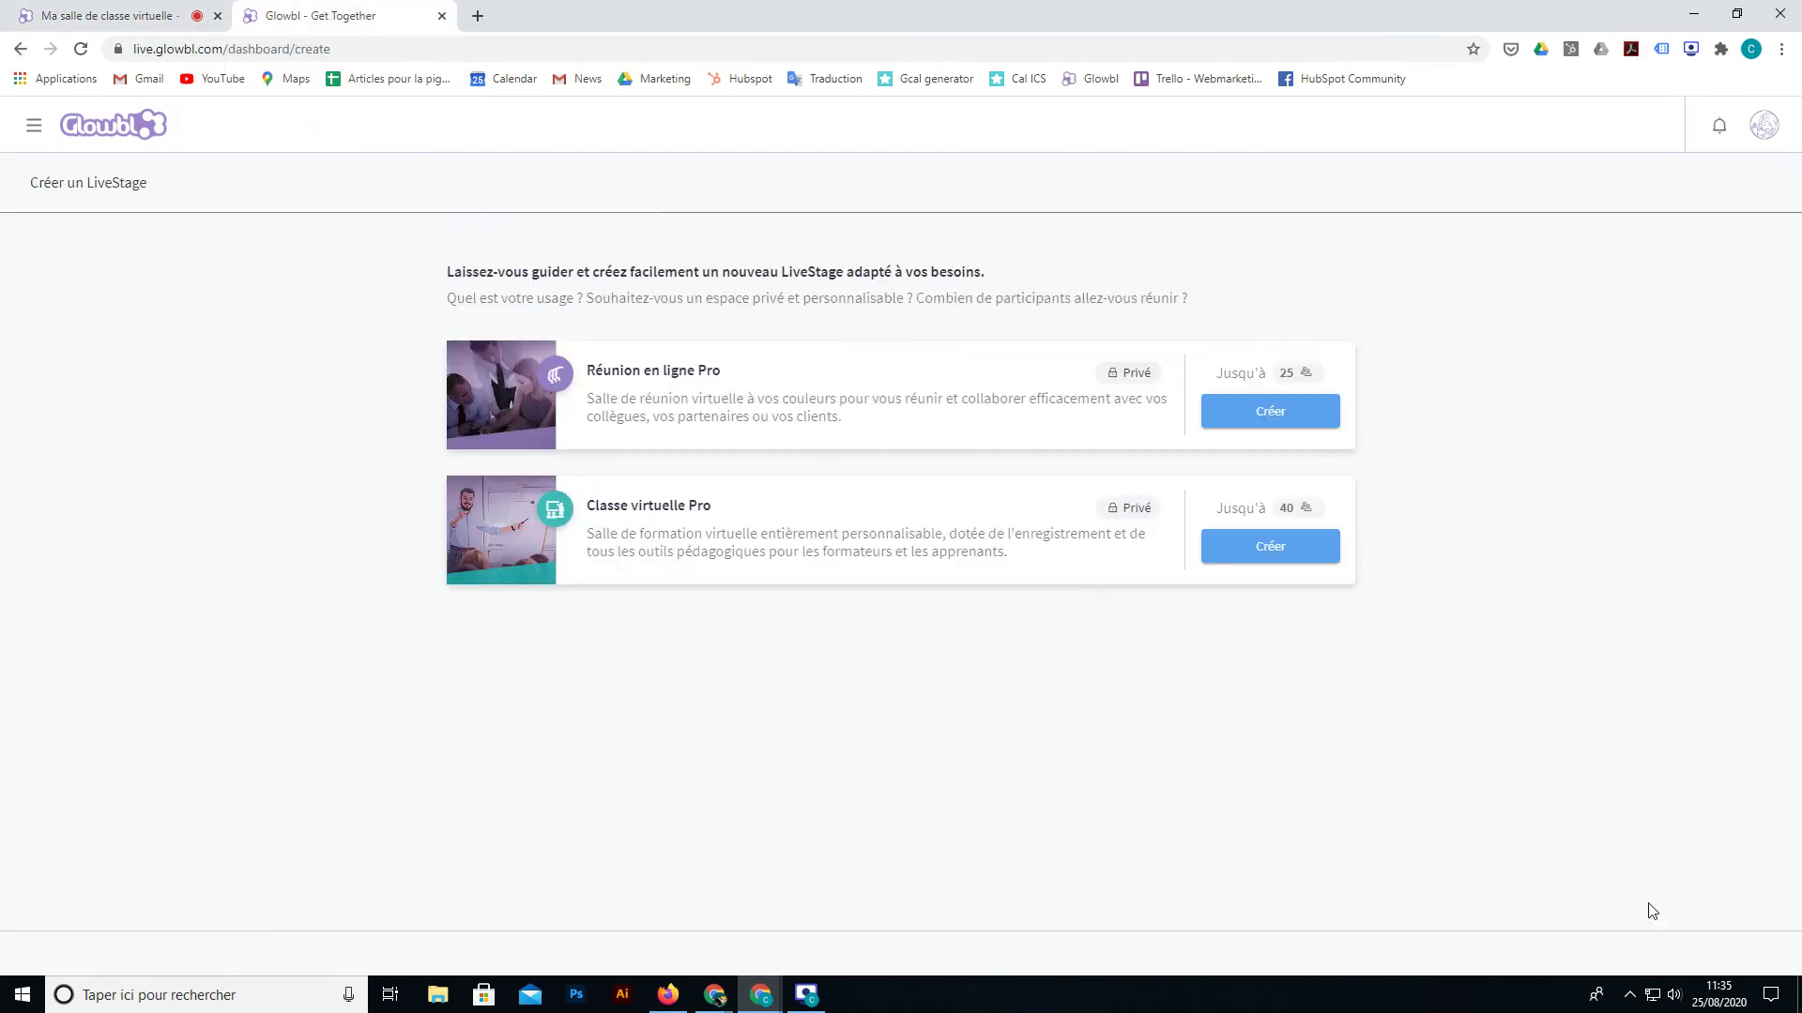
left_click(1265, 548)
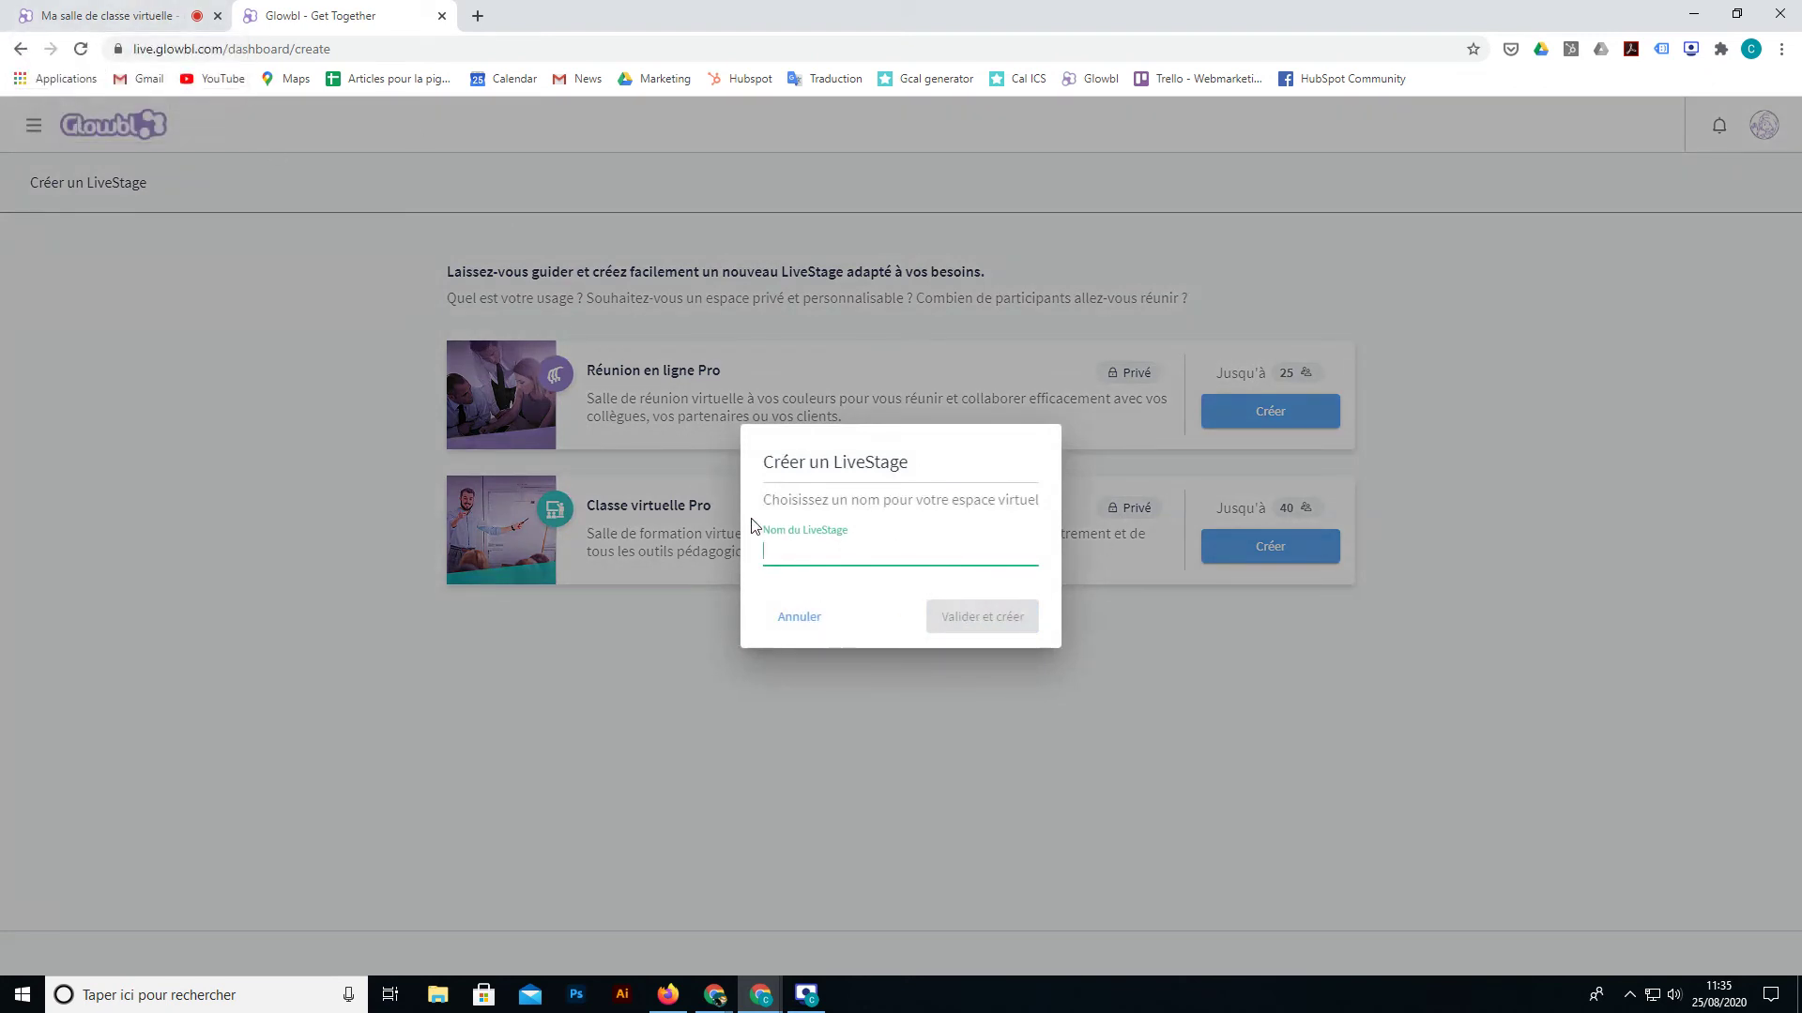
Step: Return to the classroom, open its LiveStage customization, examine the background upload and preset choices, and save without choosing a background
left_click(110, 11)
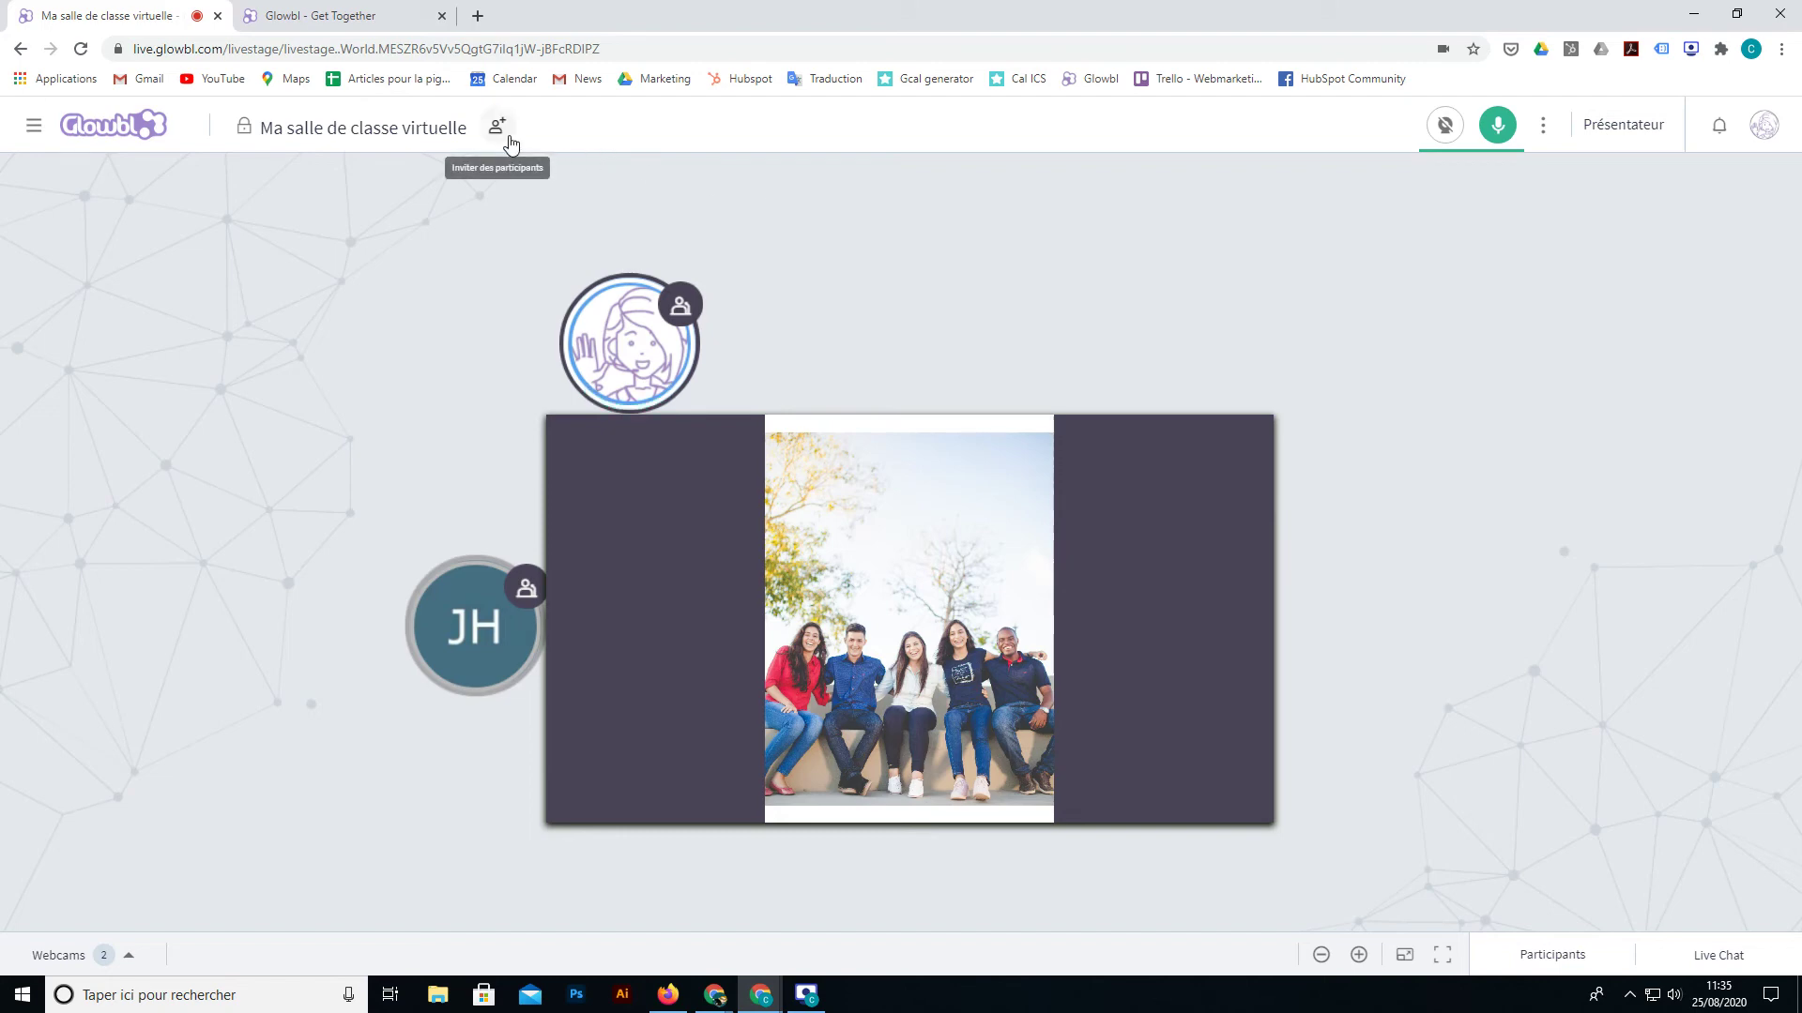
mouse_move(410, 140)
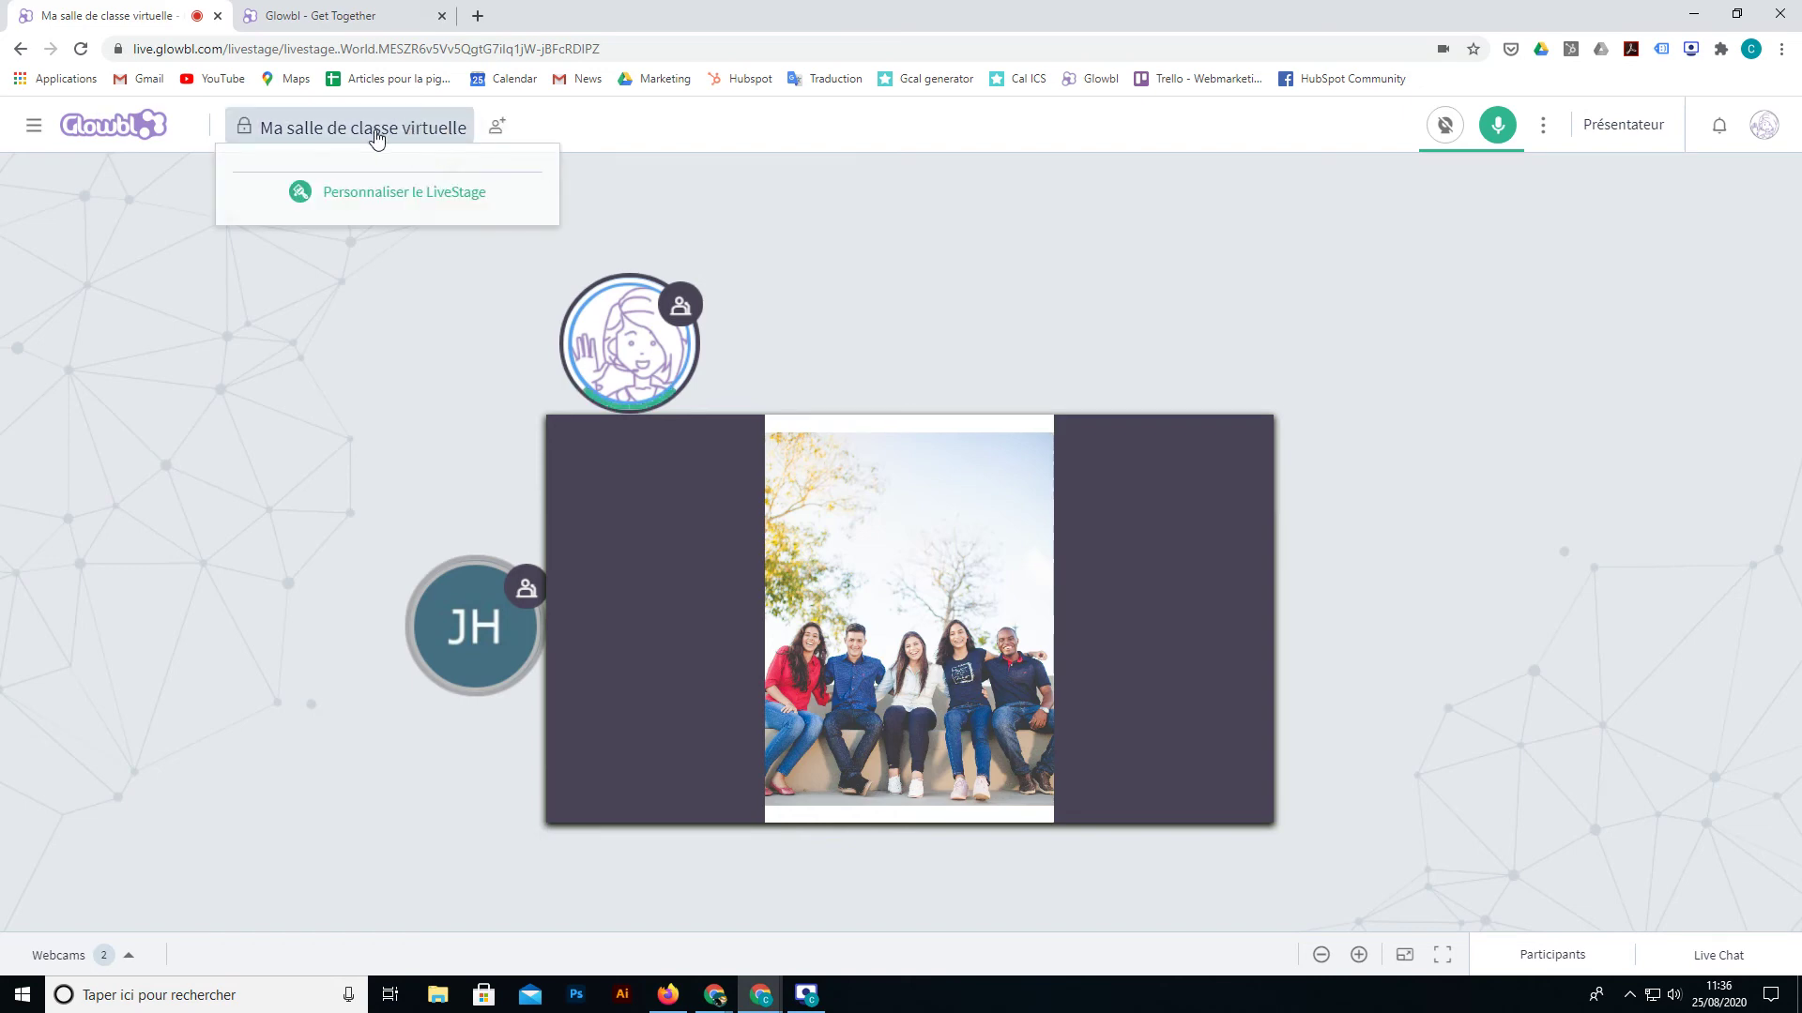
left_click(383, 195)
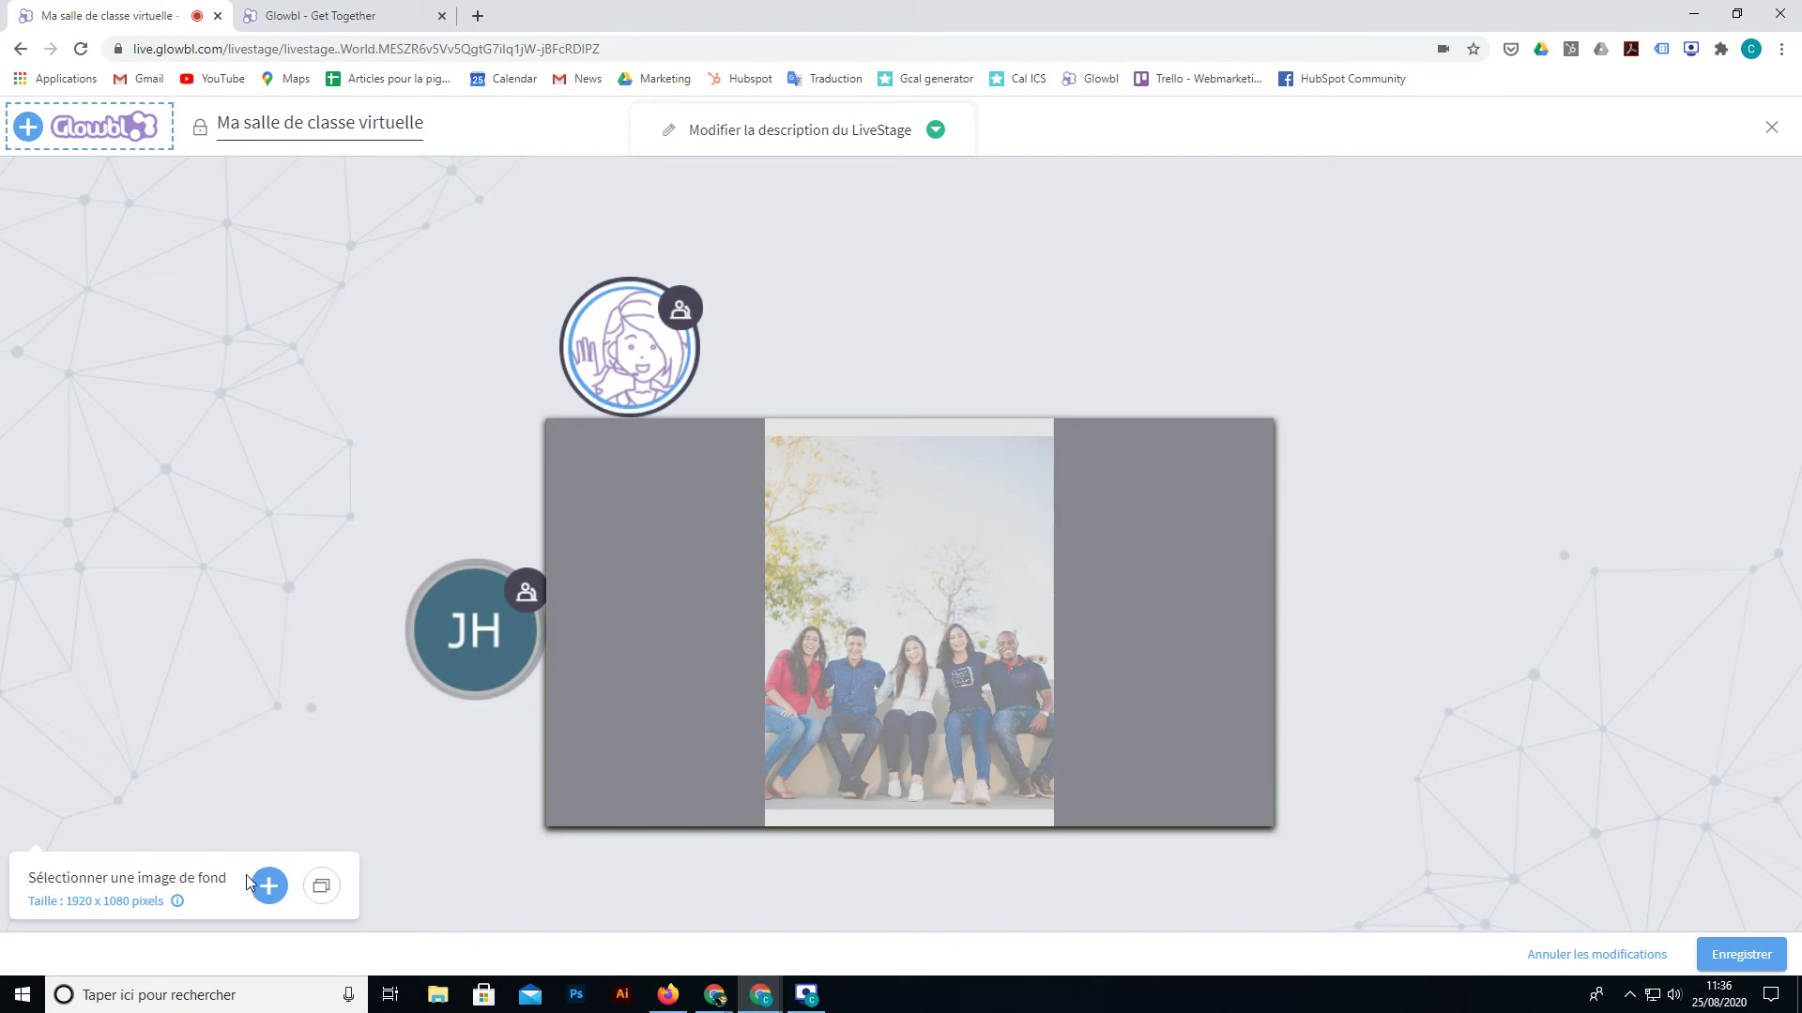
left_click(267, 885)
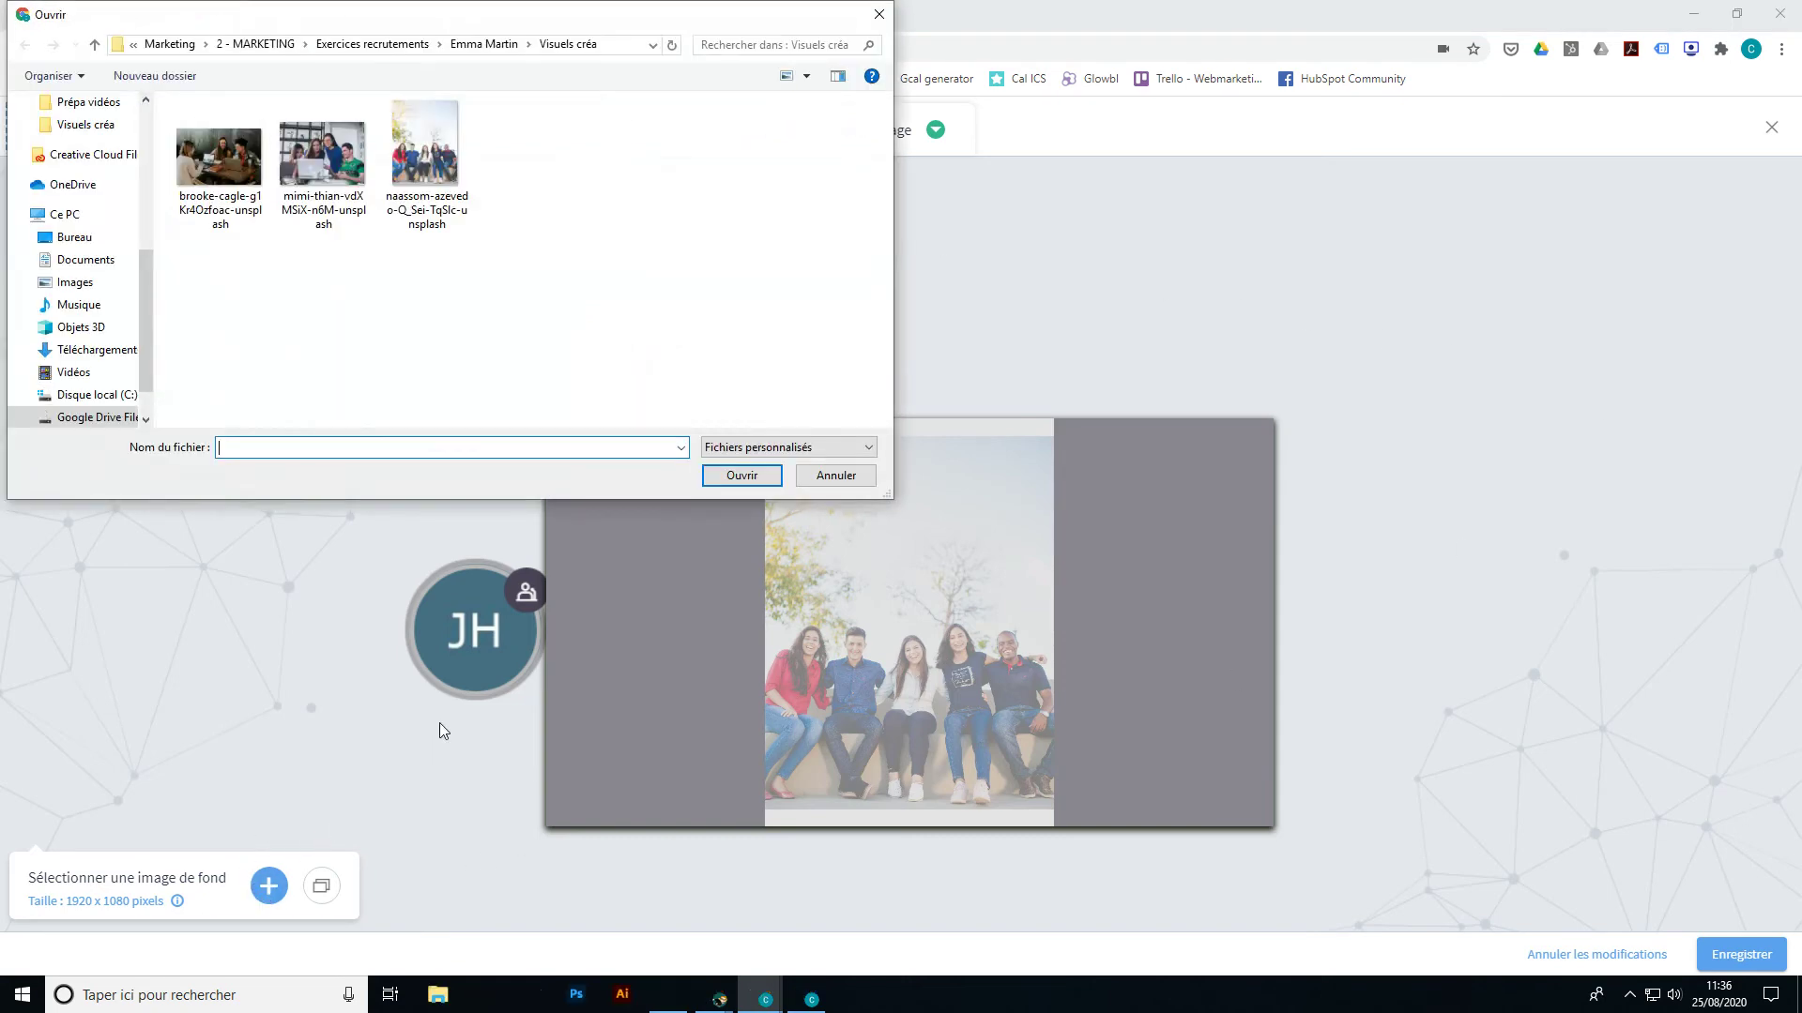
left_click(826, 476)
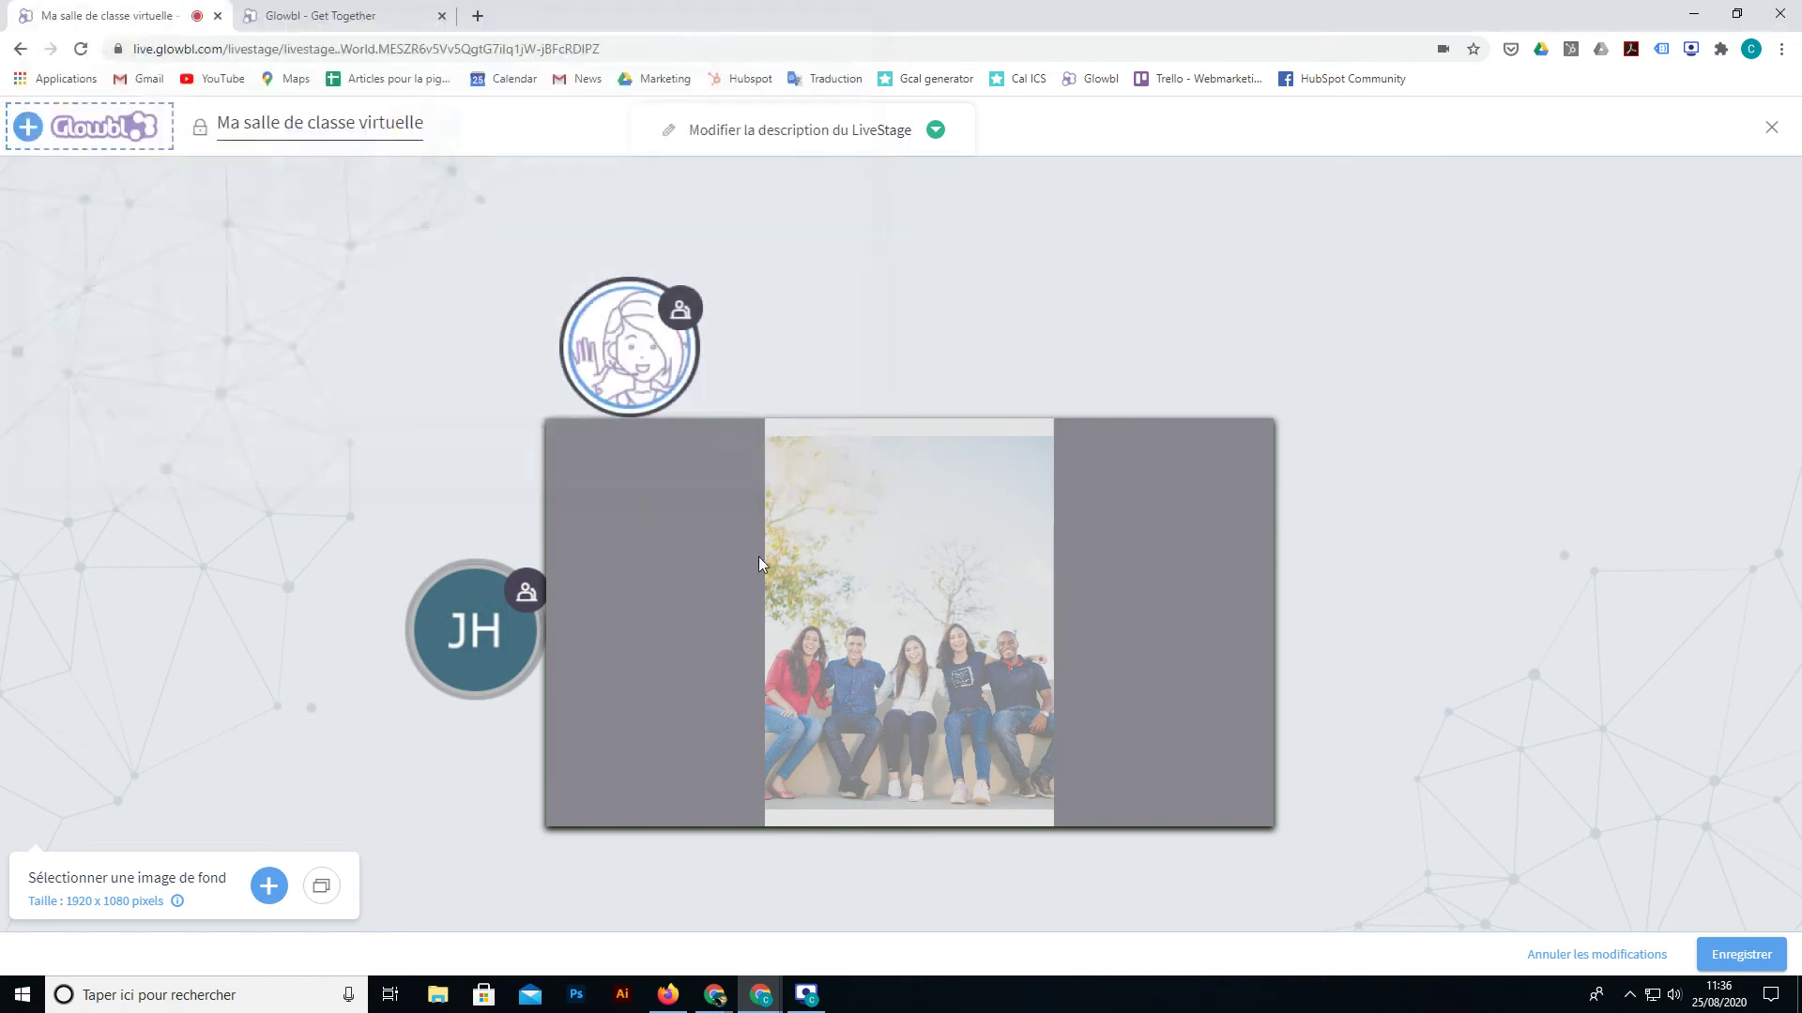
left_click(322, 886)
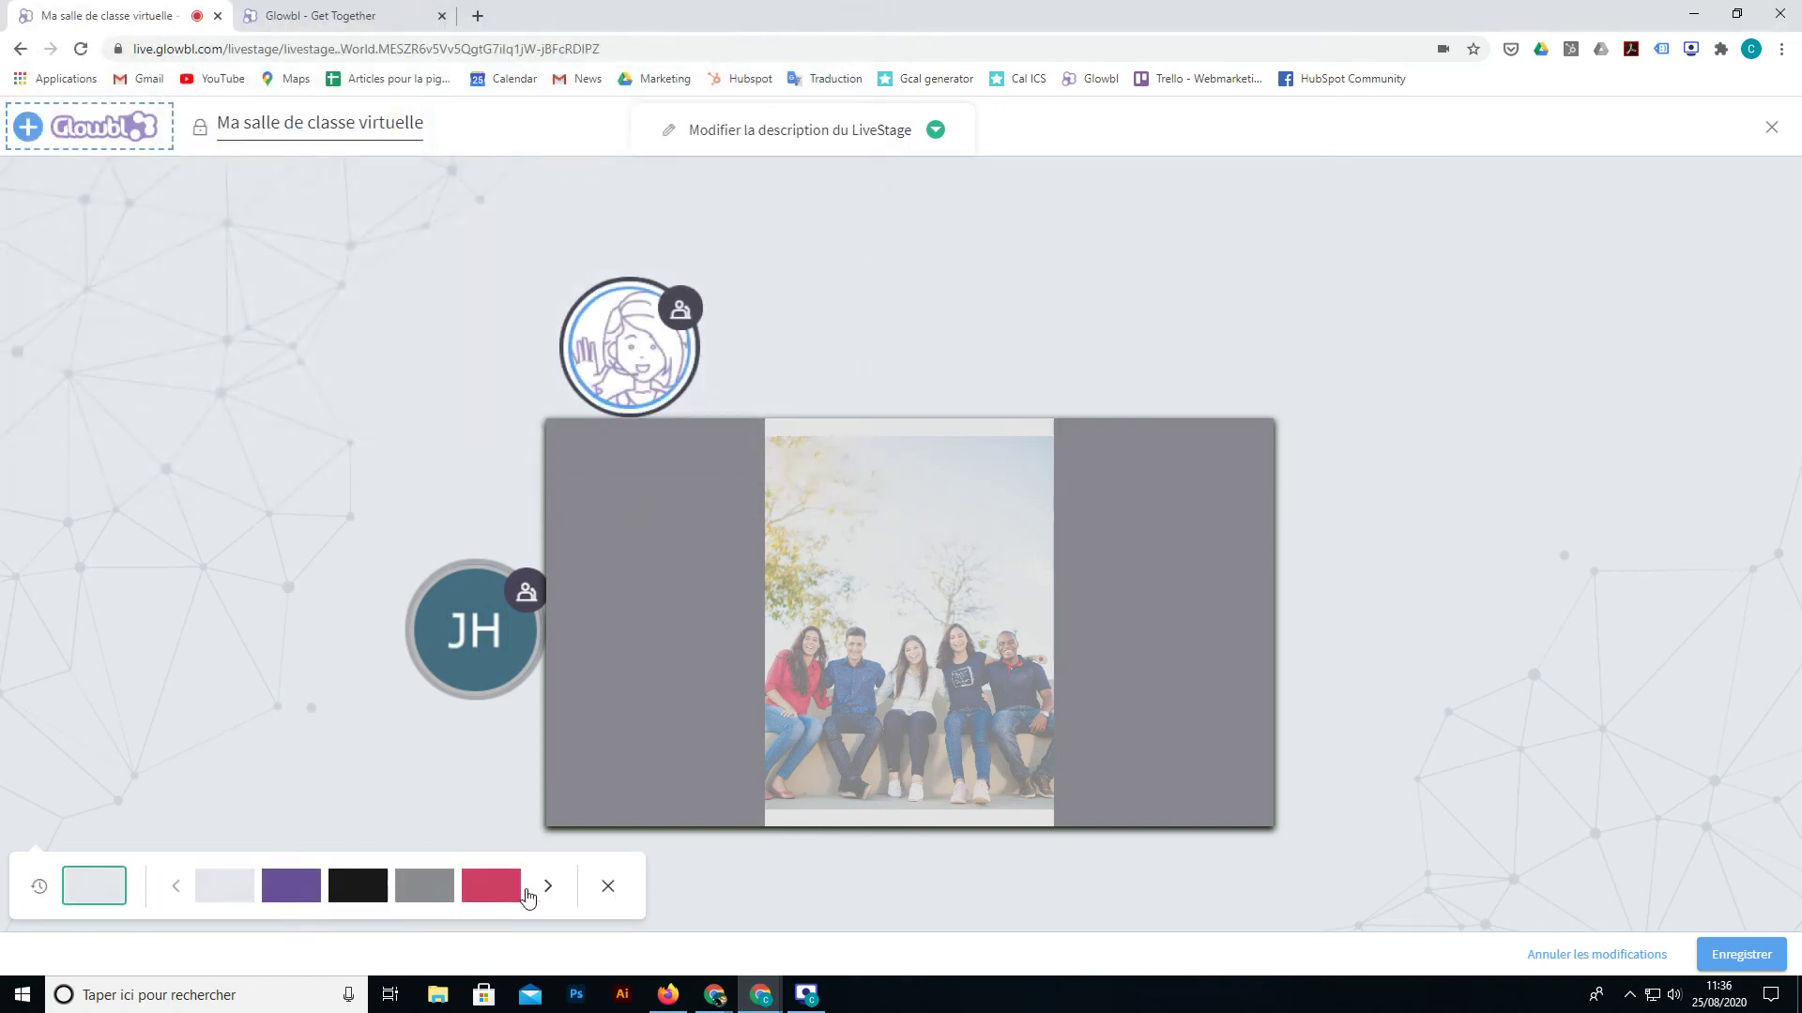
left_click(608, 887)
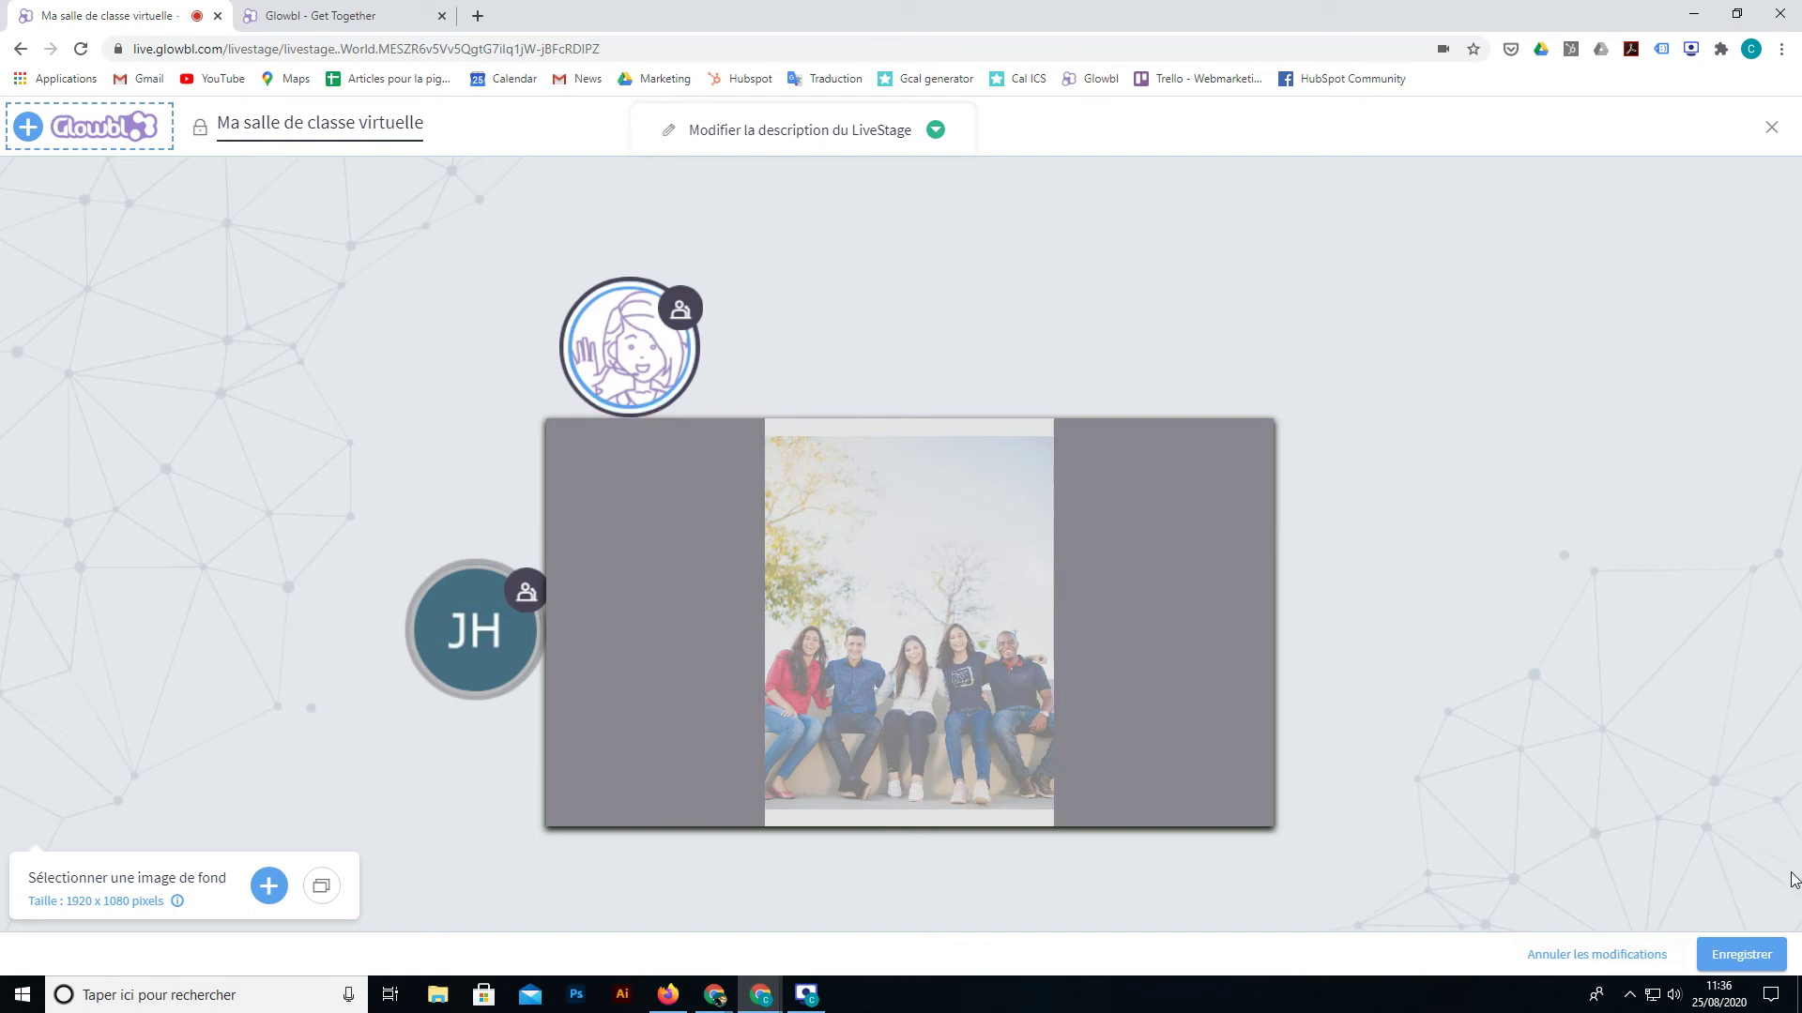
left_click(1741, 955)
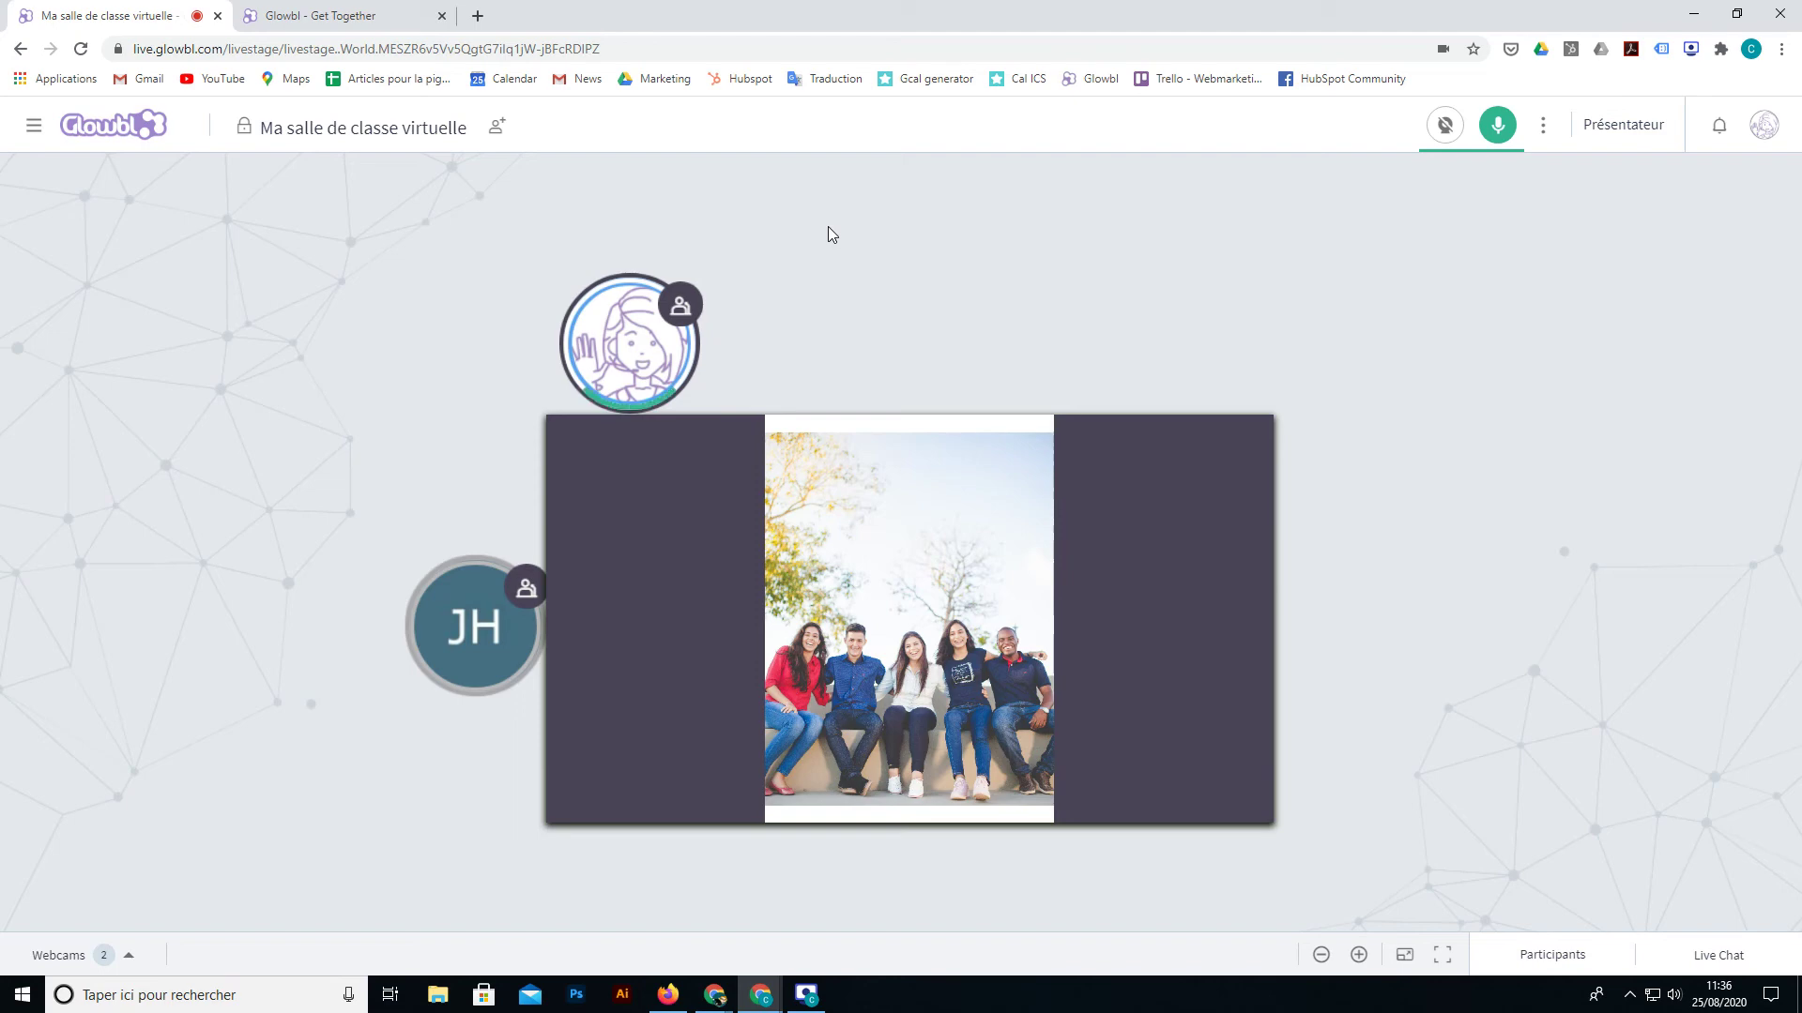
Step: Open the participant invitation for the classroom and copy its permanent access link
left_click(498, 131)
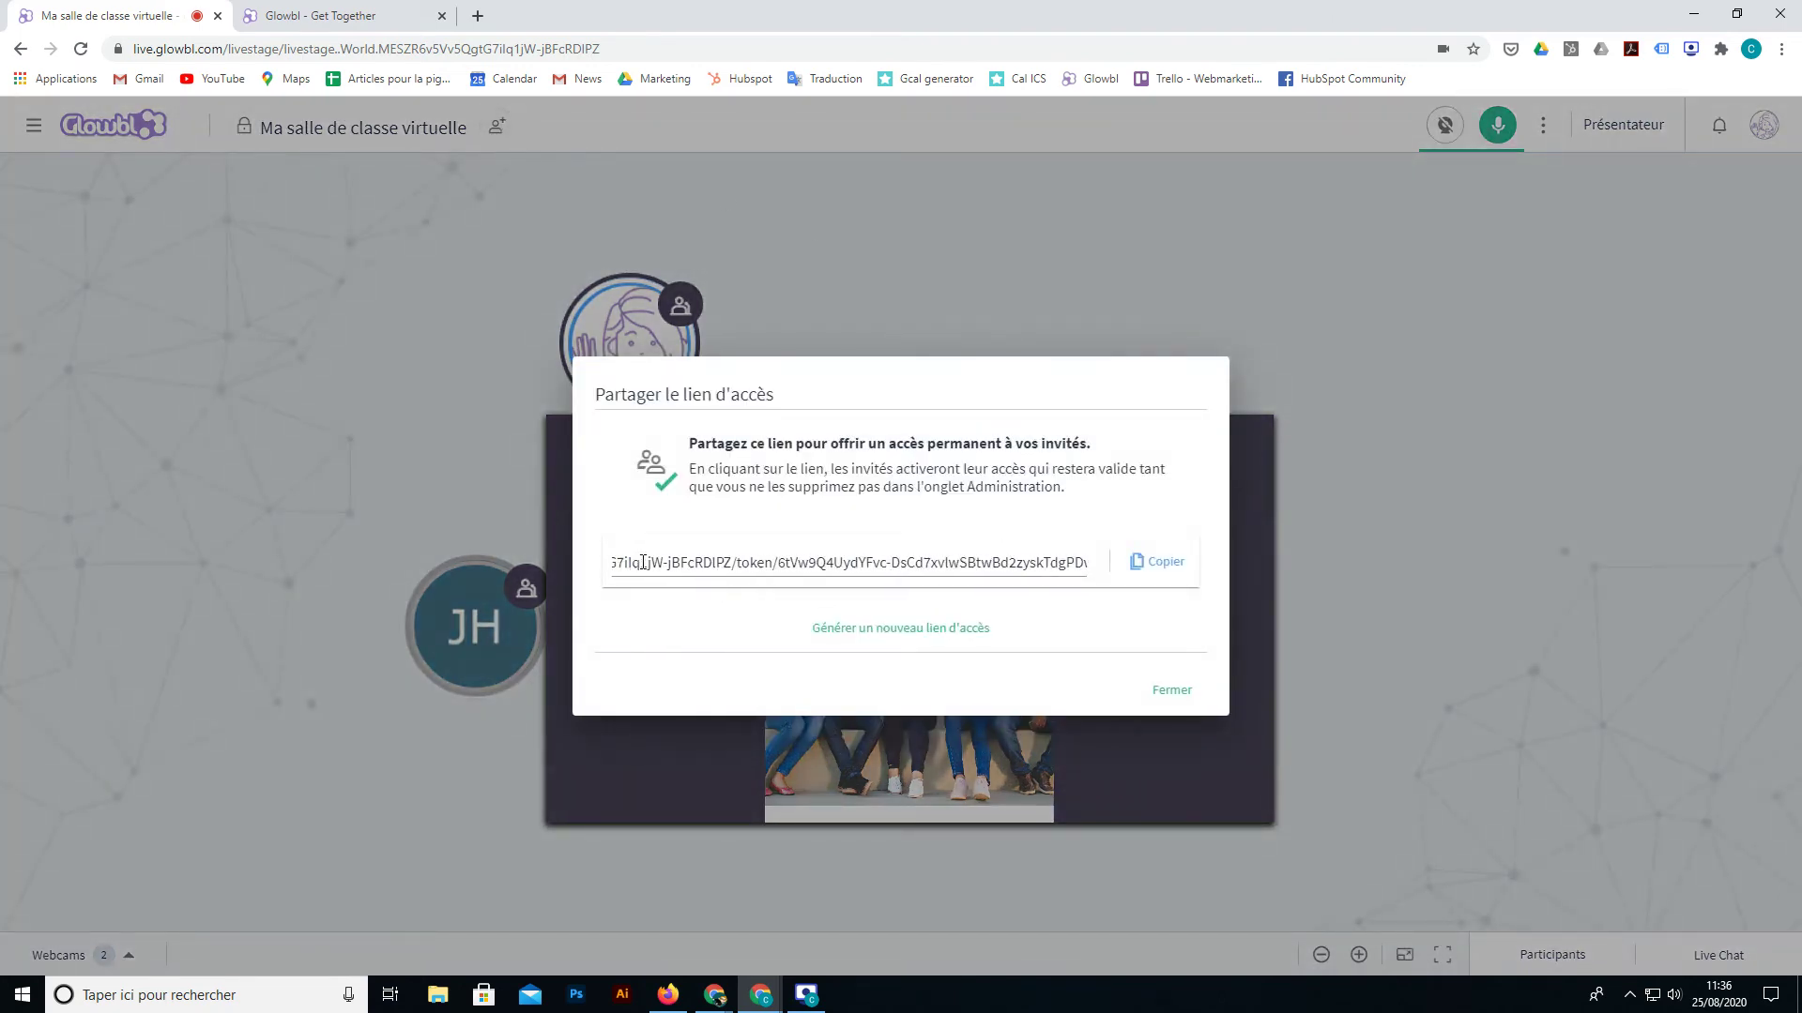
left_click(1162, 562)
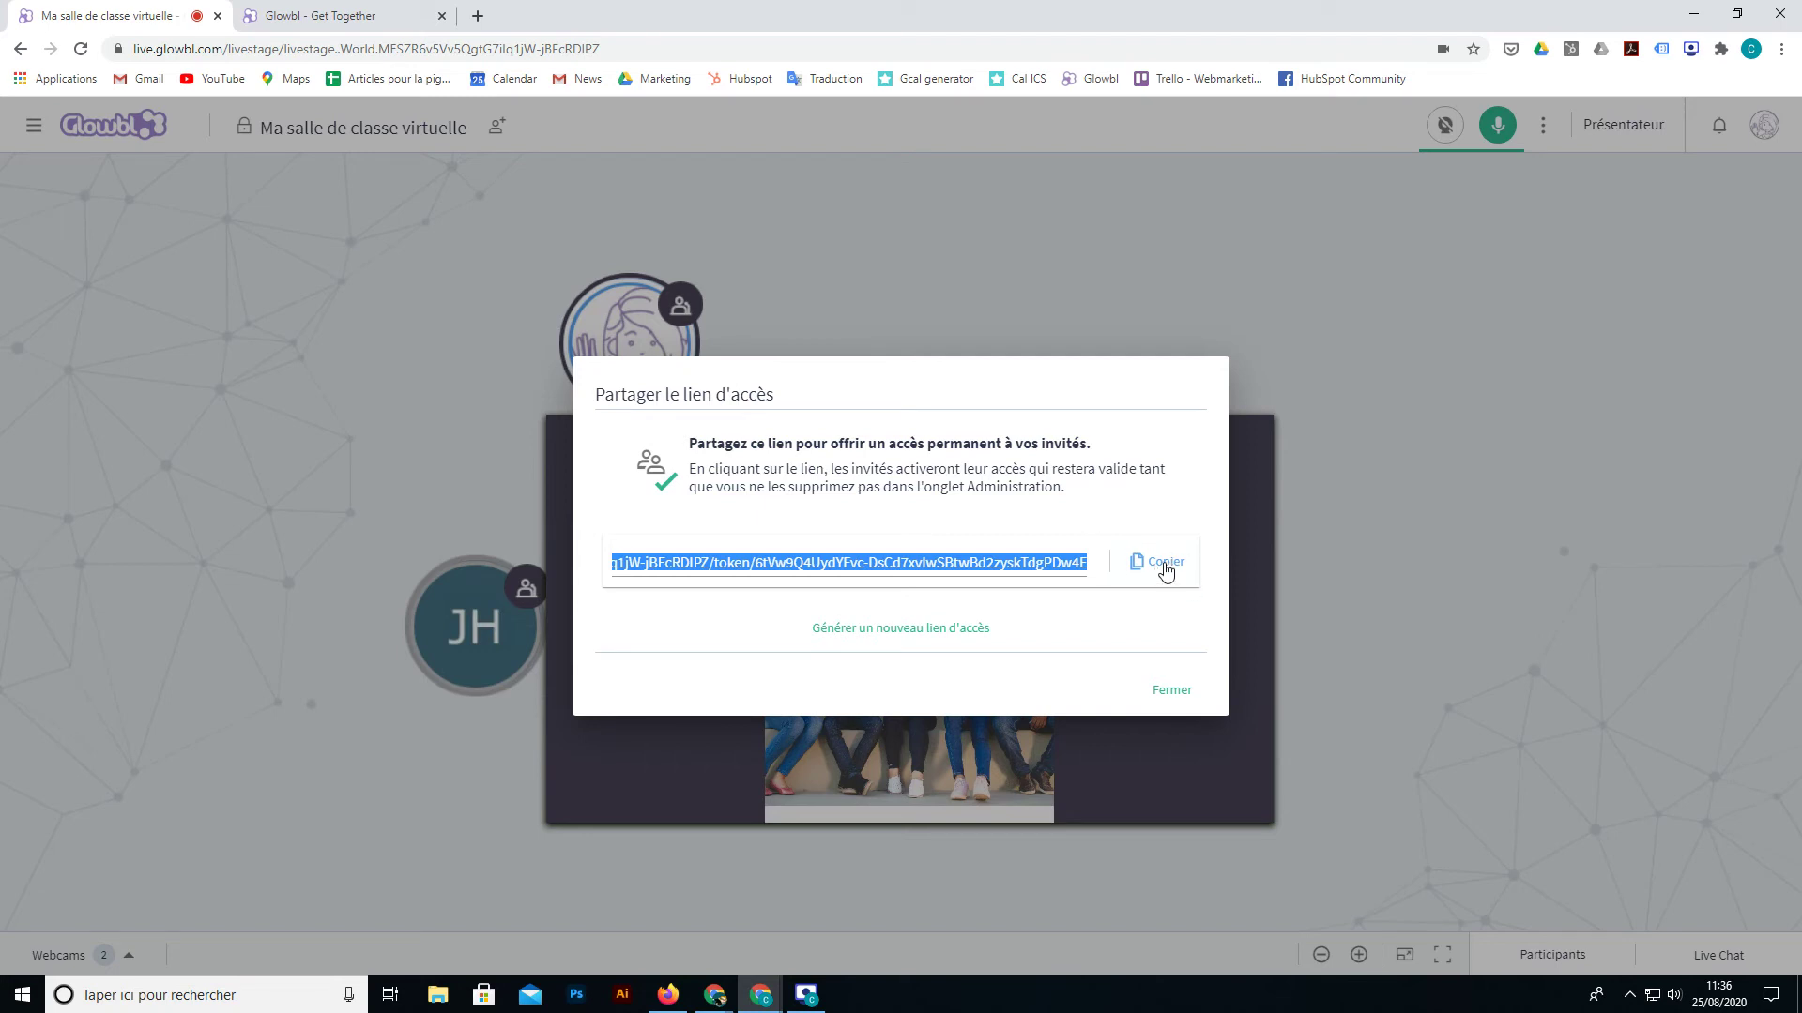
Step: Reopen the classroom's participant invitation, examine its access link, close it, and compare the link with the page address
left_click(1173, 691)
left_click(241, 125)
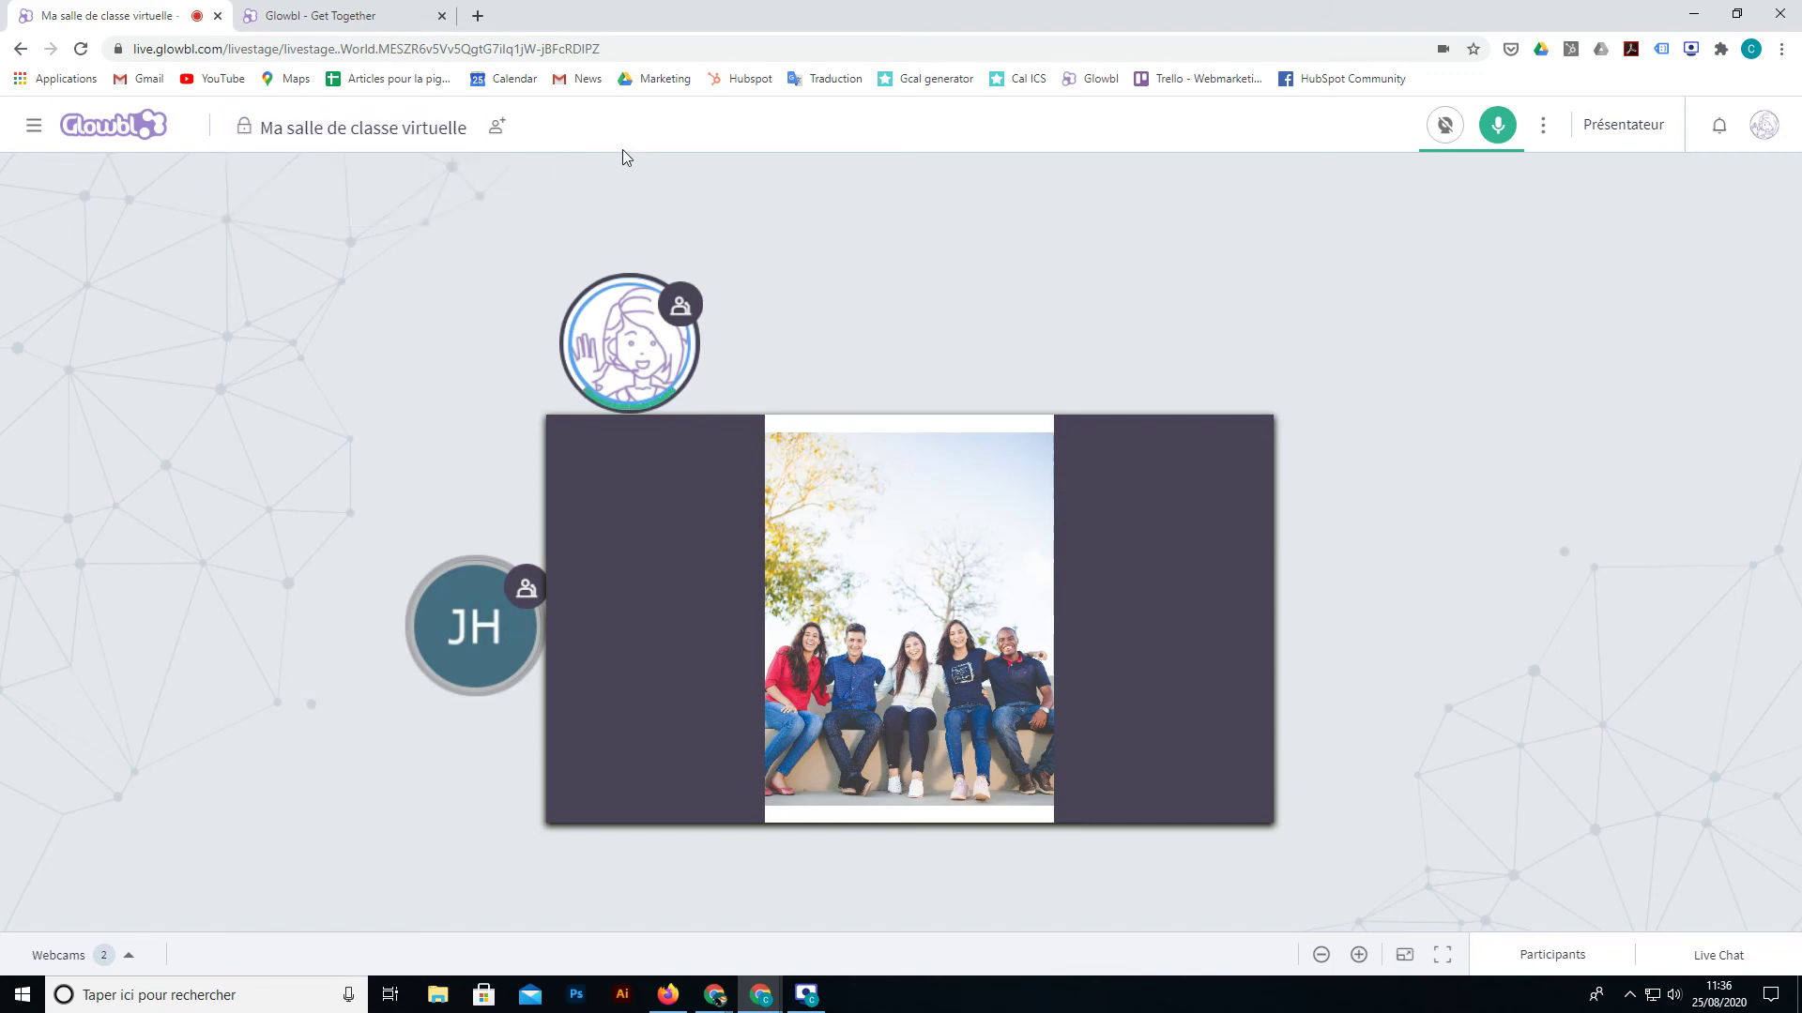
left_click(497, 128)
left_click_drag(691, 563, 921, 563)
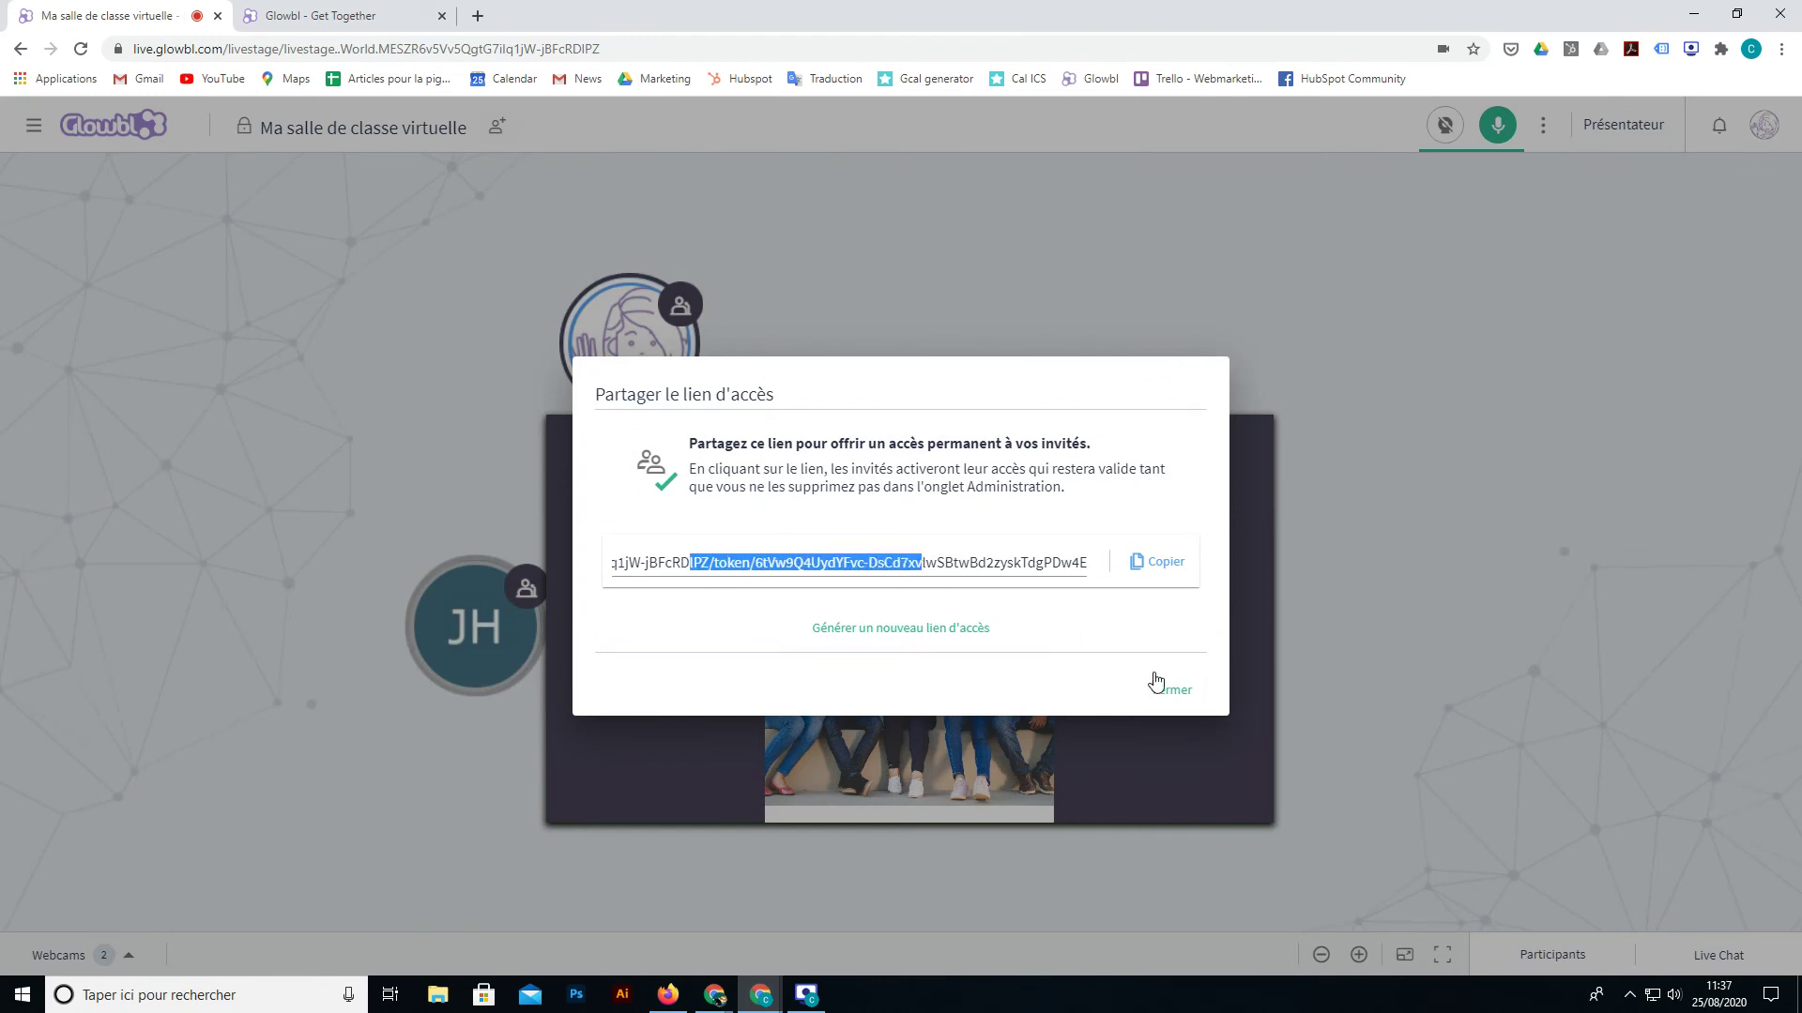
left_click(1174, 692)
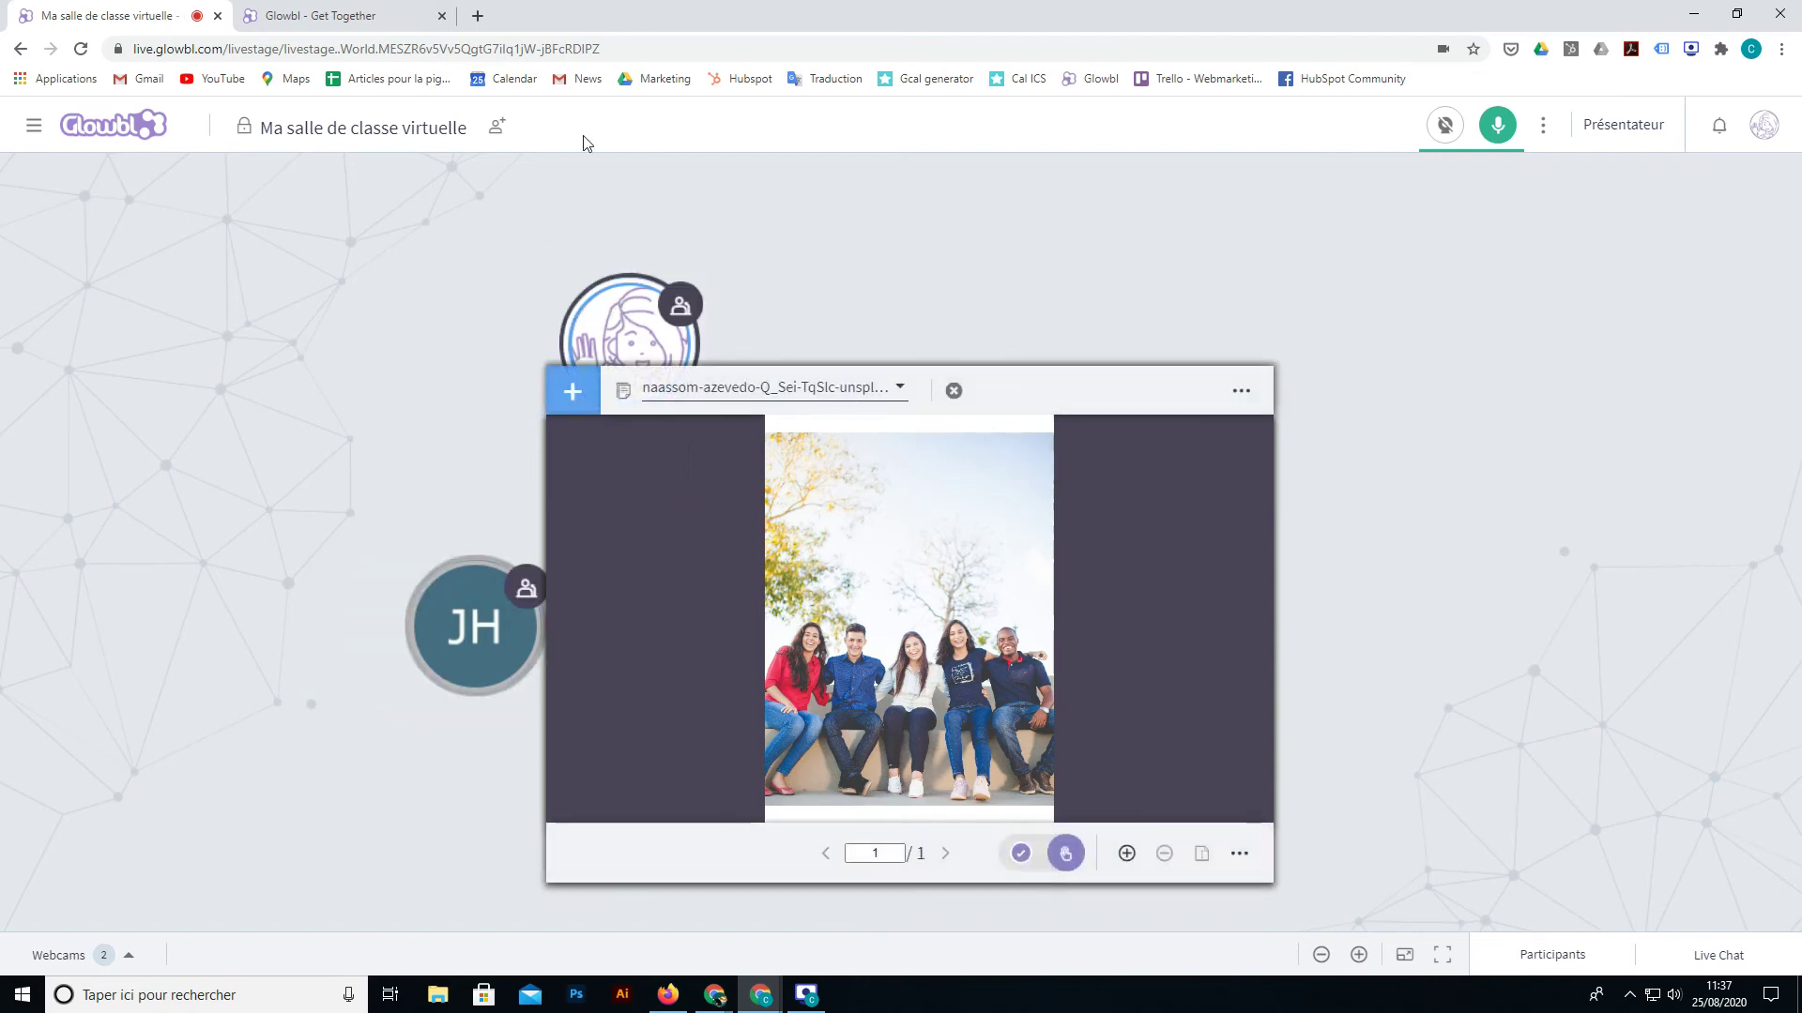
left_click_drag(633, 59, 127, 57)
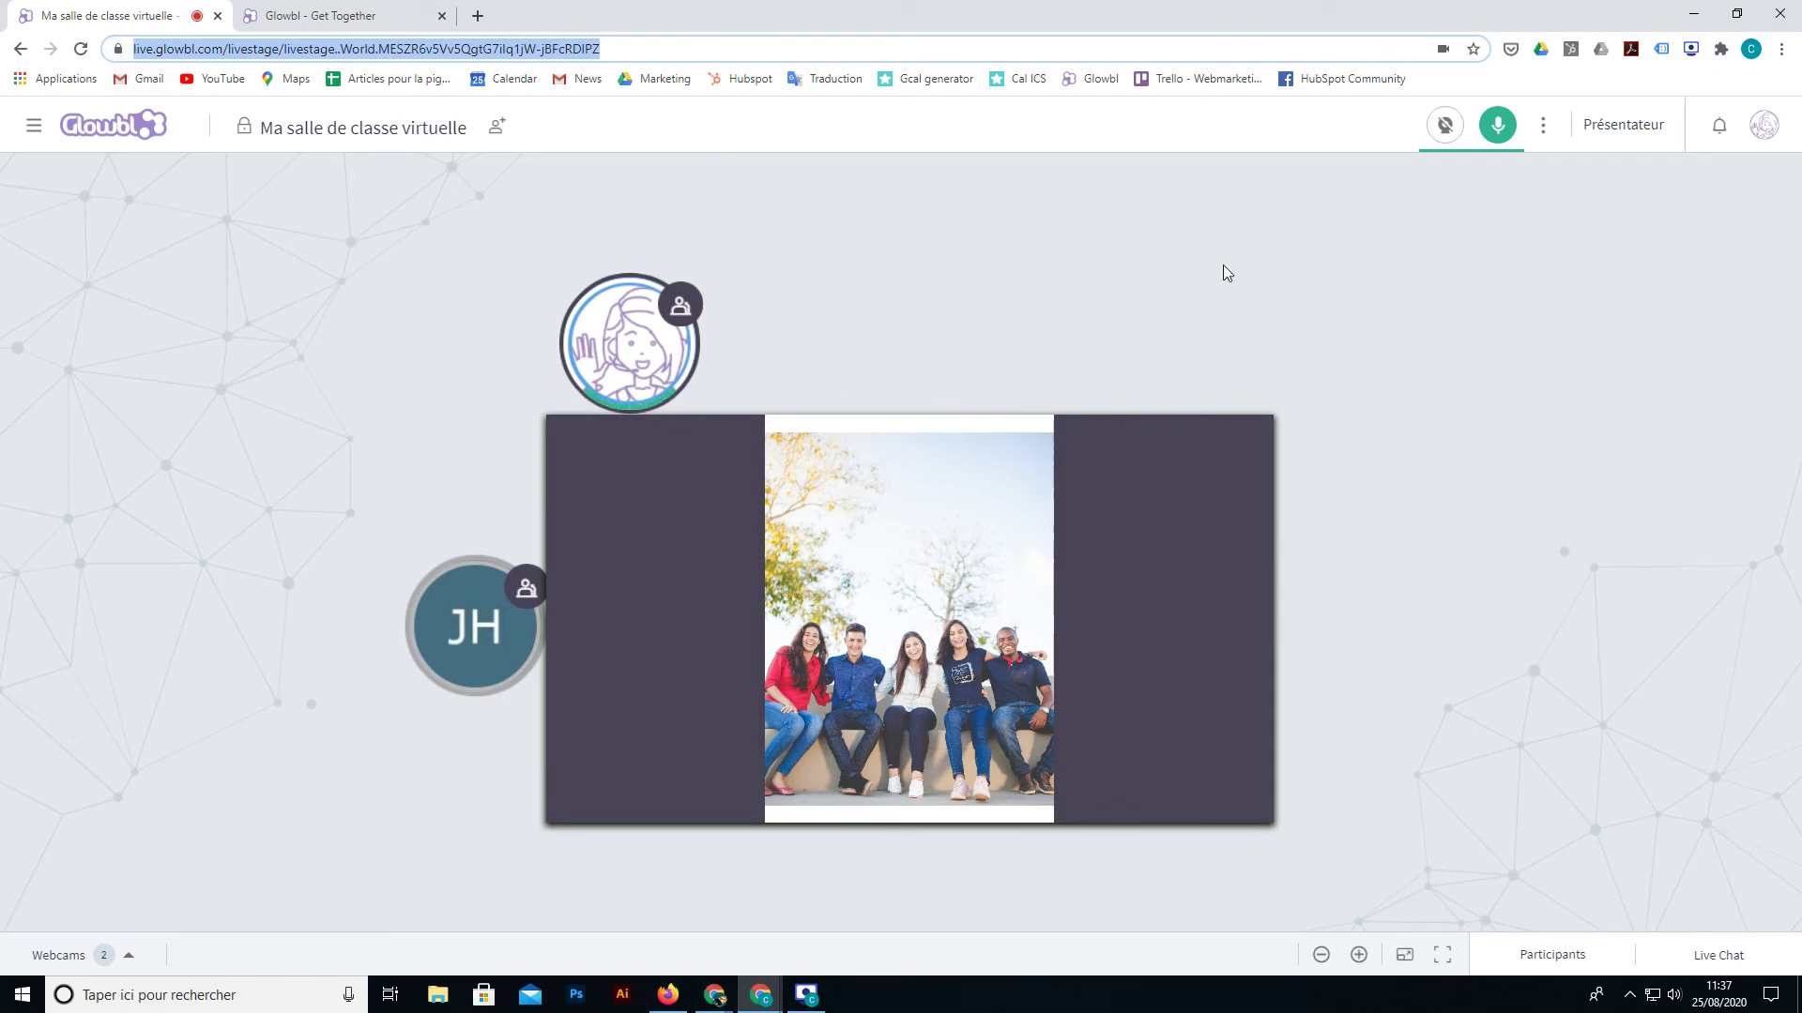
left_click(630, 52)
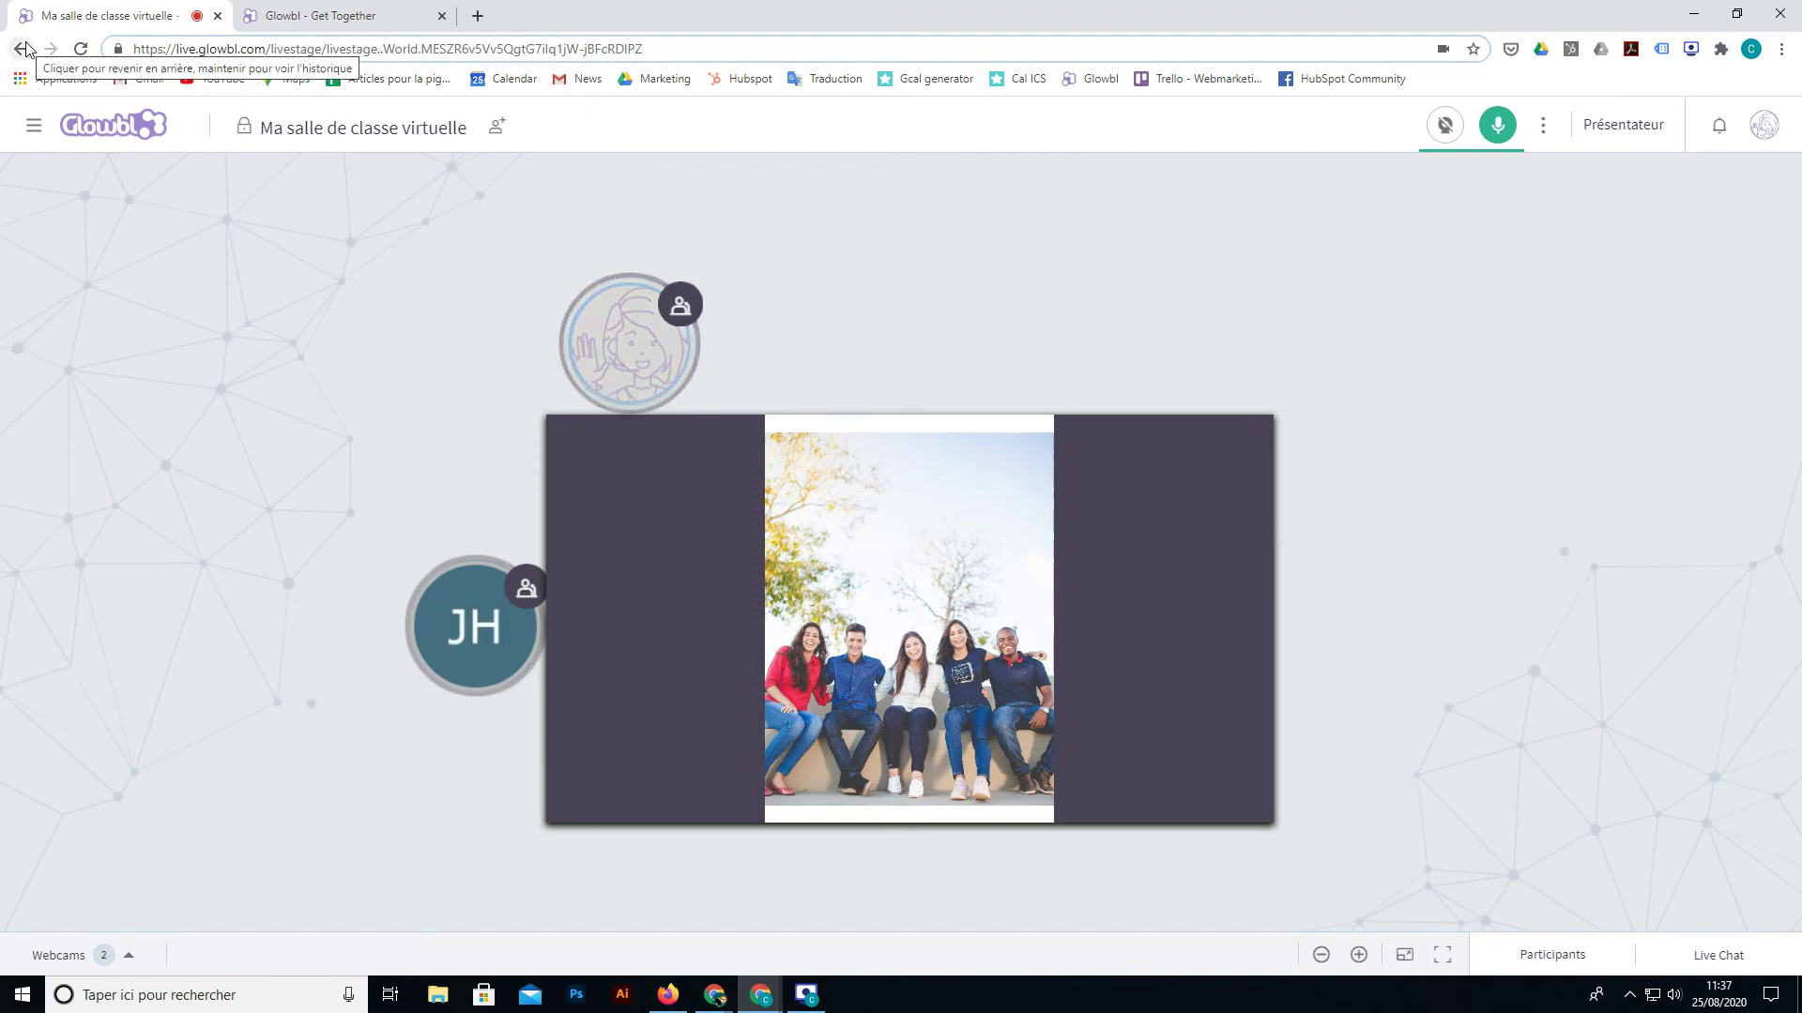
Step: Check the notifications, and examine the permanent access link and the option to generate a new one in the participant invitation
left_click(1720, 127)
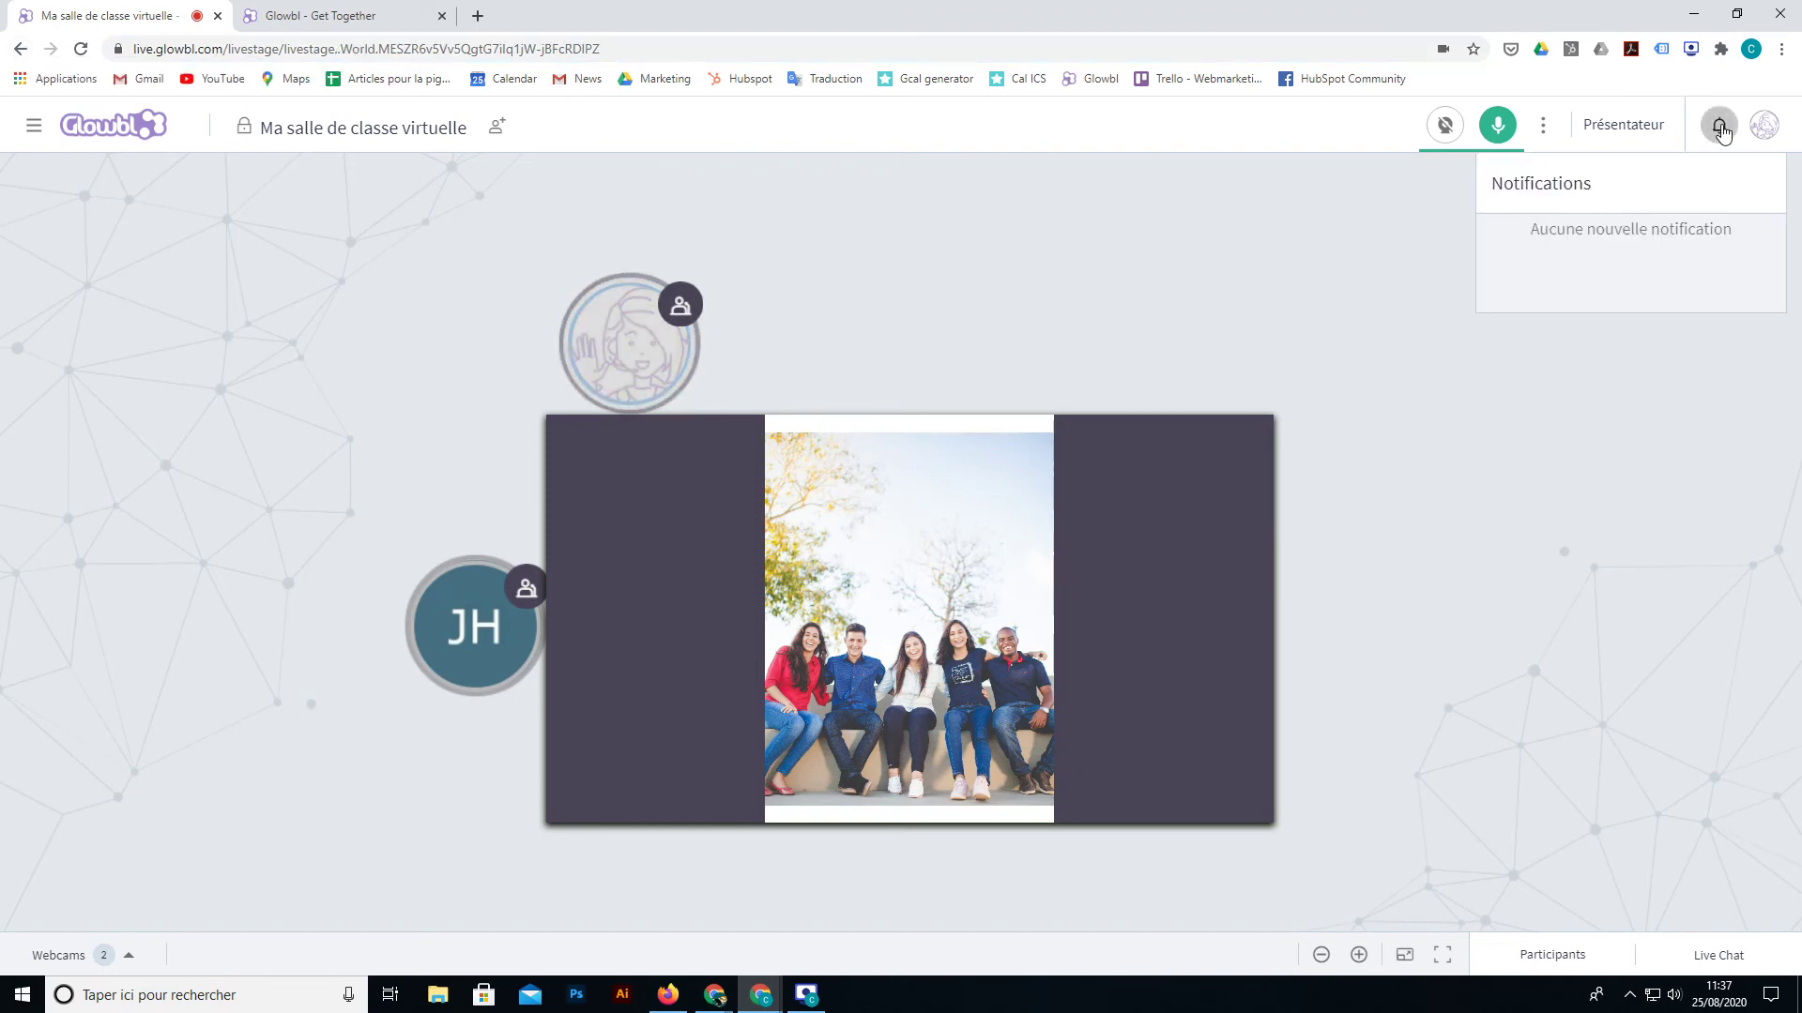
left_click(1720, 132)
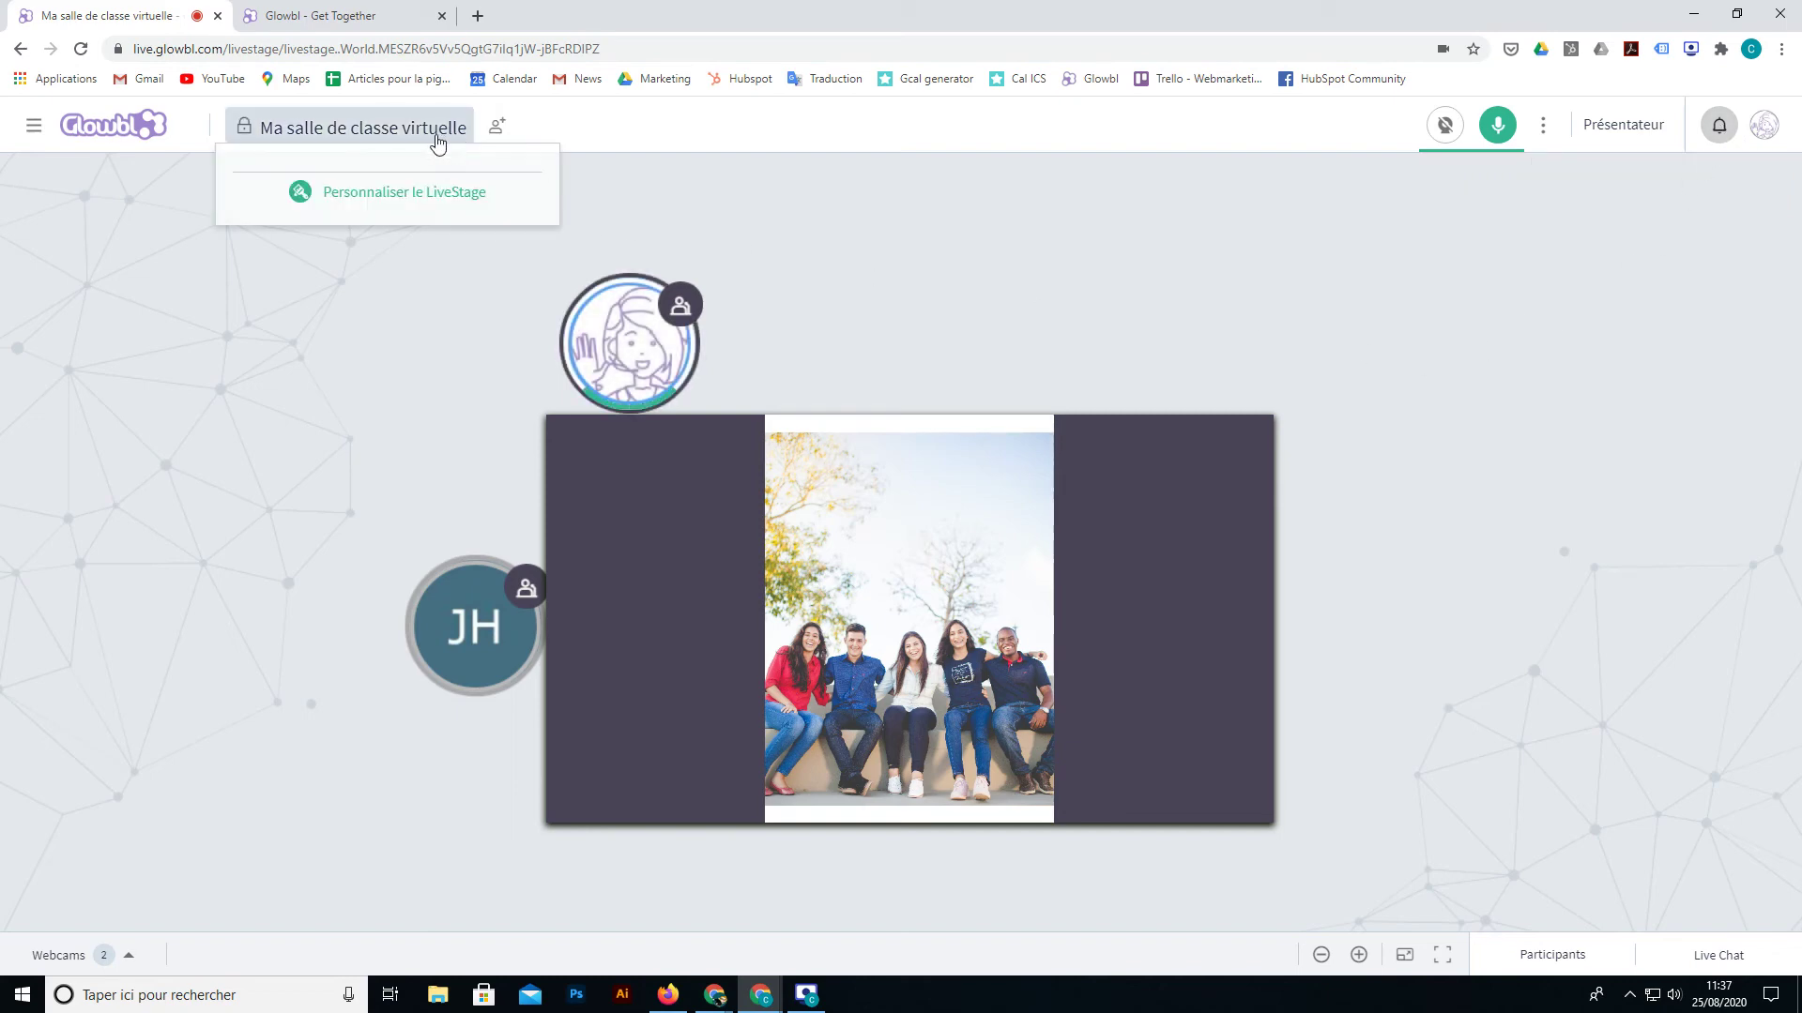
left_click(494, 129)
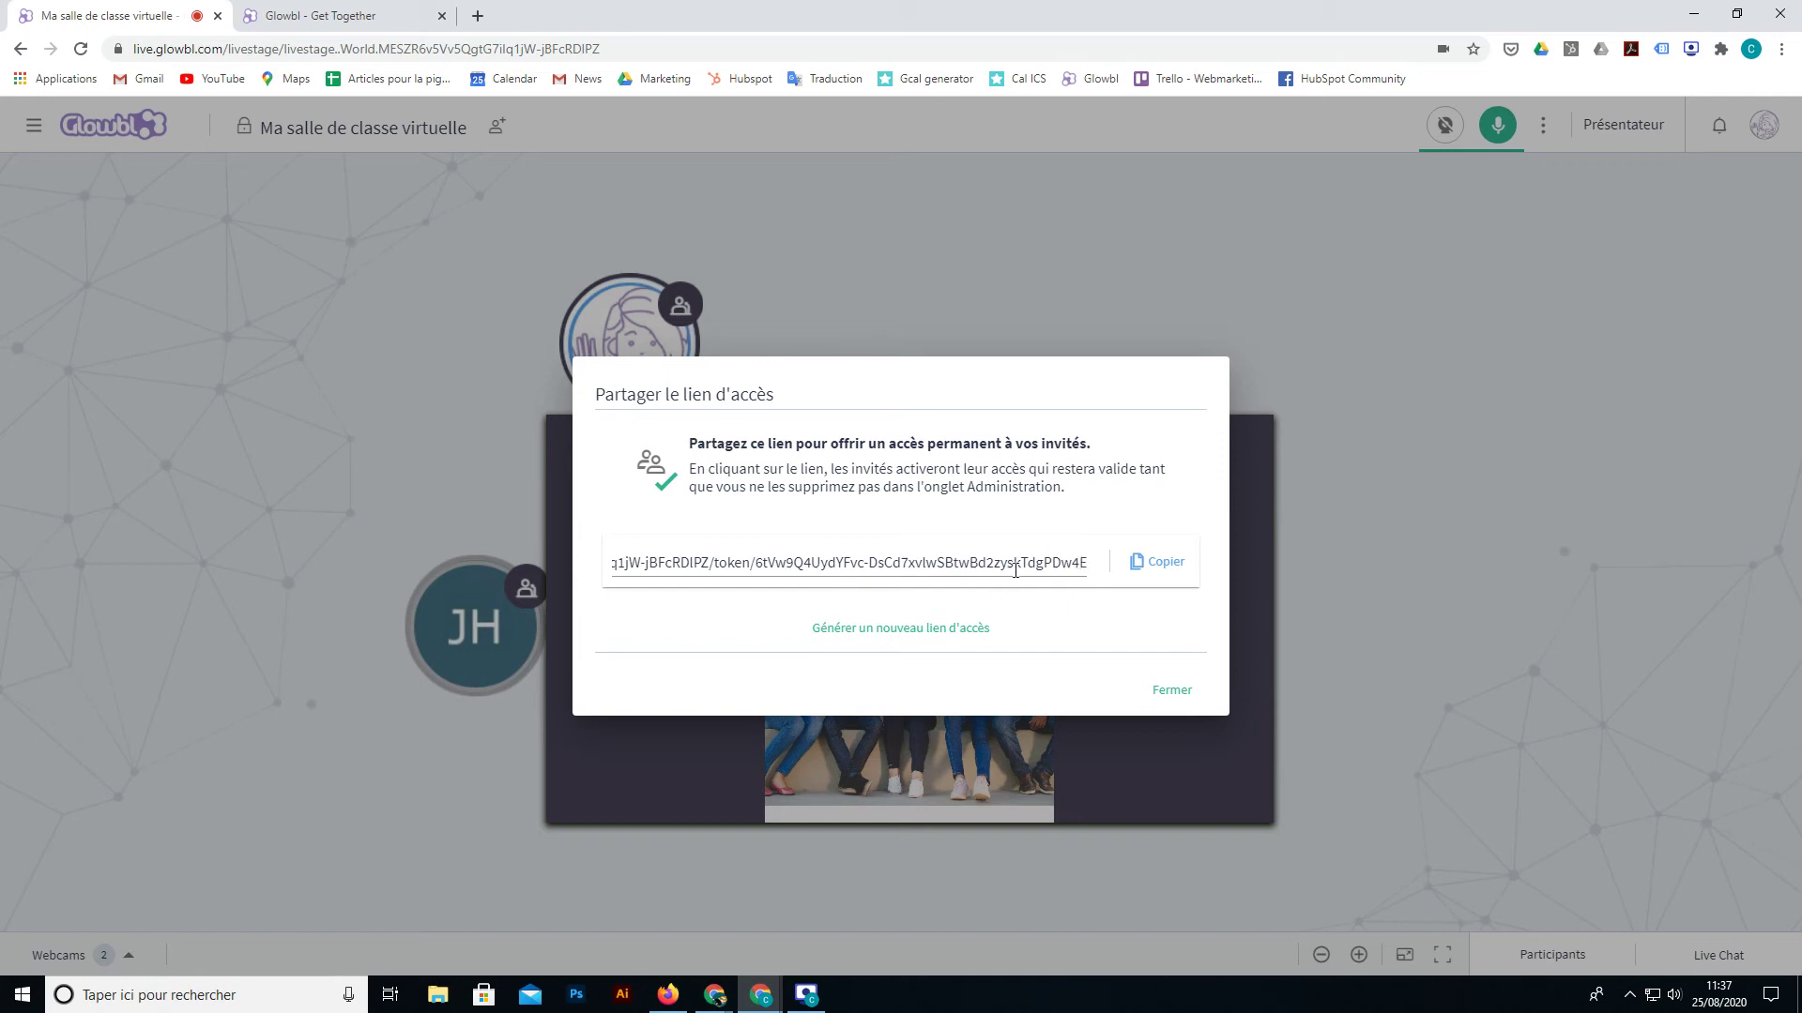
left_click(1174, 699)
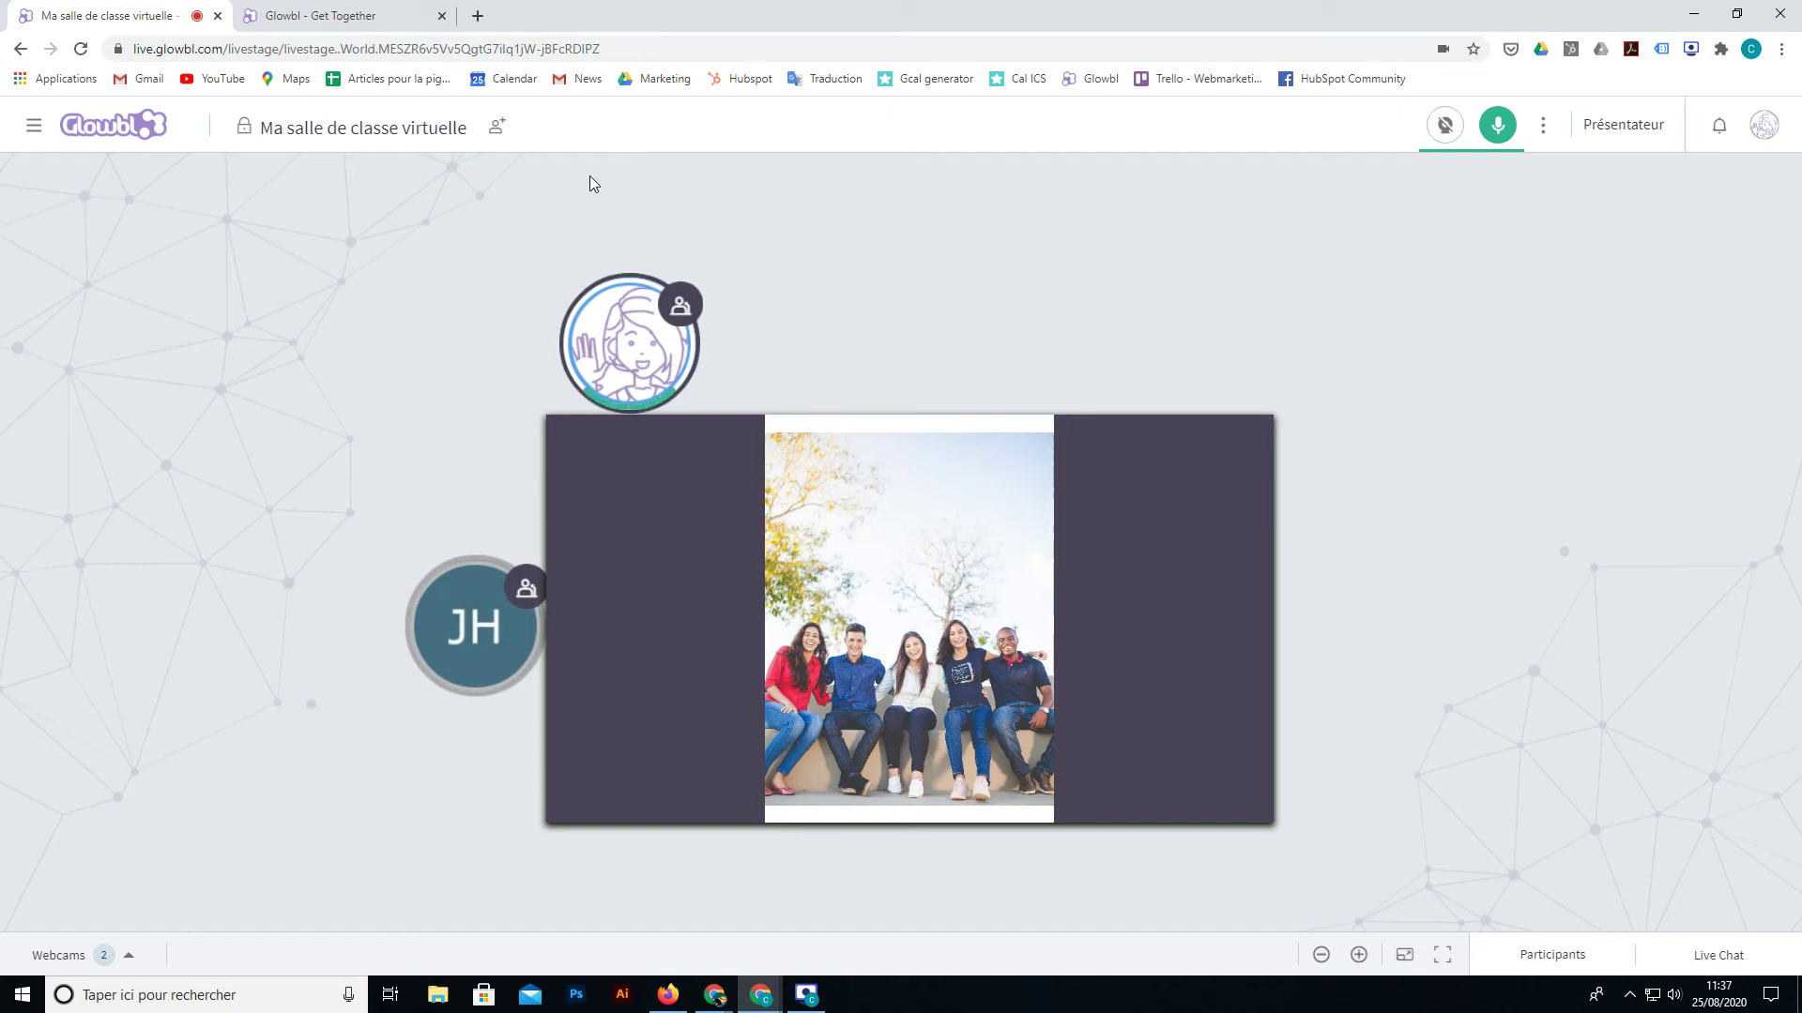
left_click(497, 126)
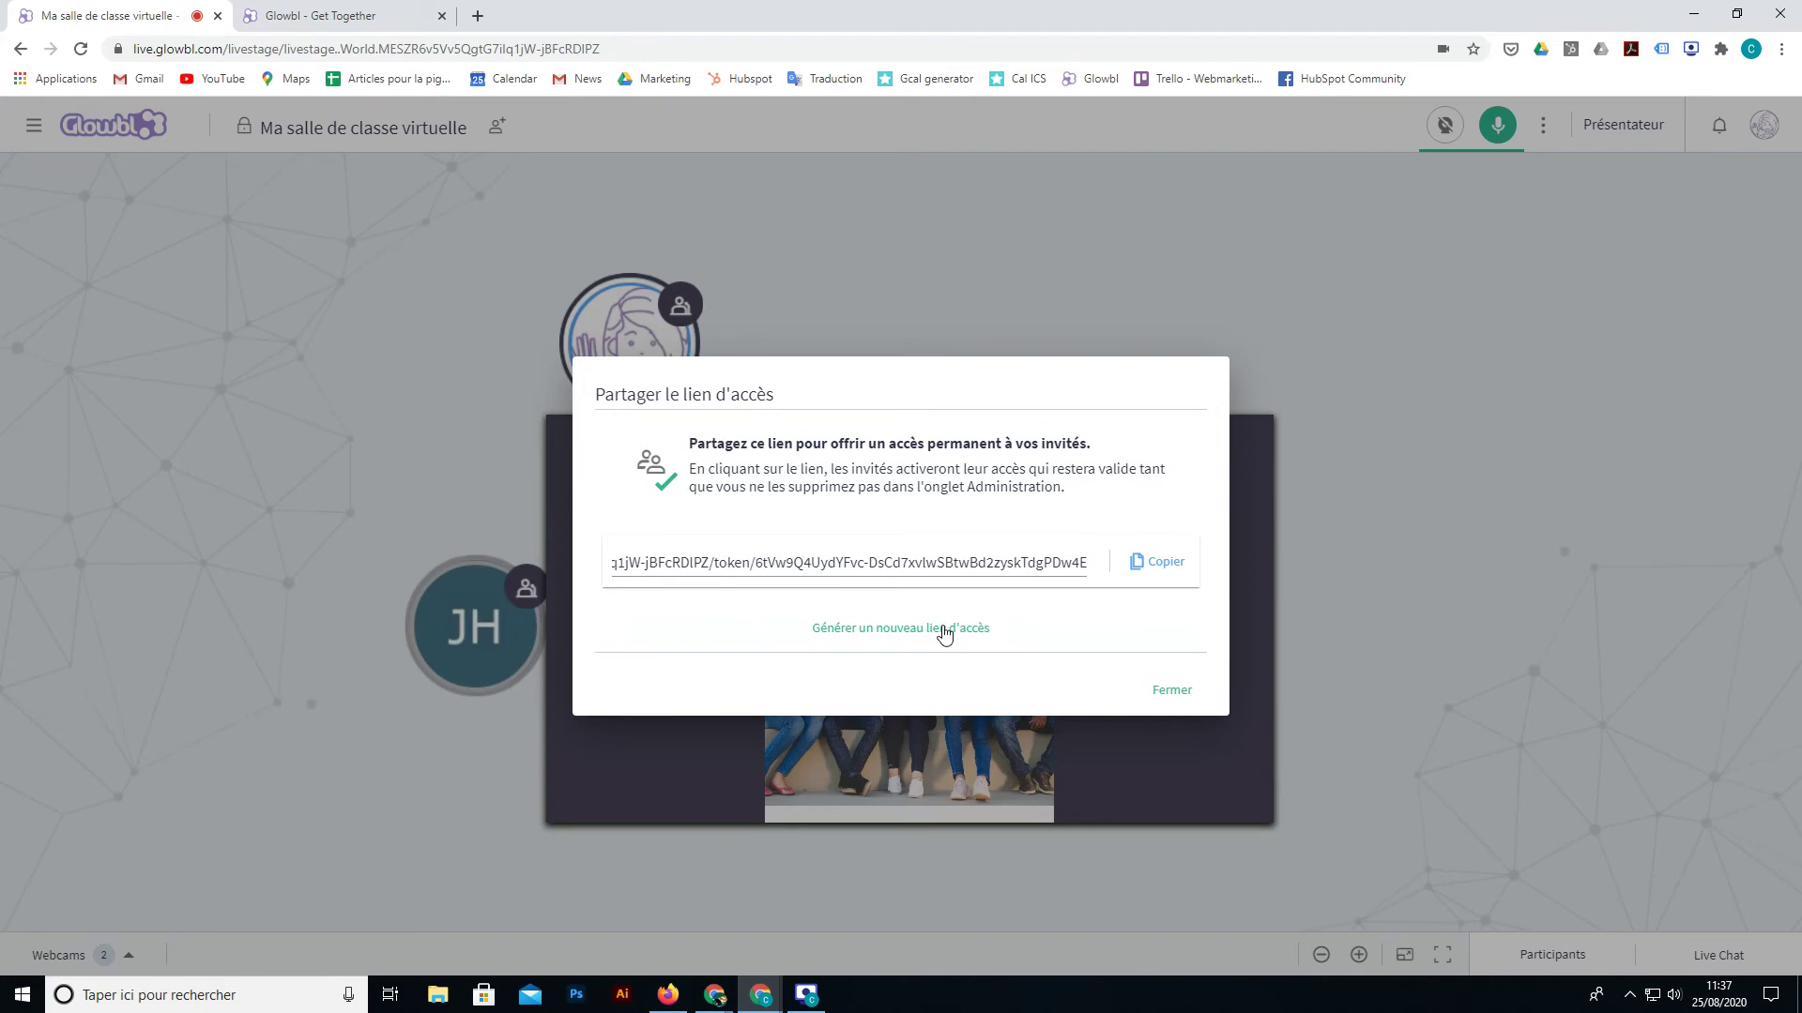
left_click(1191, 693)
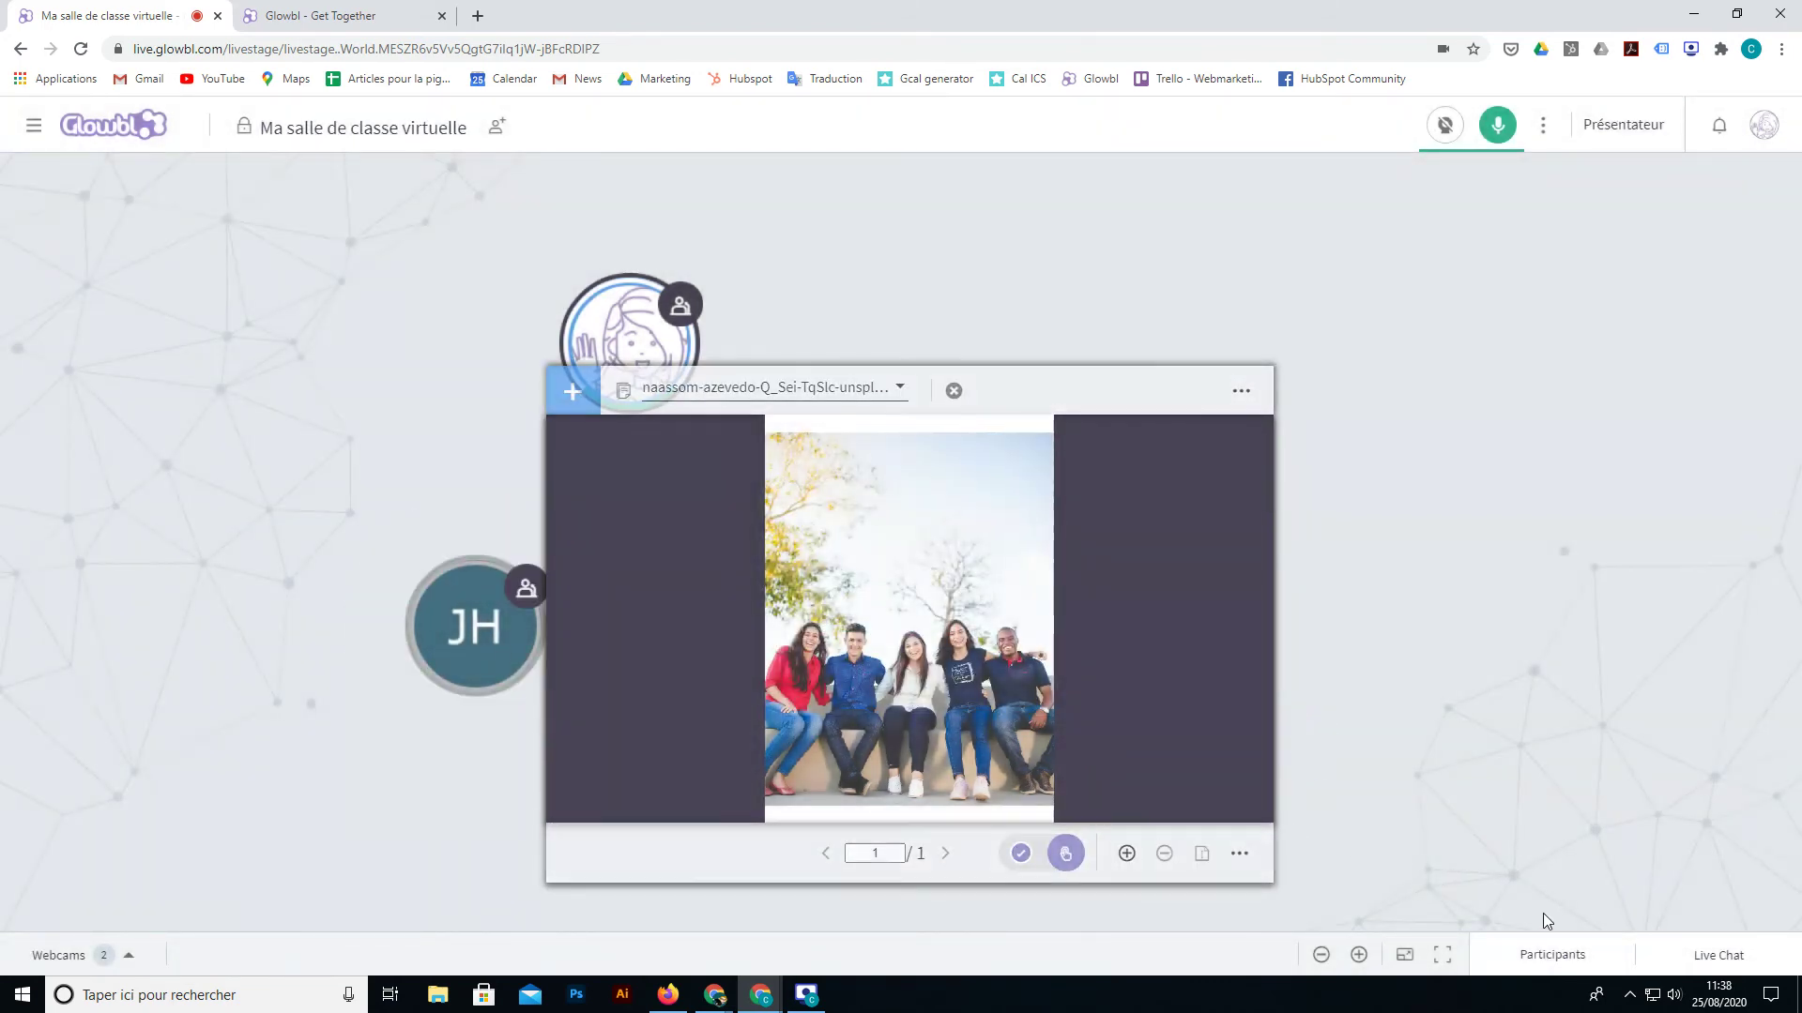
Step: Examine the Spectateurs group in the participants' administration, along with its new-link option and the classroom's shared access link
left_click(1554, 954)
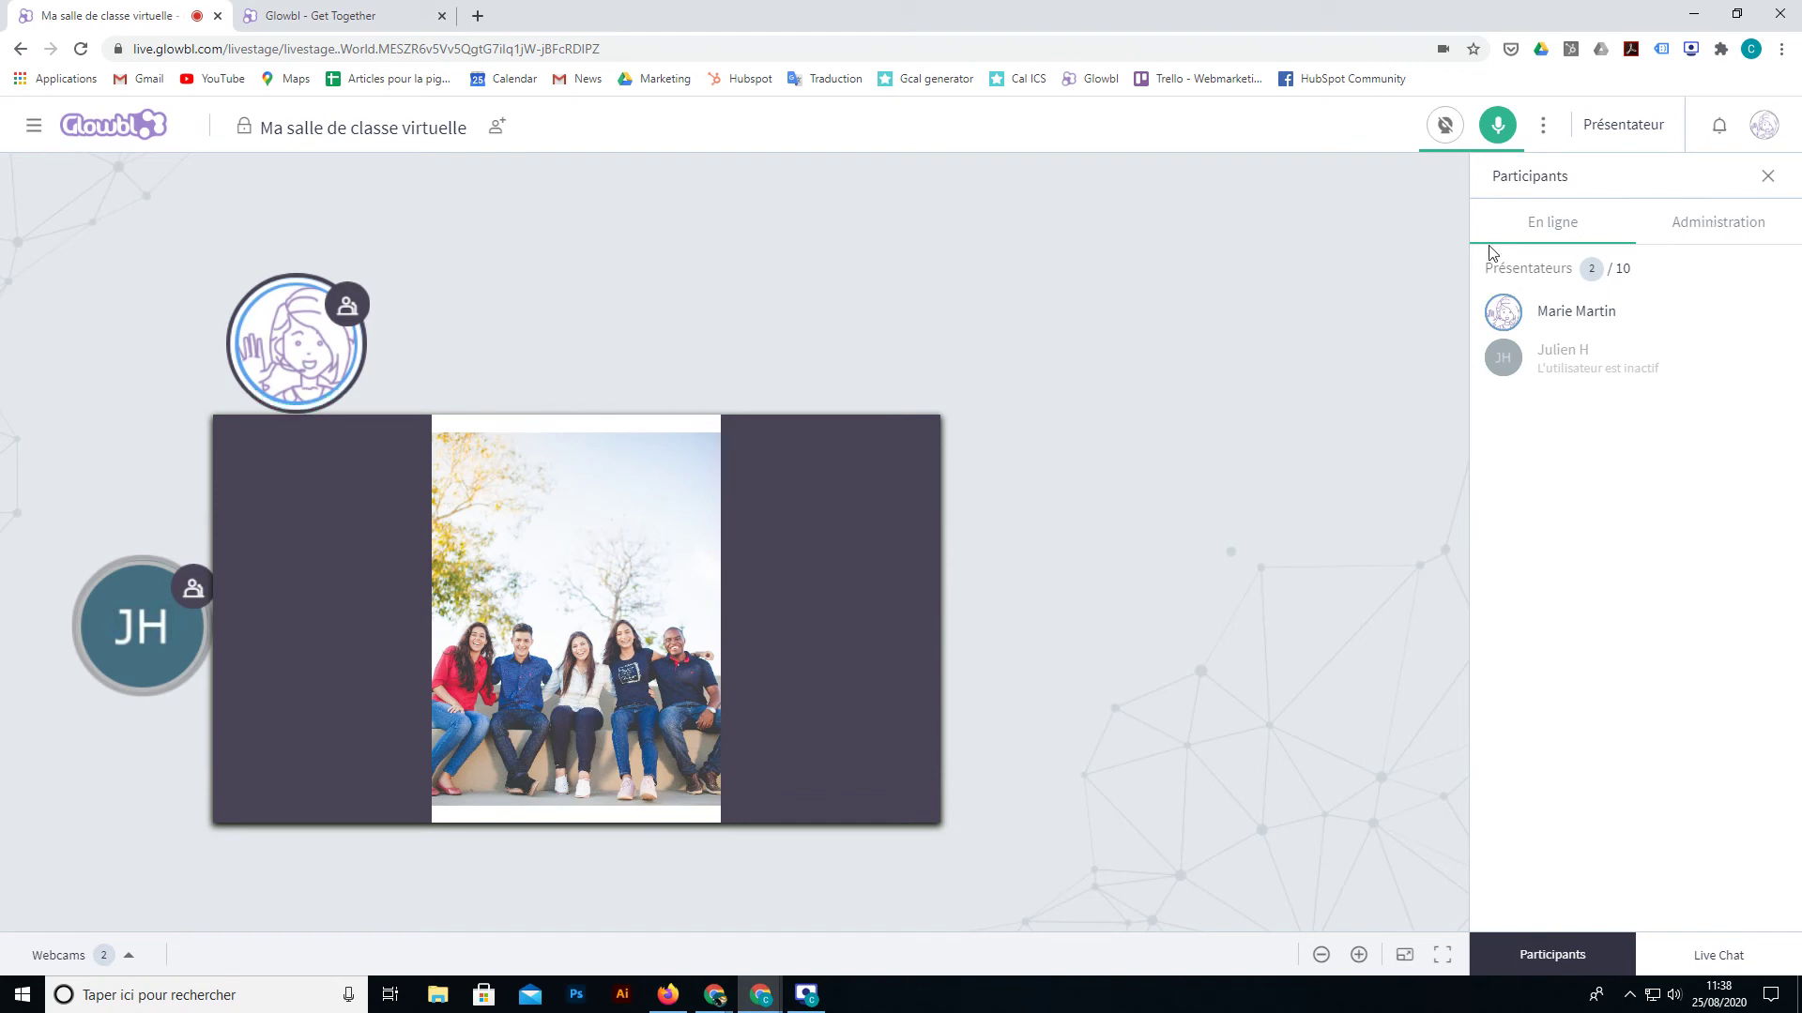
left_click(1718, 228)
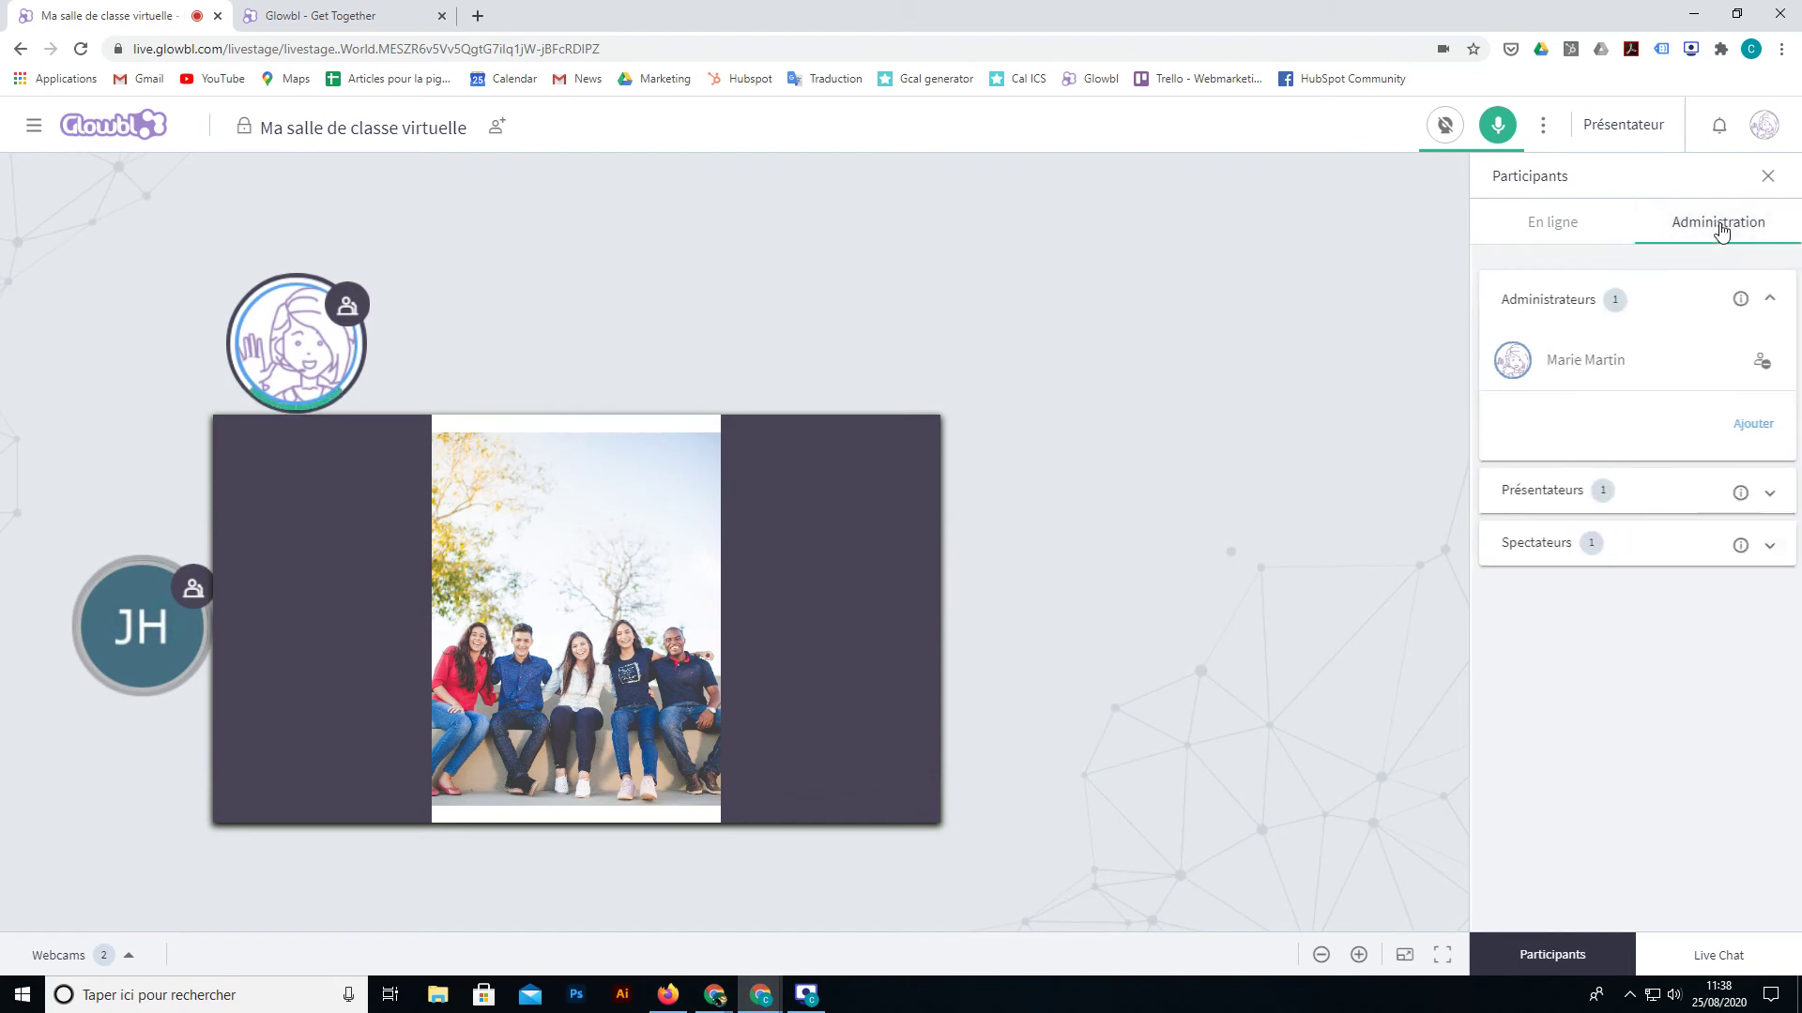
left_click(1658, 548)
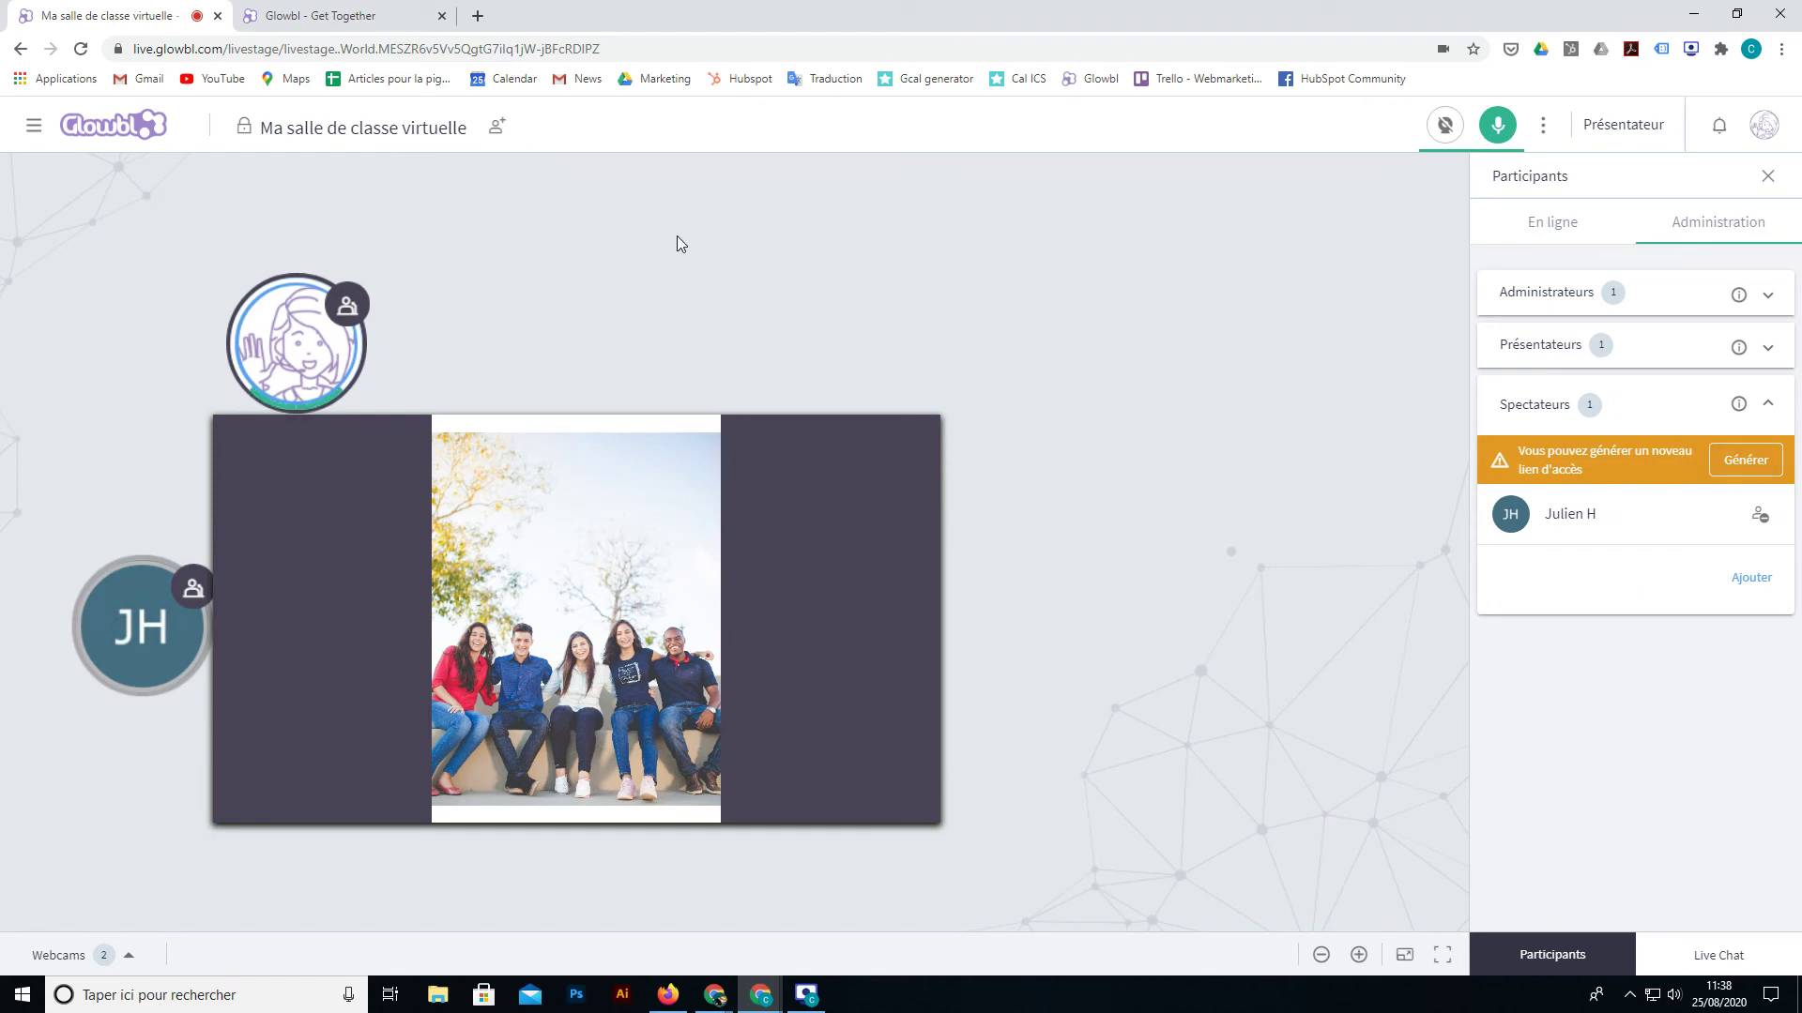
left_click(499, 137)
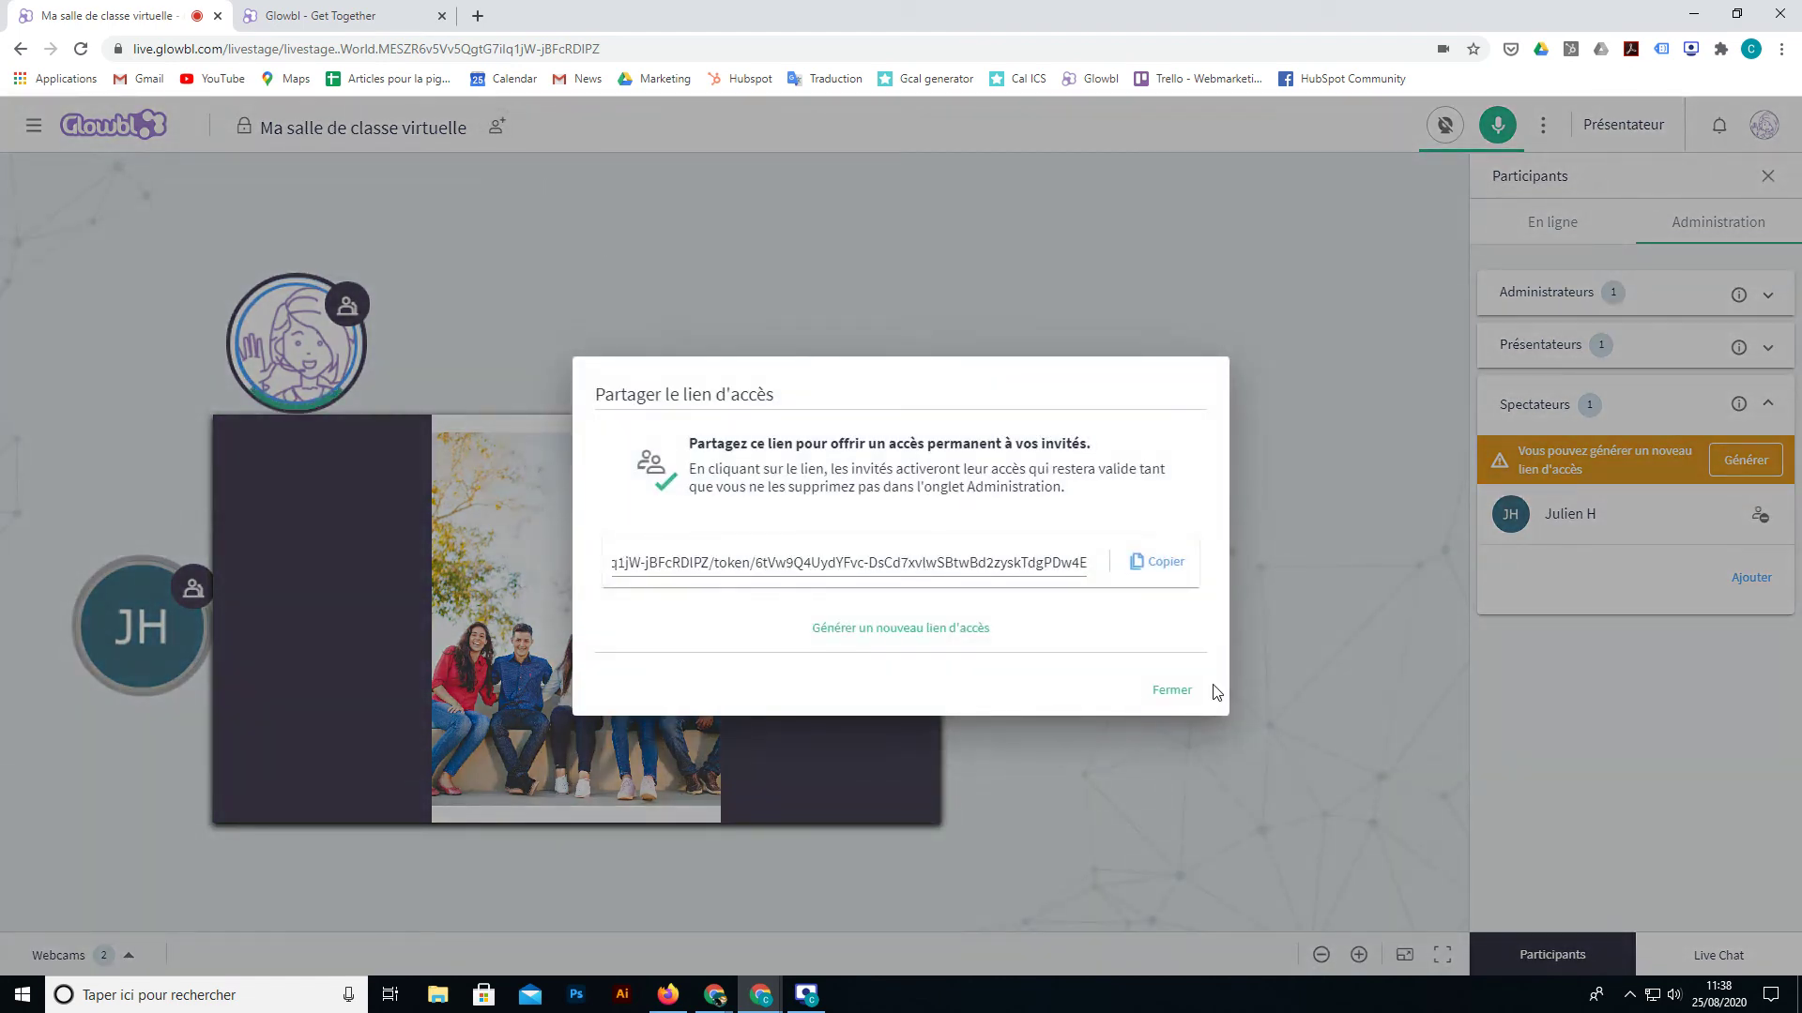
left_click(1327, 415)
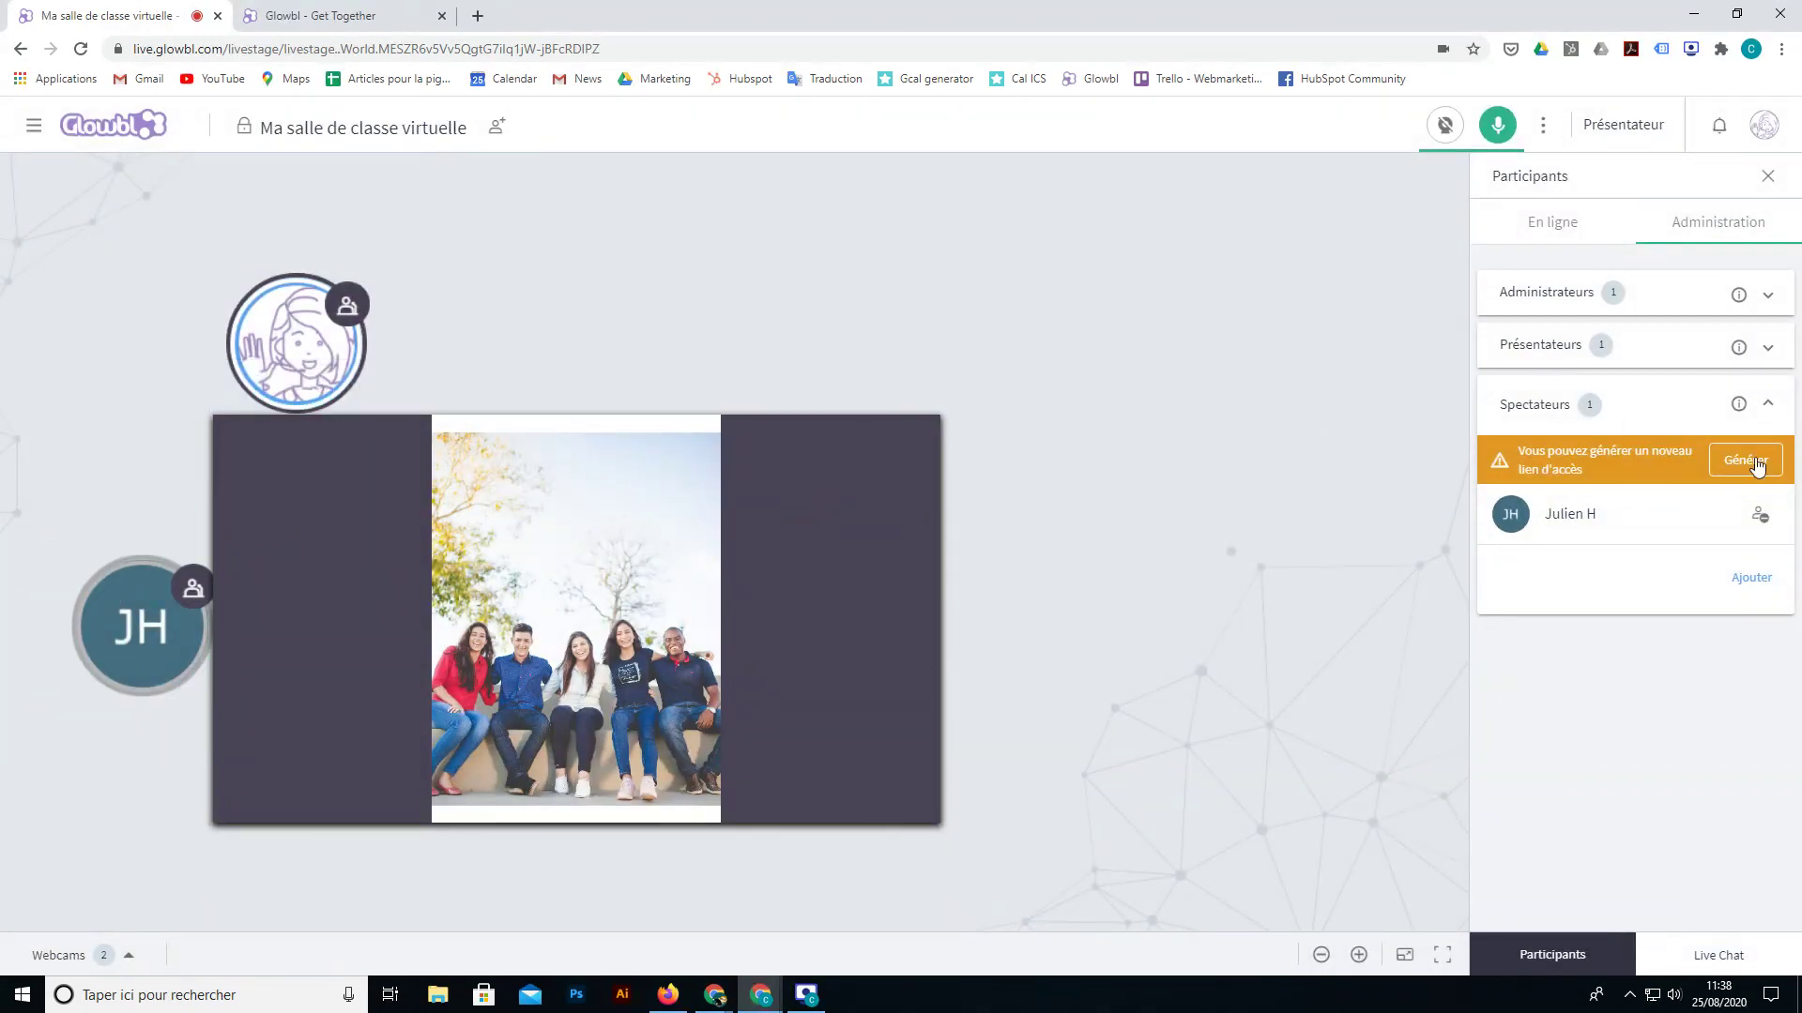
left_click(1769, 405)
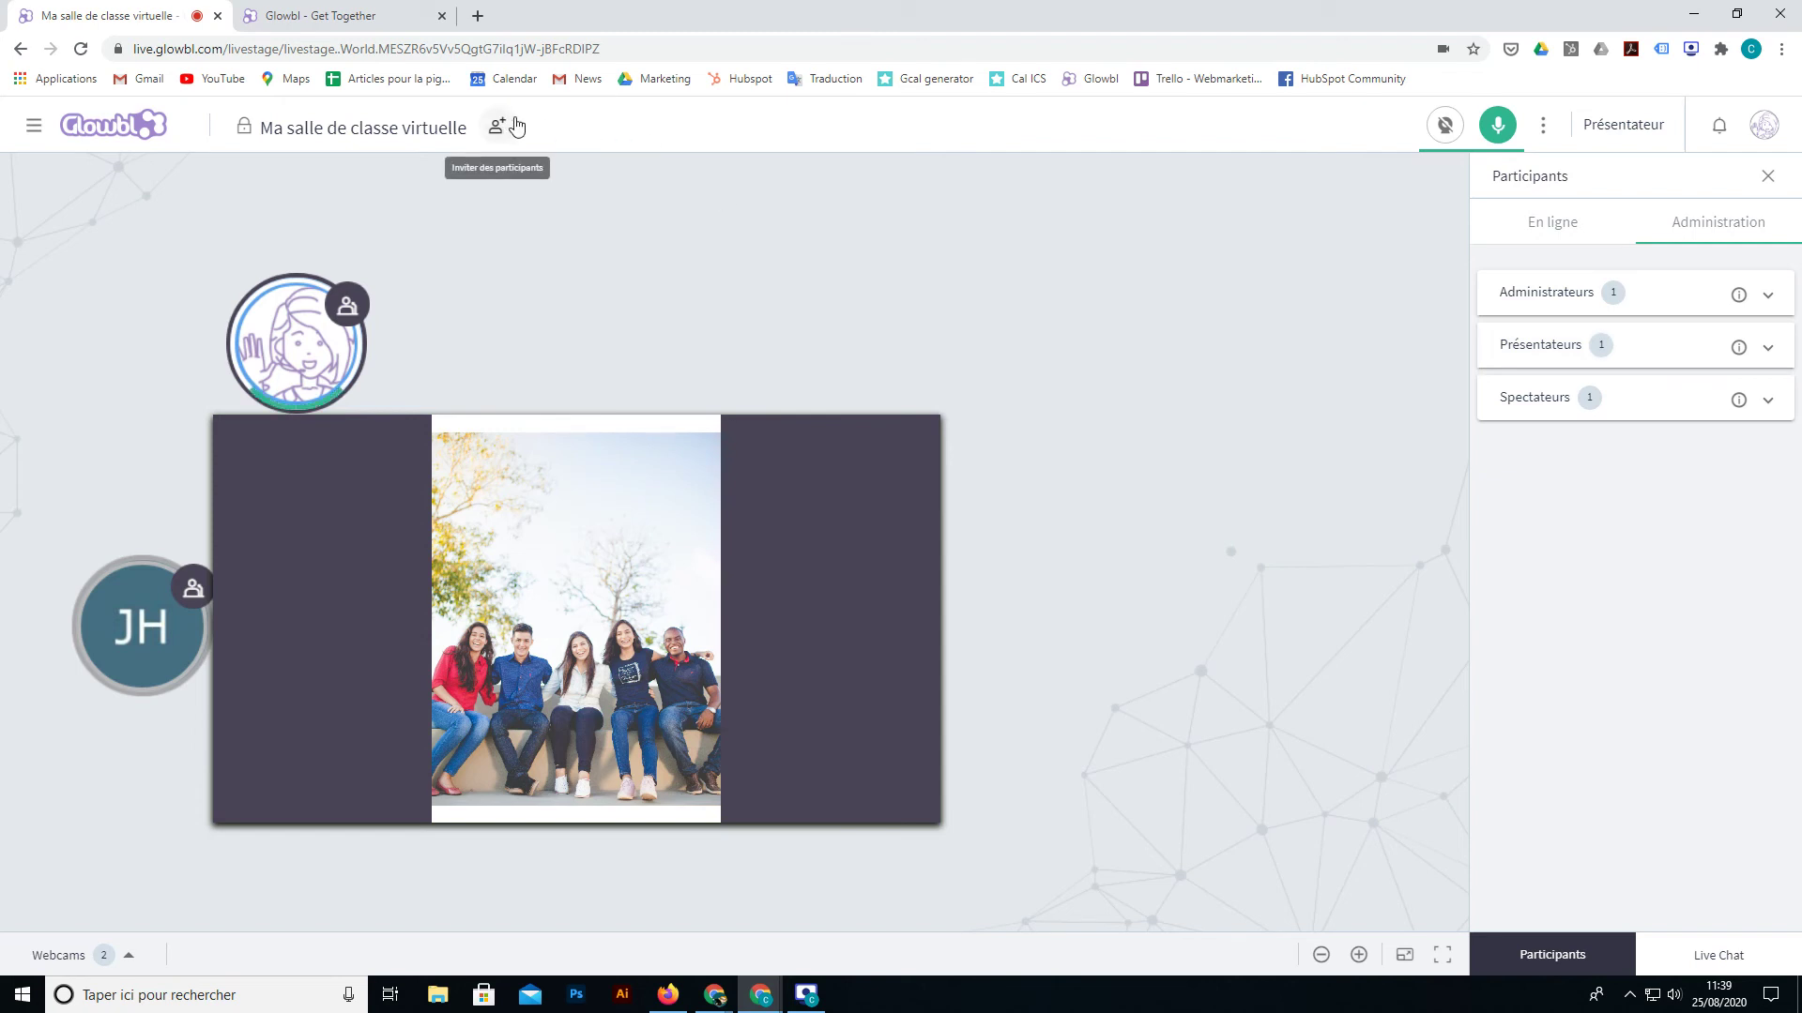
Step: Enter an e-mail address in the form for adding Présentateurs, close it without validating, and expand the Administrateurs group
left_click(1778, 353)
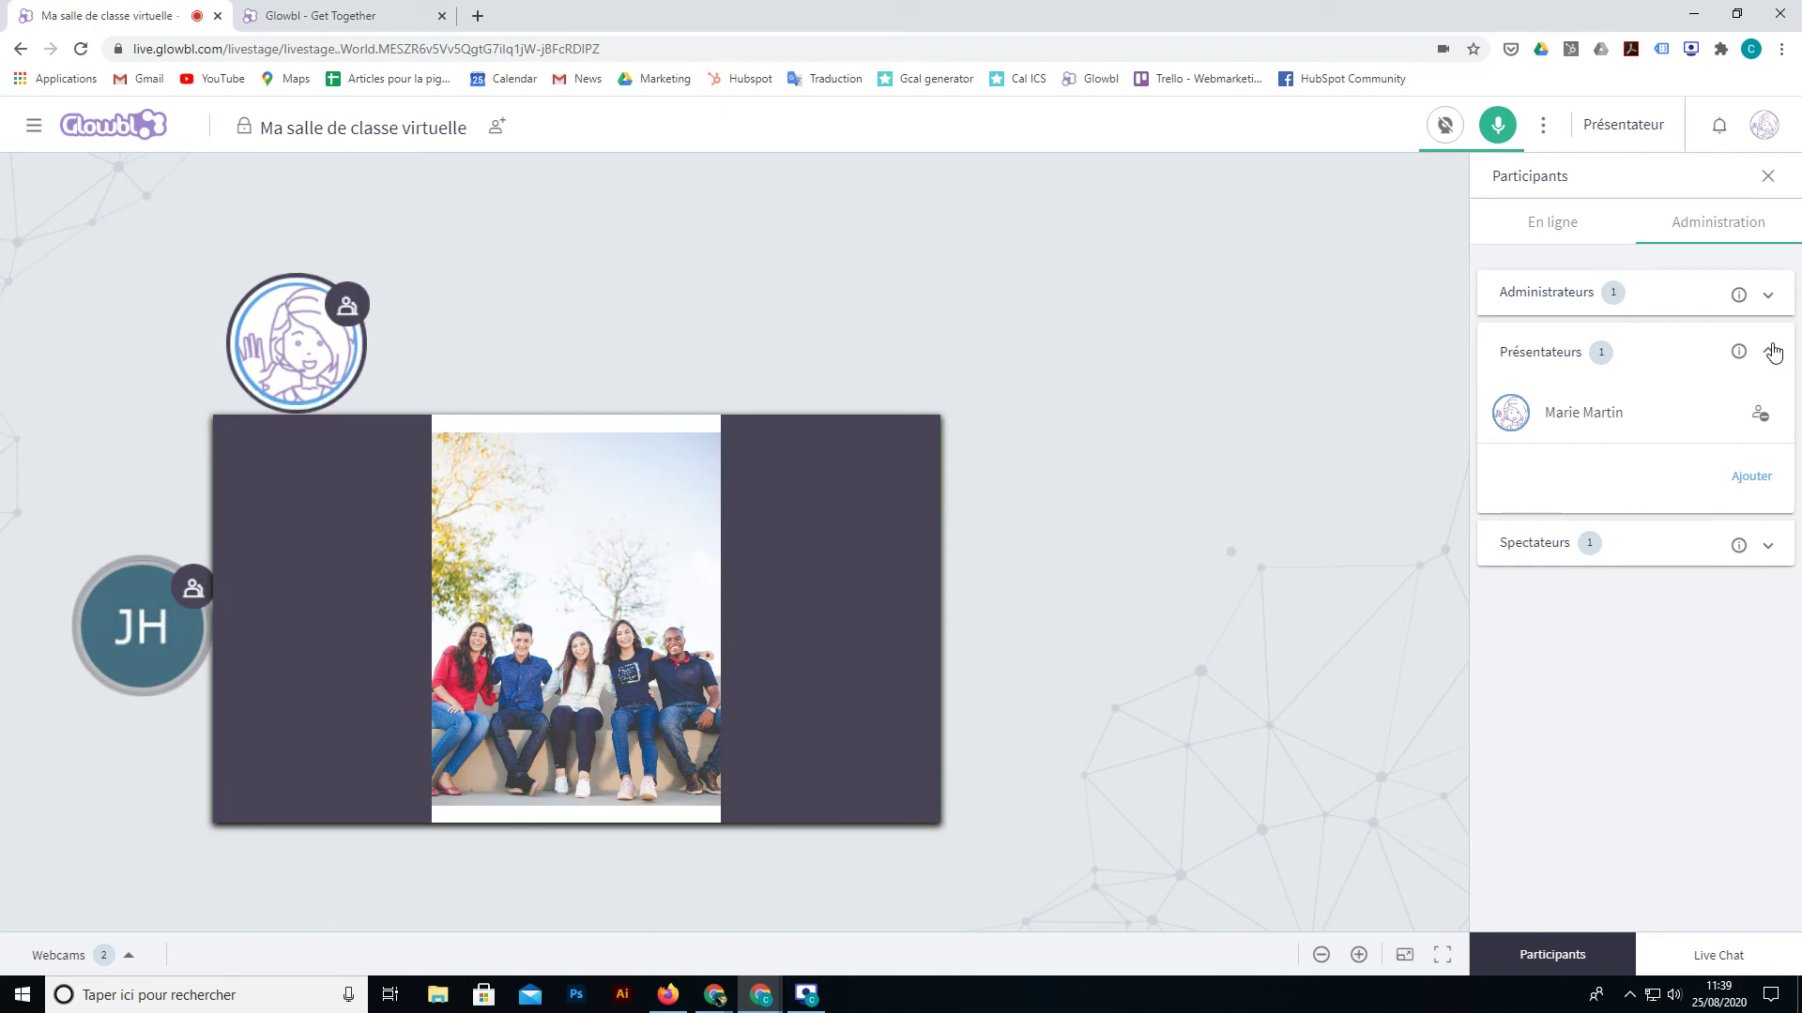
left_click(1762, 478)
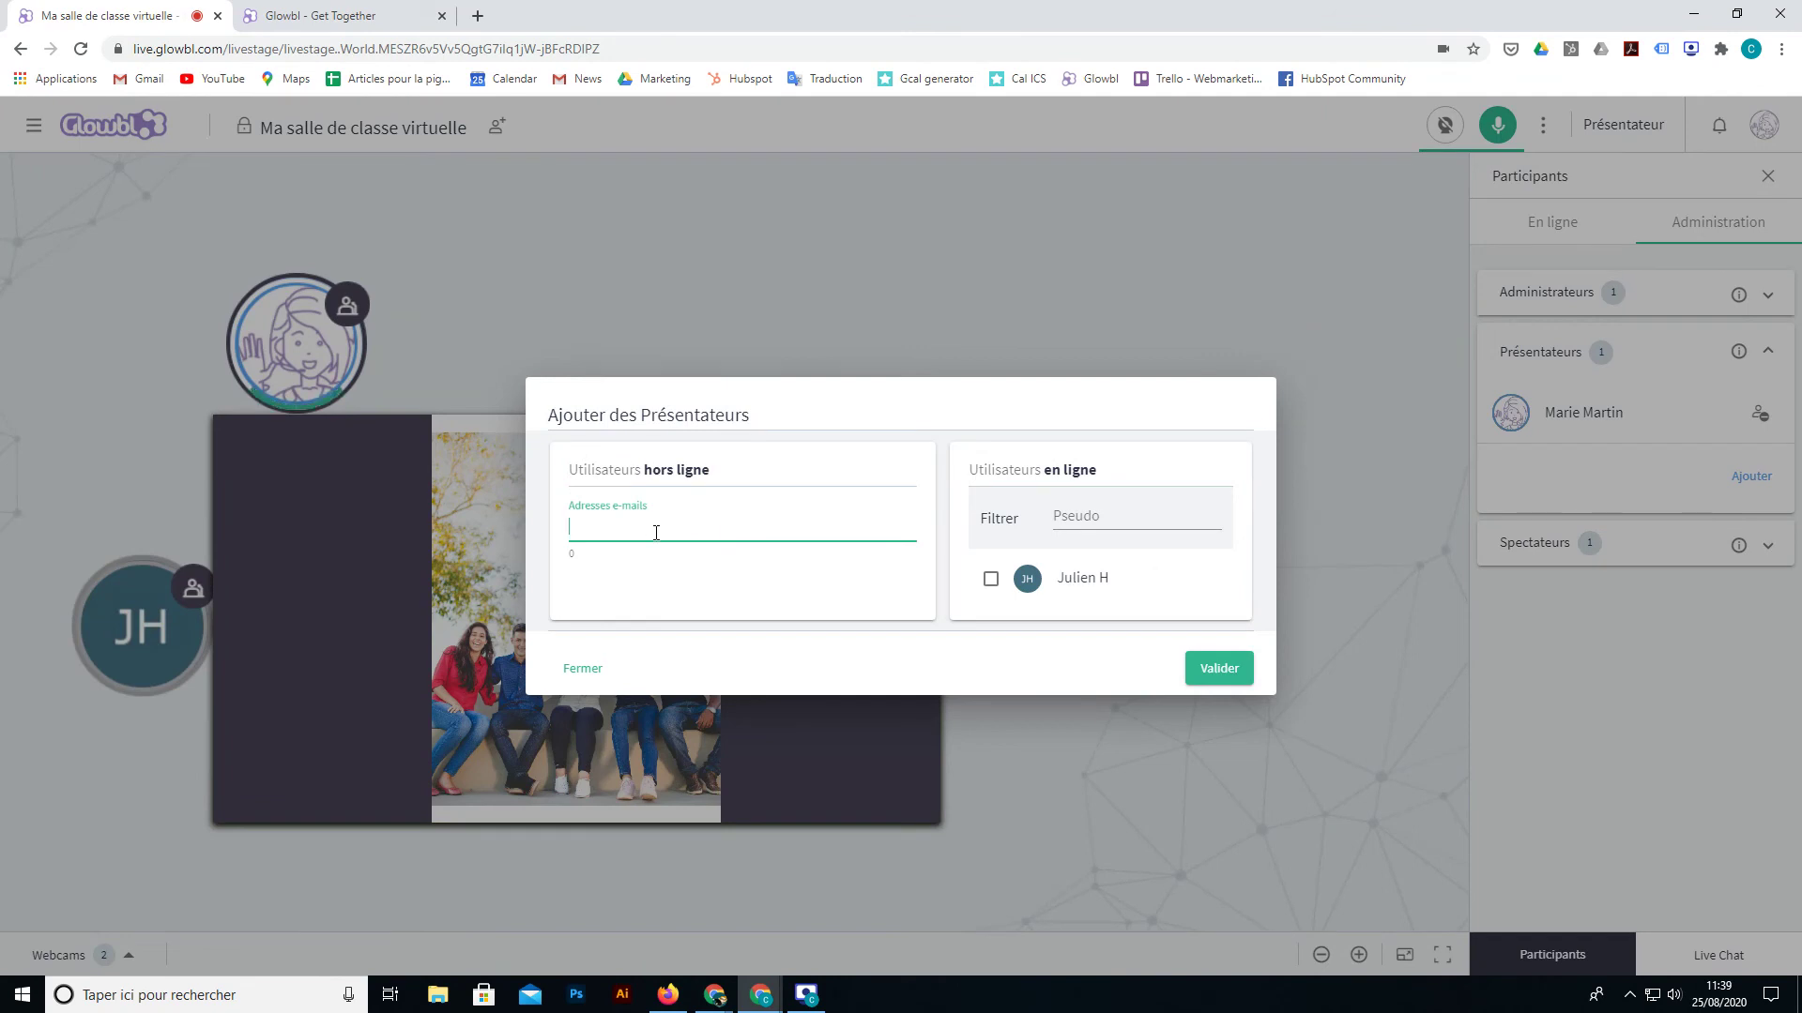
type("adresse@gmail")
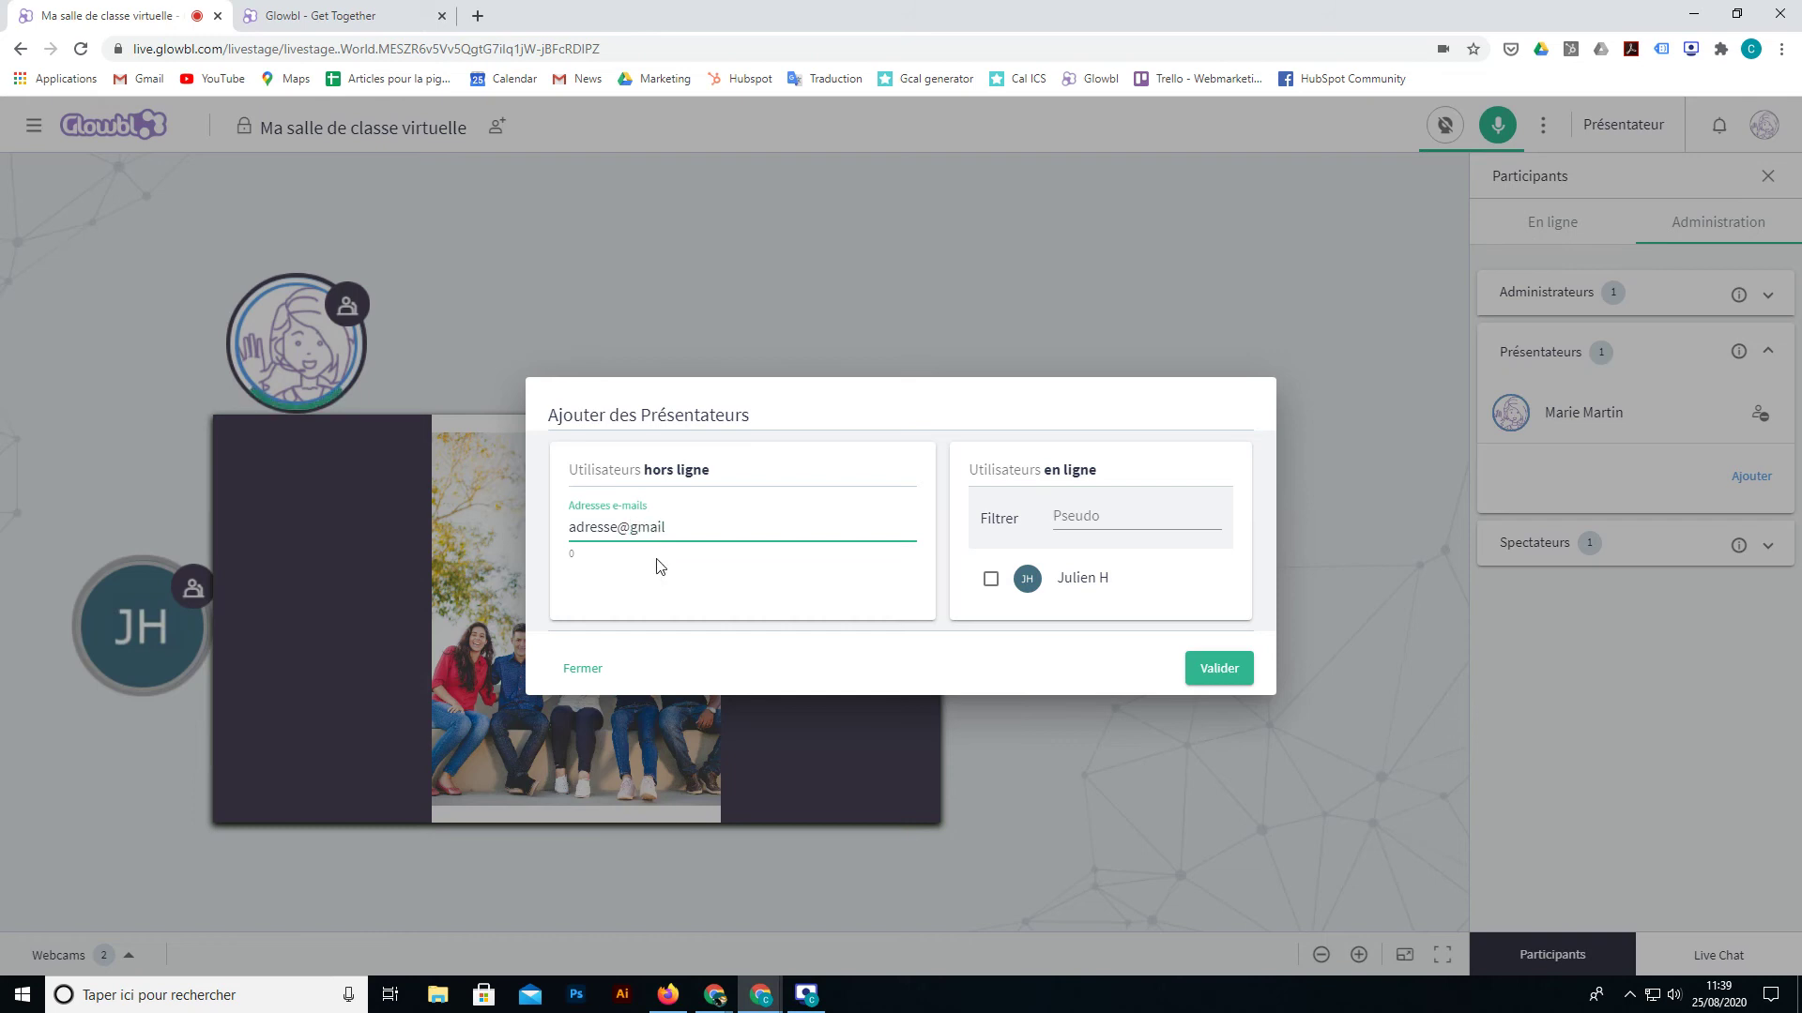
left_click(588, 673)
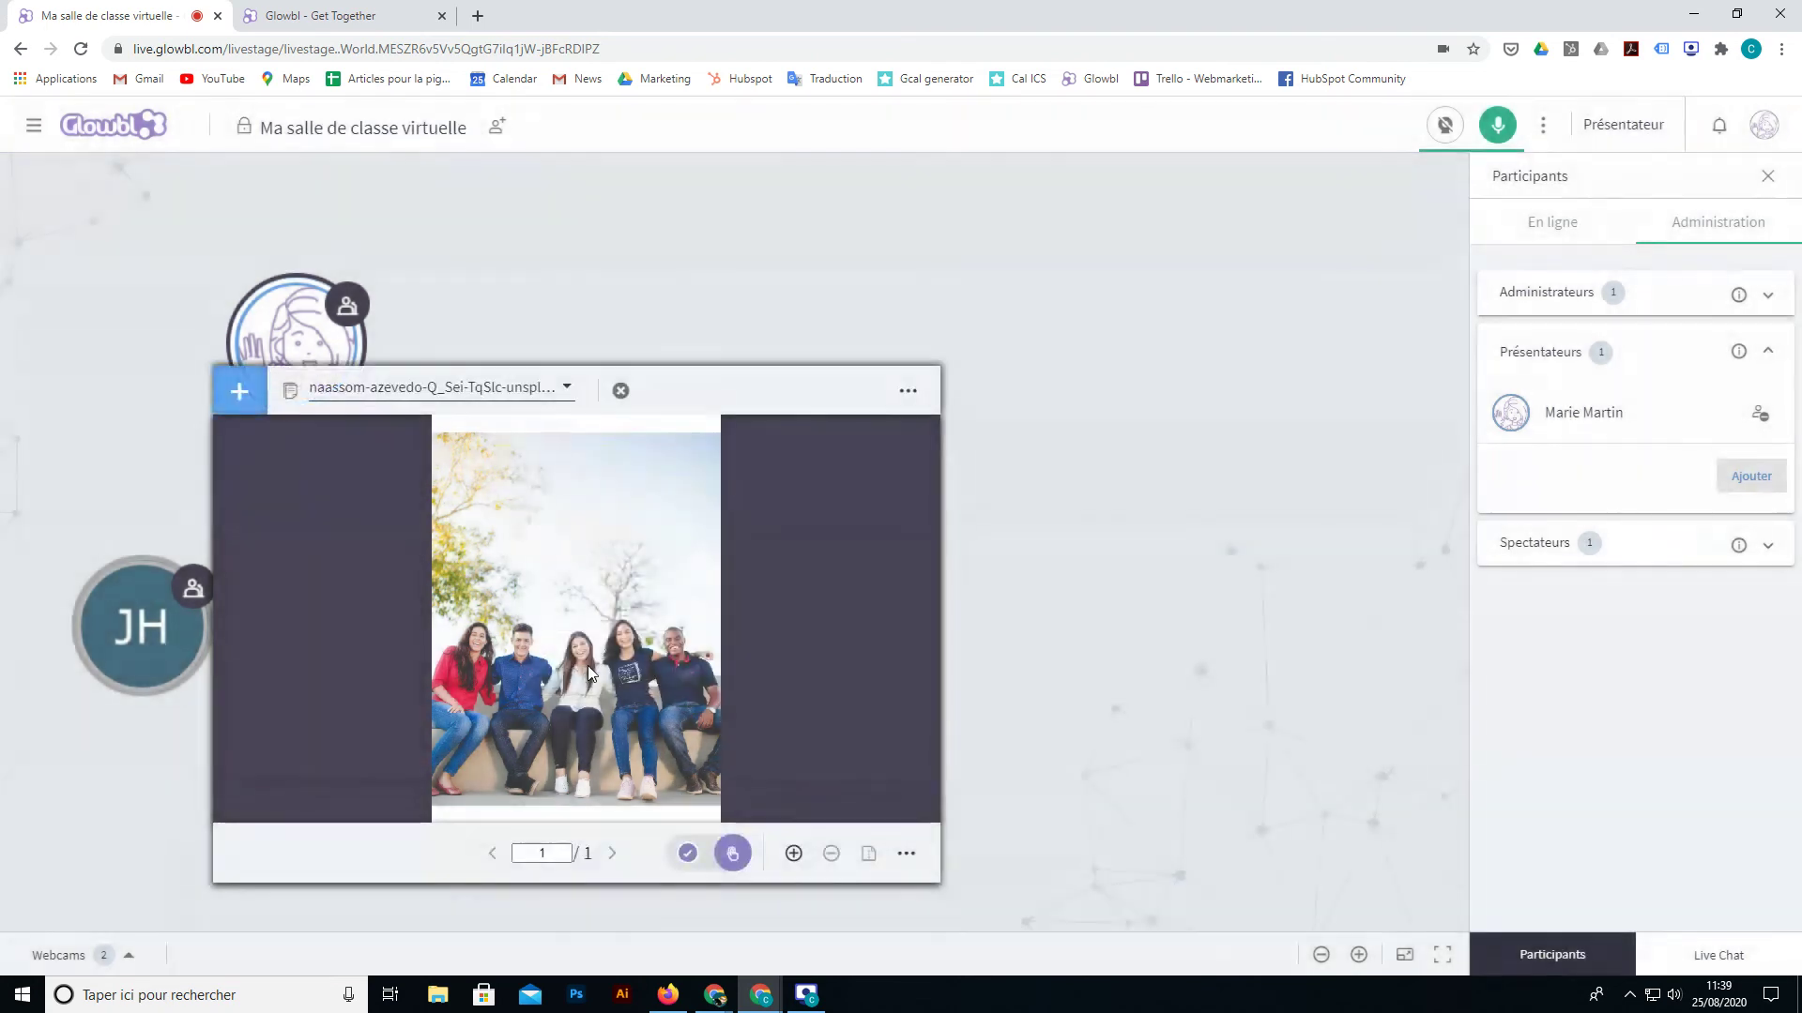
left_click(1644, 294)
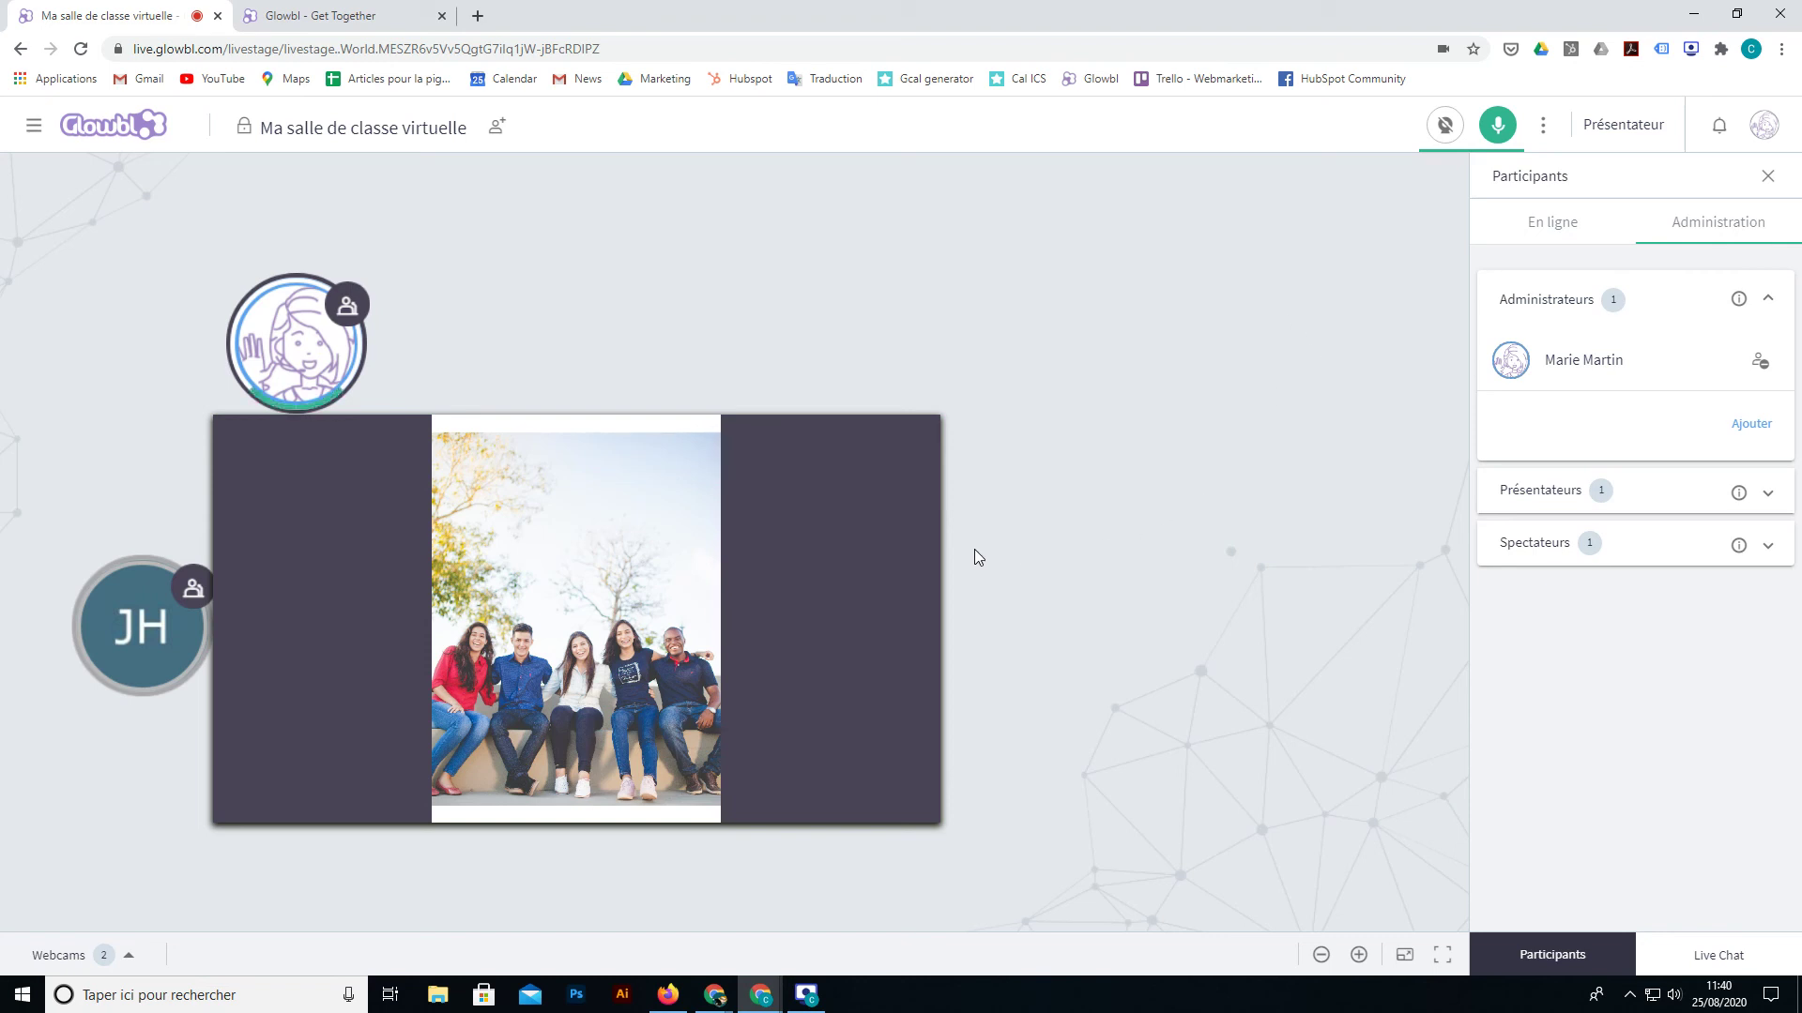
Step: Open the content's recording setup, examine its scheduled stop durations and presenter webcam option, and cancel without recording
mouse_move(903, 553)
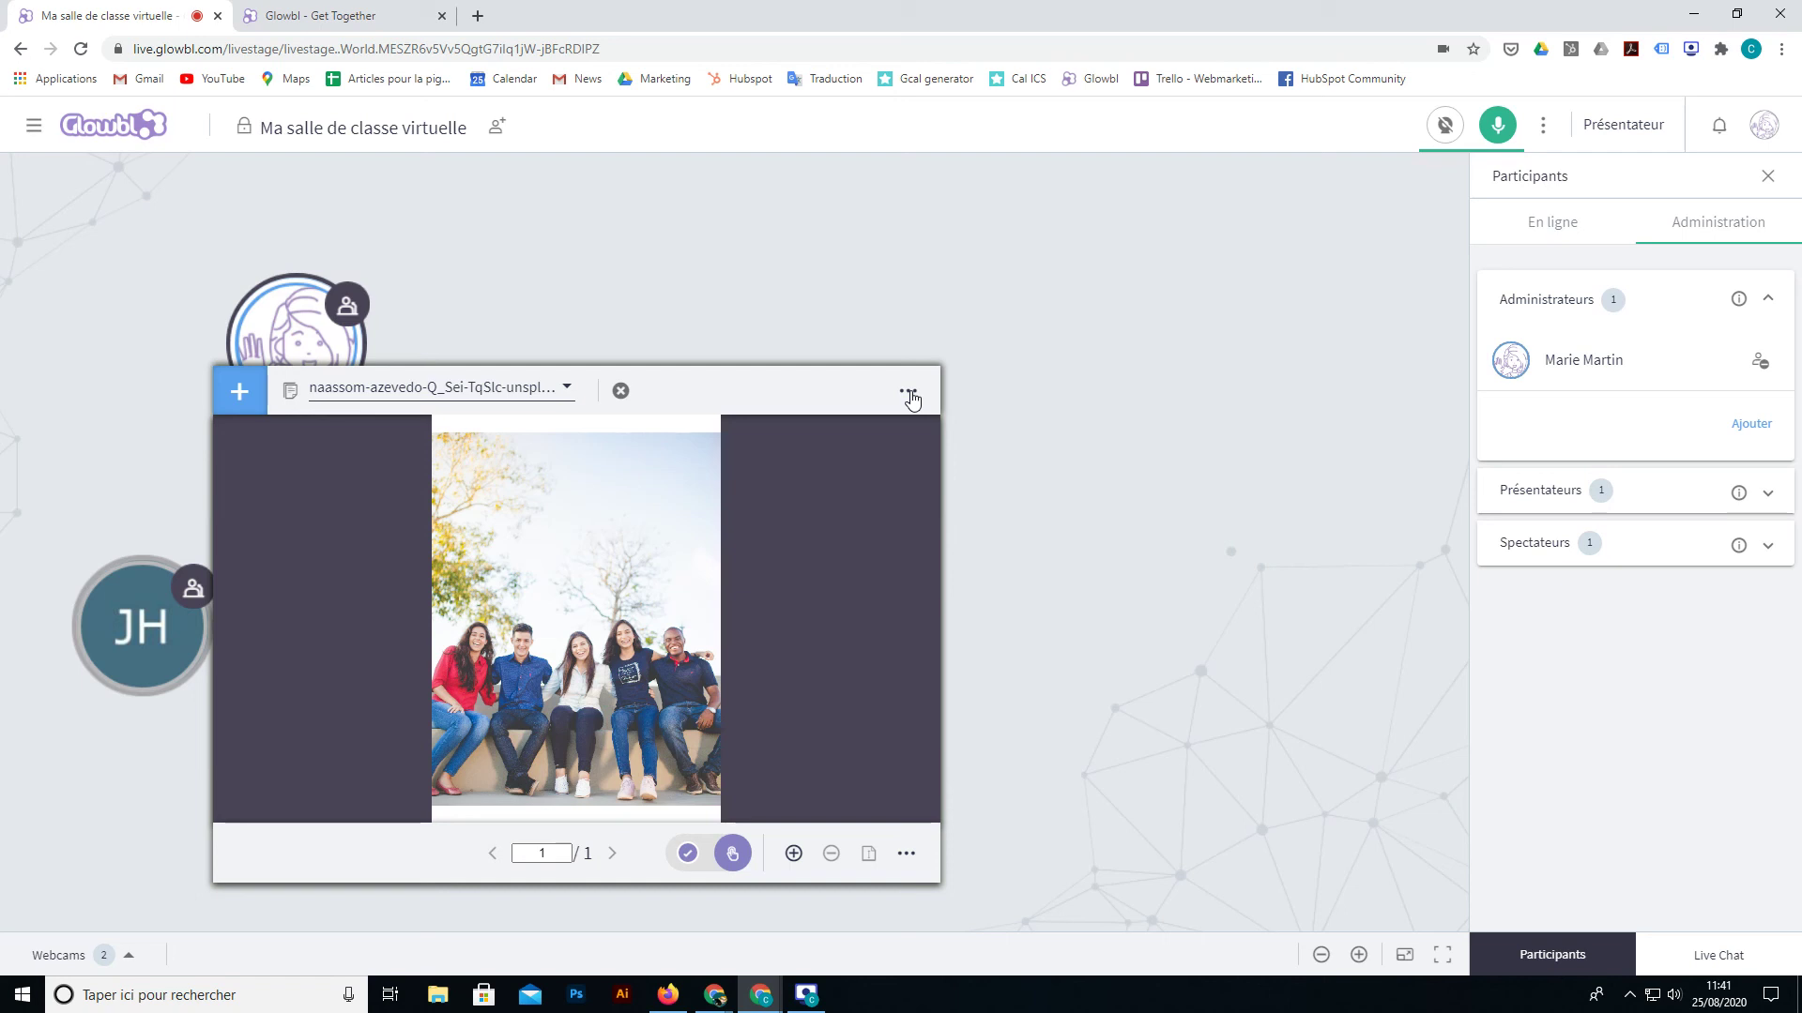
left_click(908, 392)
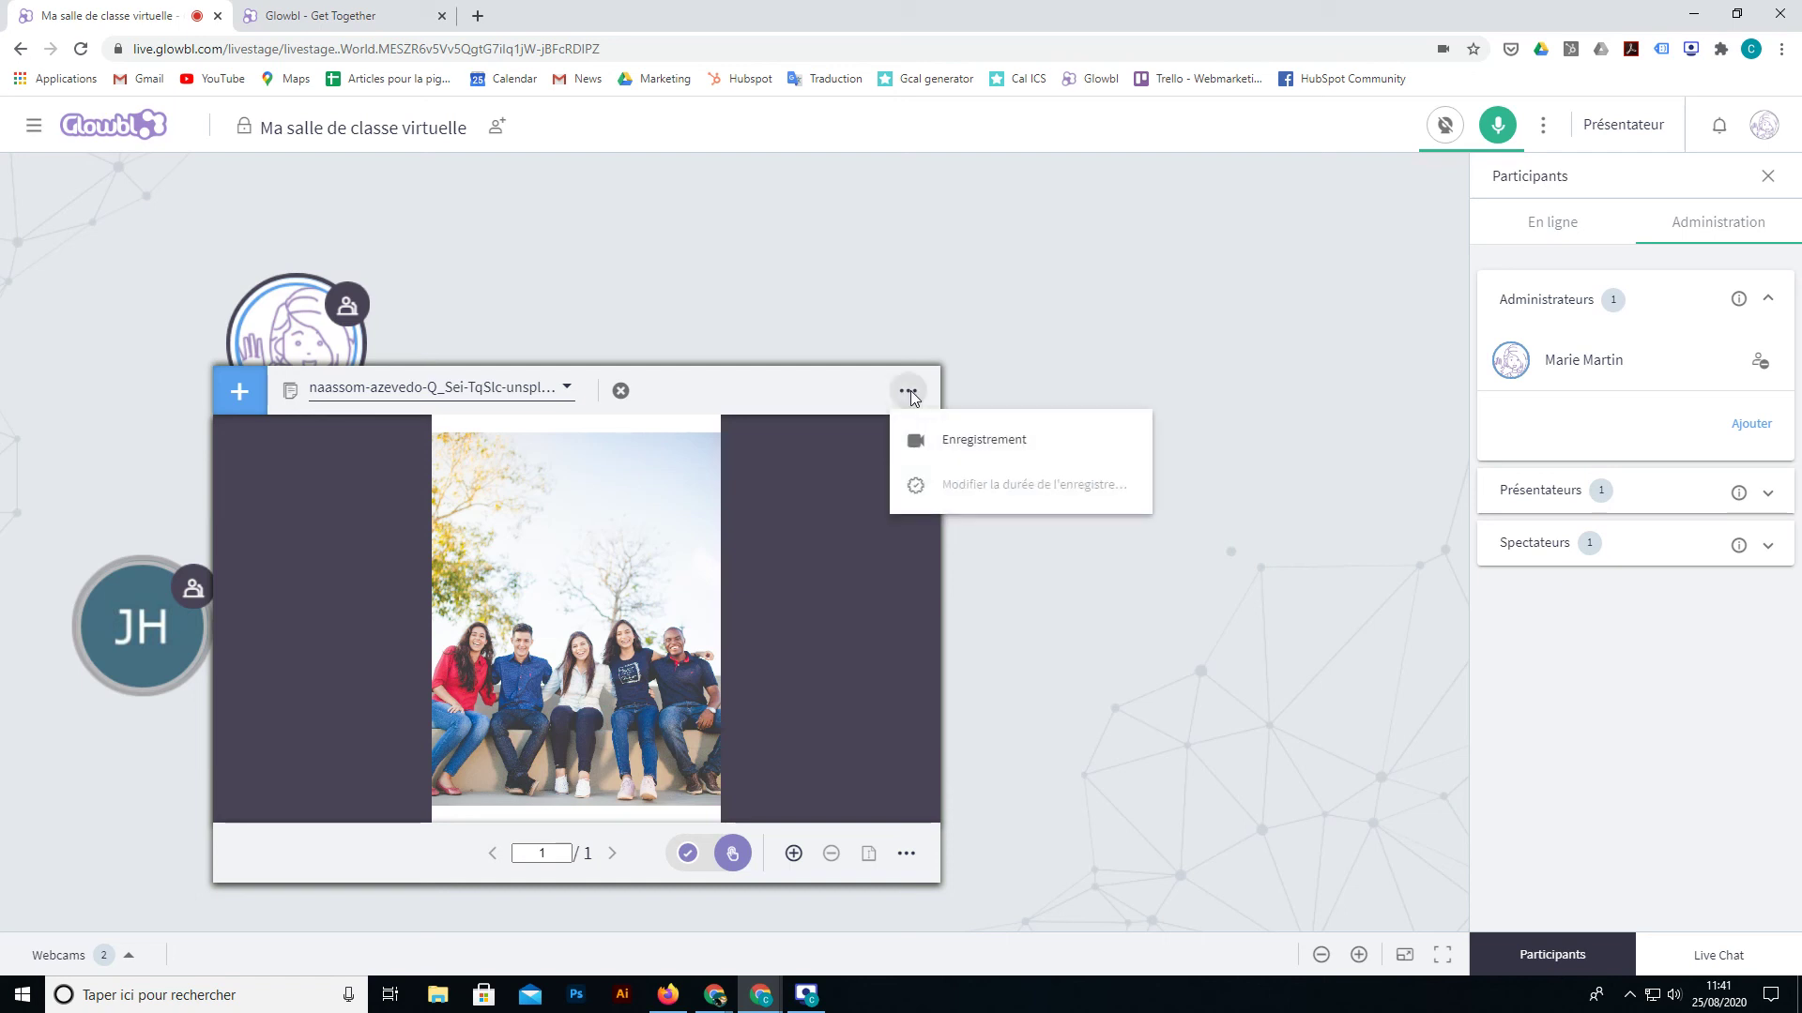
left_click(966, 441)
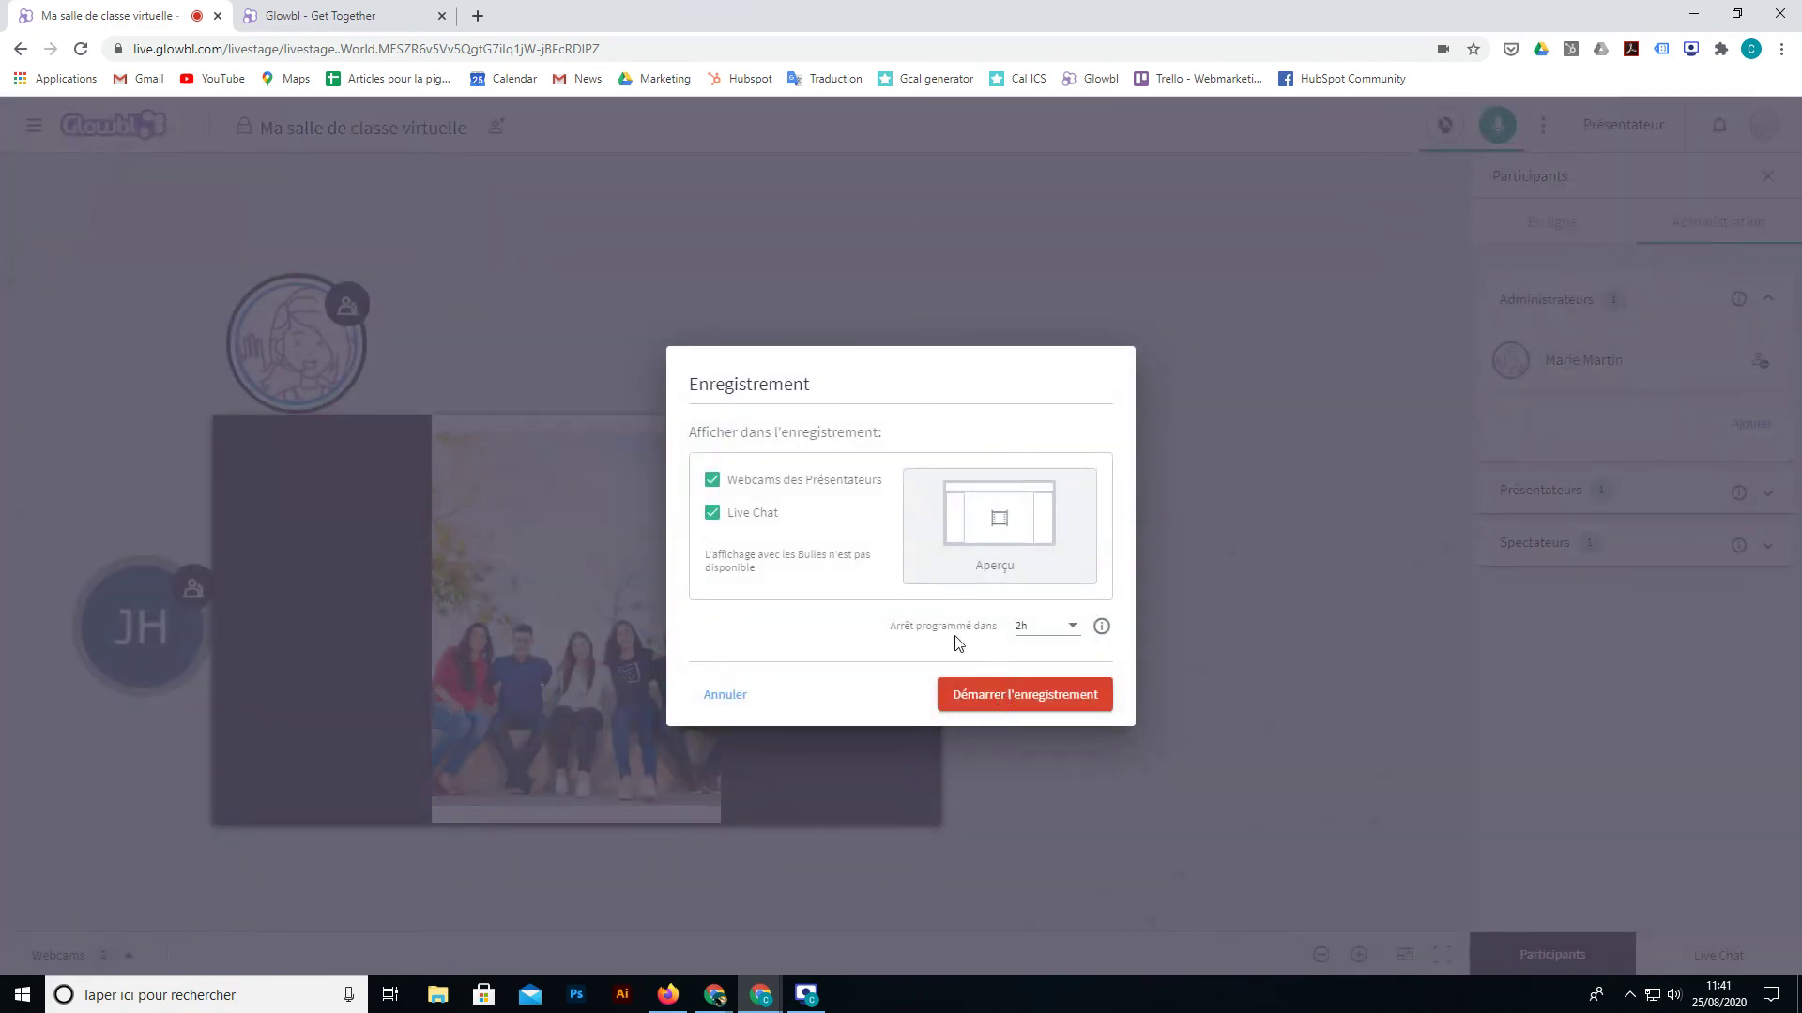
left_click(1041, 626)
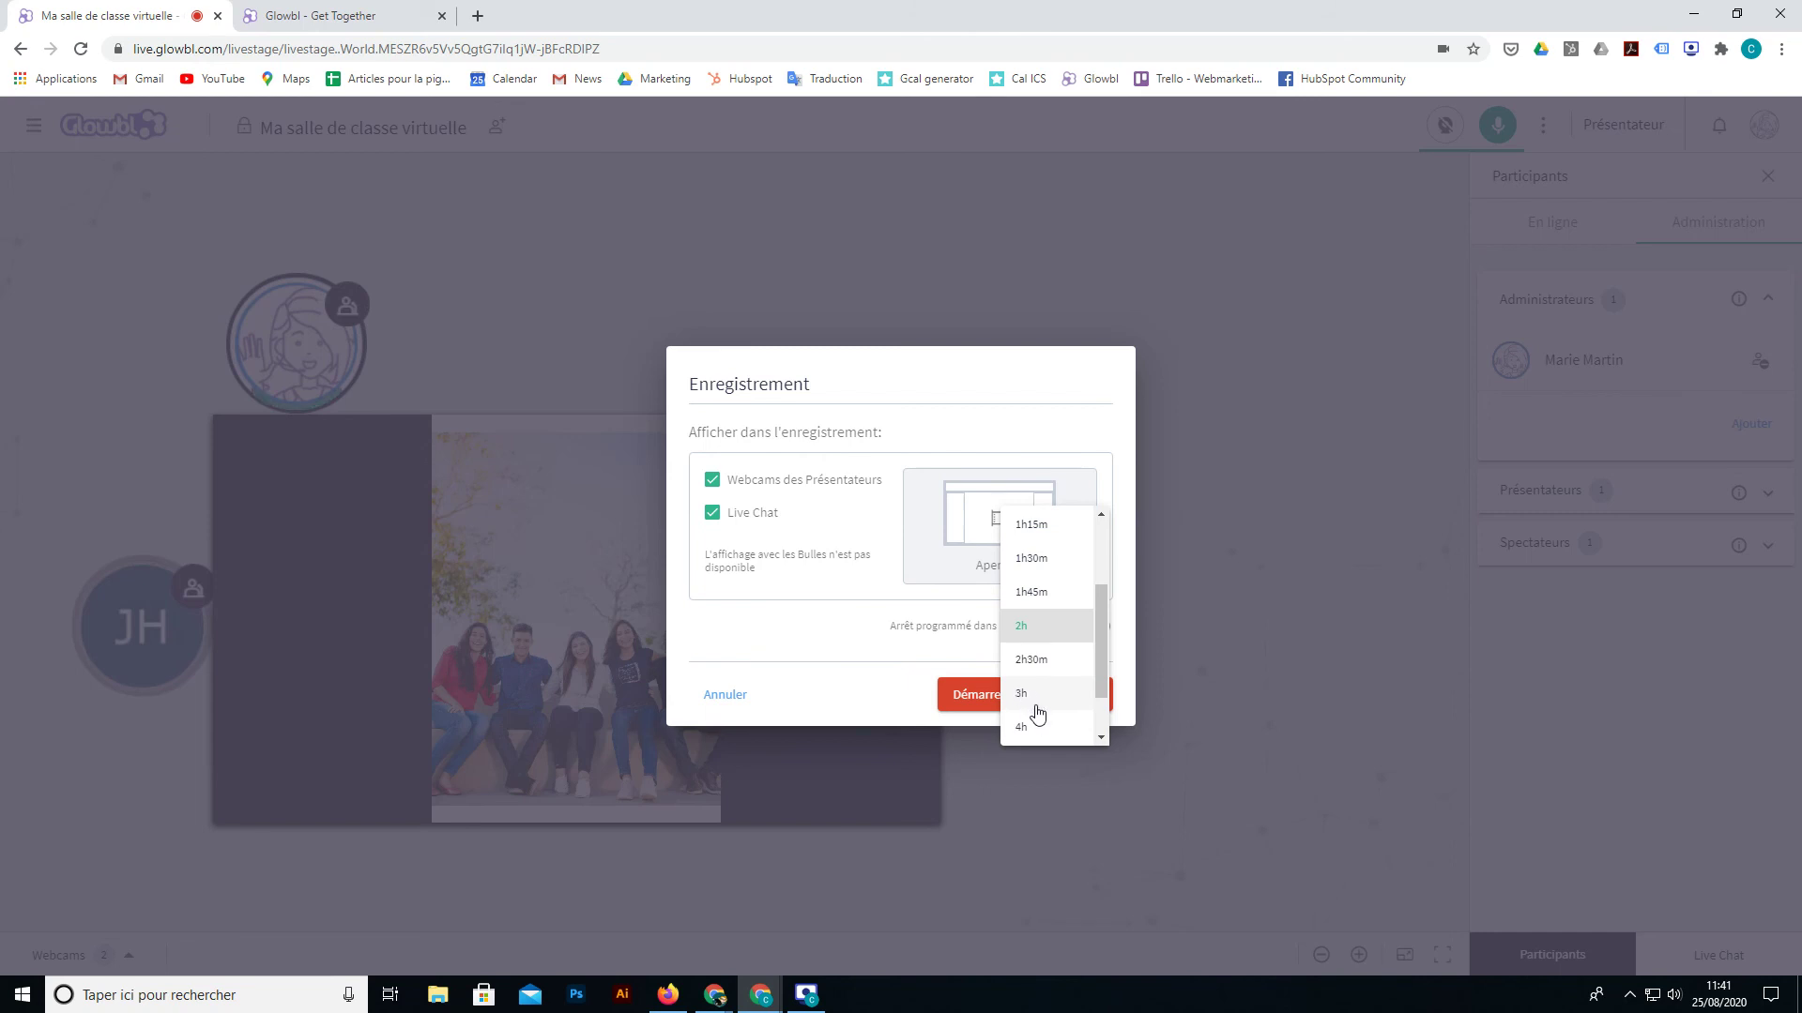
left_click(847, 667)
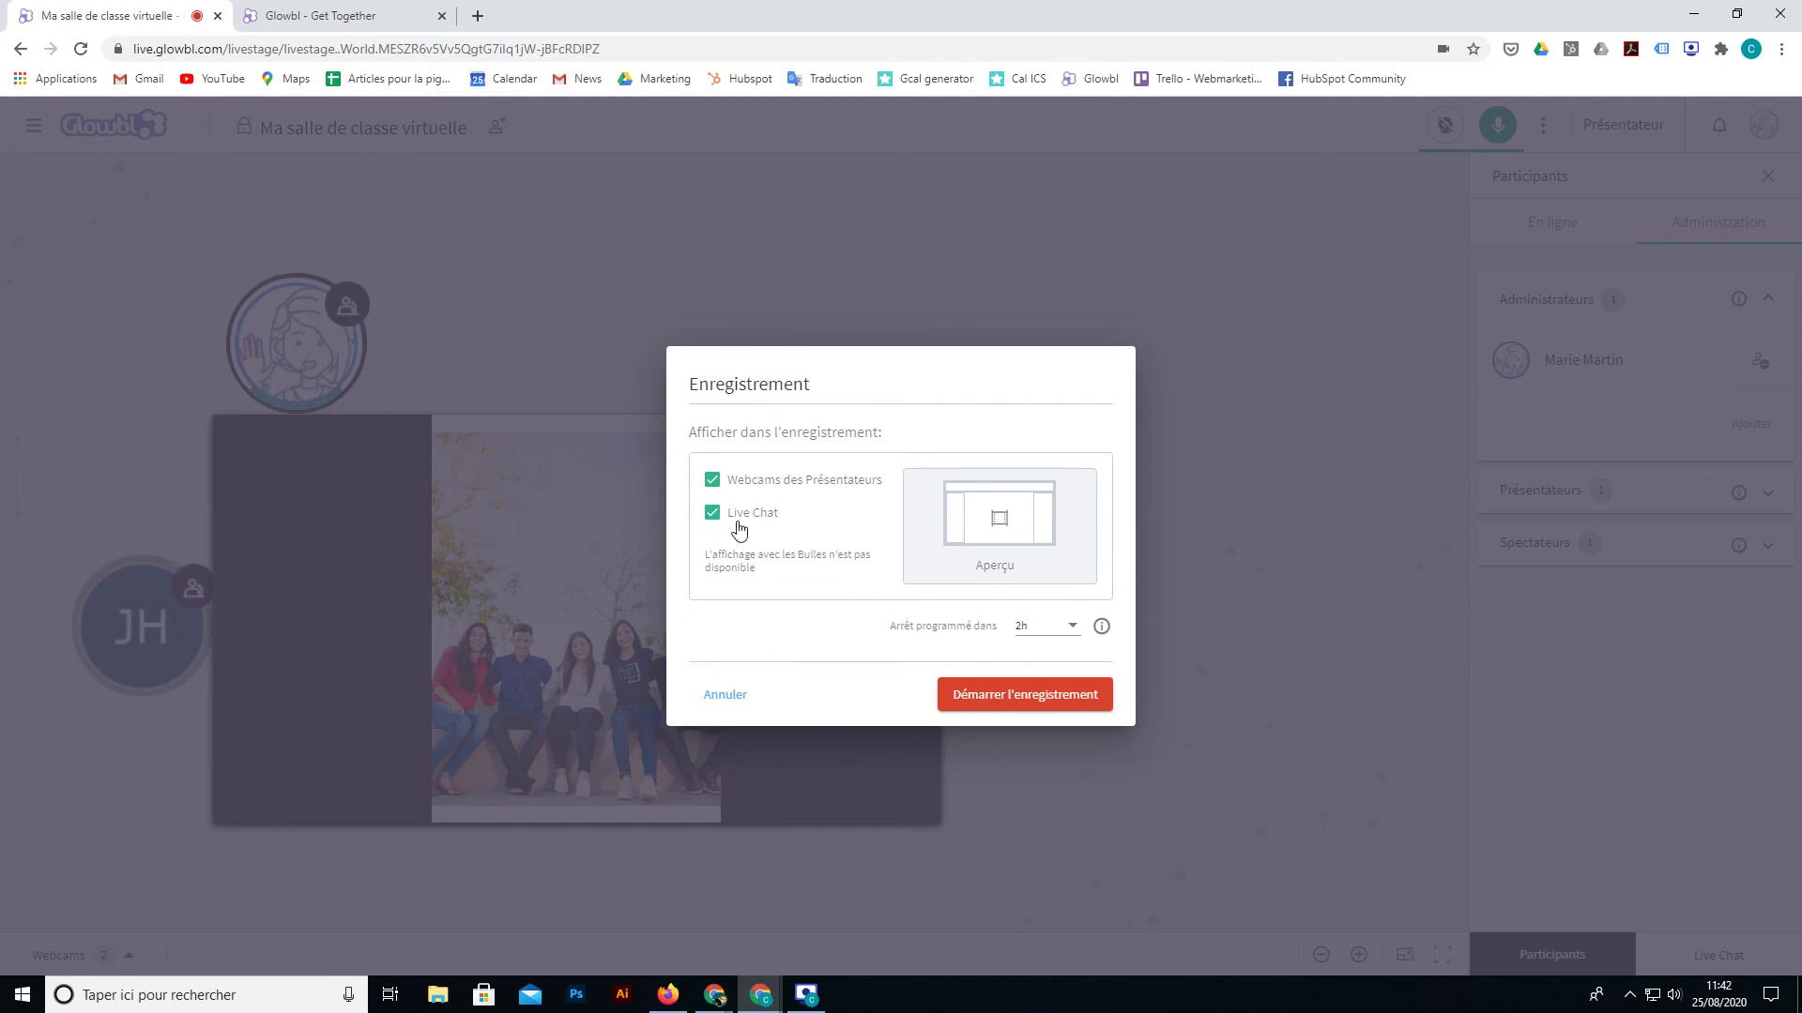
left_click(712, 480)
left_click(713, 480)
left_click(740, 700)
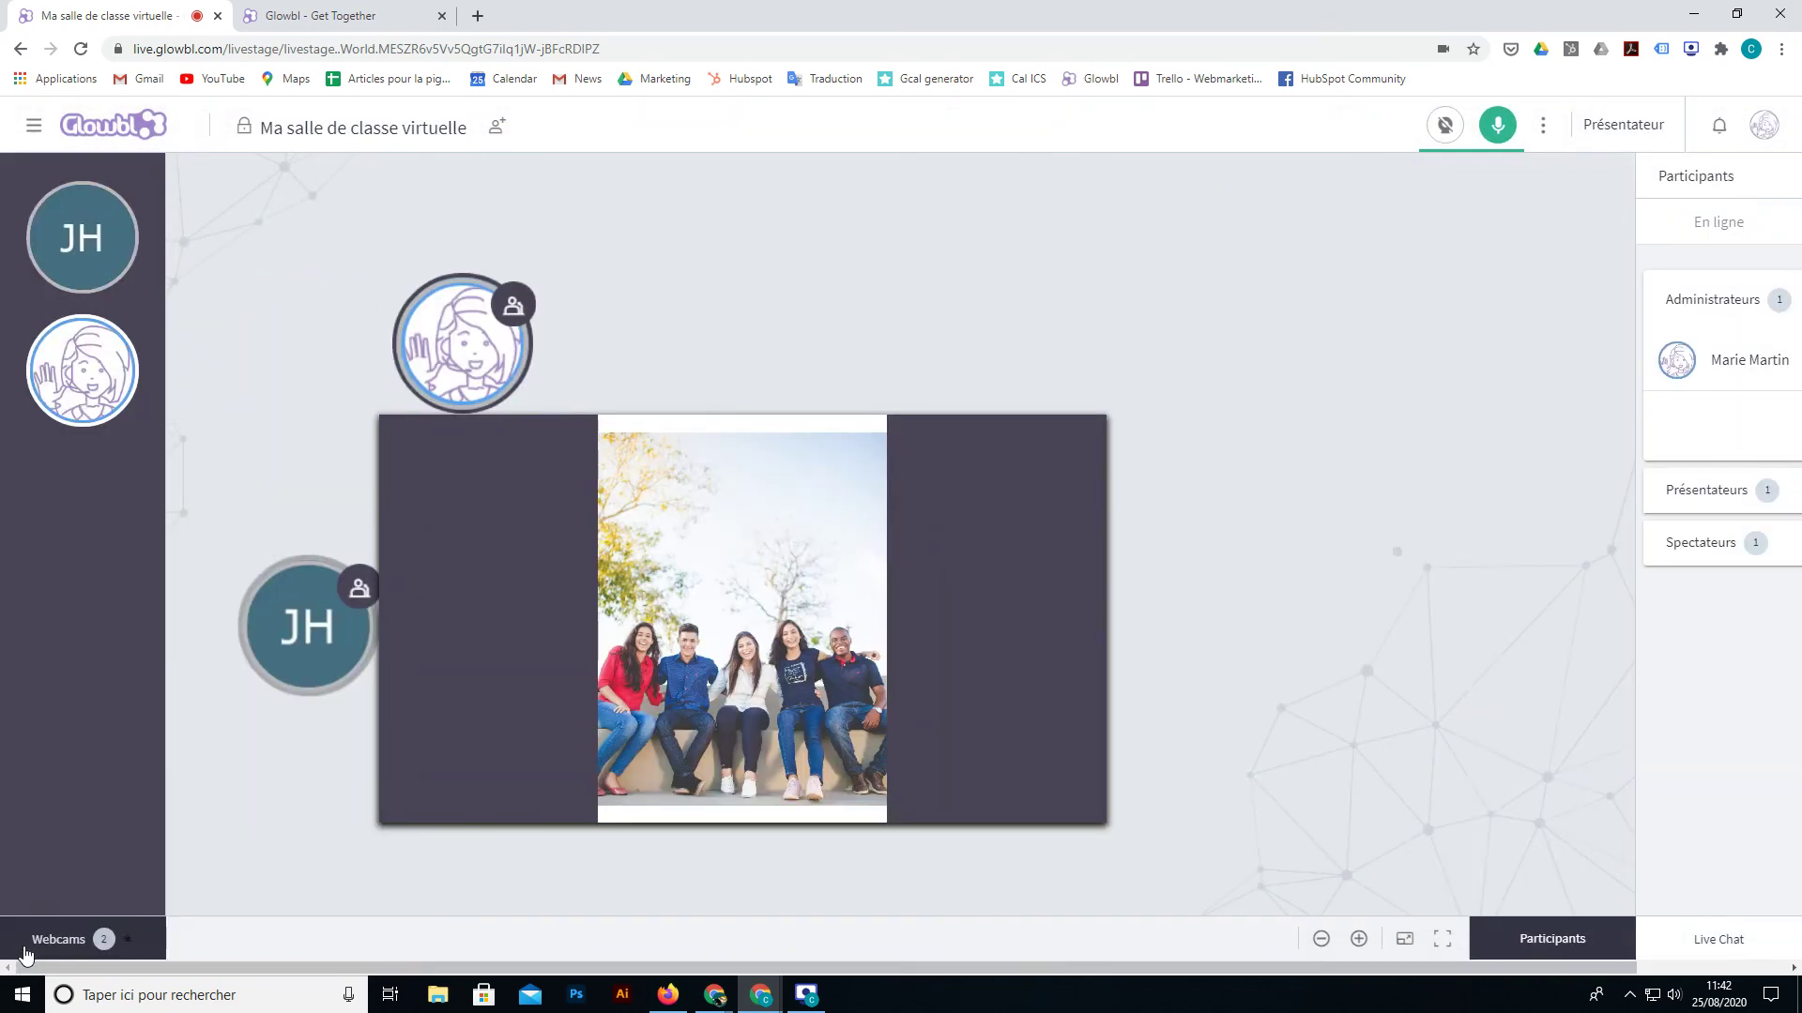
Step: Preview the recording layout with webcams, enlarged content and Live Chat, and return to the bubble view with the chat closed
left_click(1405, 955)
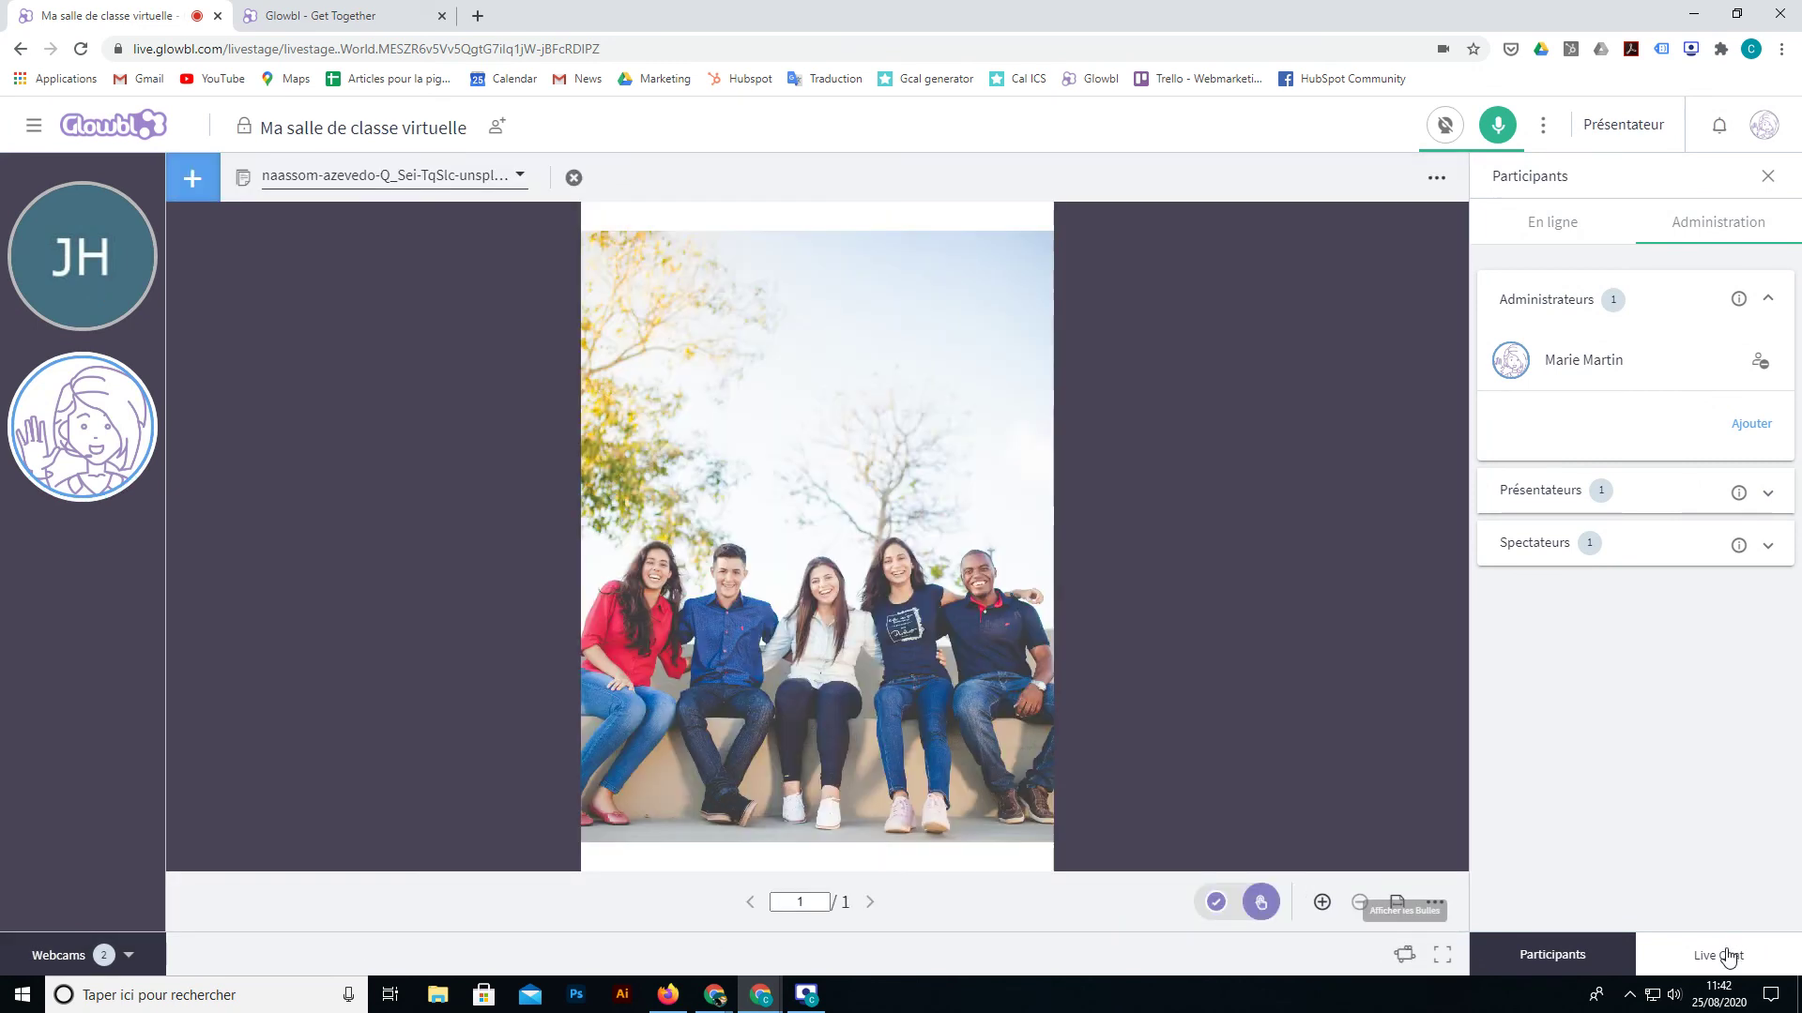
left_click(1721, 955)
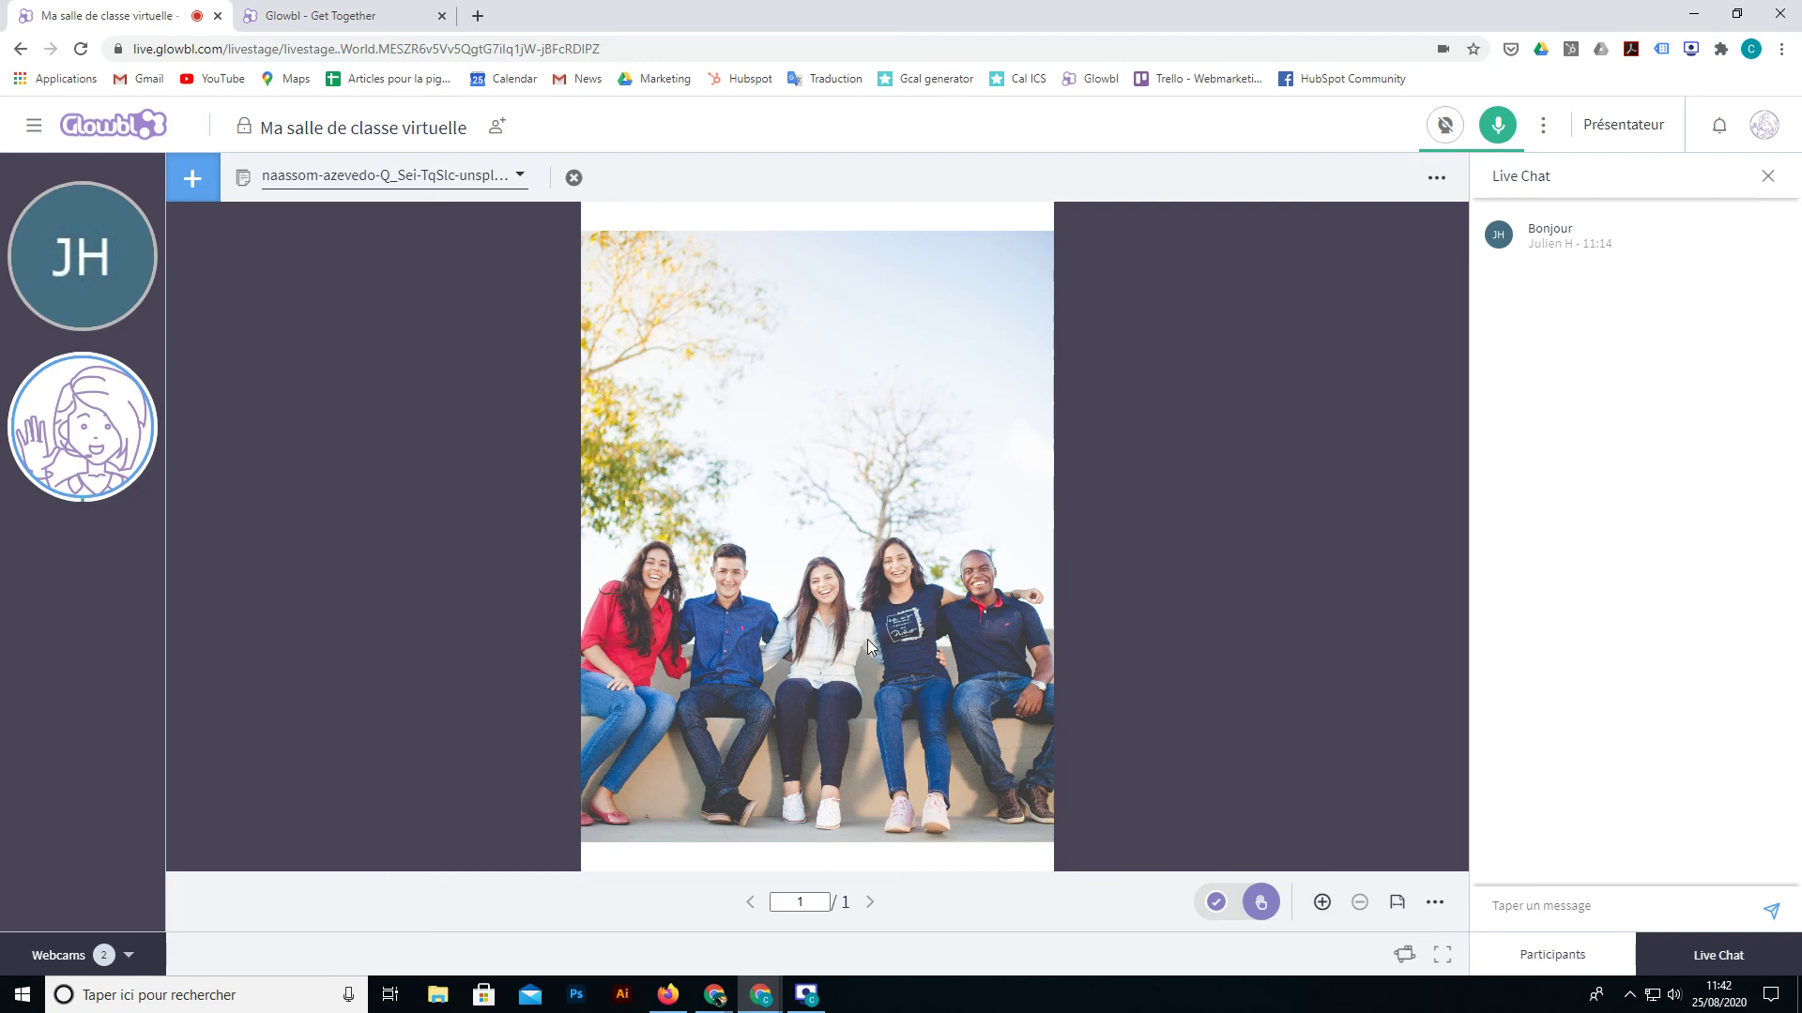
left_click(1404, 959)
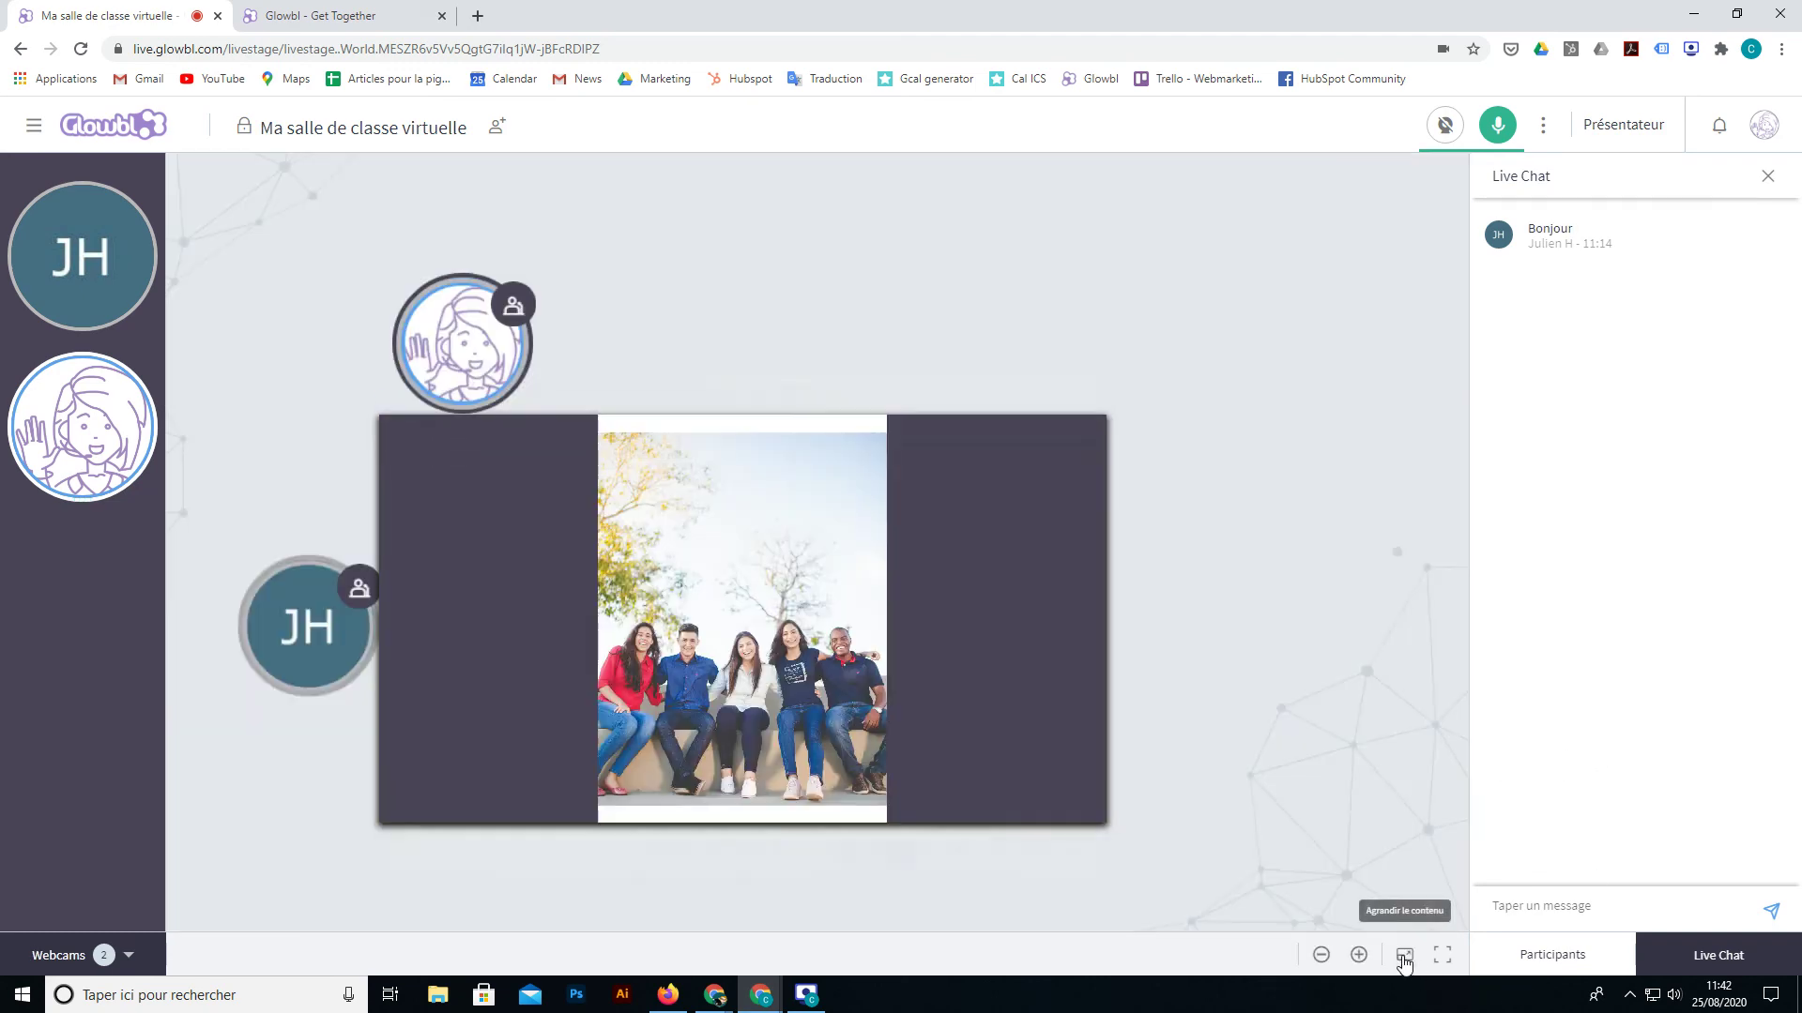
left_click(1767, 176)
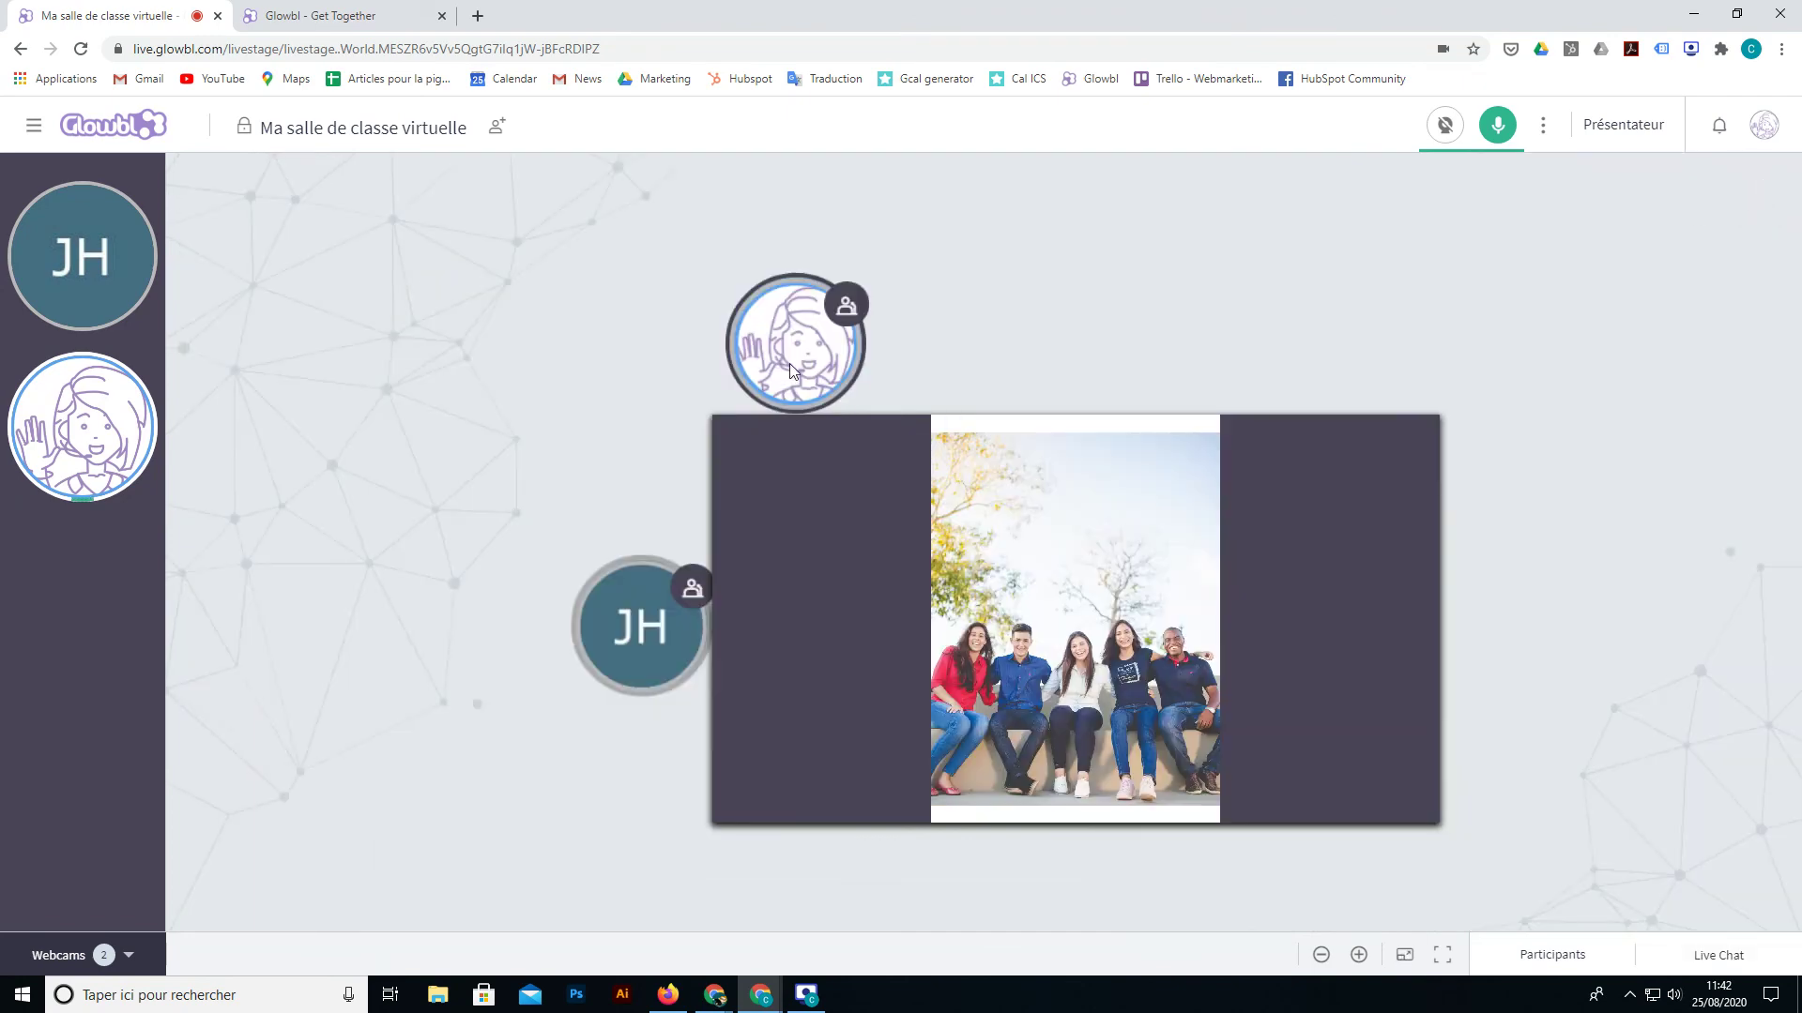
Step: Cancel the new LiveStage creation, open the Glowbl Tableau de bord, and return to the classroom
left_click(339, 15)
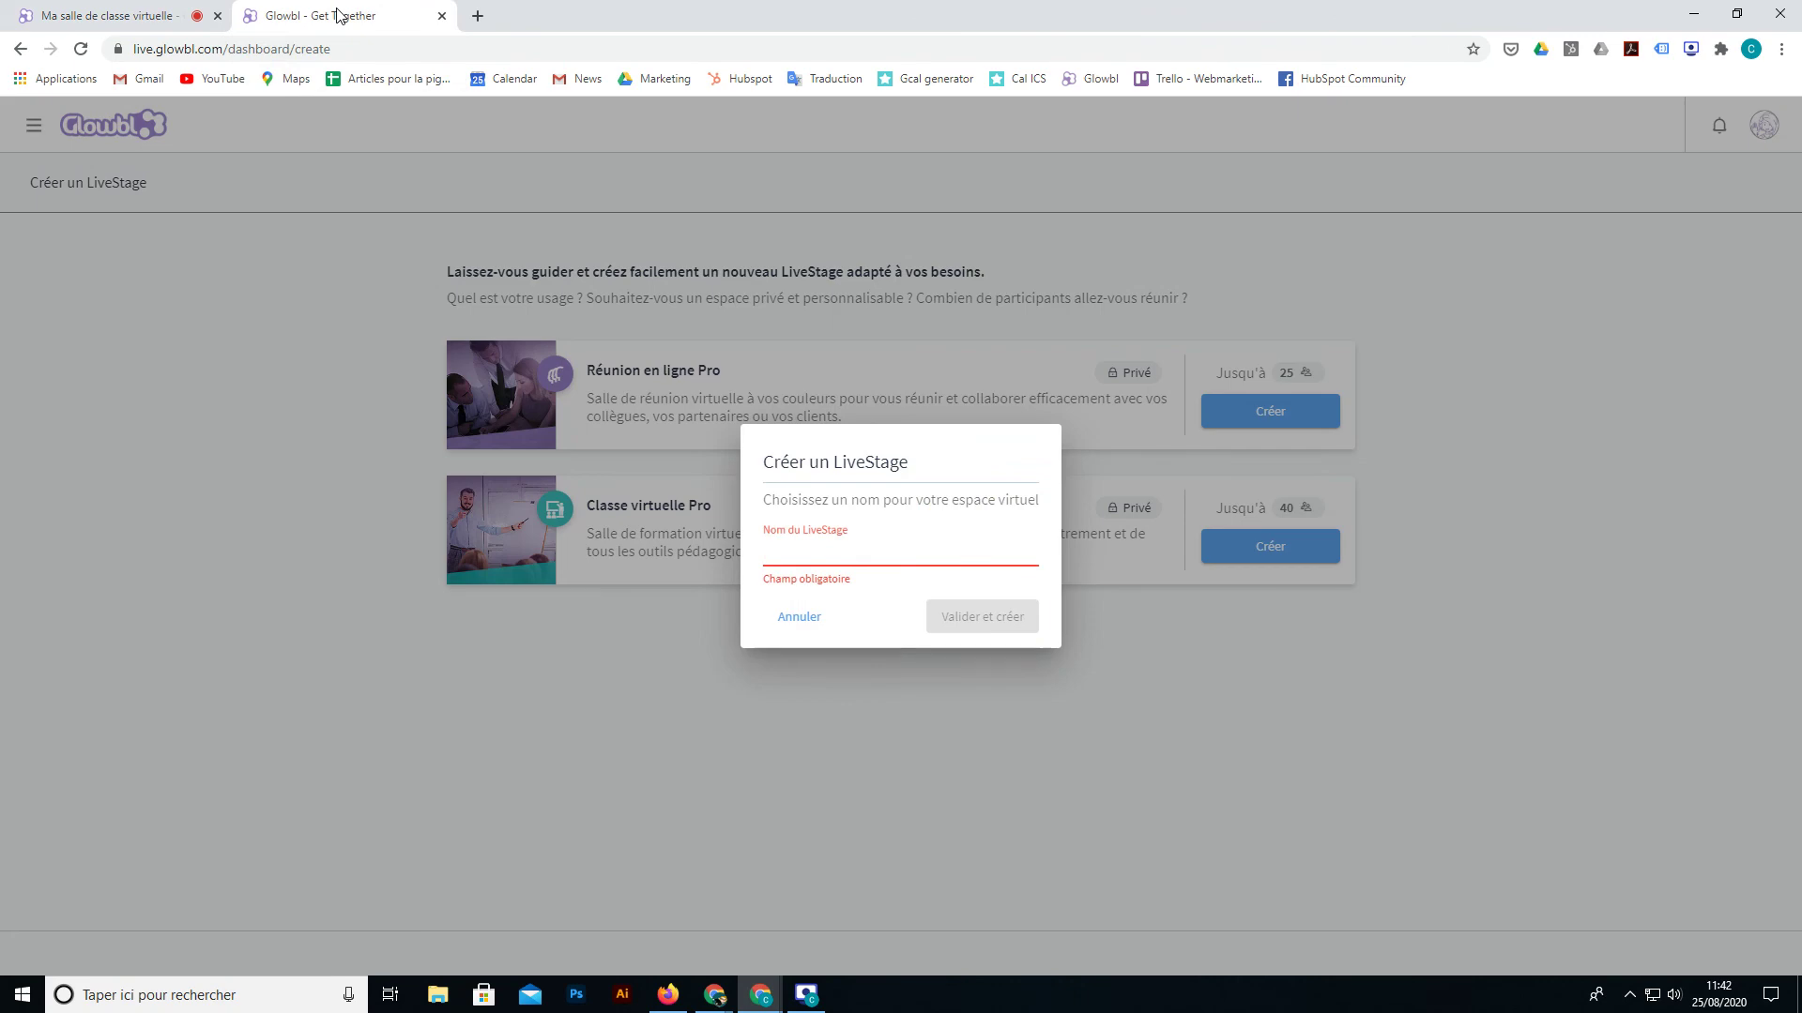
left_click(799, 620)
left_click(34, 125)
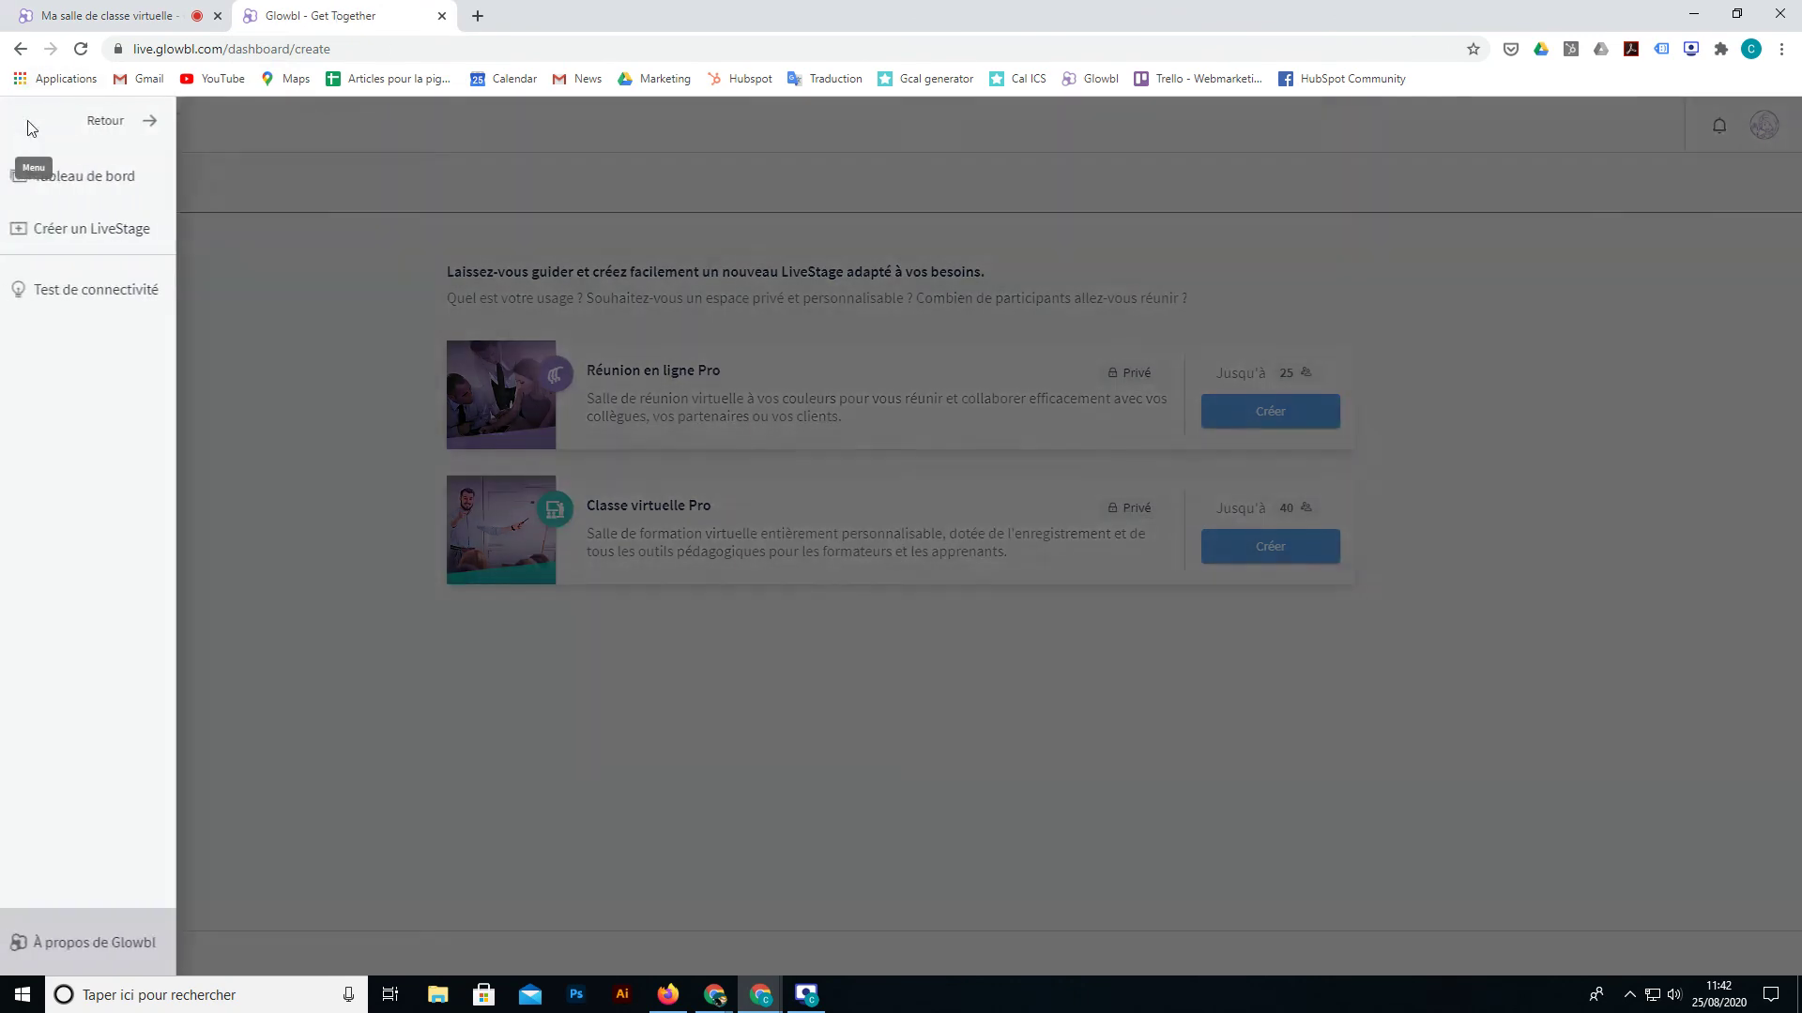
left_click(79, 190)
left_click(112, 16)
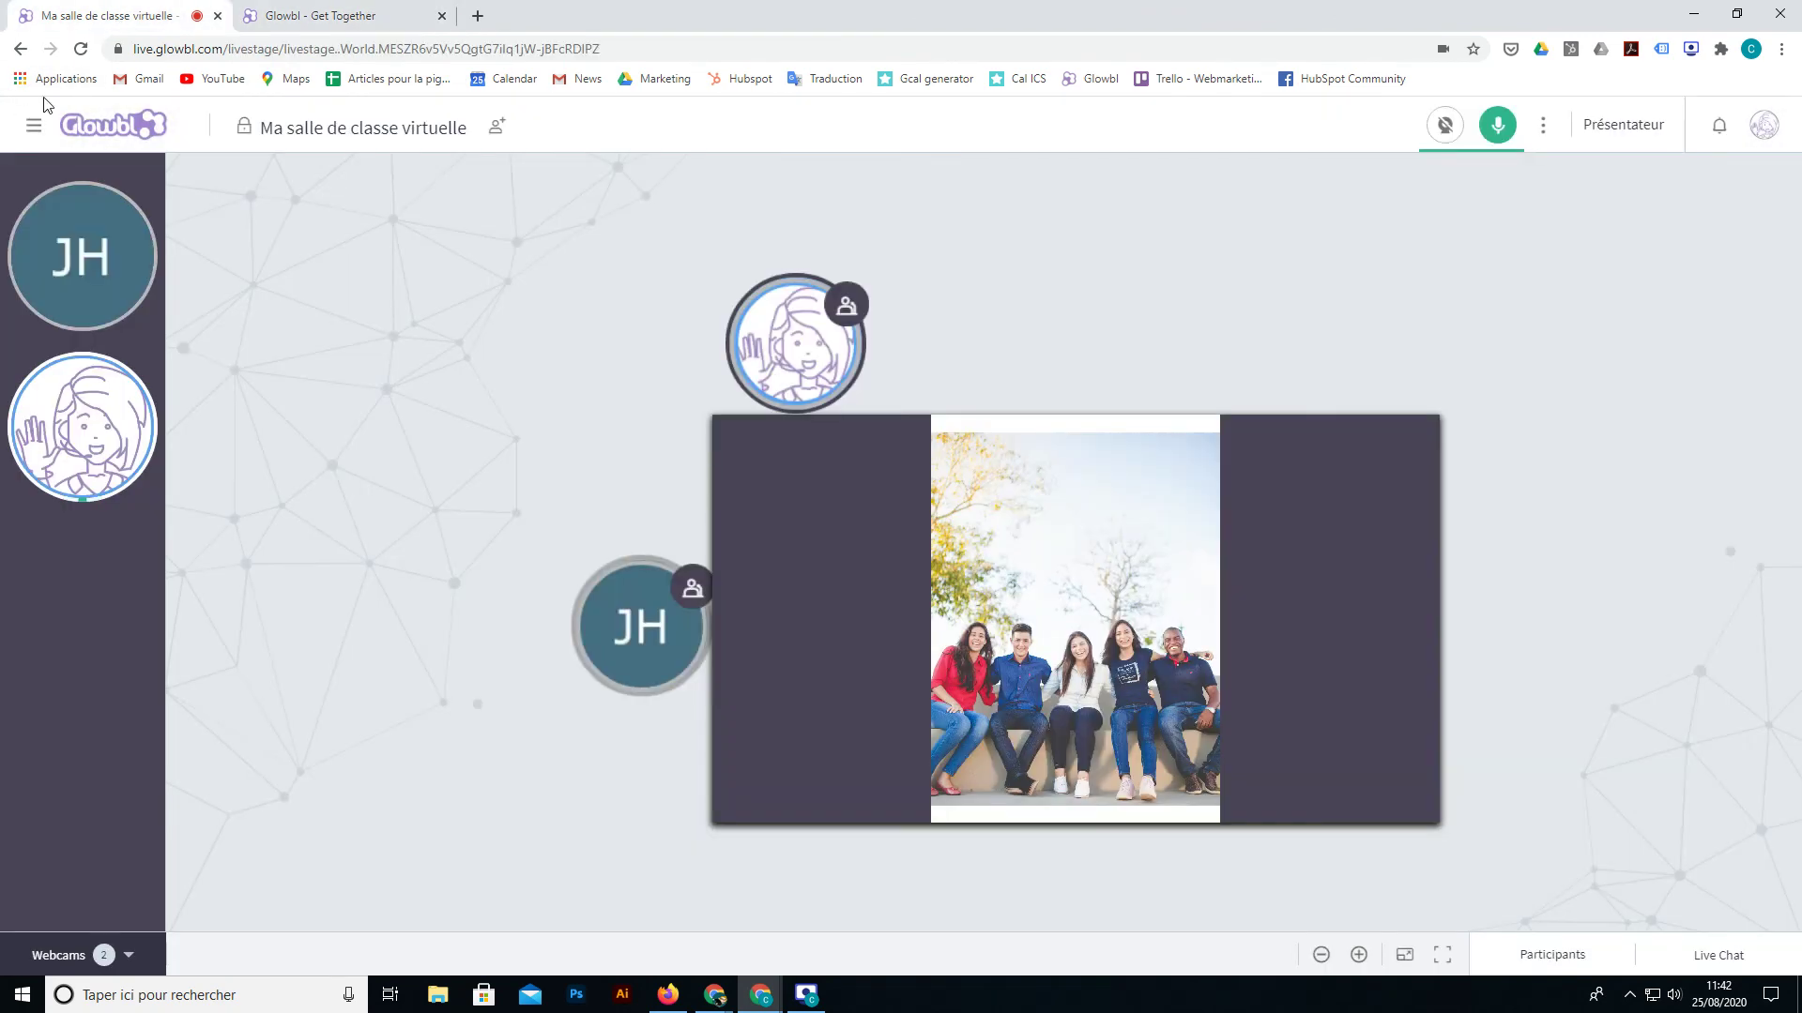
Step: Open the Glowbl Tableau de bord, check the recordings of Ma salle de classe virtuelle, and return to the LiveStages list
left_click(28, 142)
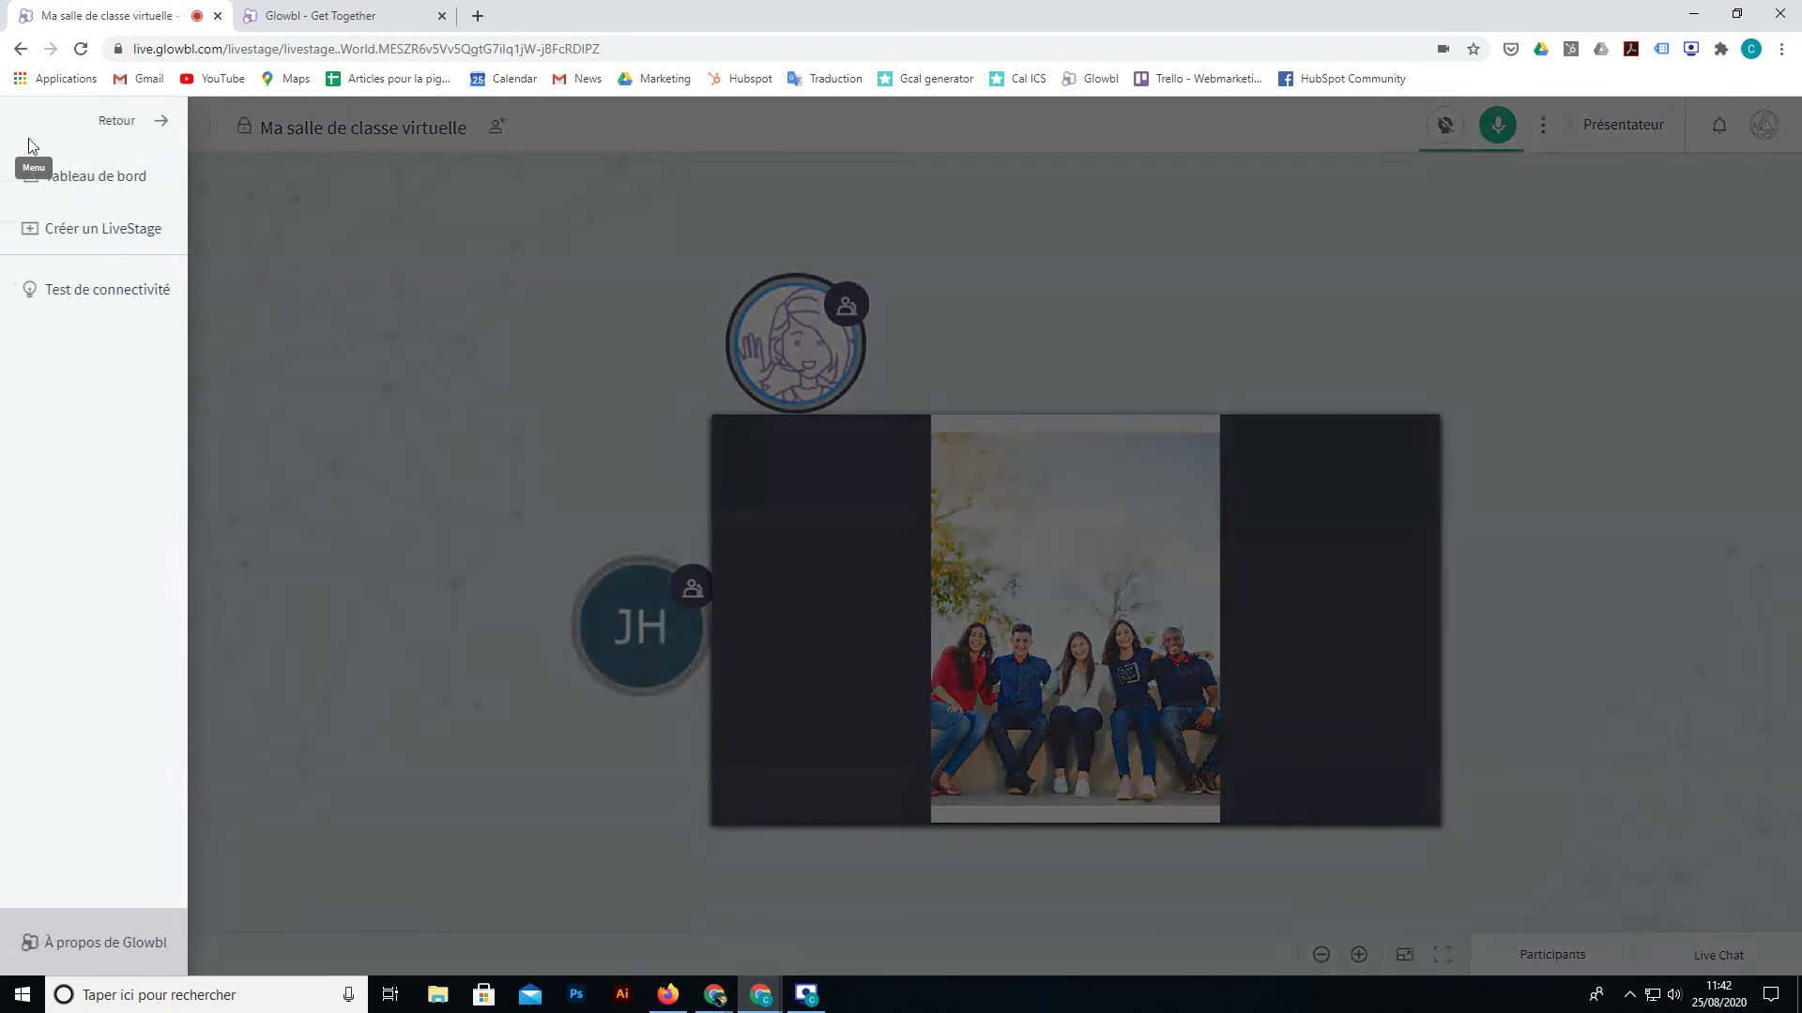
left_click(58, 182)
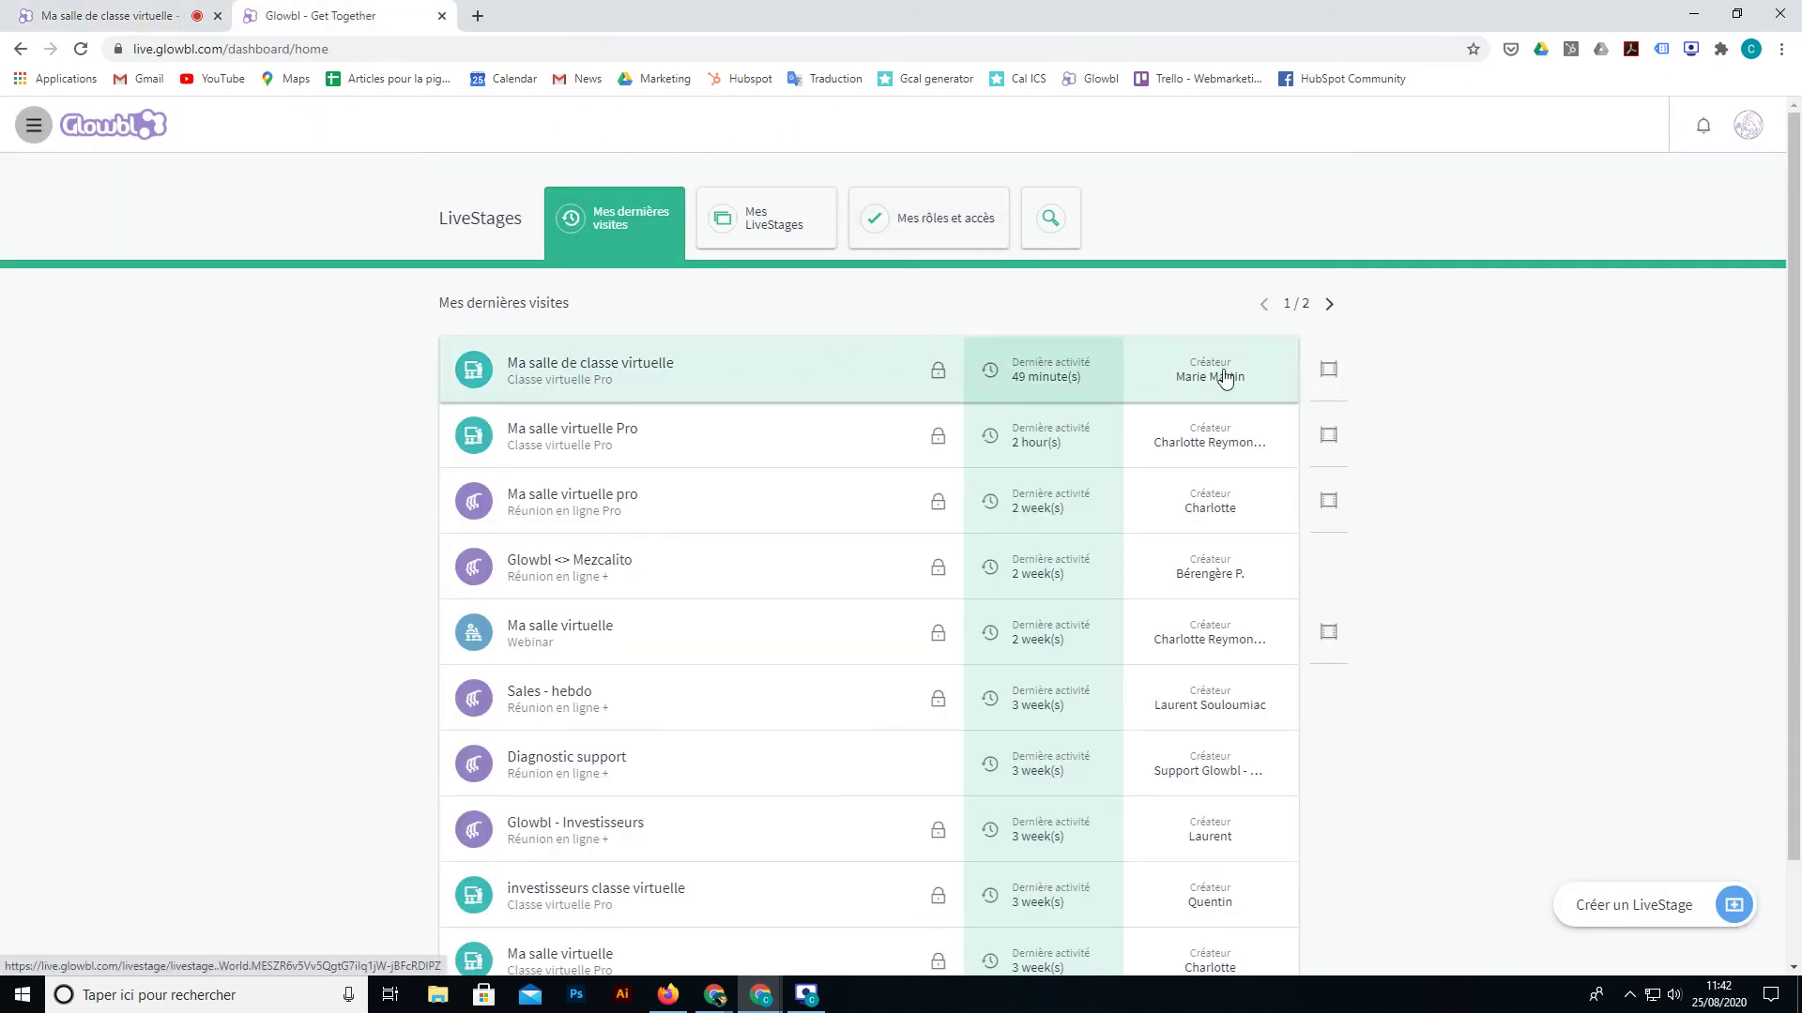
left_click(1329, 374)
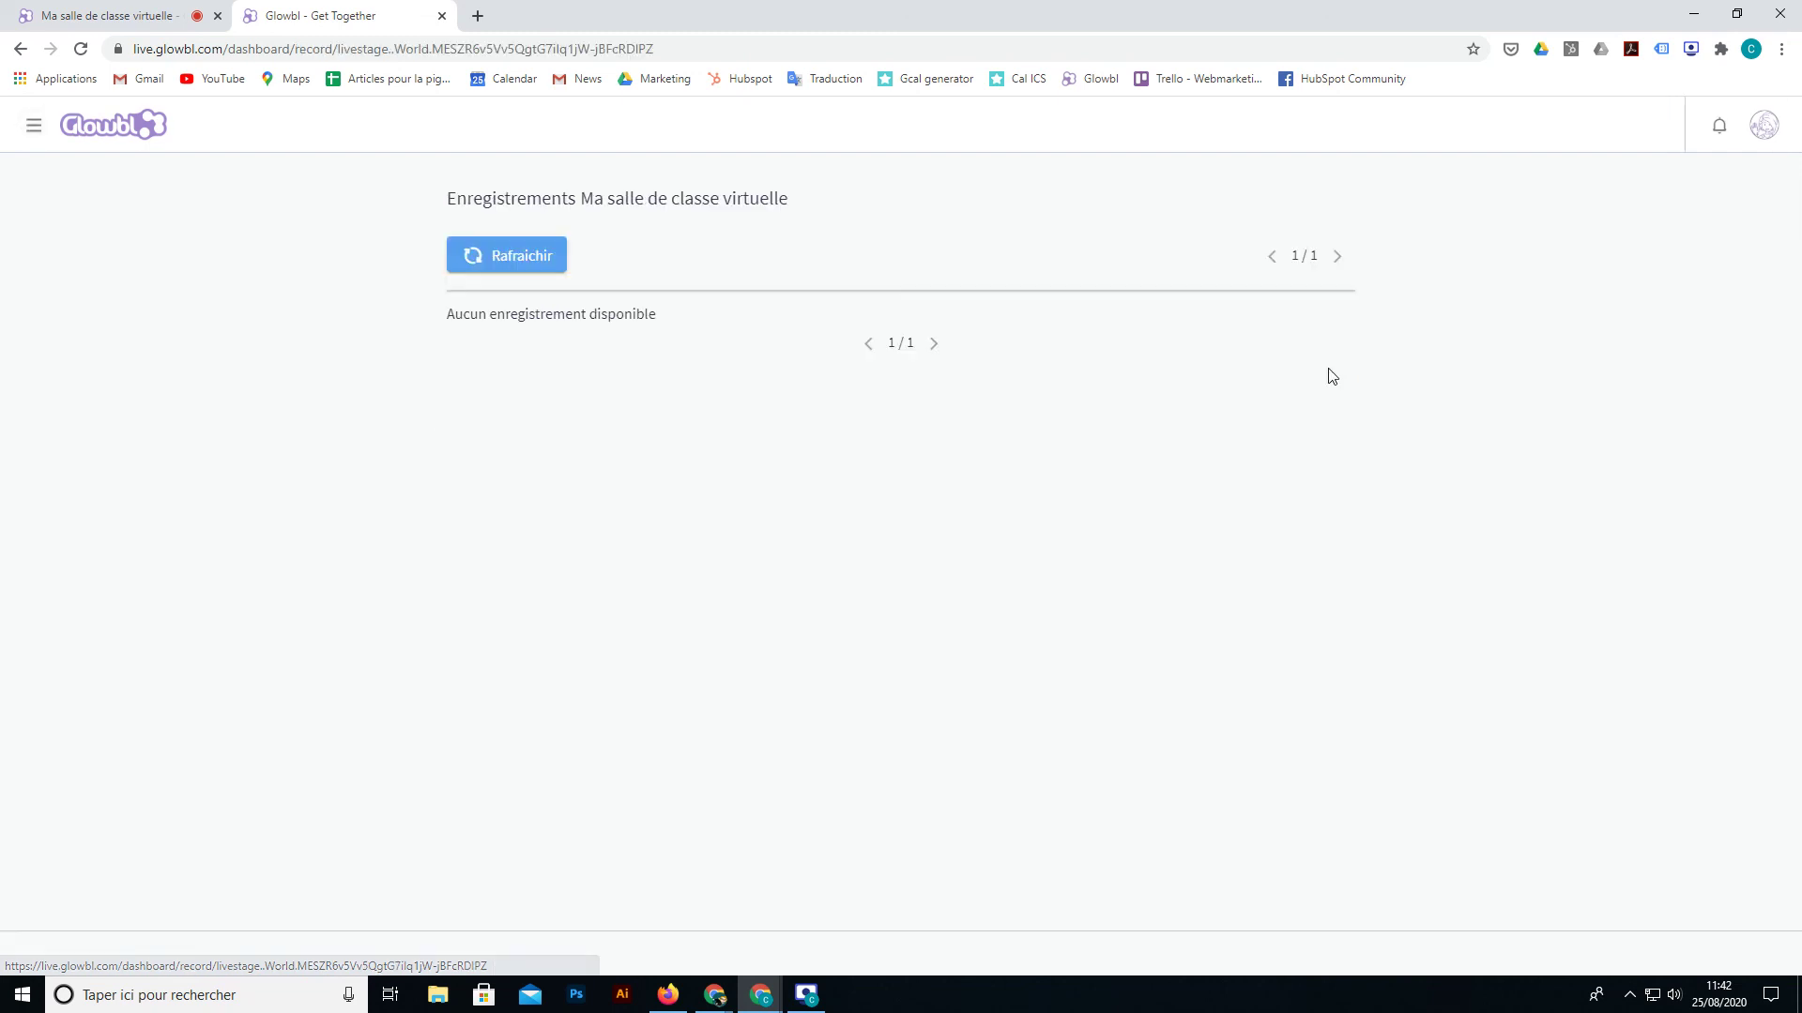
left_click(21, 51)
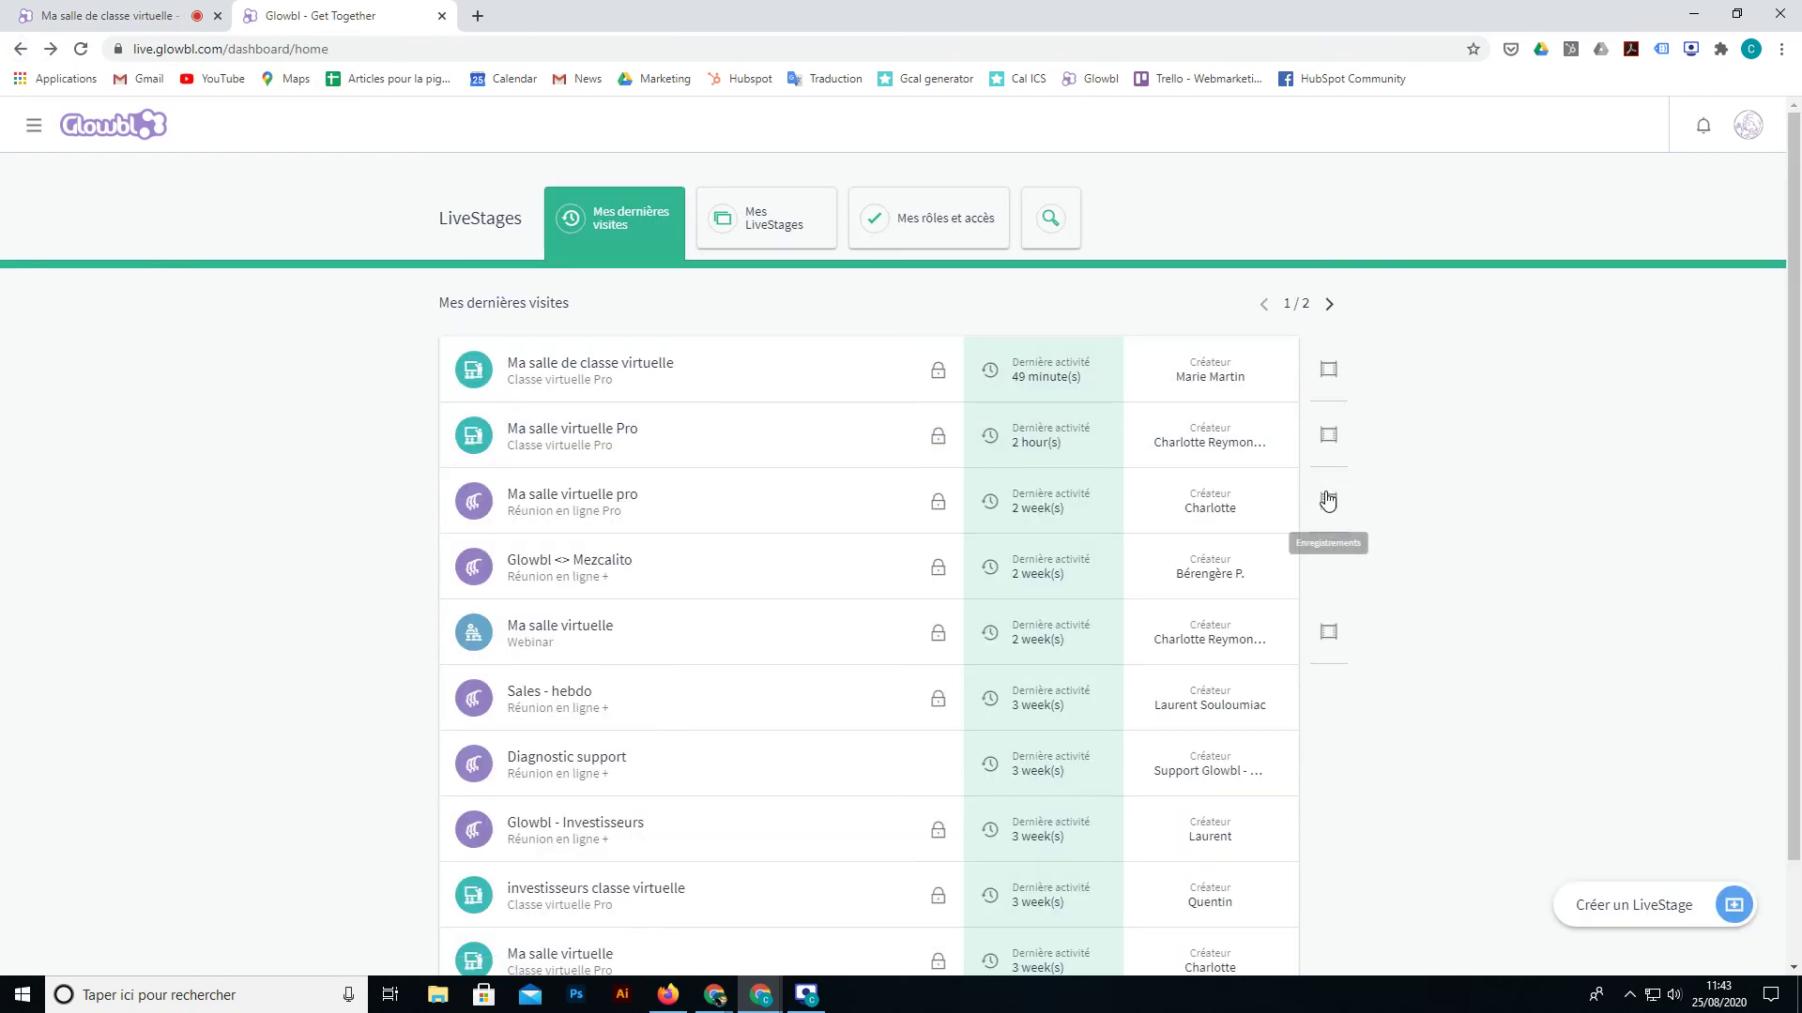
Step: Open the recordings of the Ma salle virtuelle webinar and review the options available for the 23-second recording
left_click(1328, 632)
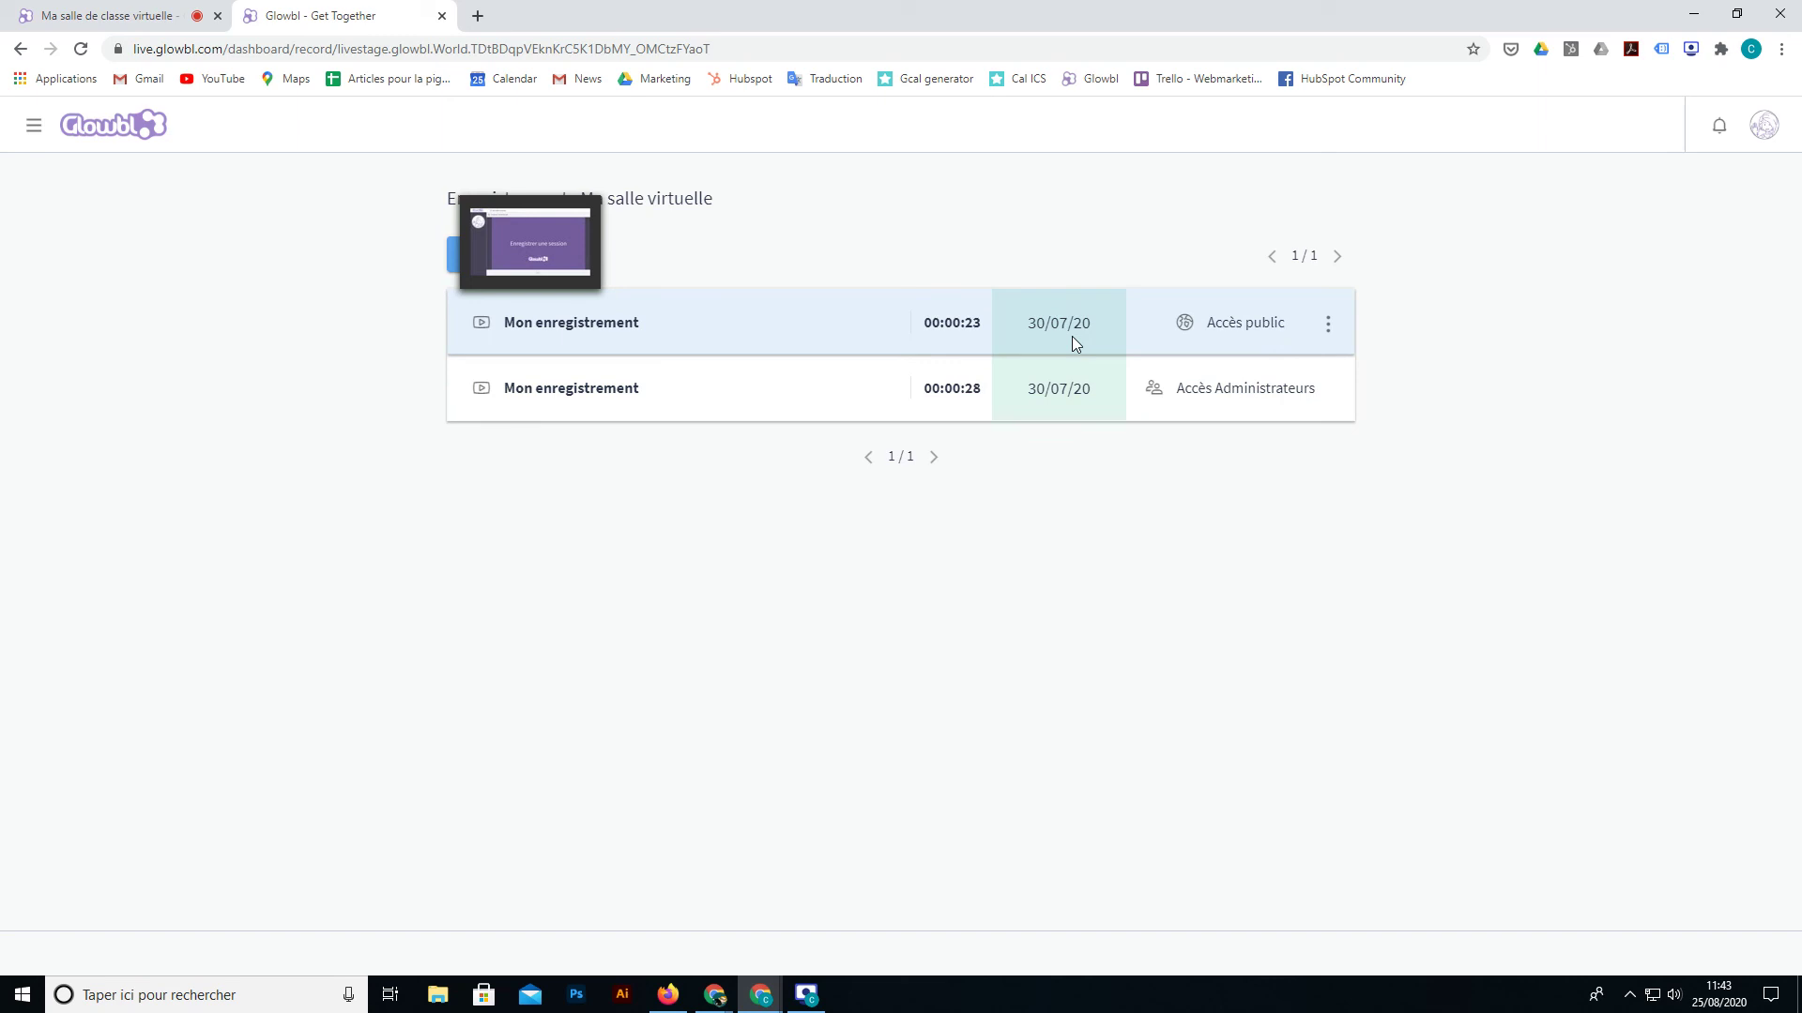
left_click(1329, 326)
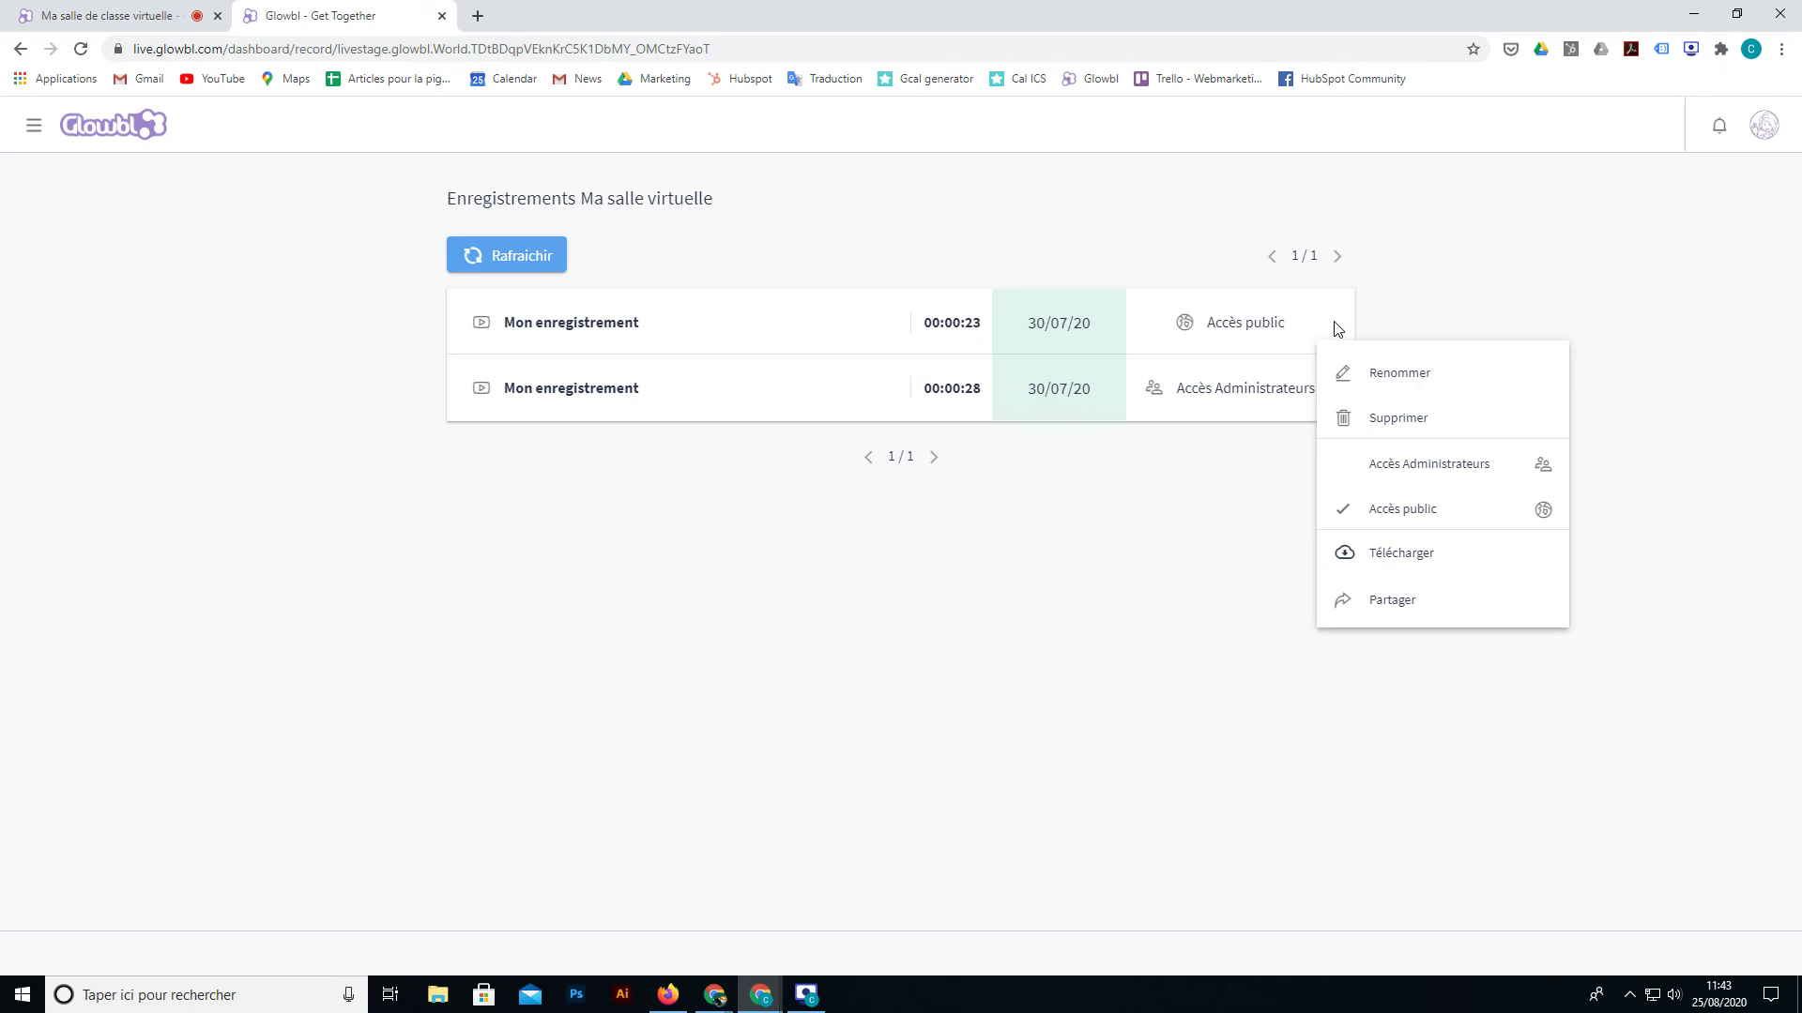
left_click(1396, 308)
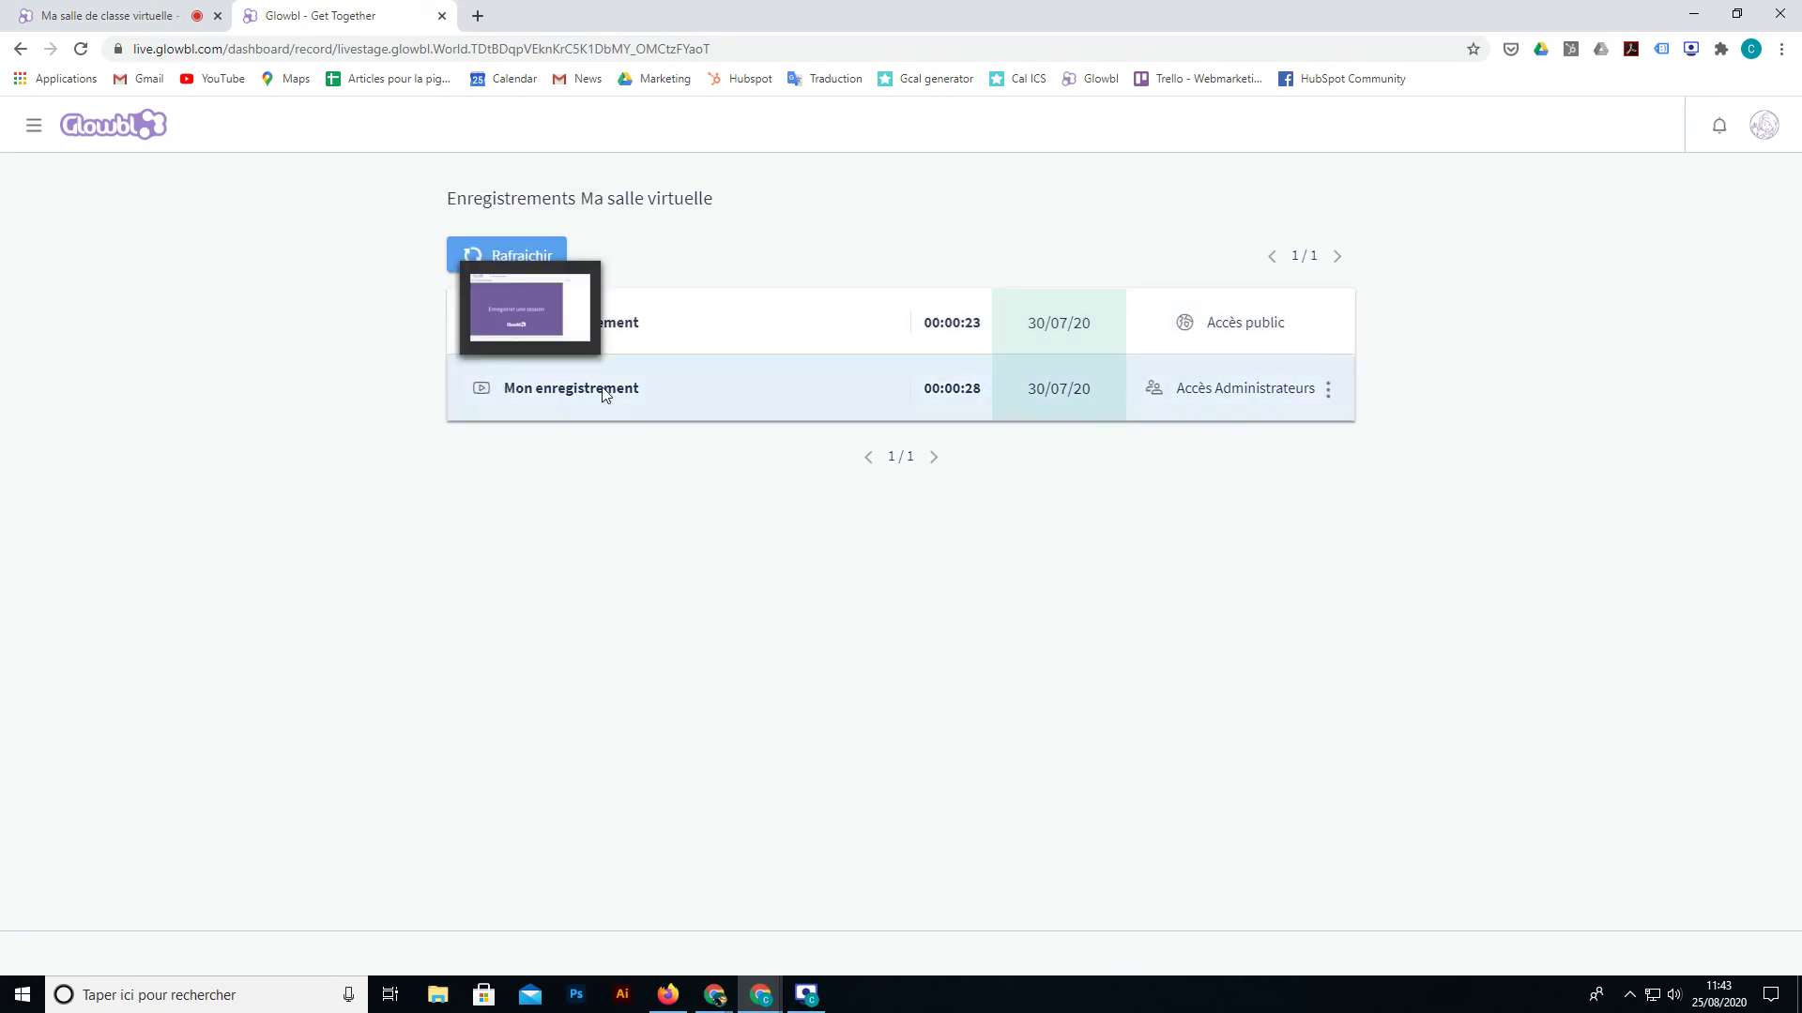
Step: Switch the 28-second recording to Accès public and confirm the confidentiality warning
left_click(1329, 388)
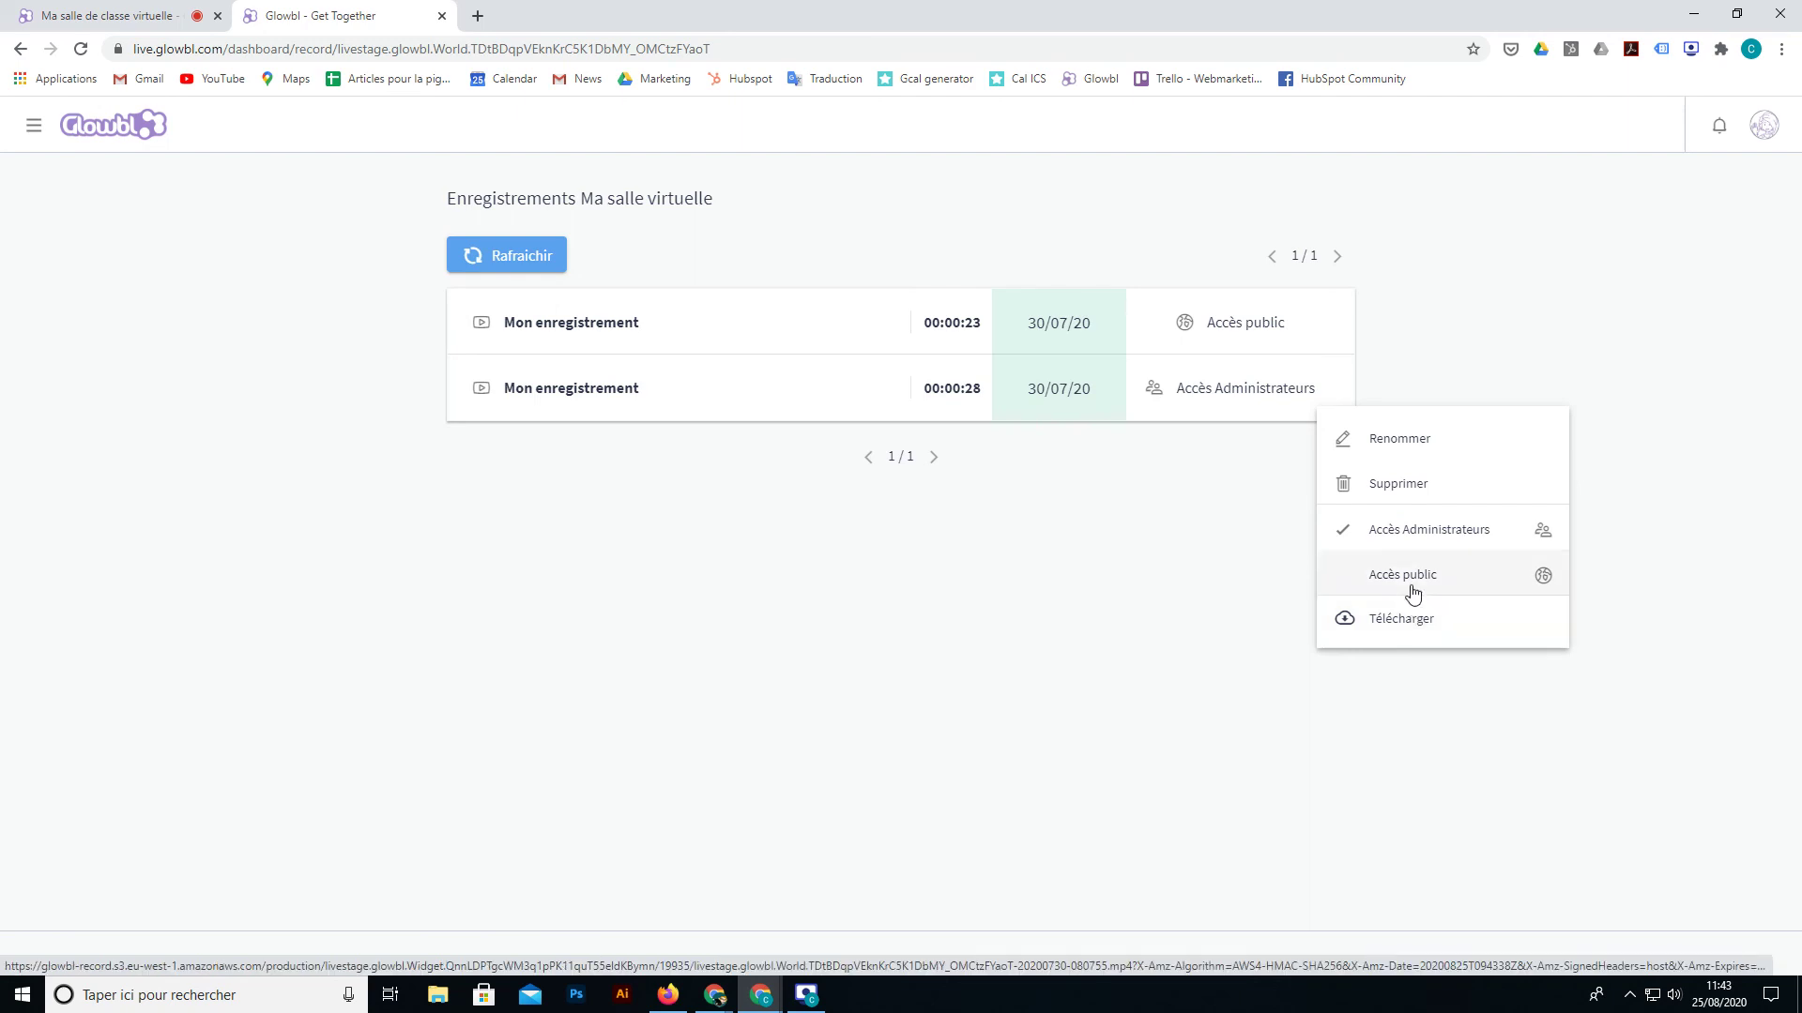
left_click(1364, 576)
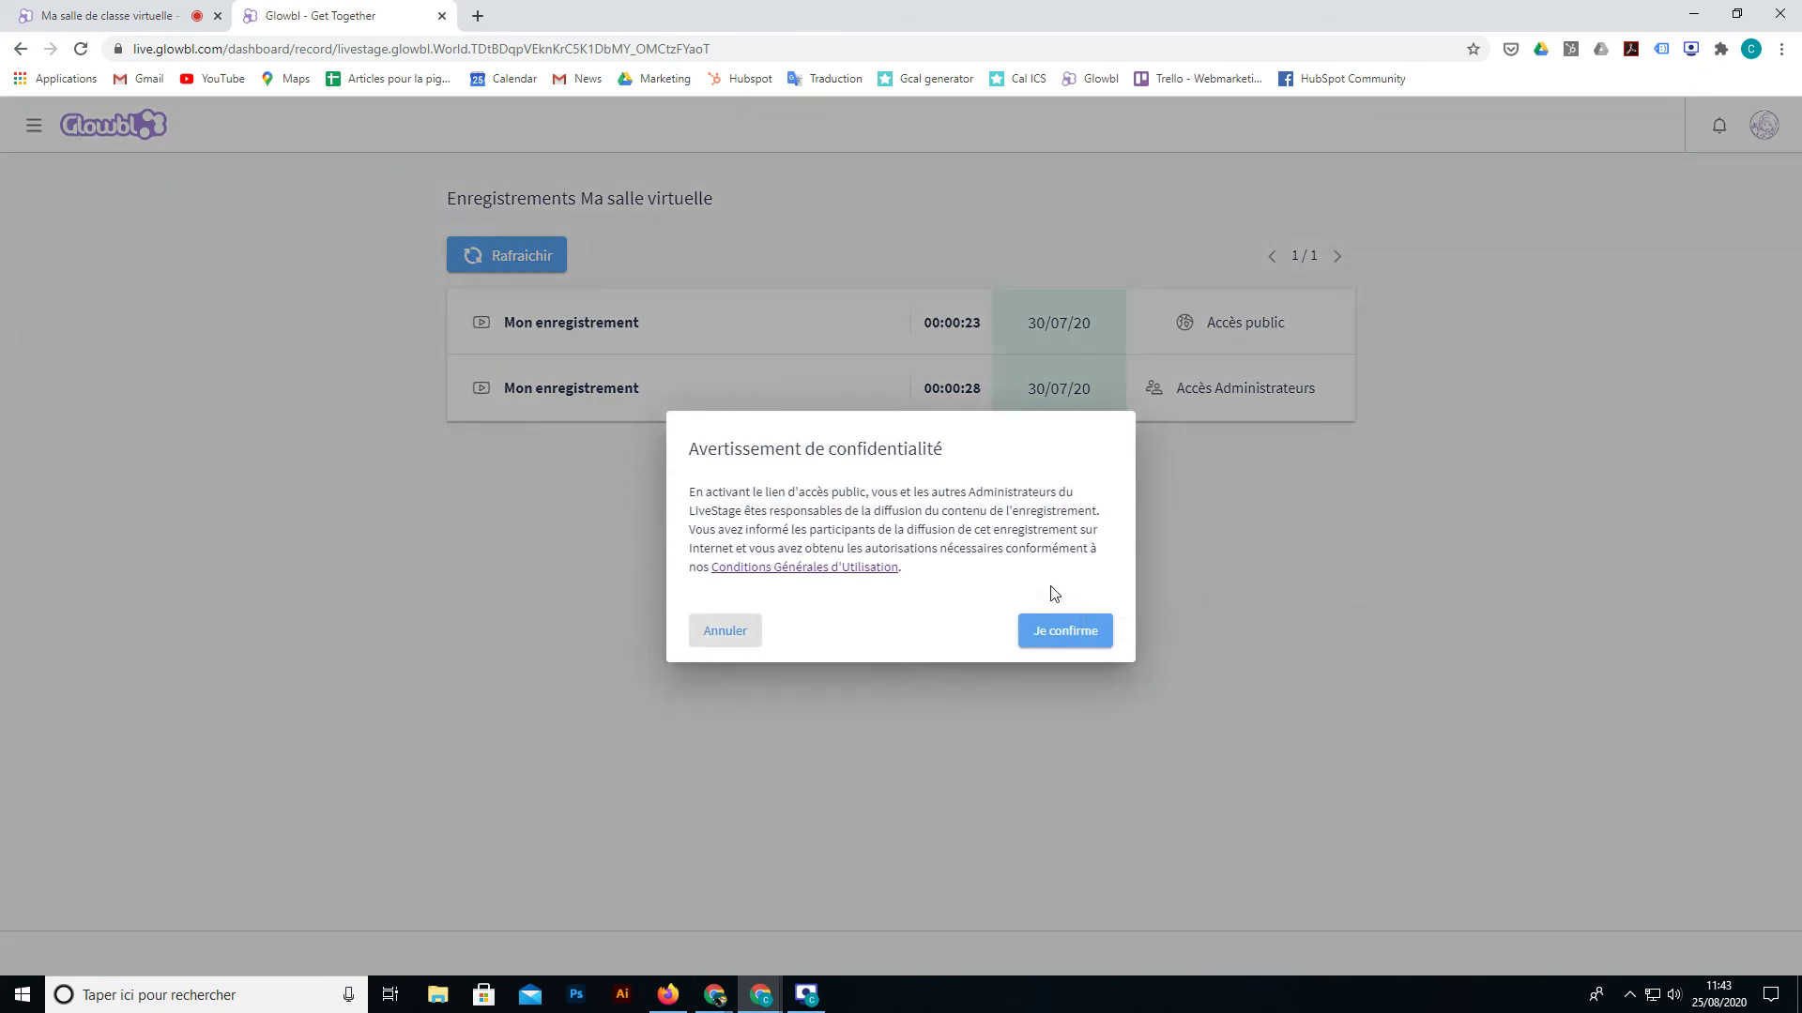
left_click(1066, 632)
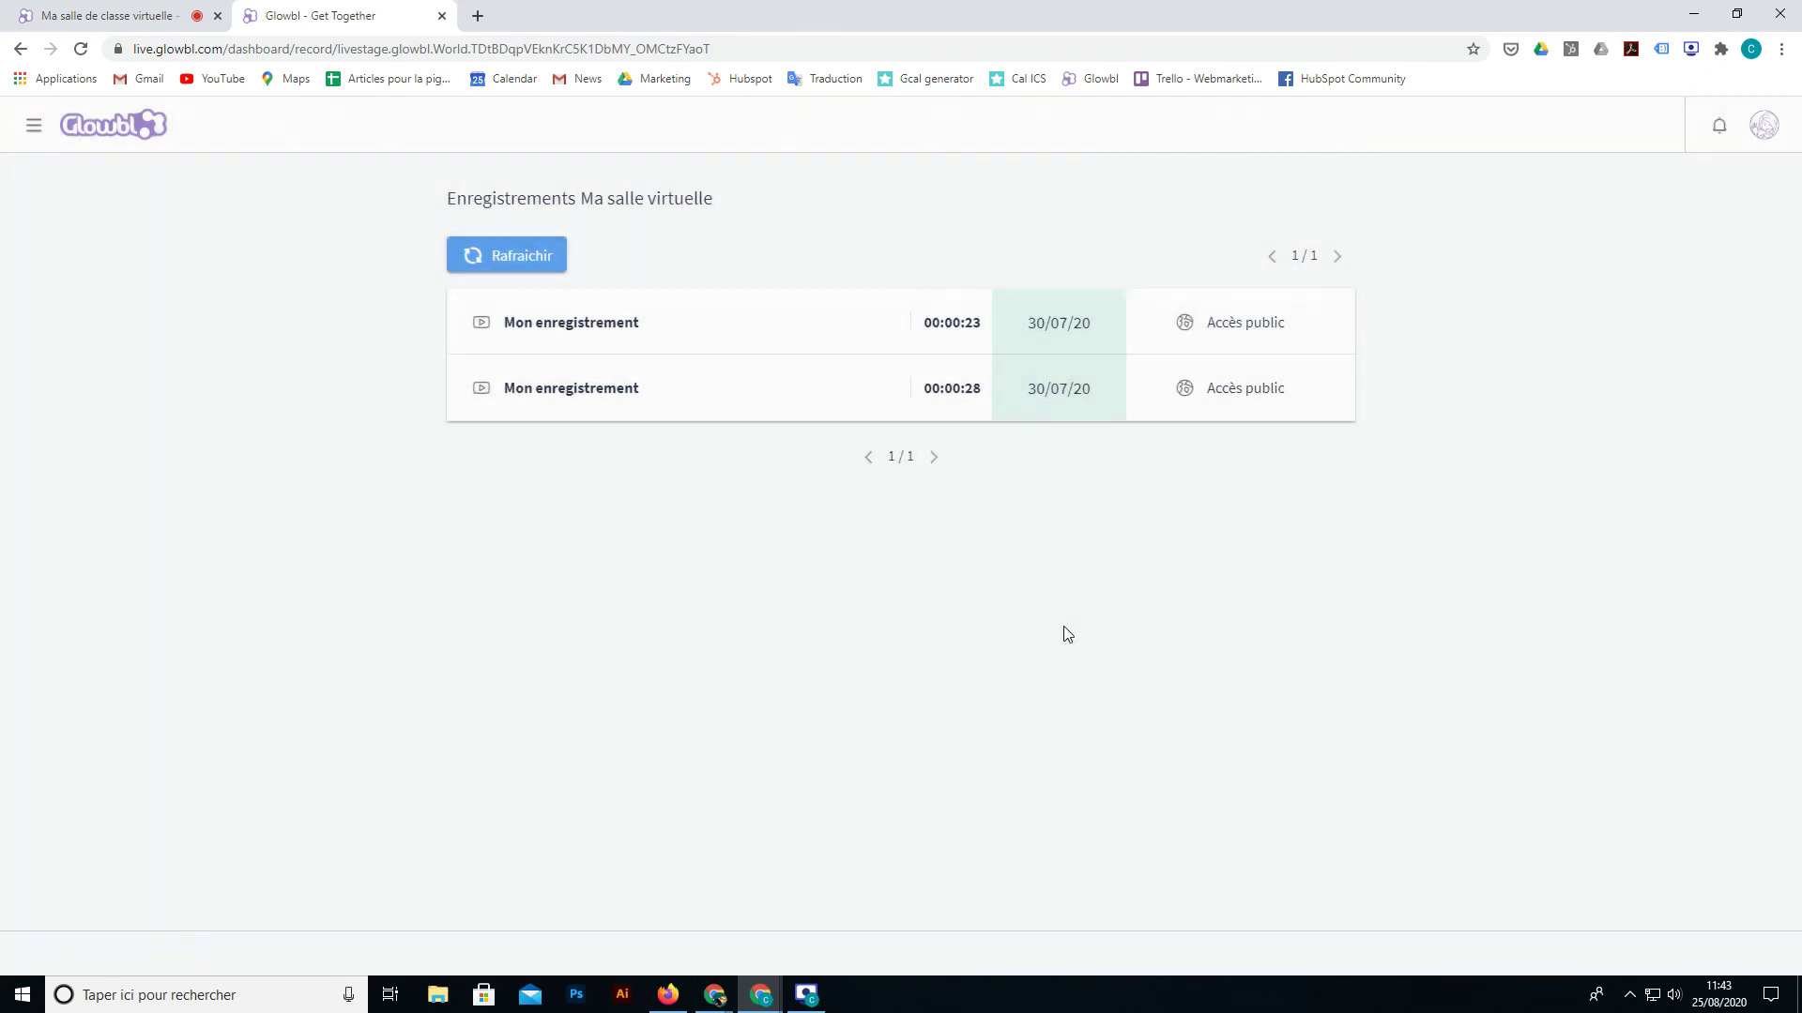
Step: Open the sharing link of the 28-second recording and copy its URL
left_click(1330, 392)
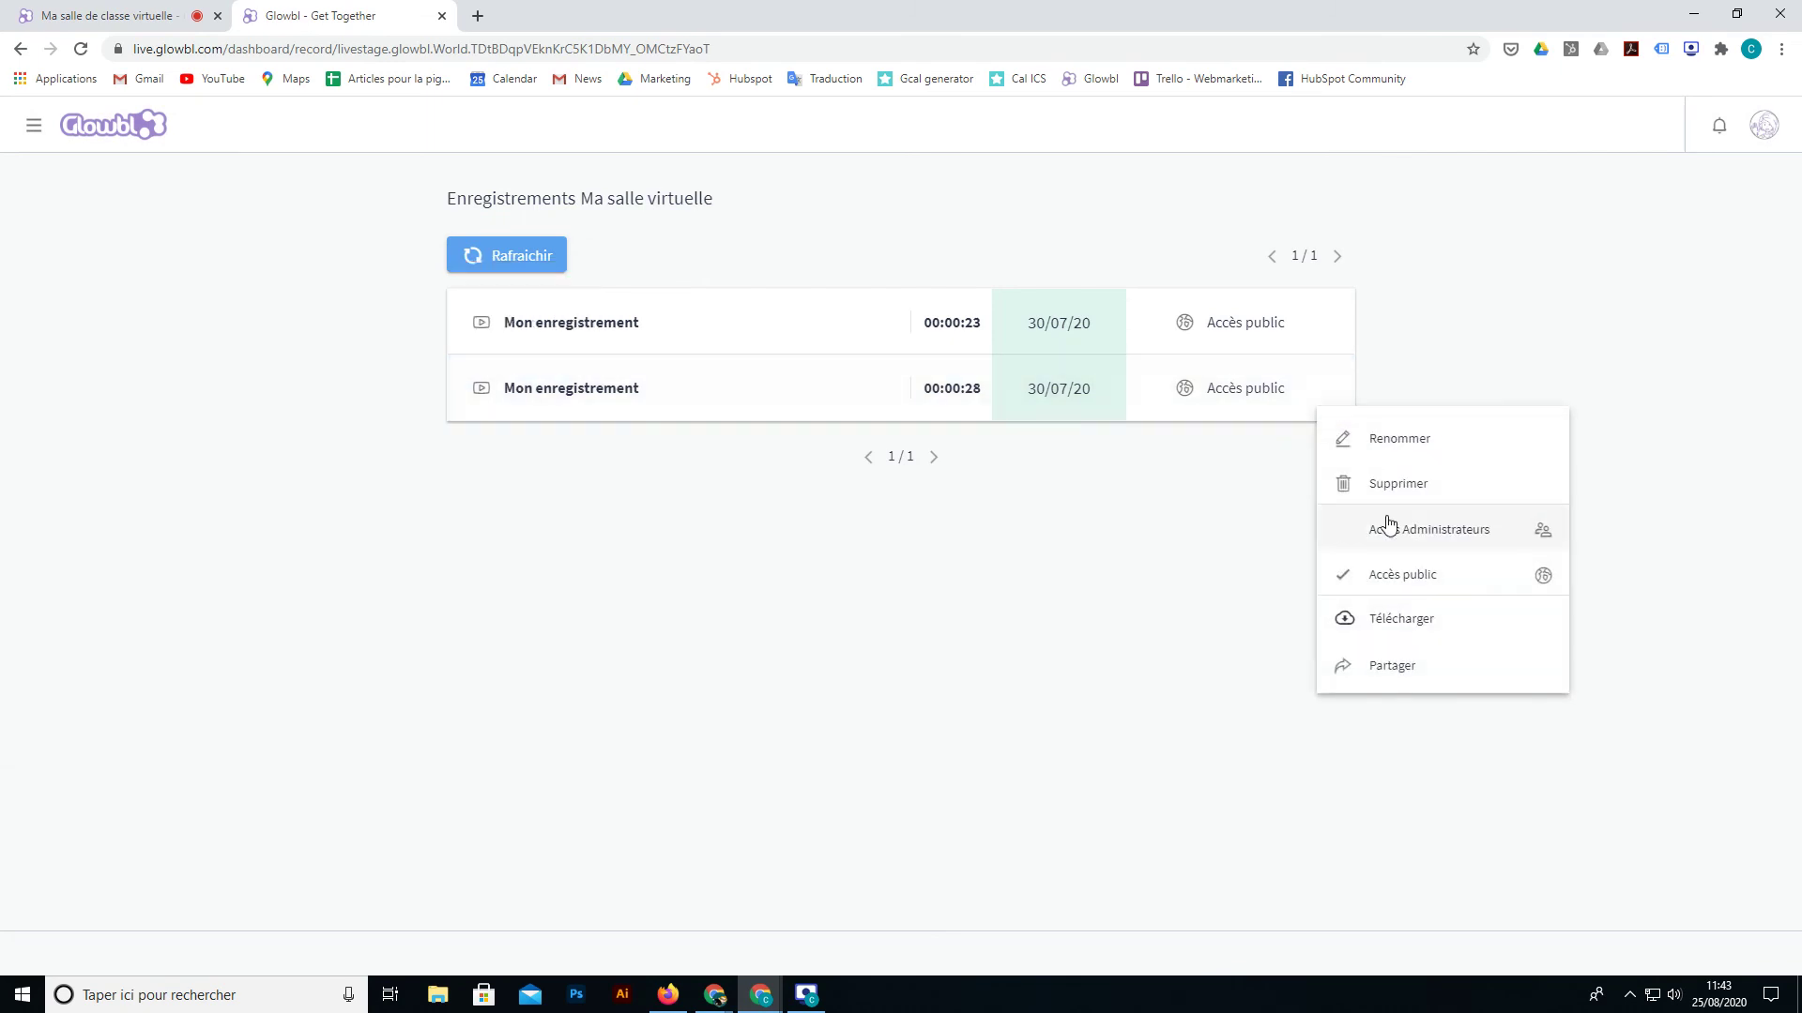
left_click(1398, 666)
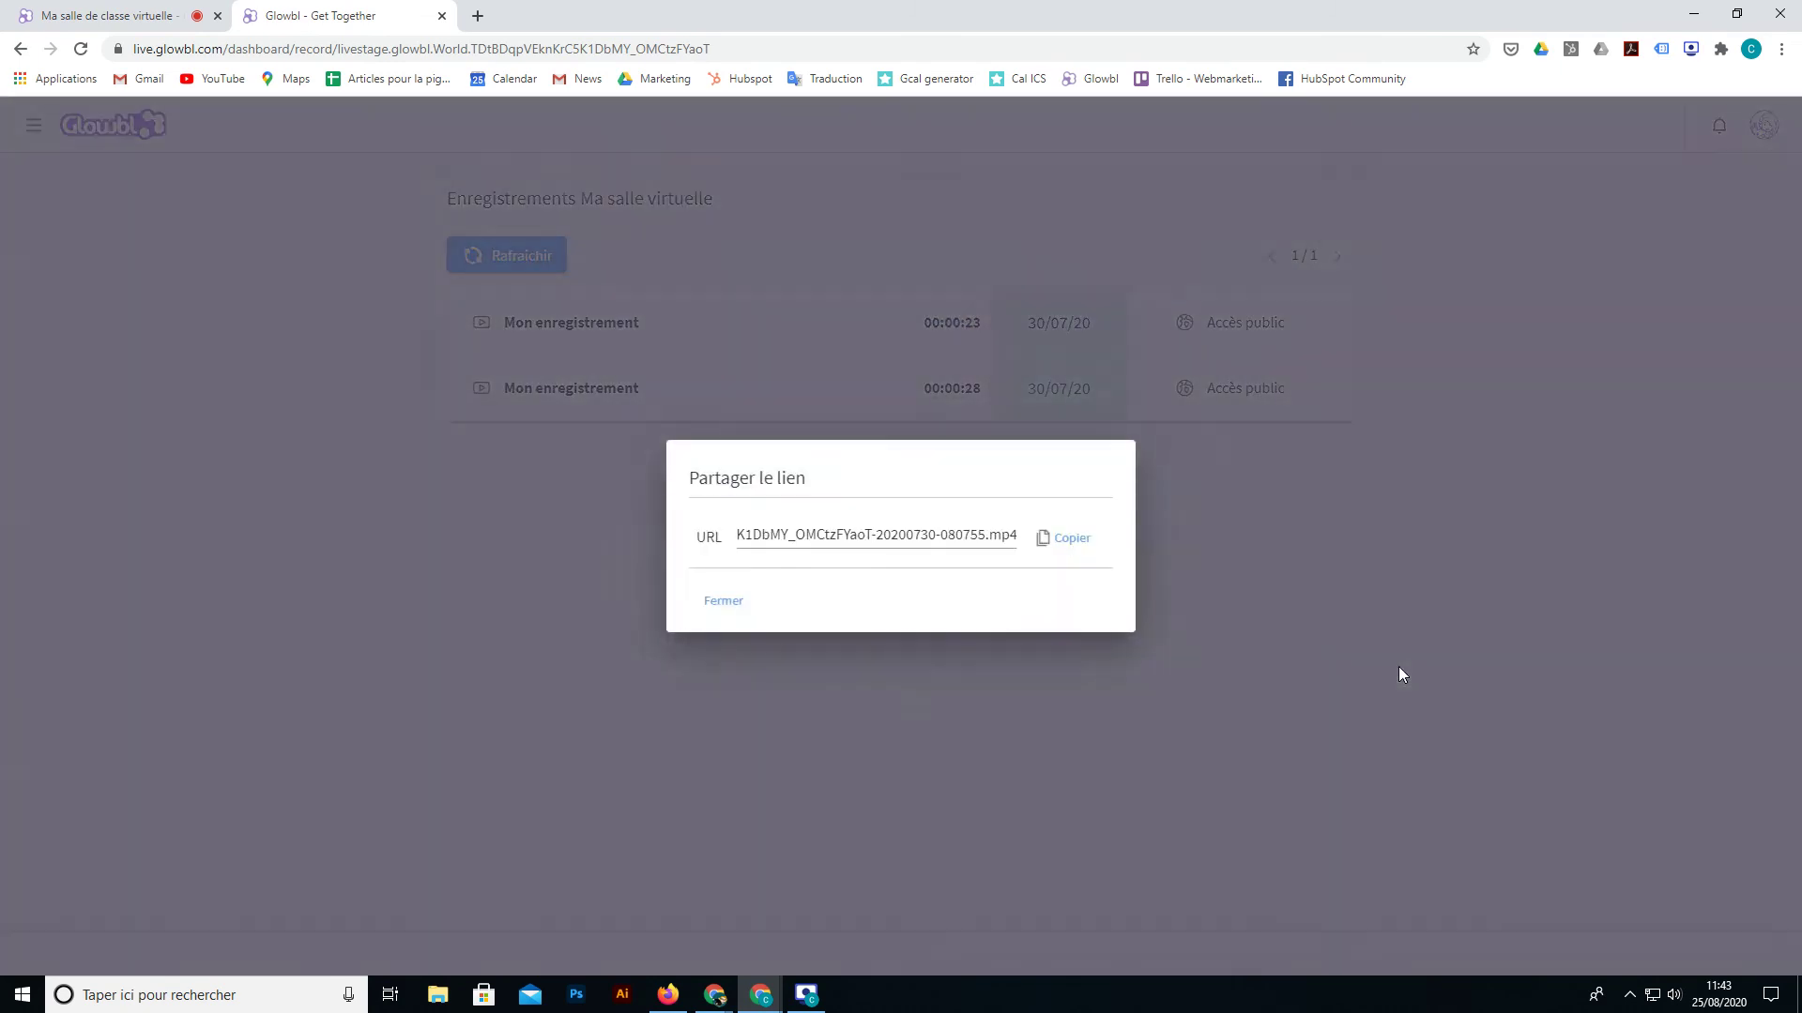
left_click(1029, 550)
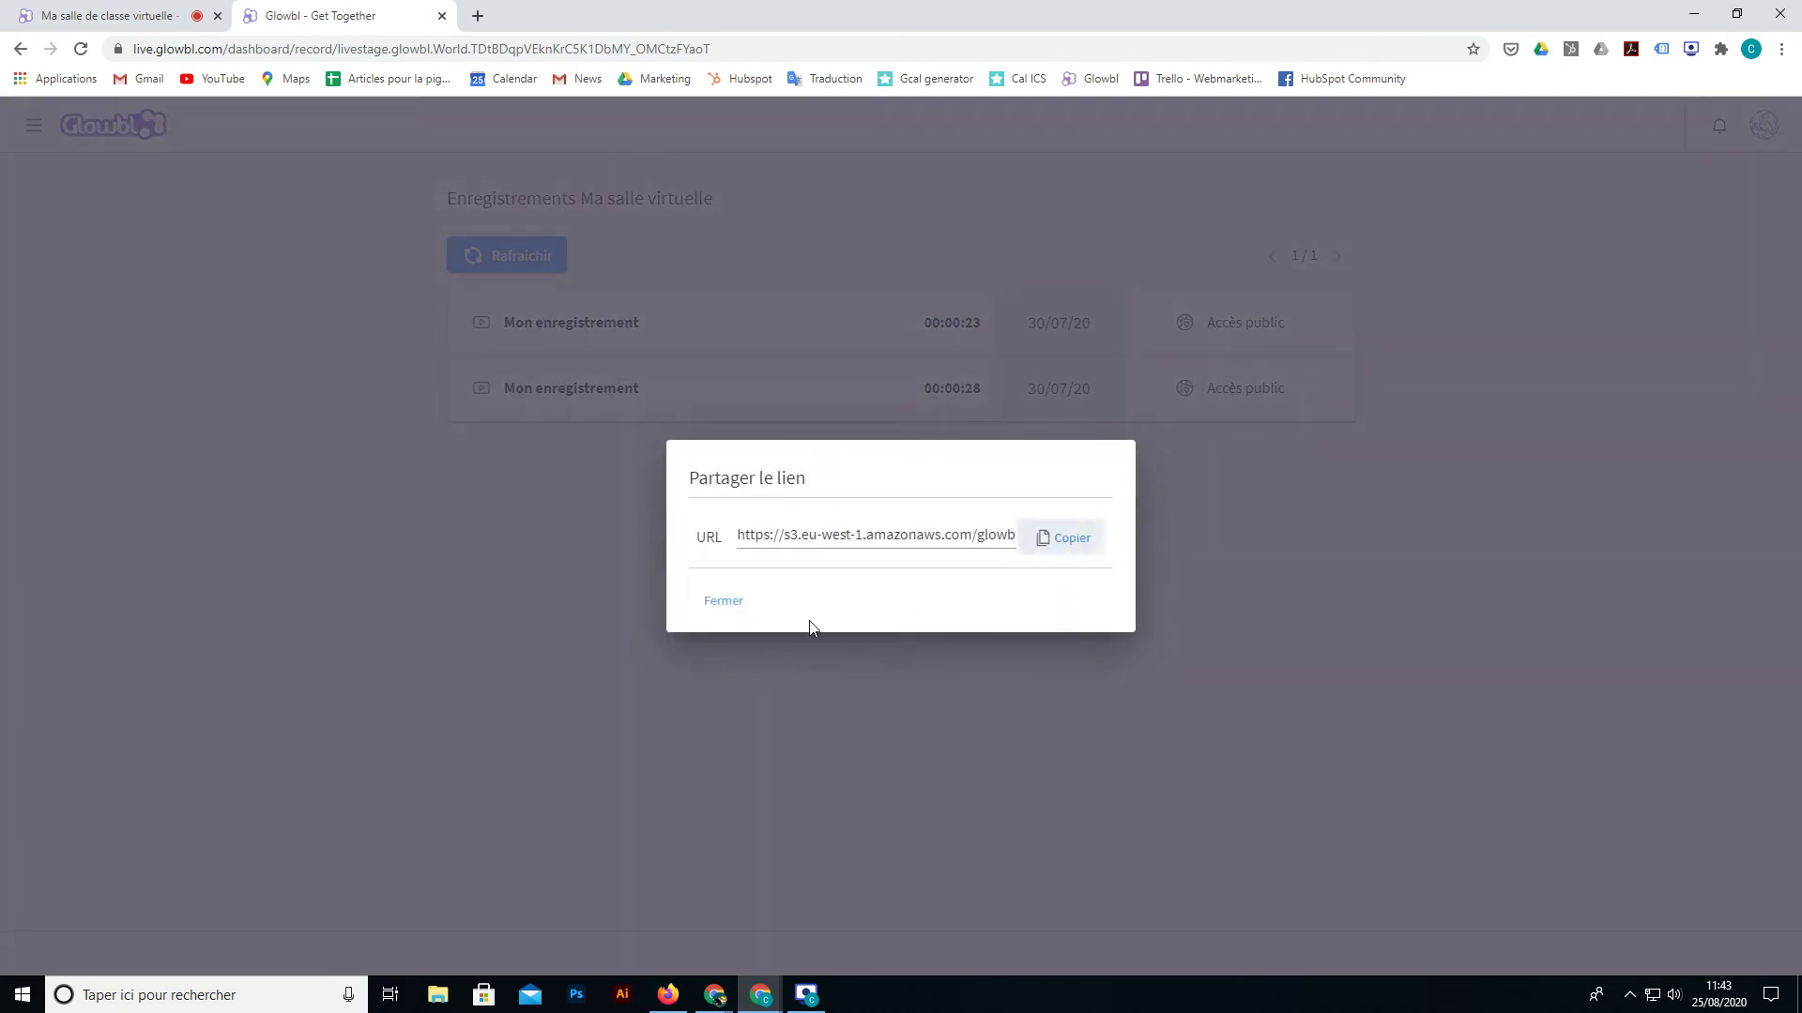
Step: Back in the classroom, add a Diffusion titled Ma vidéo from the copied recording link and pause its playback
left_click(133, 6)
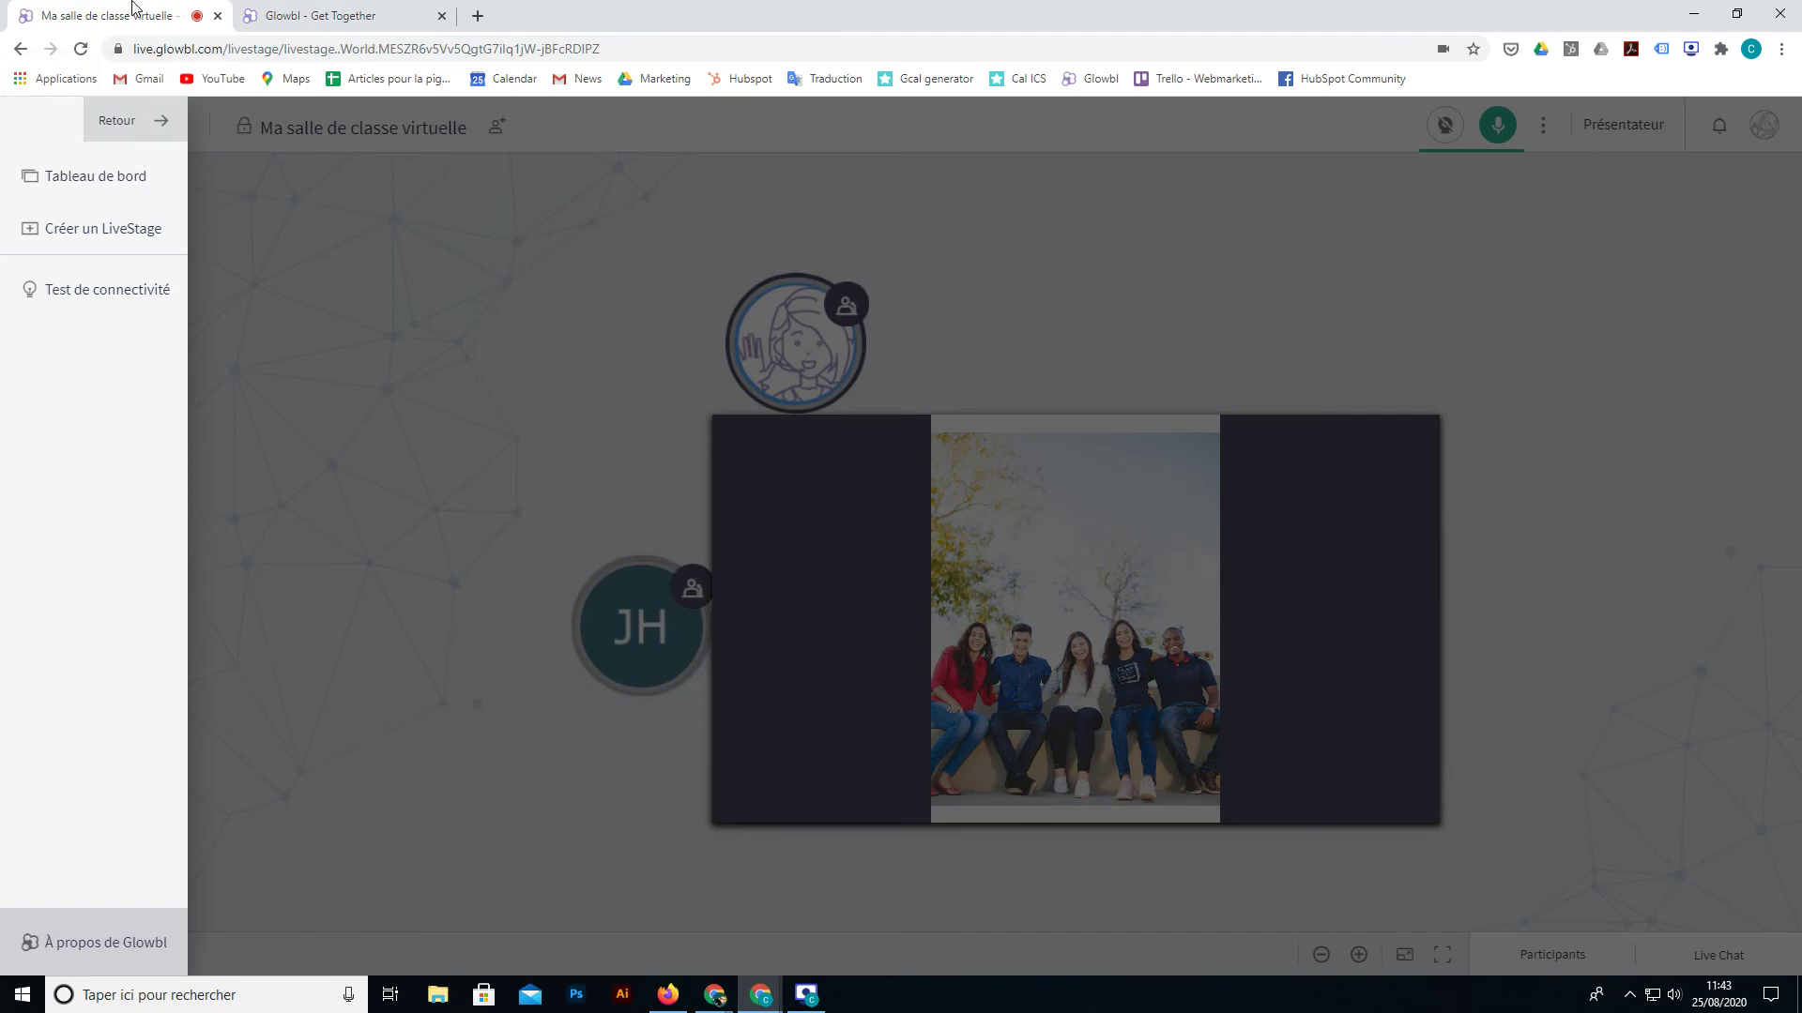
left_click(612, 334)
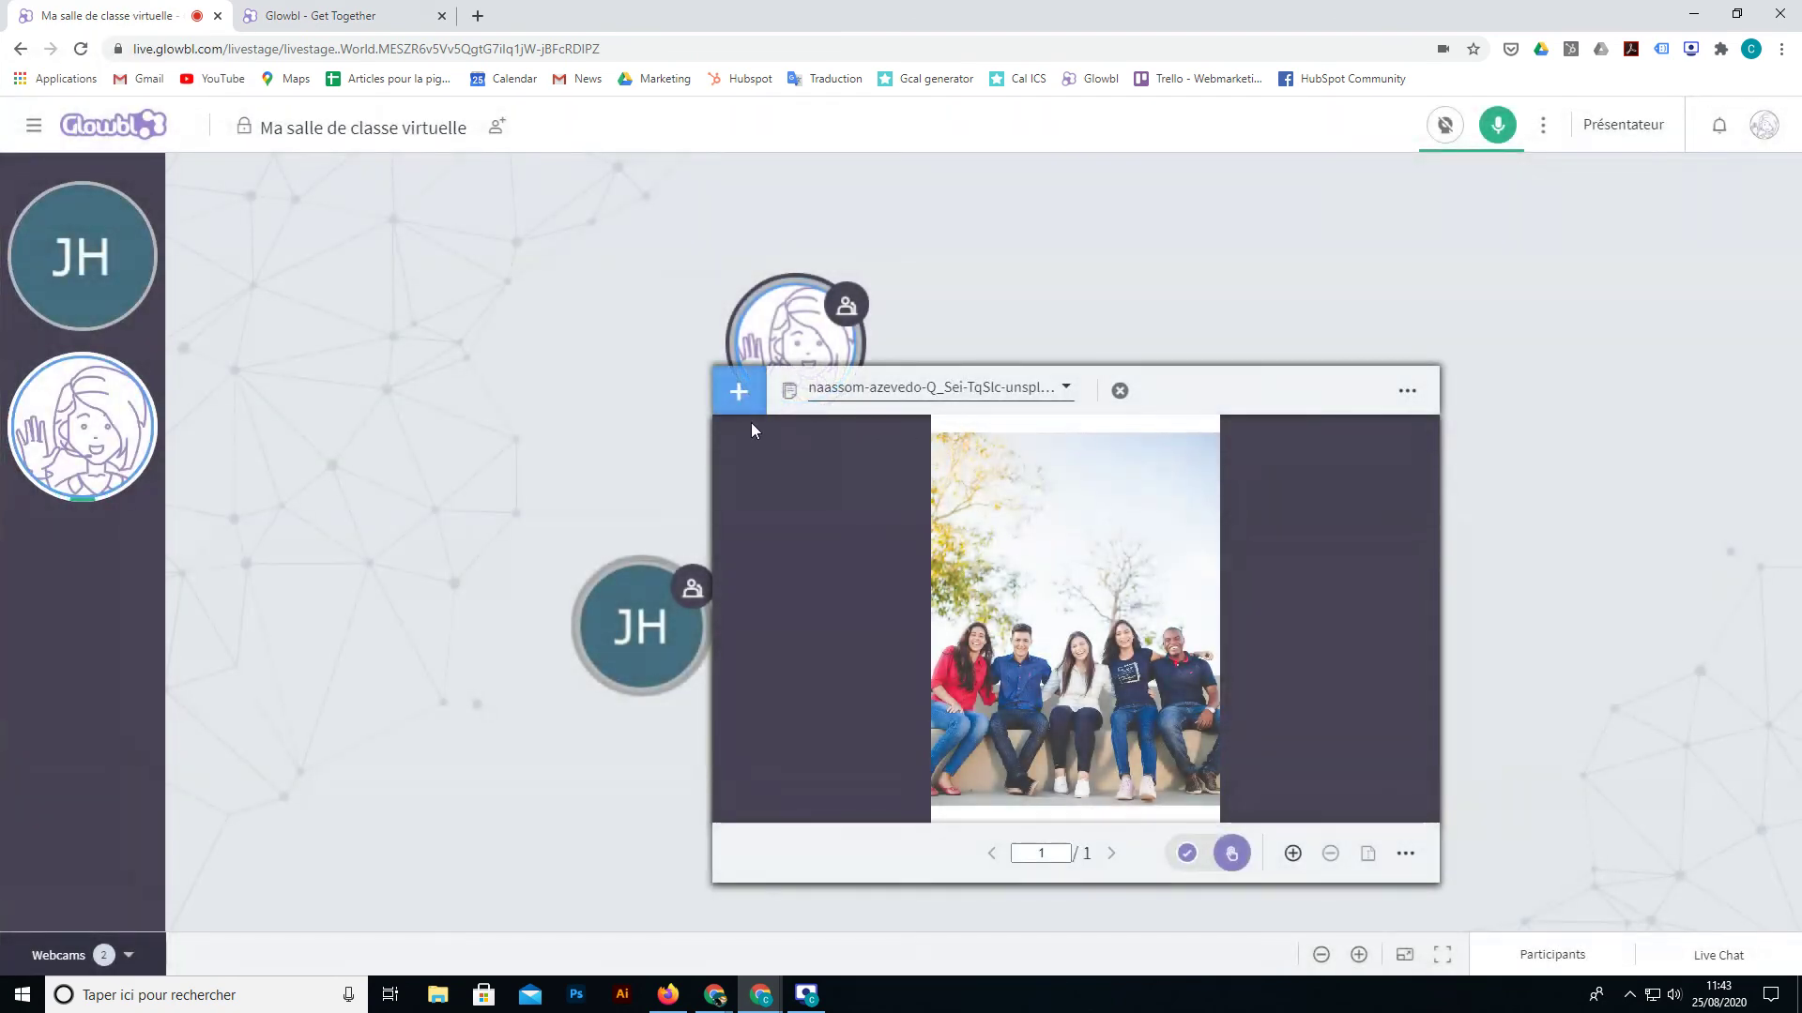
left_click(741, 391)
left_click(796, 582)
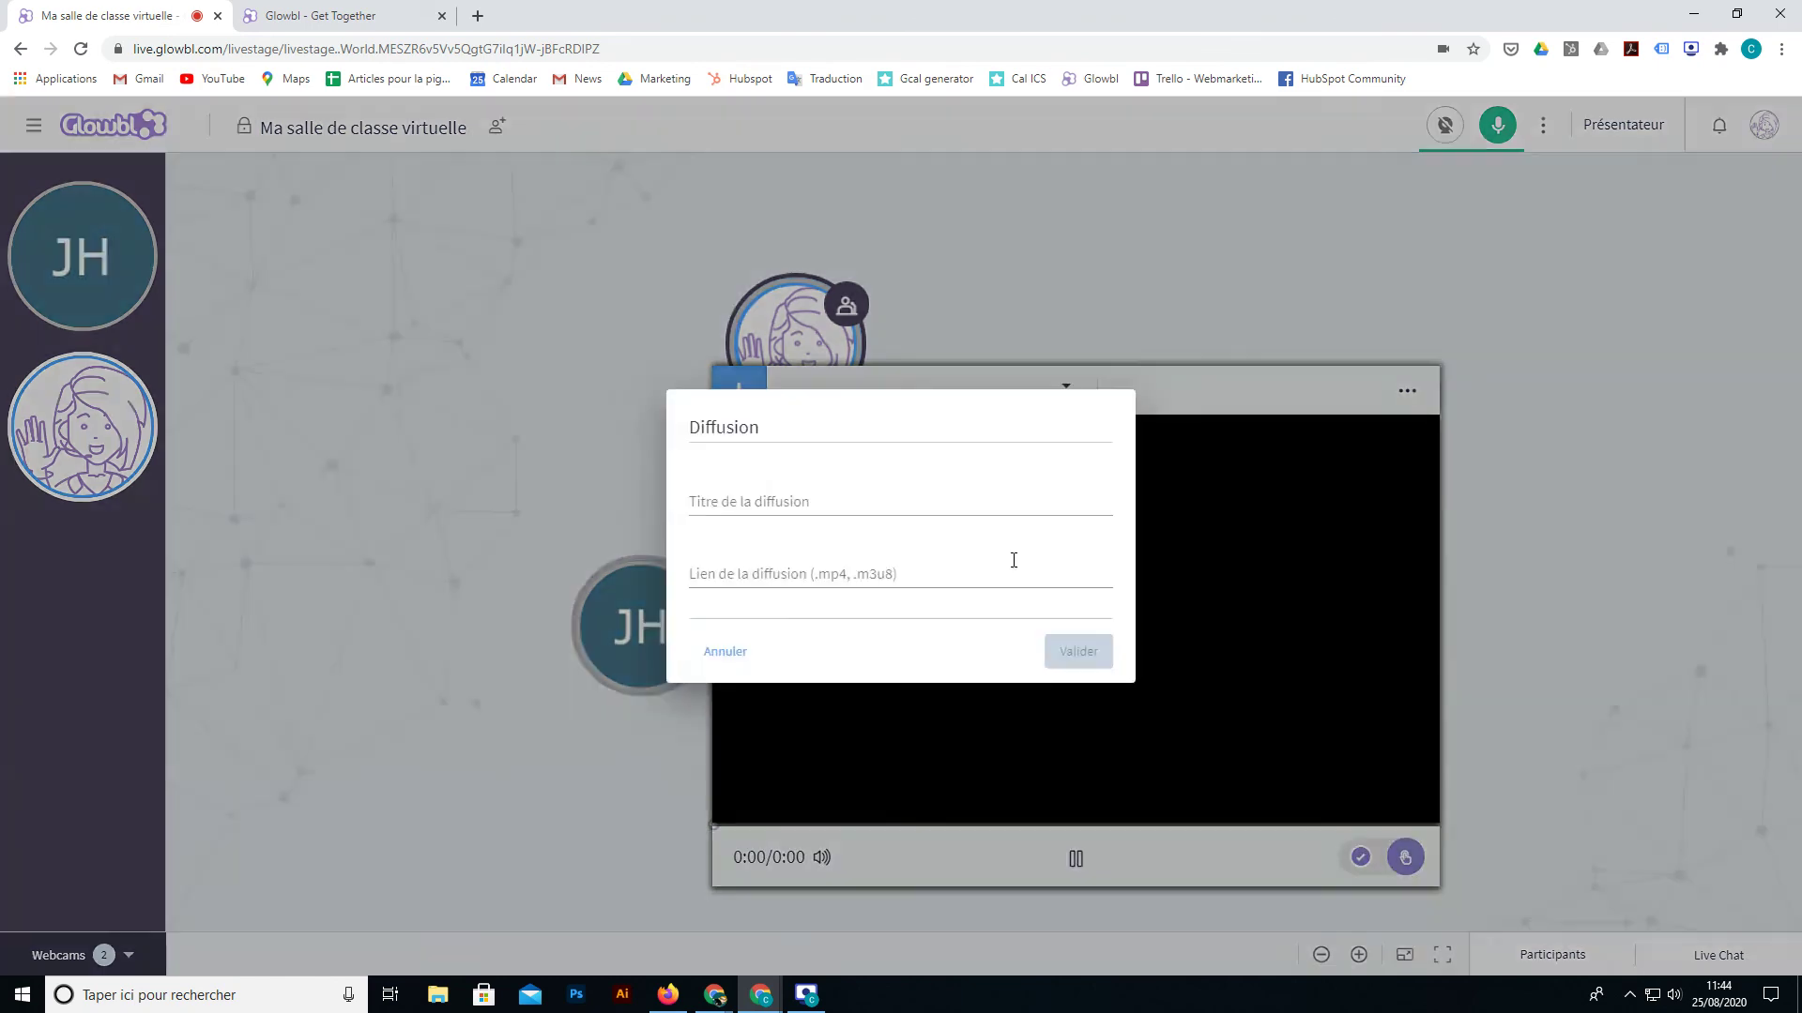
left_click(832, 507)
left_click(844, 574)
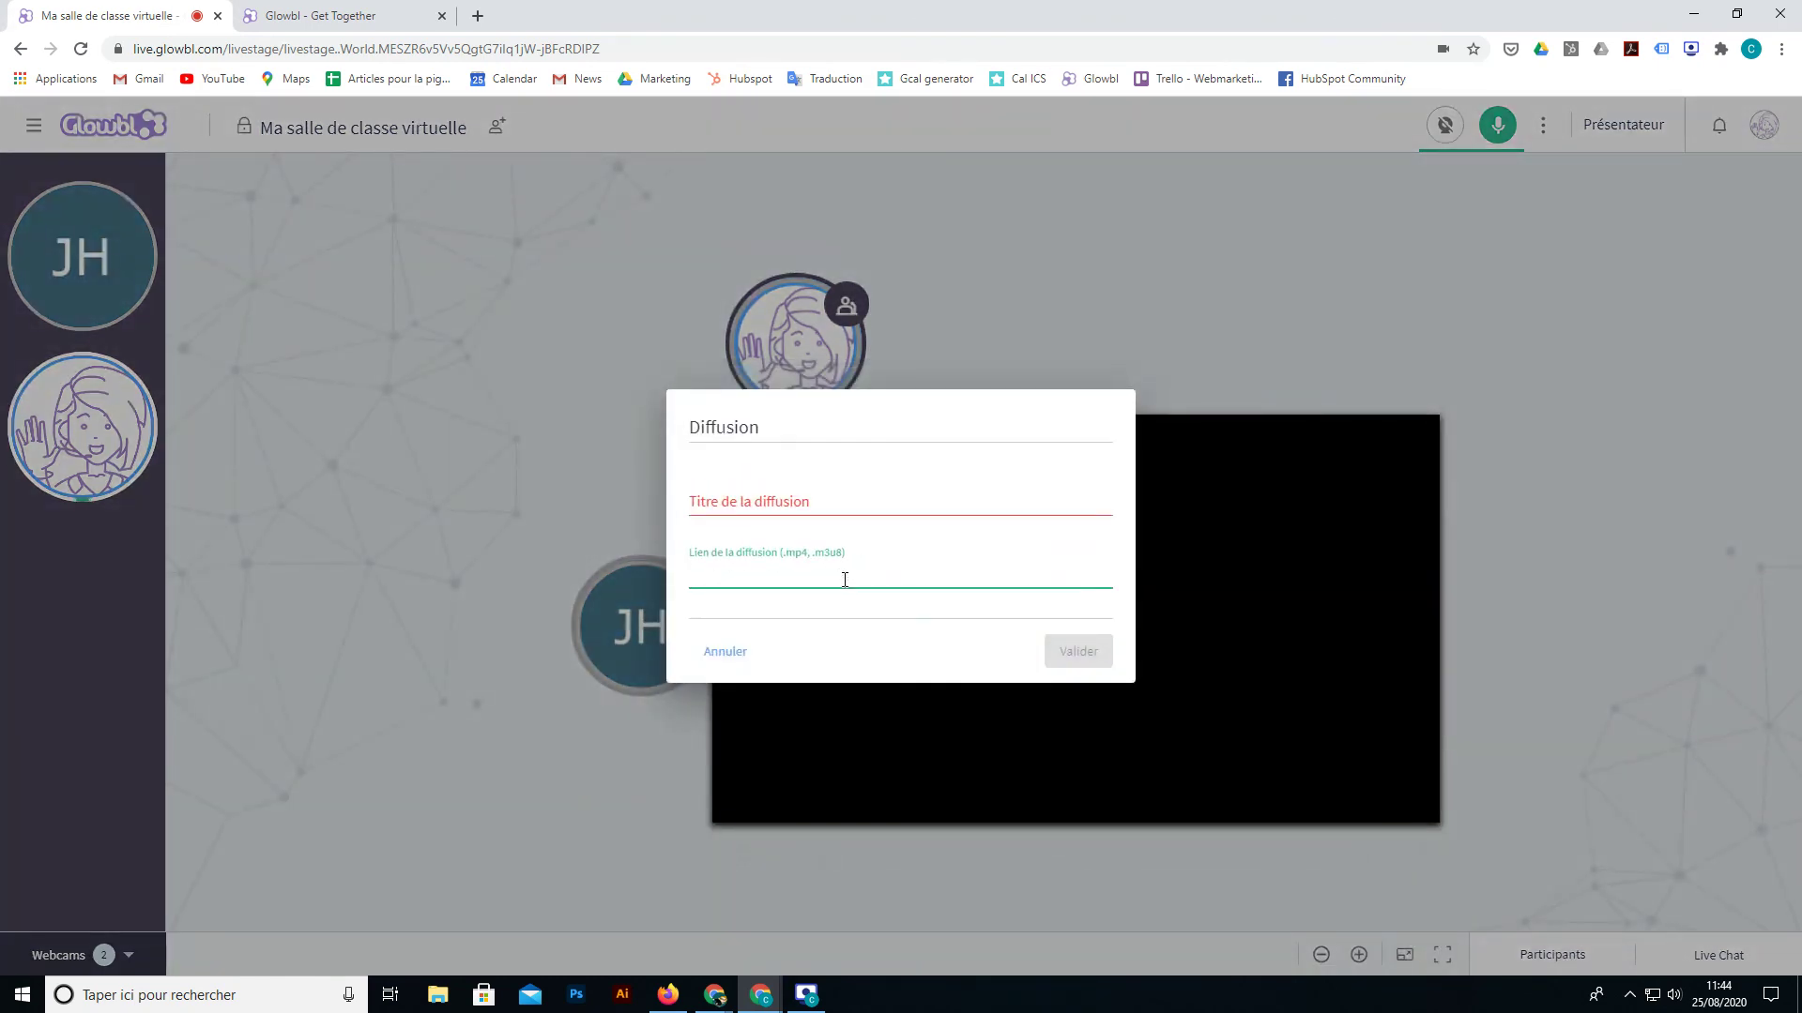
key("ctrl+v")
left_click(816, 508)
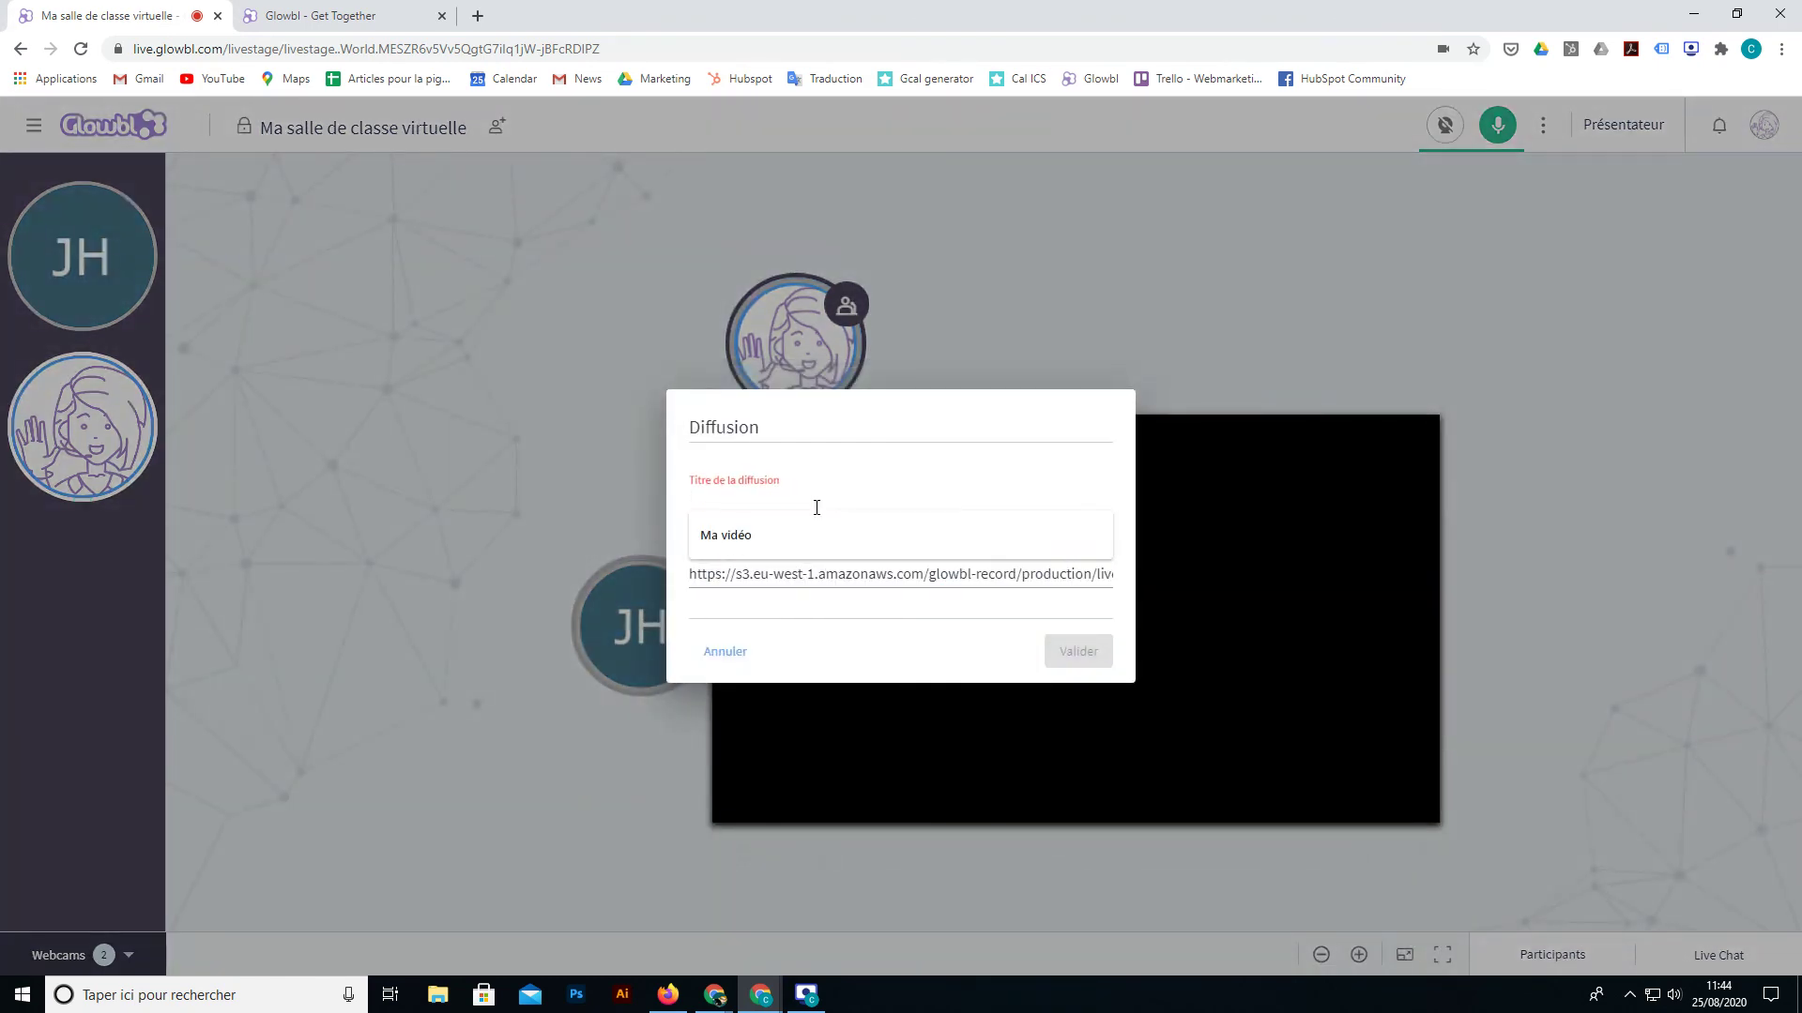
left_click(751, 539)
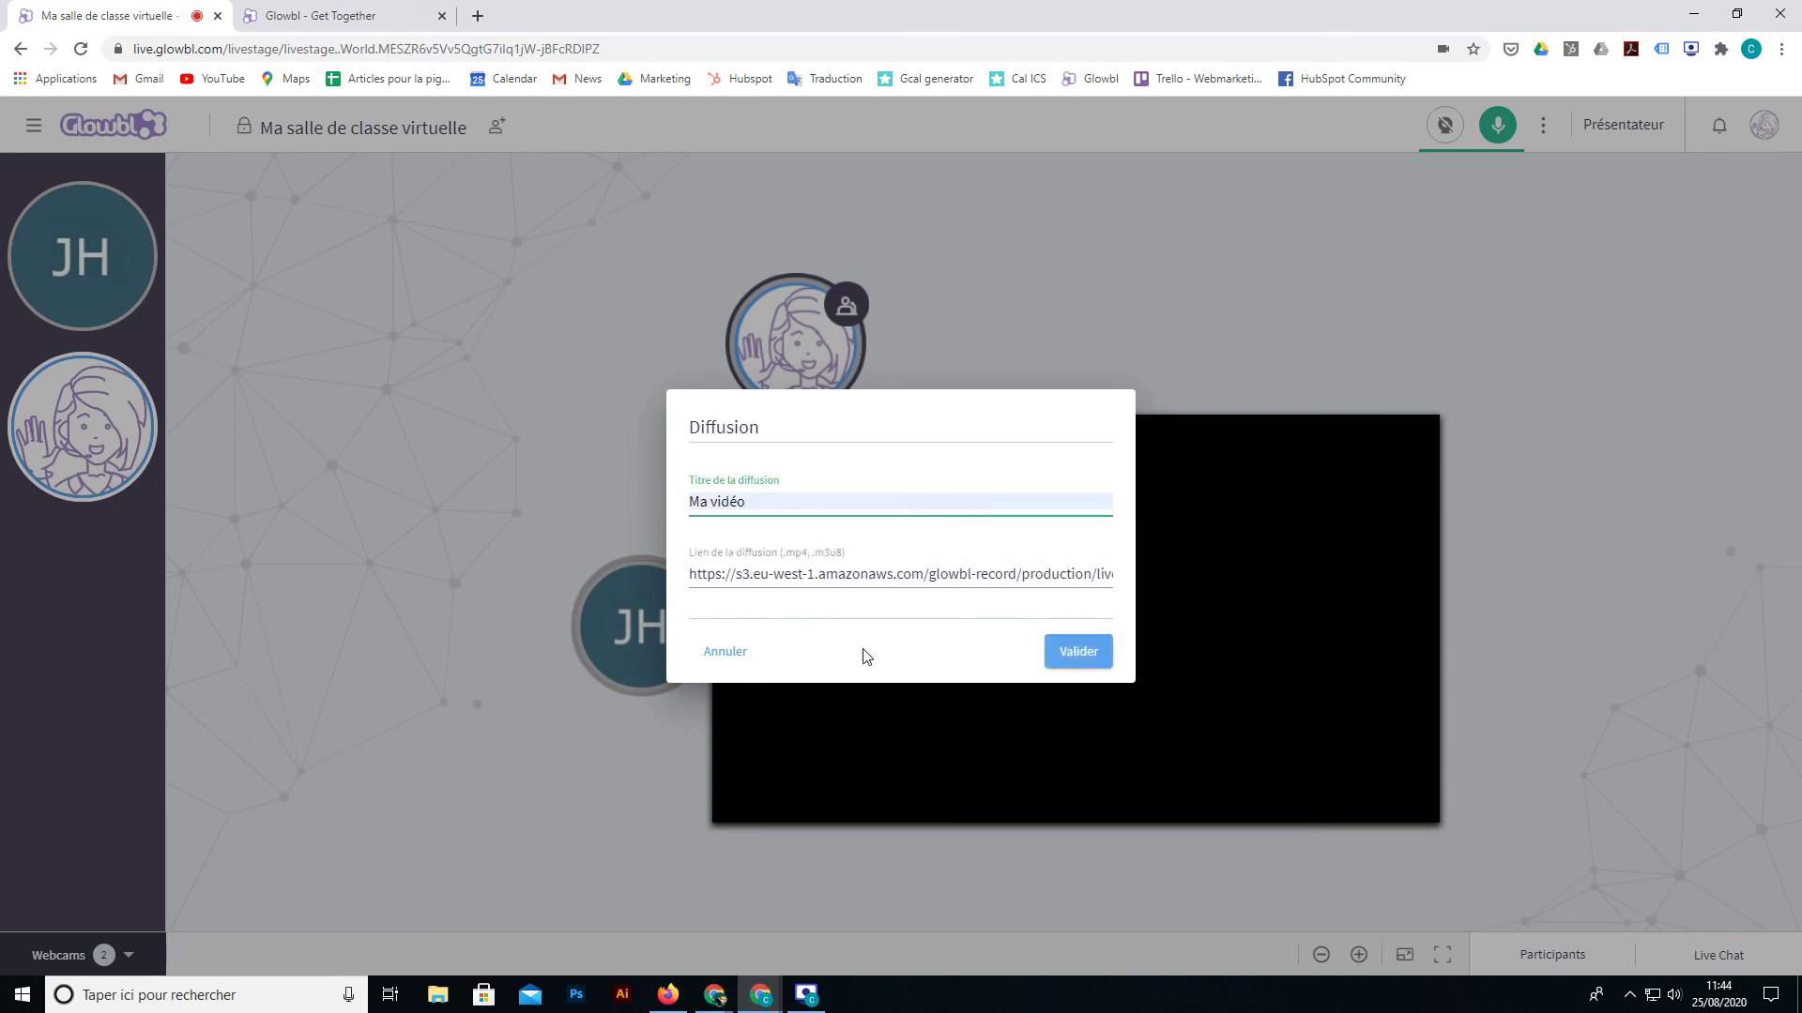
left_click(1096, 667)
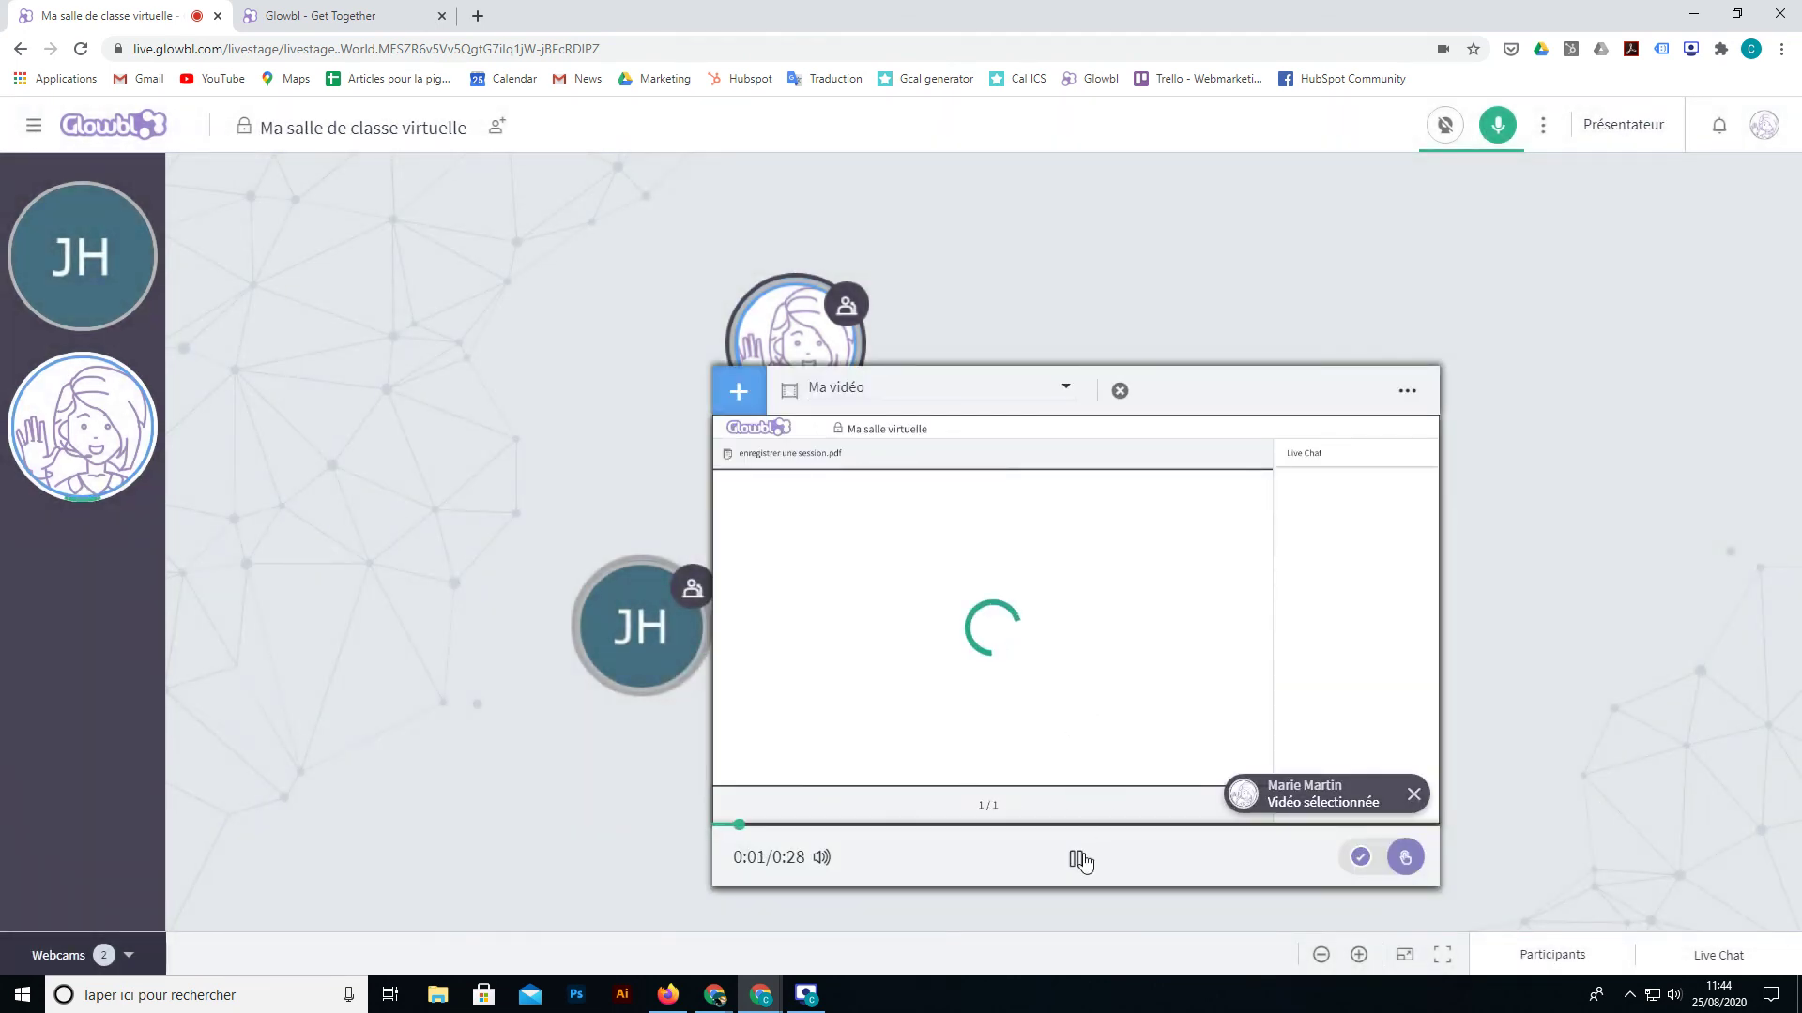
left_click(1081, 861)
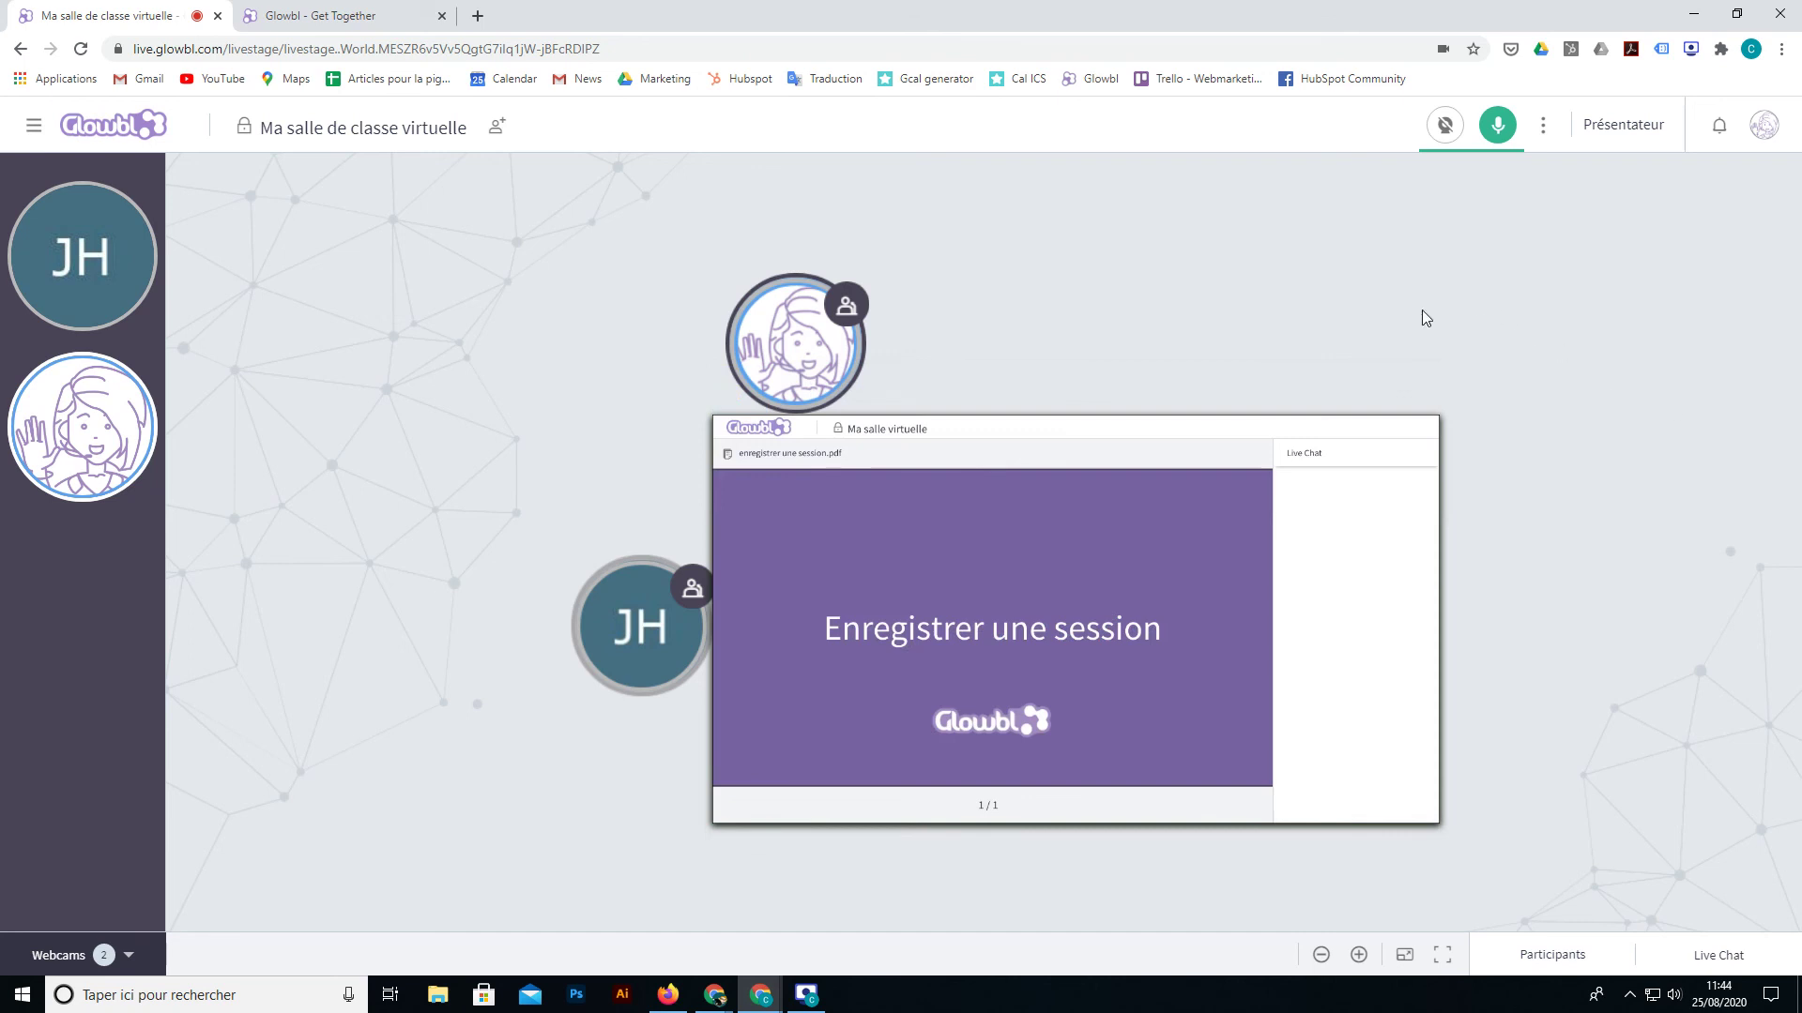
Step: Start recording the Ma vidéo content with Webcams des Présentateurs and Live Chat shown and the scheduled stop at 2h
mouse_move(1396, 422)
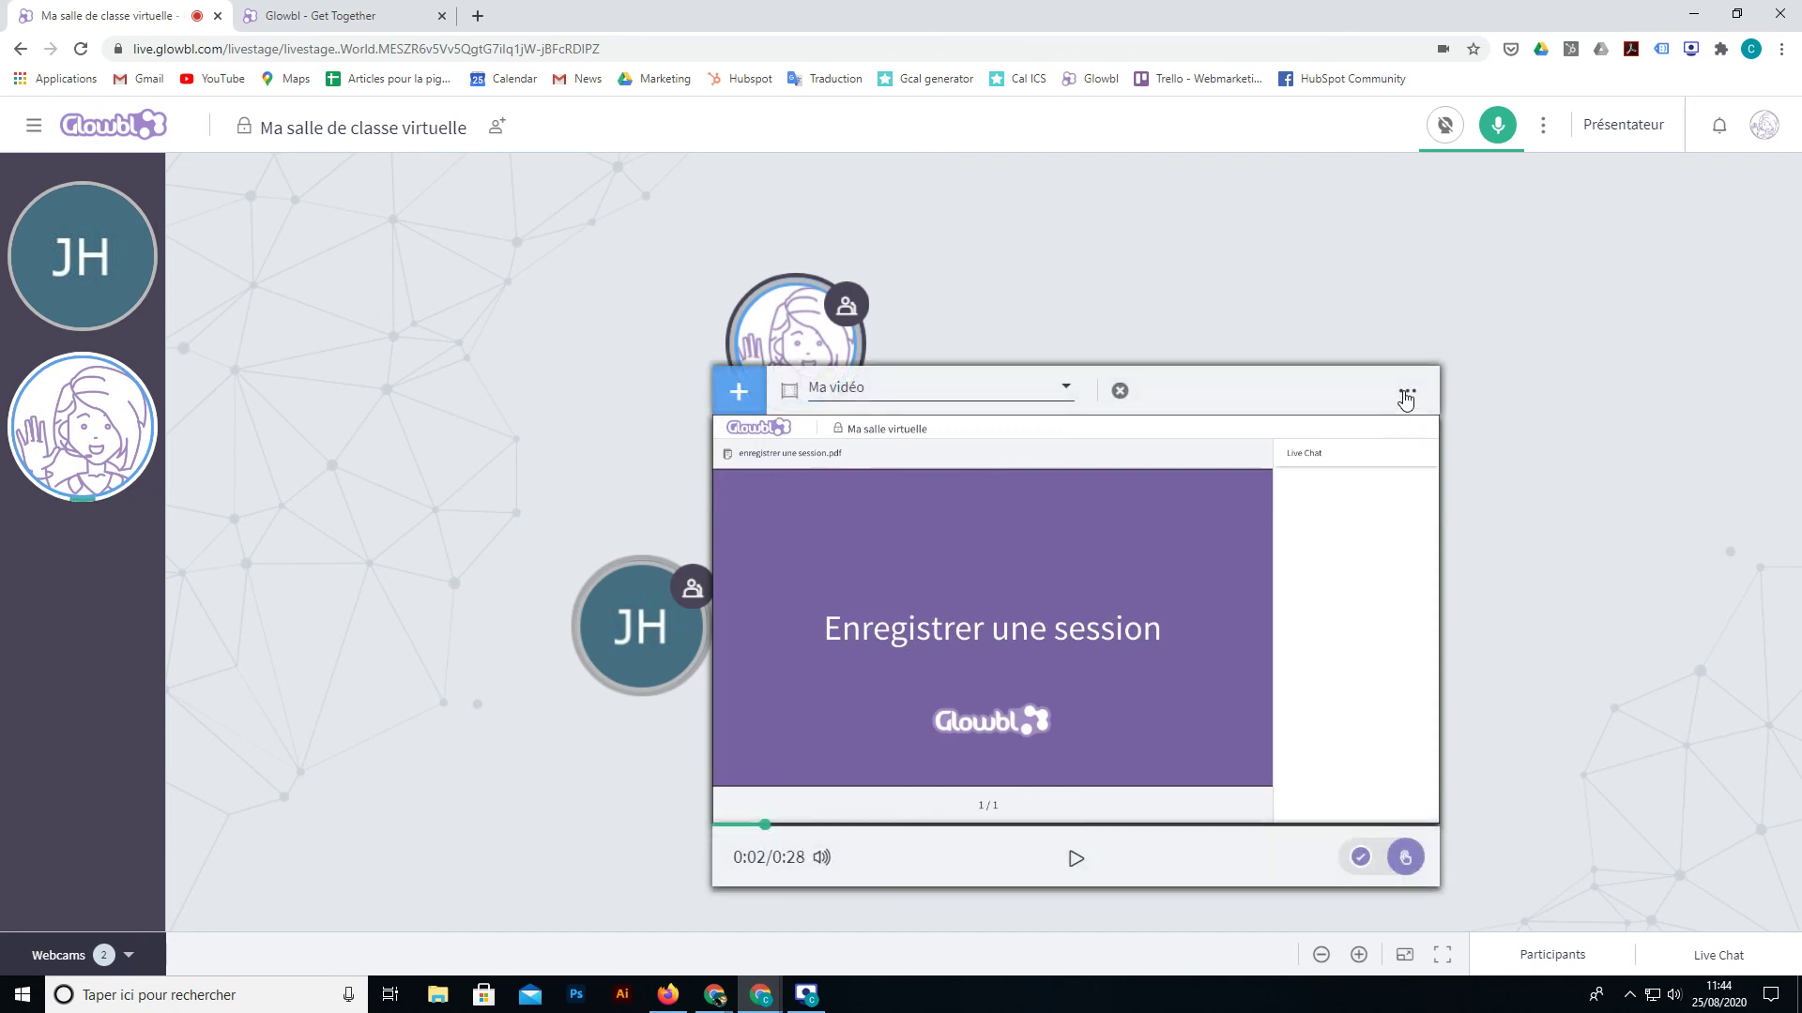
left_click(1404, 397)
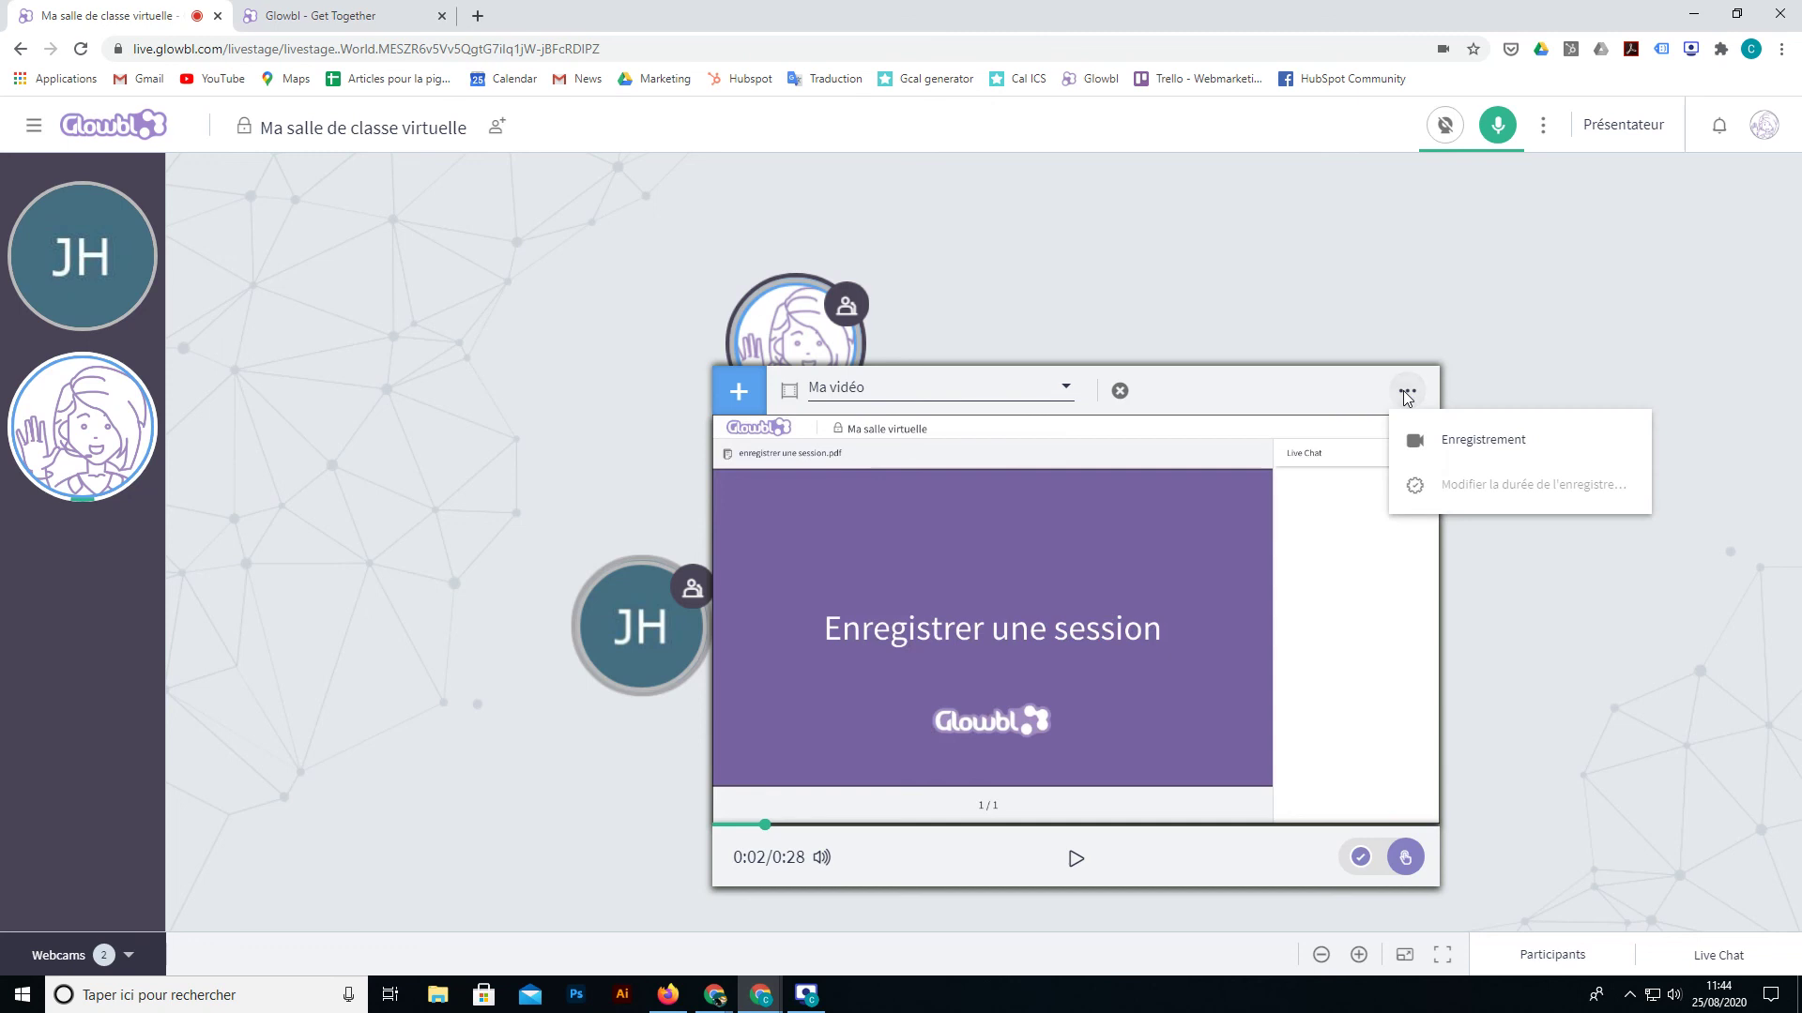
left_click(1469, 450)
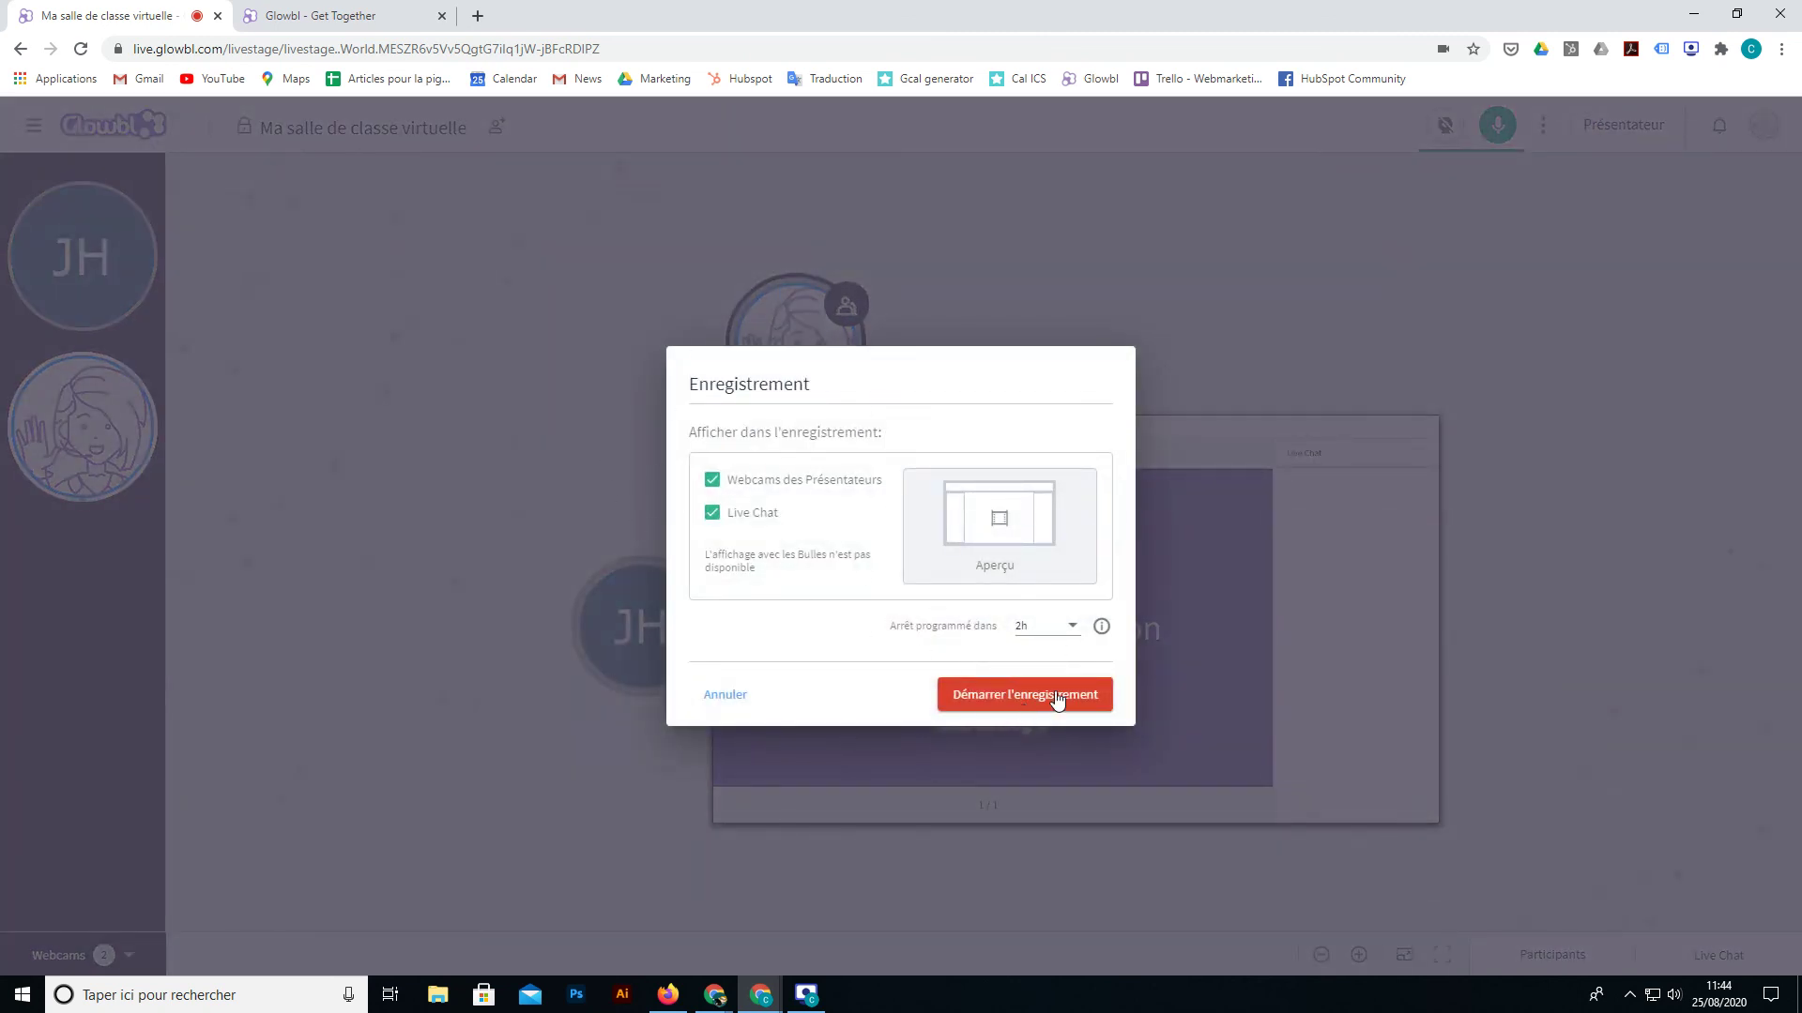
left_click(1057, 700)
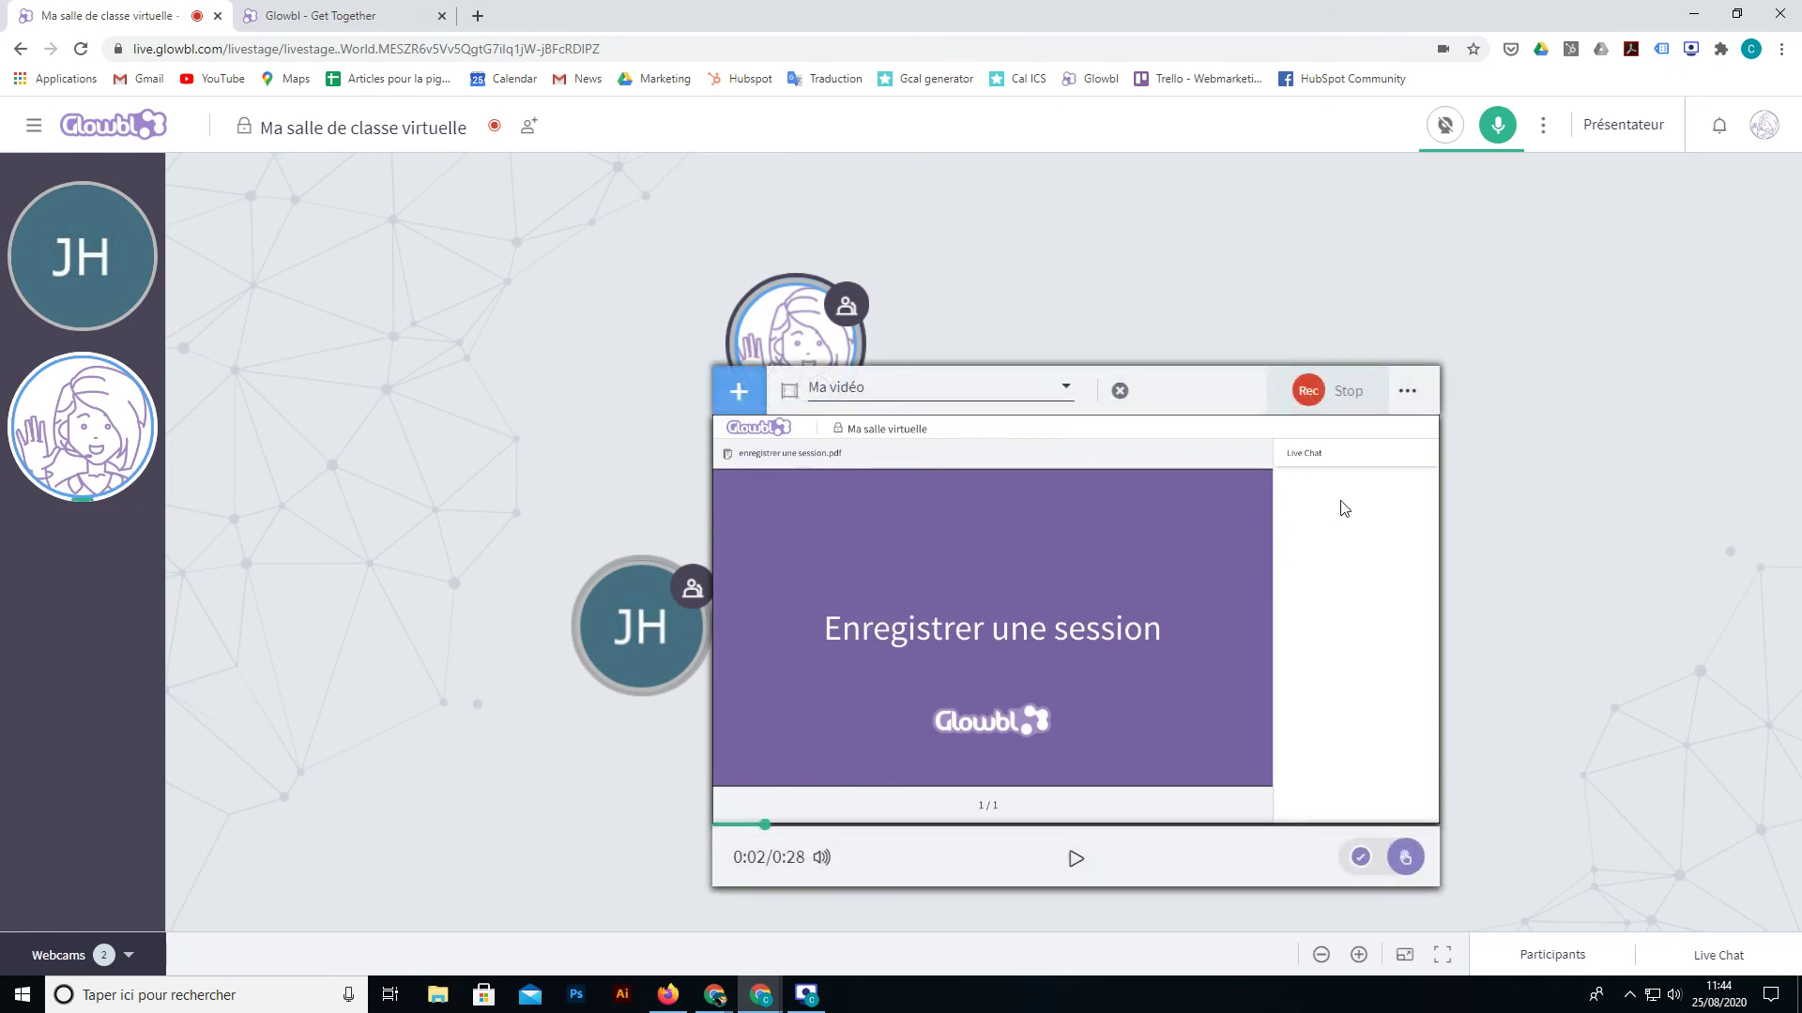
Step: Bring up the form for stopping the recording and cancel it without saving
mouse_move(1304, 388)
left_click(1343, 392)
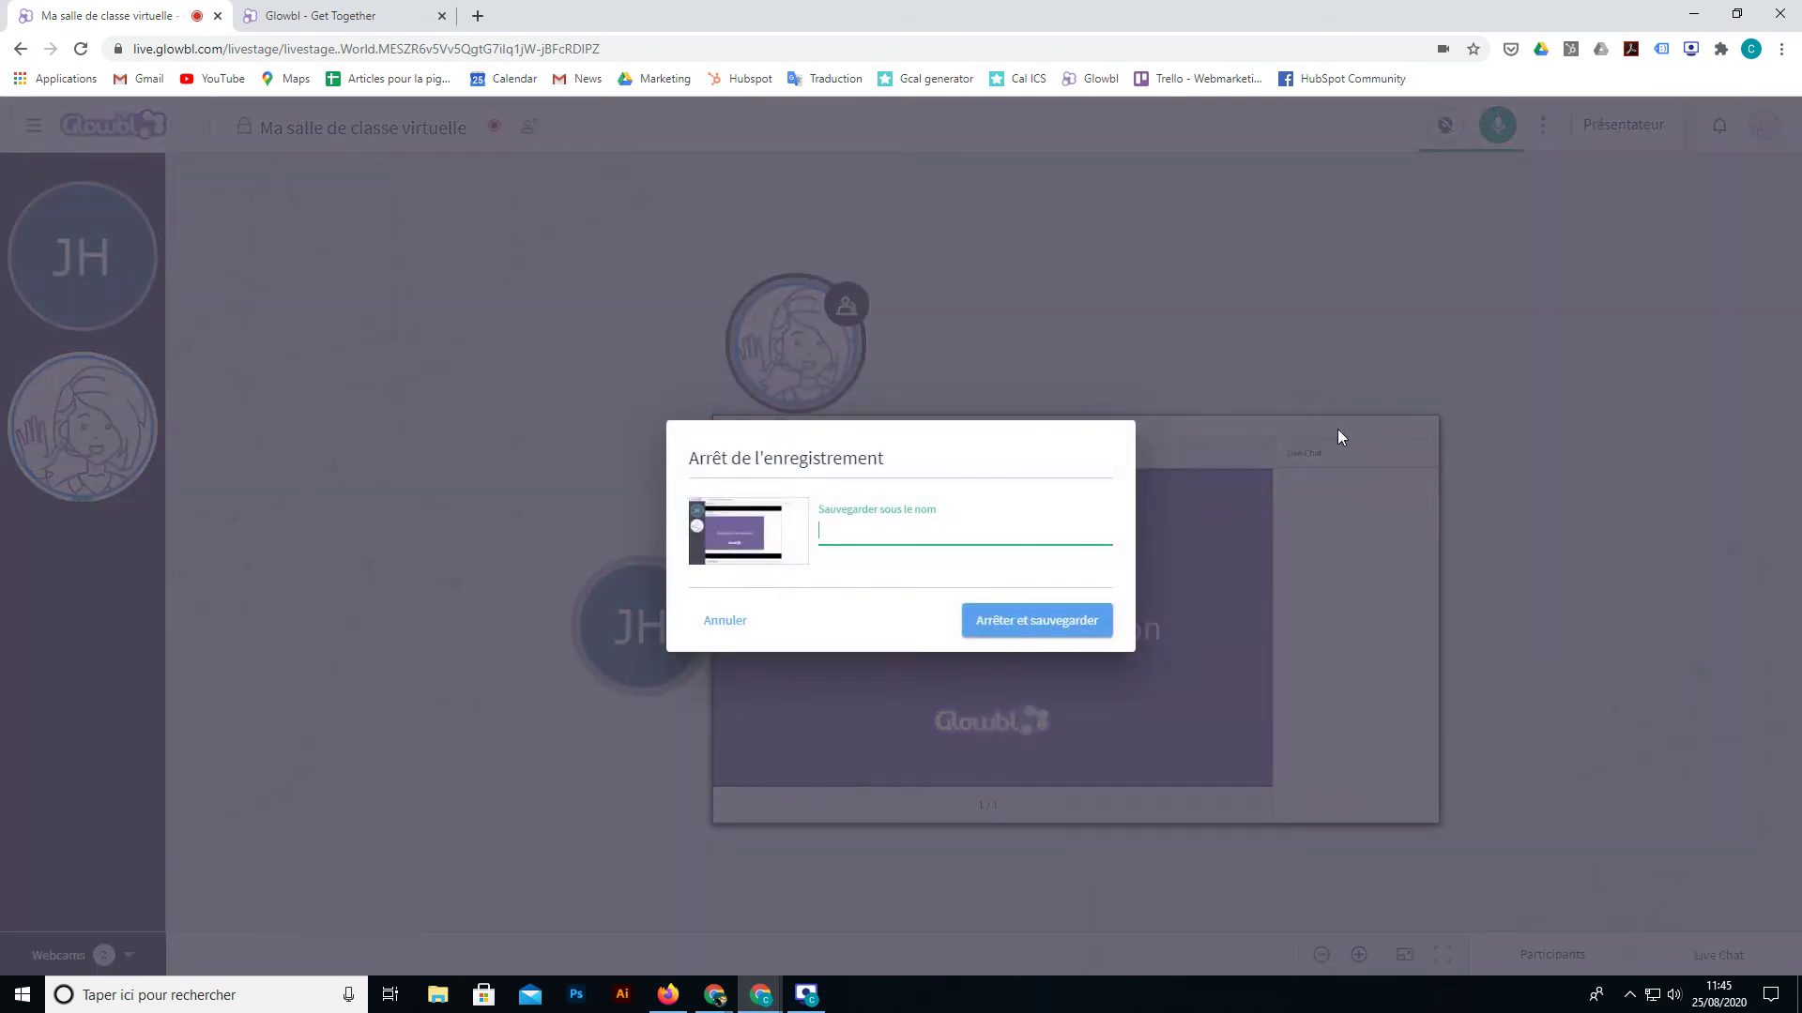
left_click(710, 622)
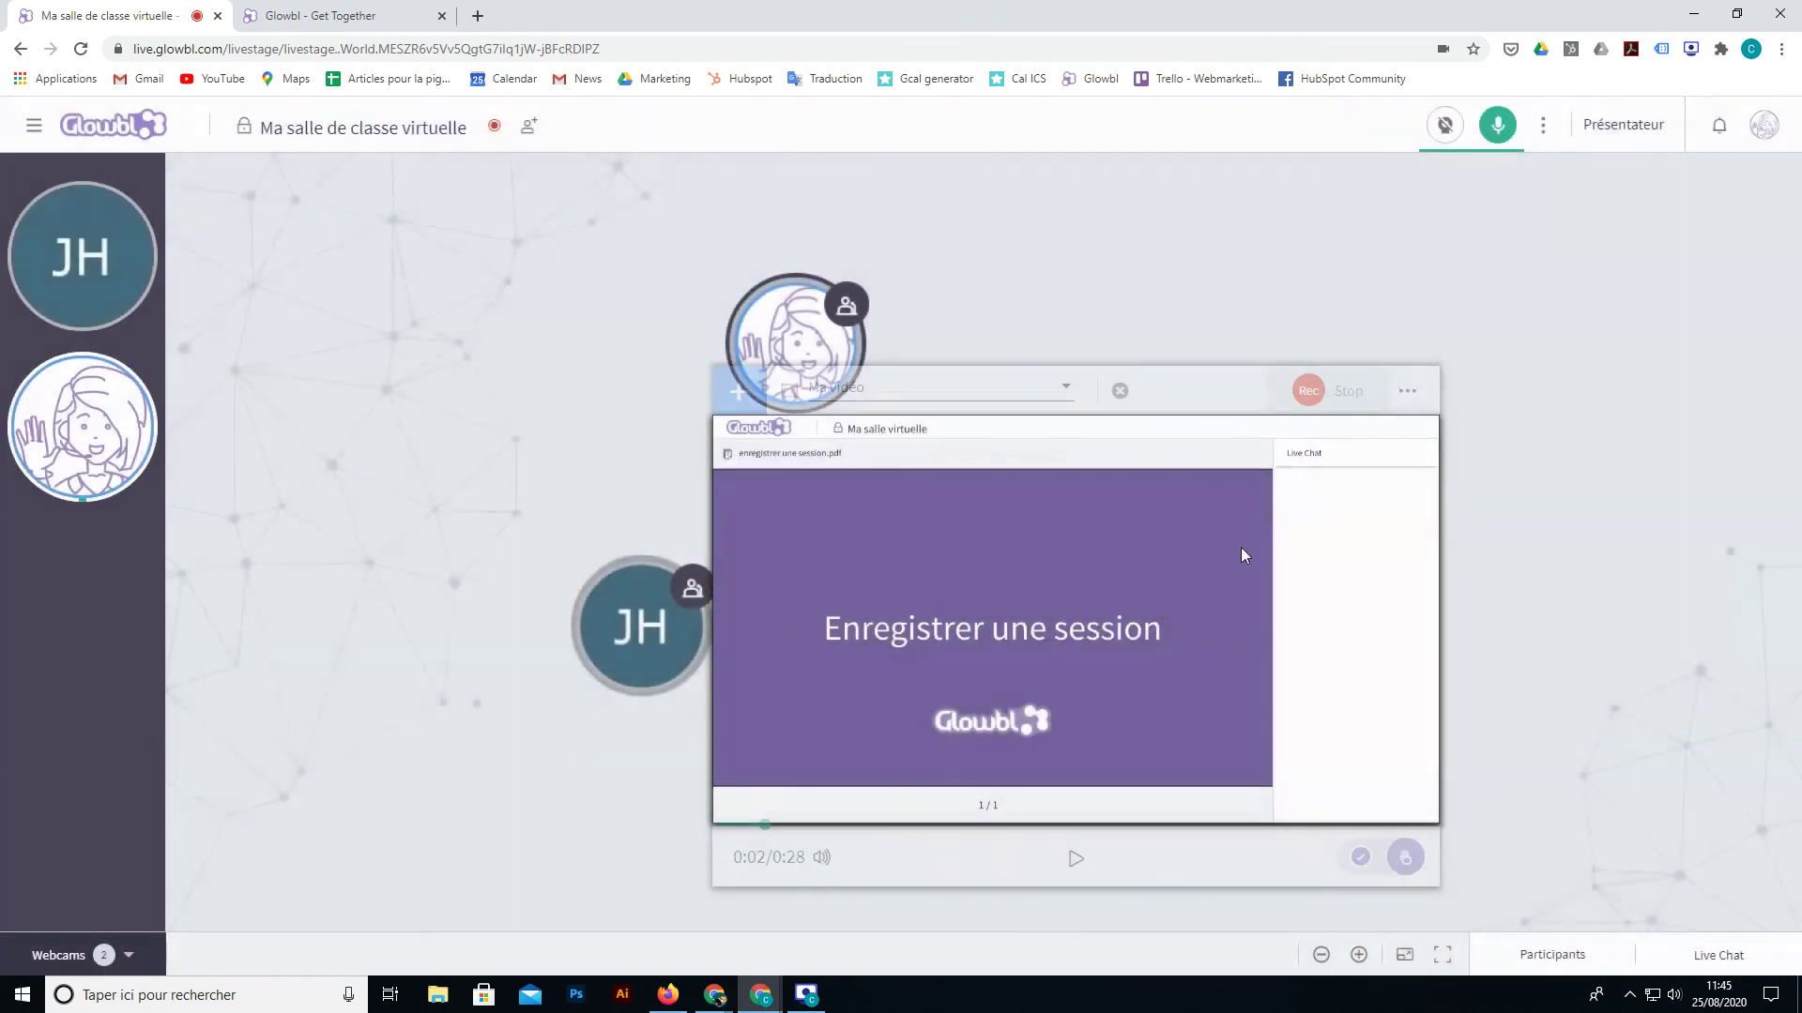
Step: Stop the recording from the content's options and save it as "mon enregistrement de classe"
left_click(1407, 390)
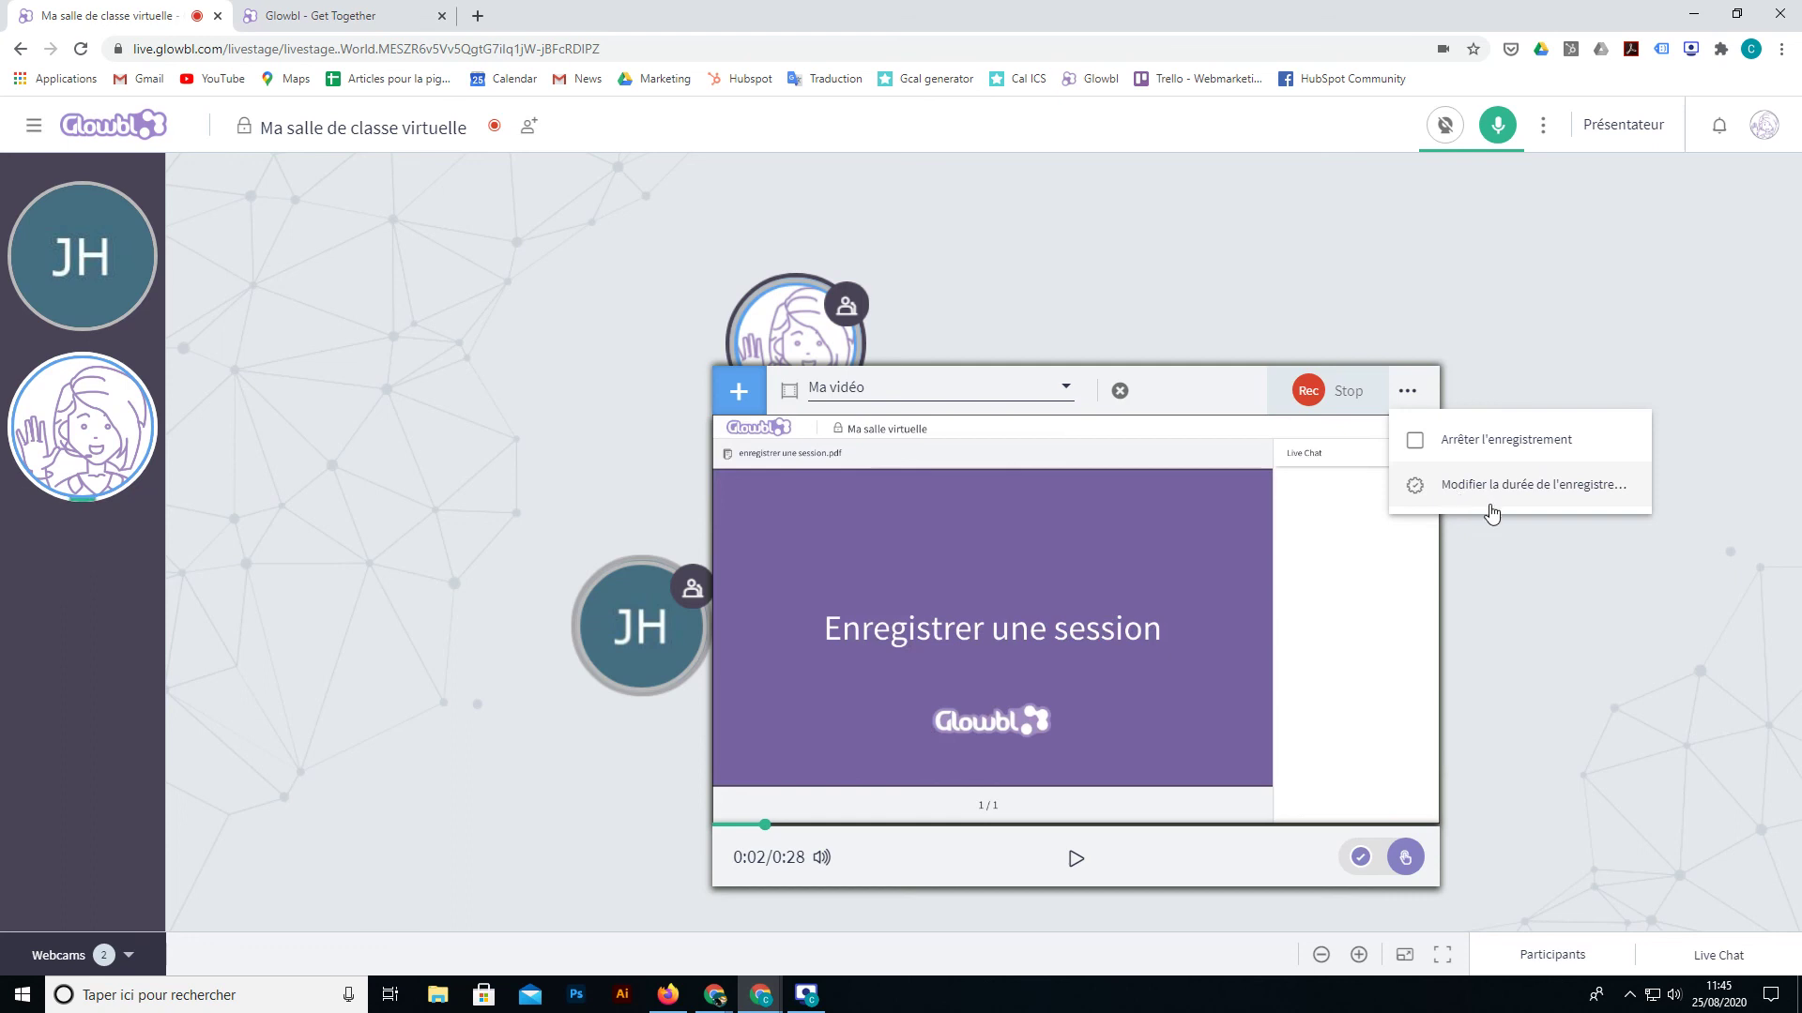
left_click(1483, 443)
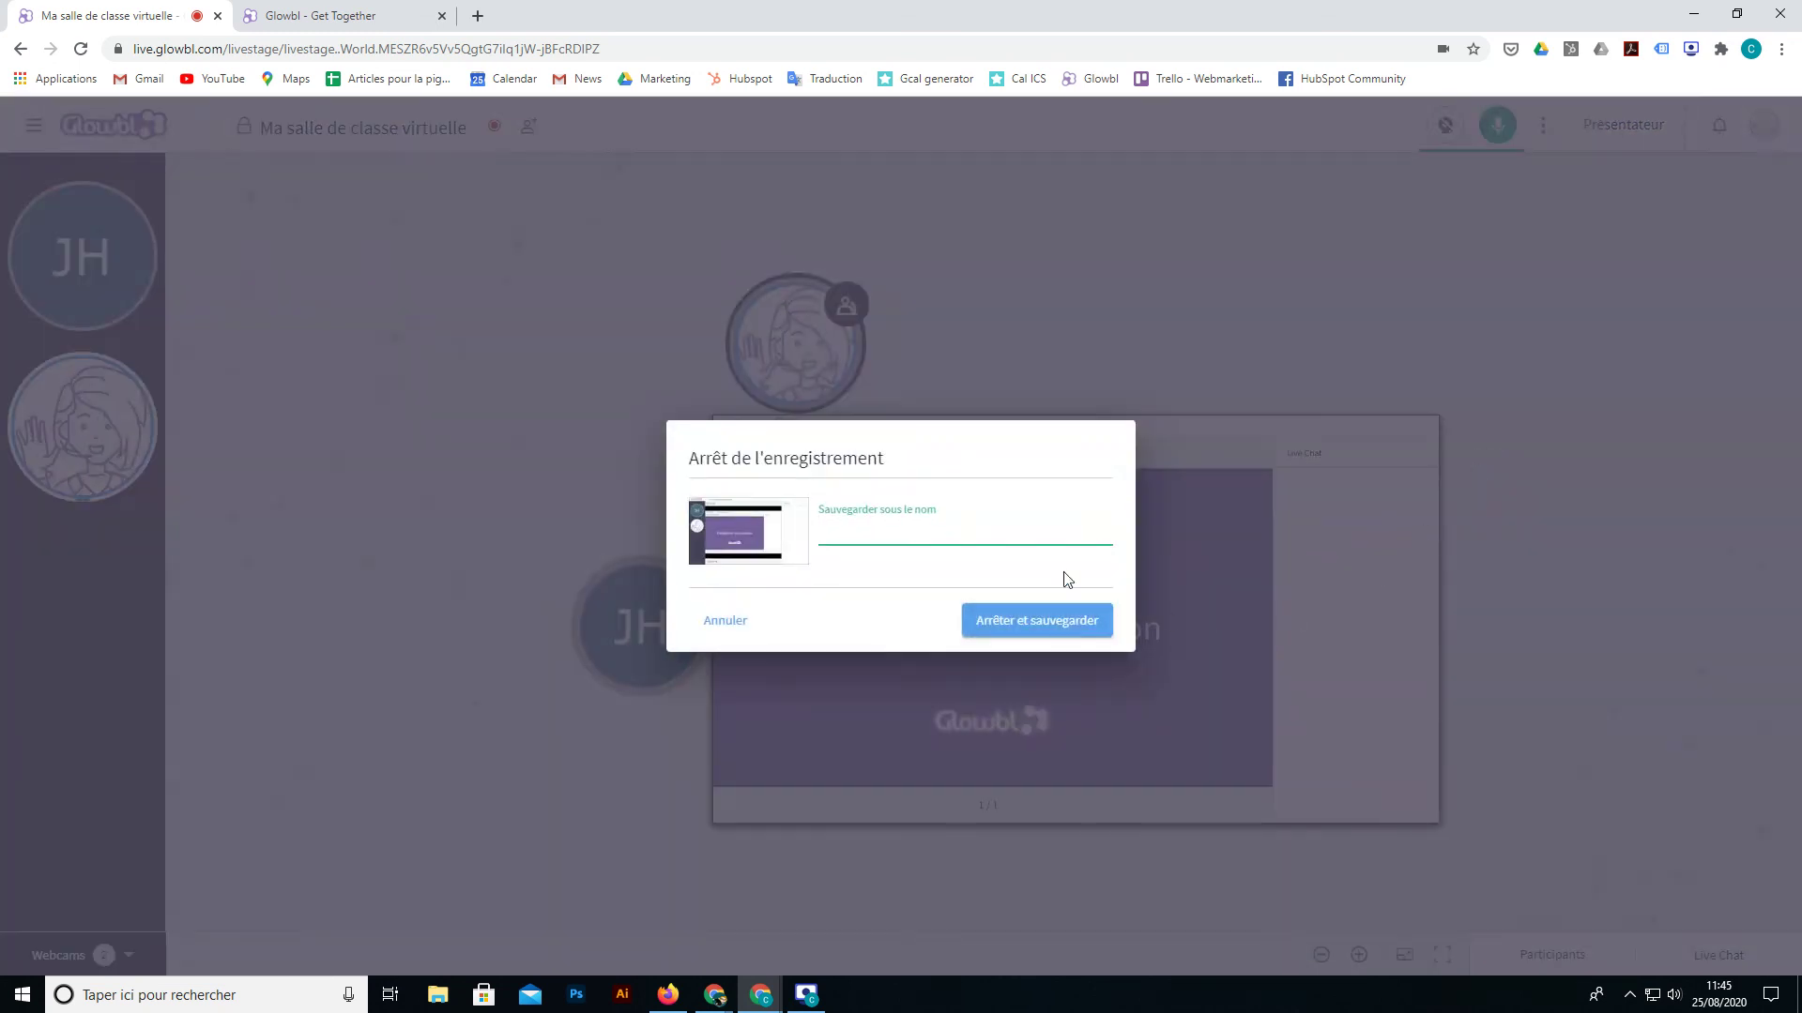
type("mon renre")
key("BackSpace")
key("BackSpace")
key("BackSpace")
key("BackSpace")
key("BackSpace")
type("enregistrement de classe")
left_click(1038, 620)
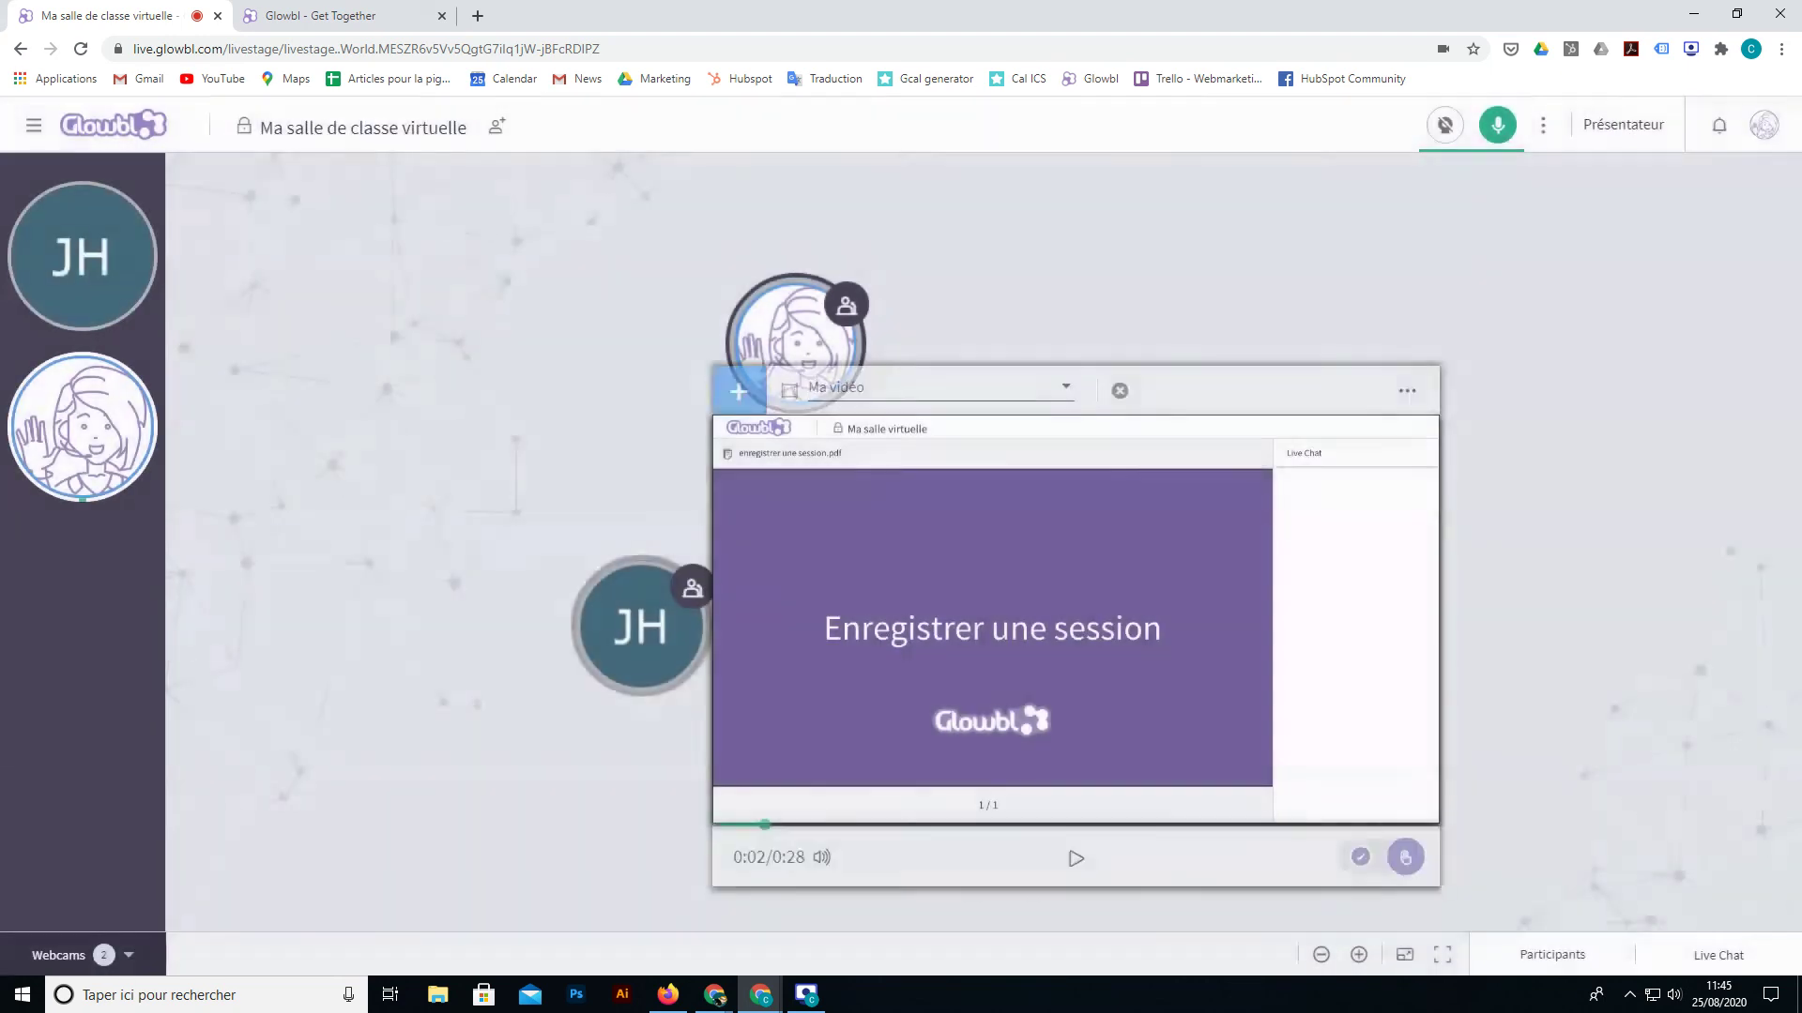
Step: Check the recordings list of Ma salle de classe virtuelle in the Tableau de bord and return to the classroom
left_click(364, 14)
left_click(718, 619)
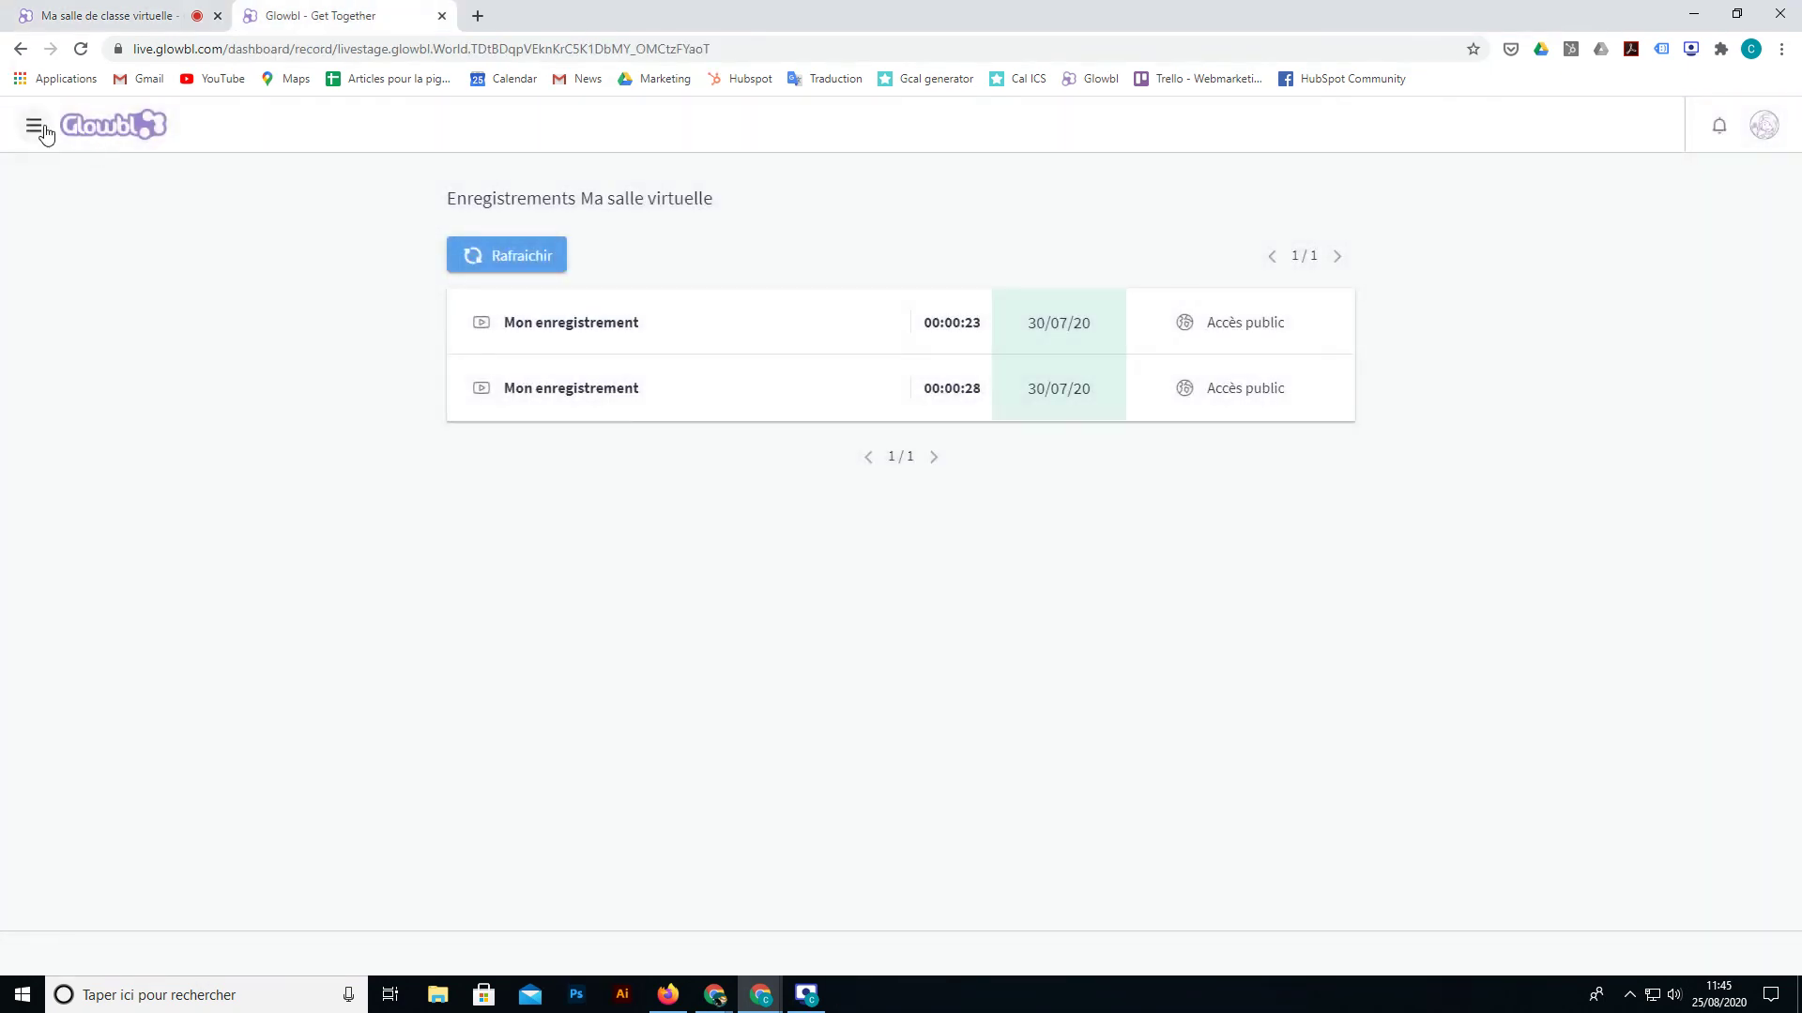
left_click(21, 49)
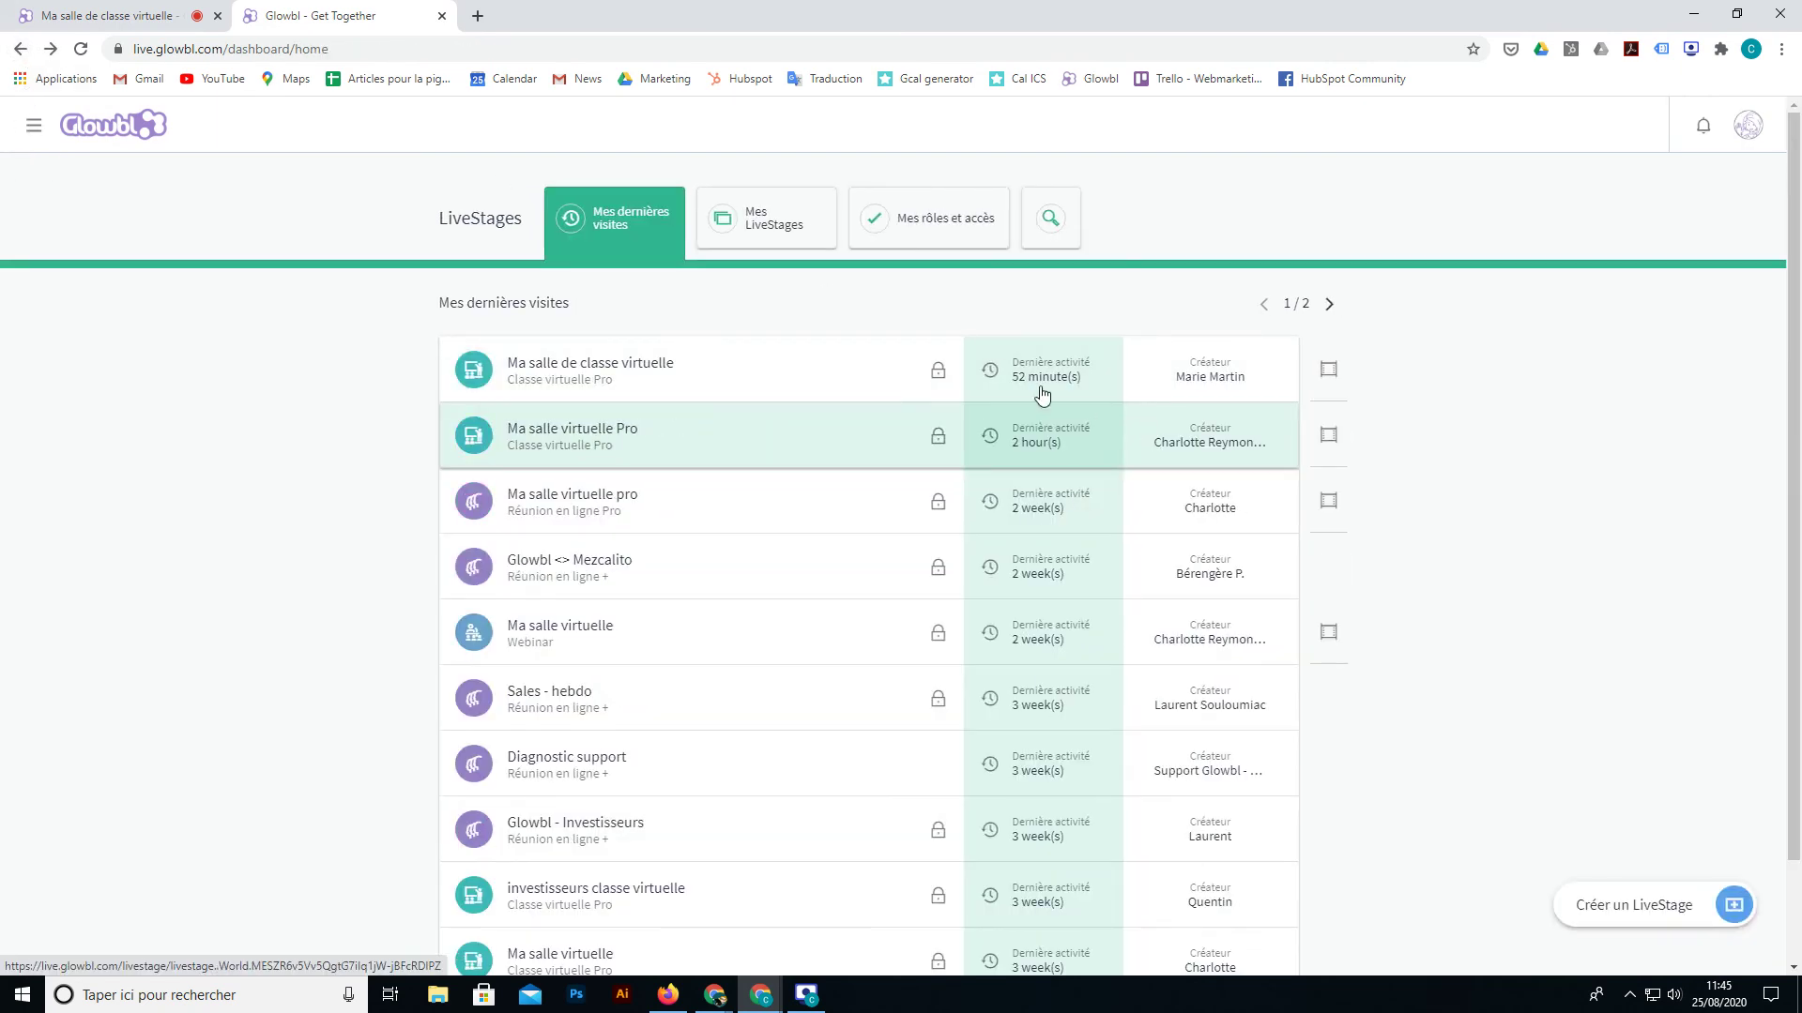
left_click(1331, 372)
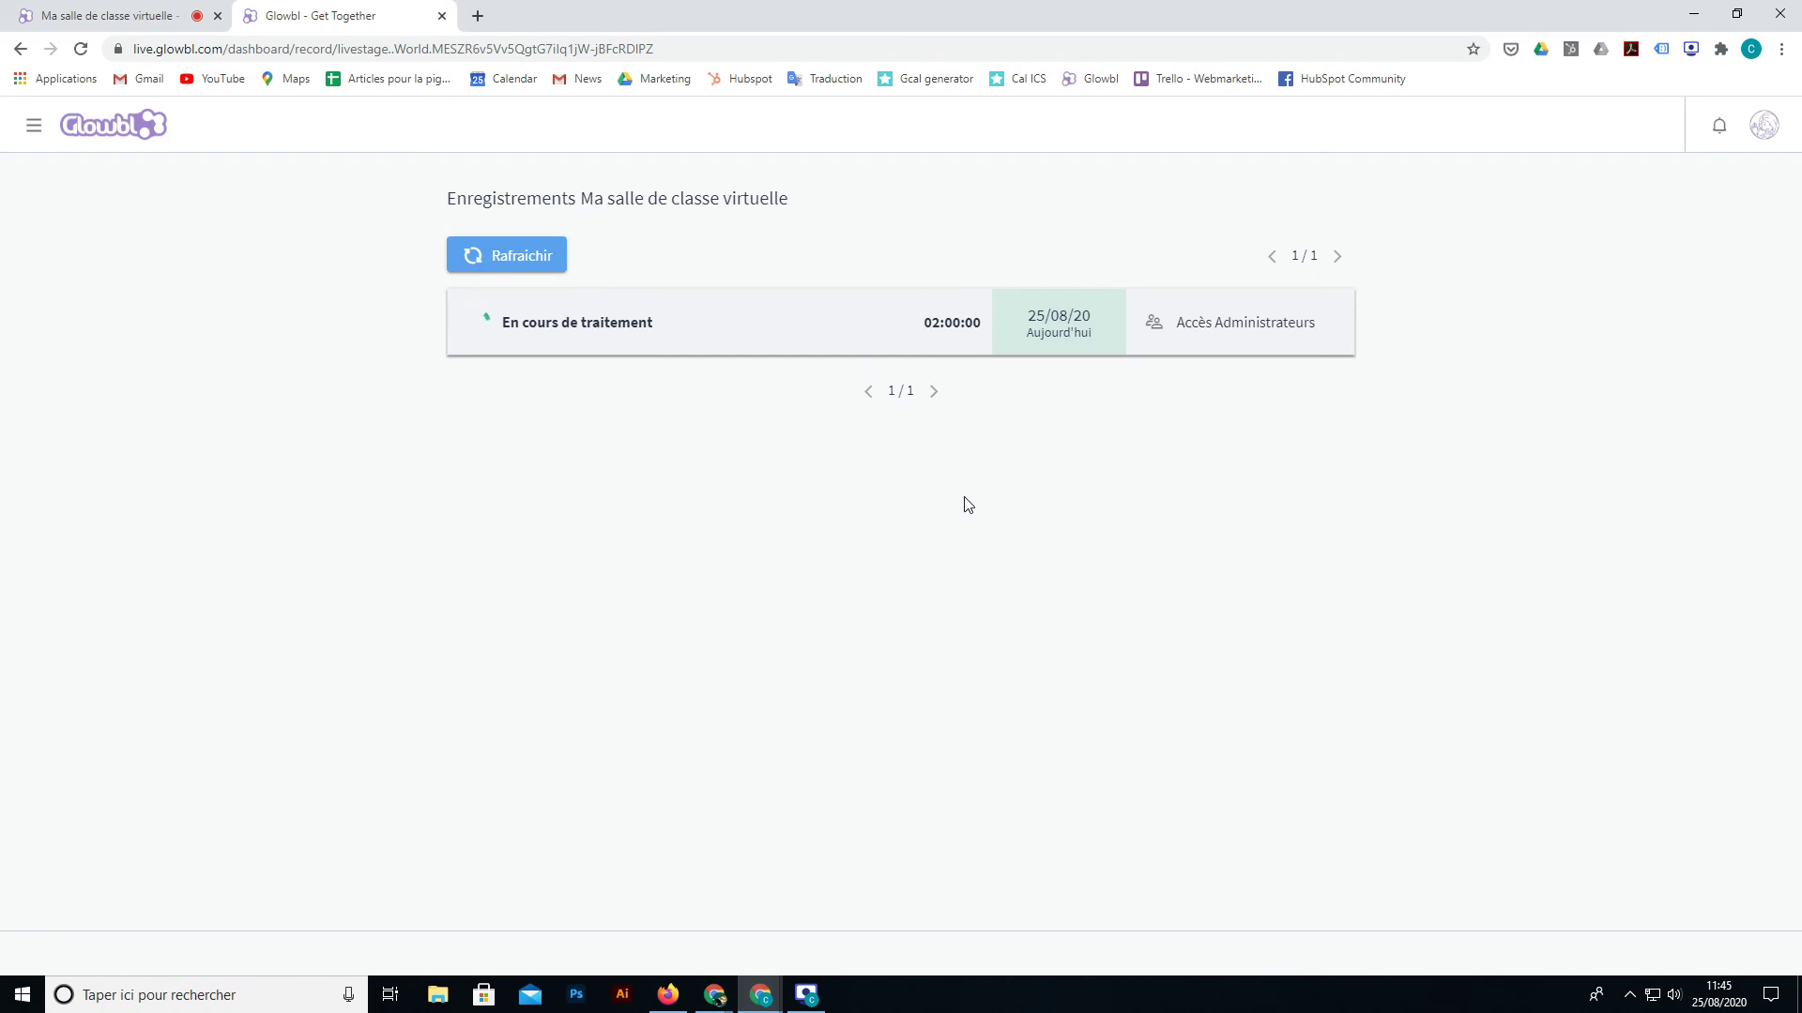
left_click(142, 8)
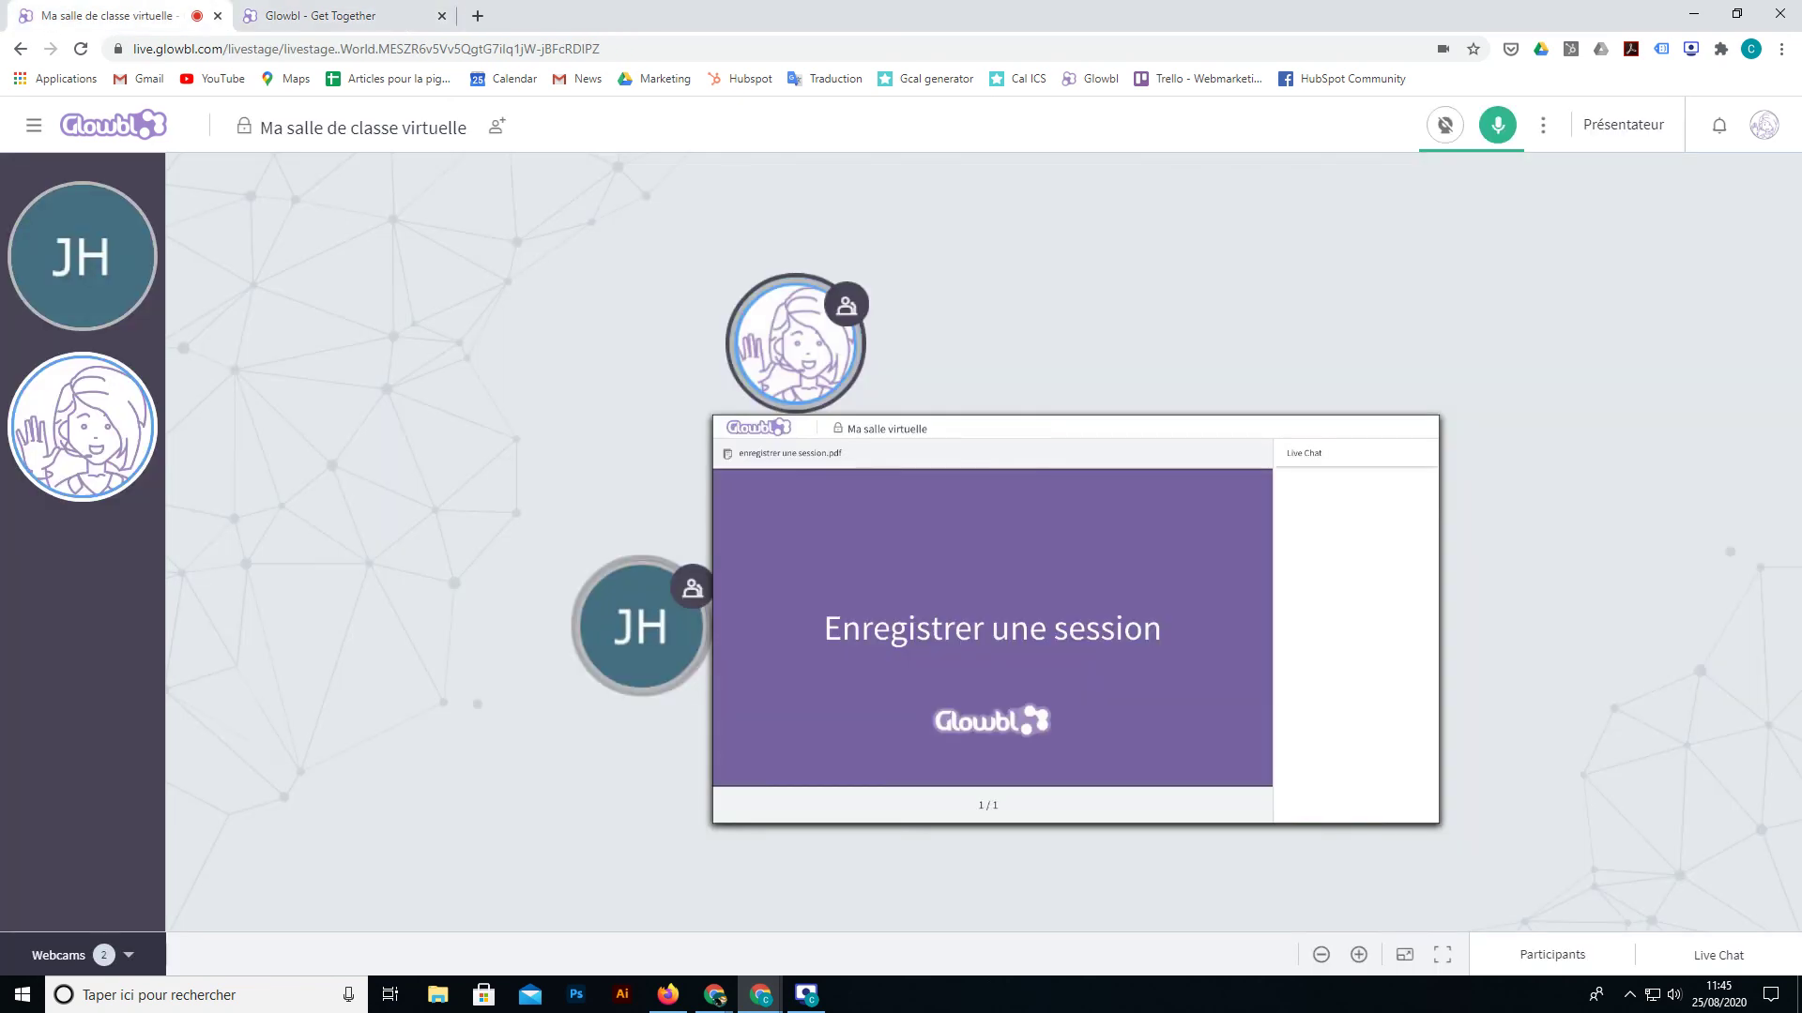